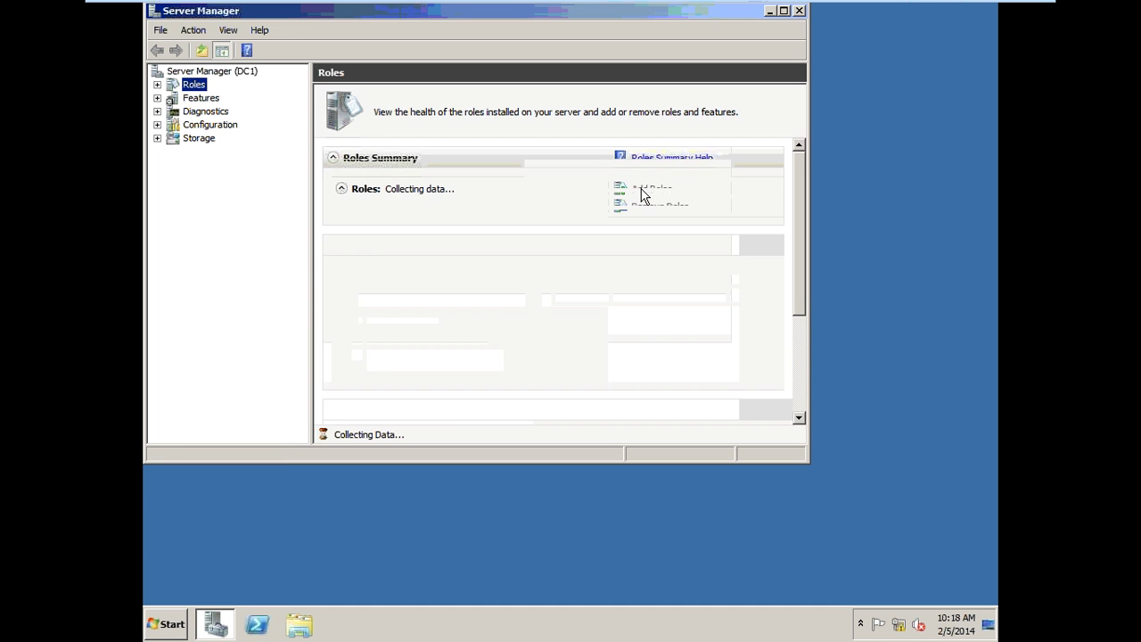
Check which roles are already installed on the server in the Add Roles Wizard, cancel it and close Server Manager.
{"action": "left_click", "coordinate": [640, 190]}
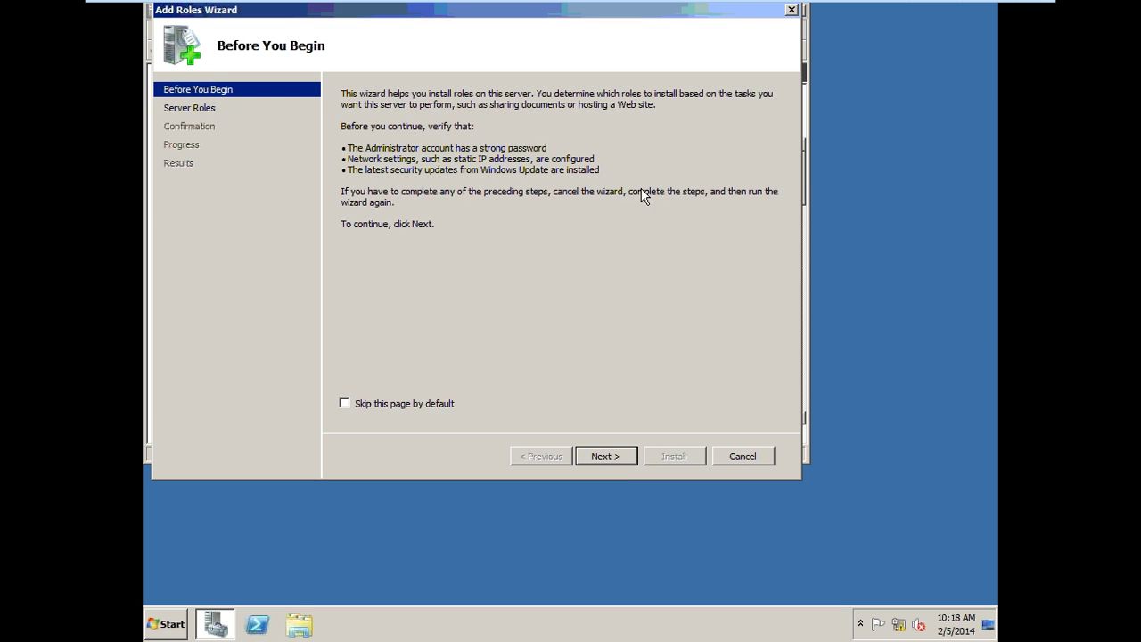
{"action": "left_click", "coordinate": [609, 454]}
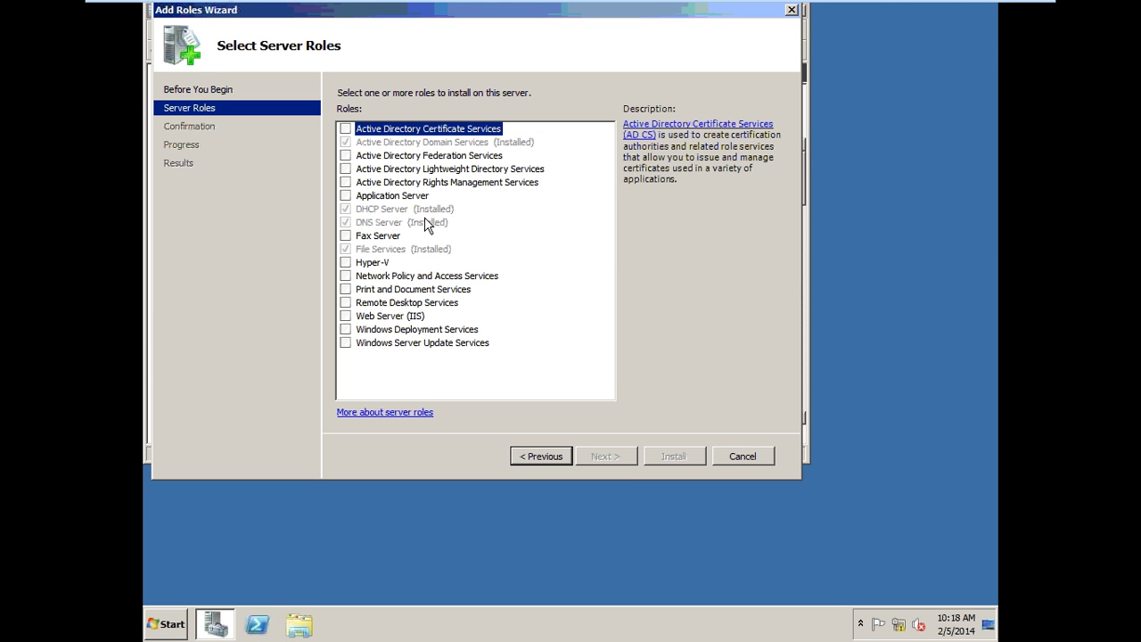
{"action": "left_click", "coordinate": [723, 465]}
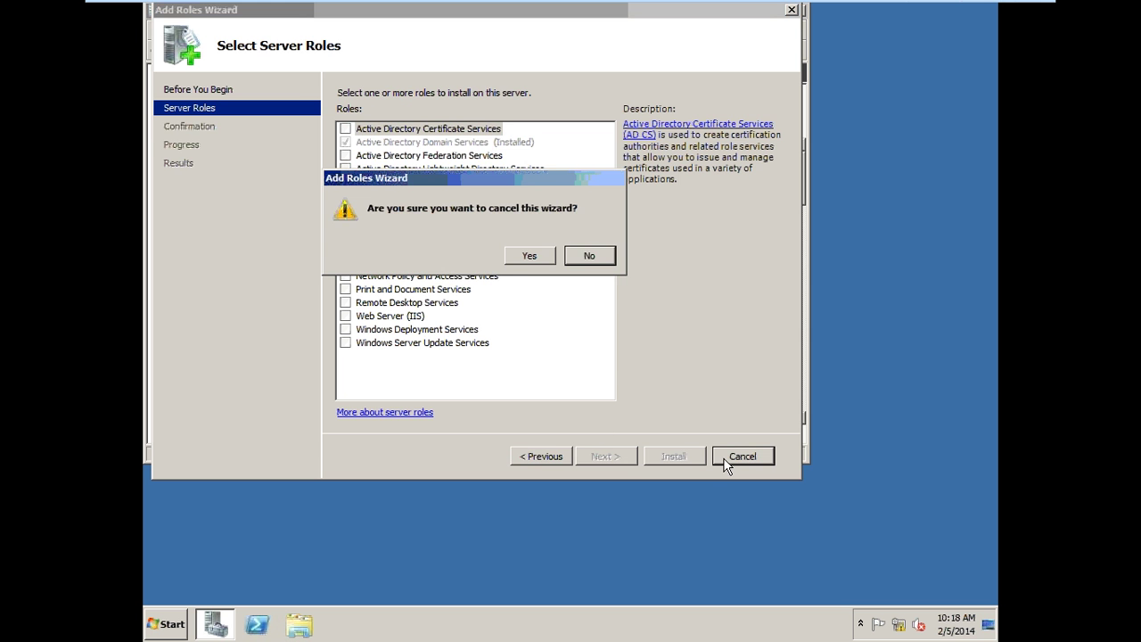
{"action": "left_click", "coordinate": [519, 259]}
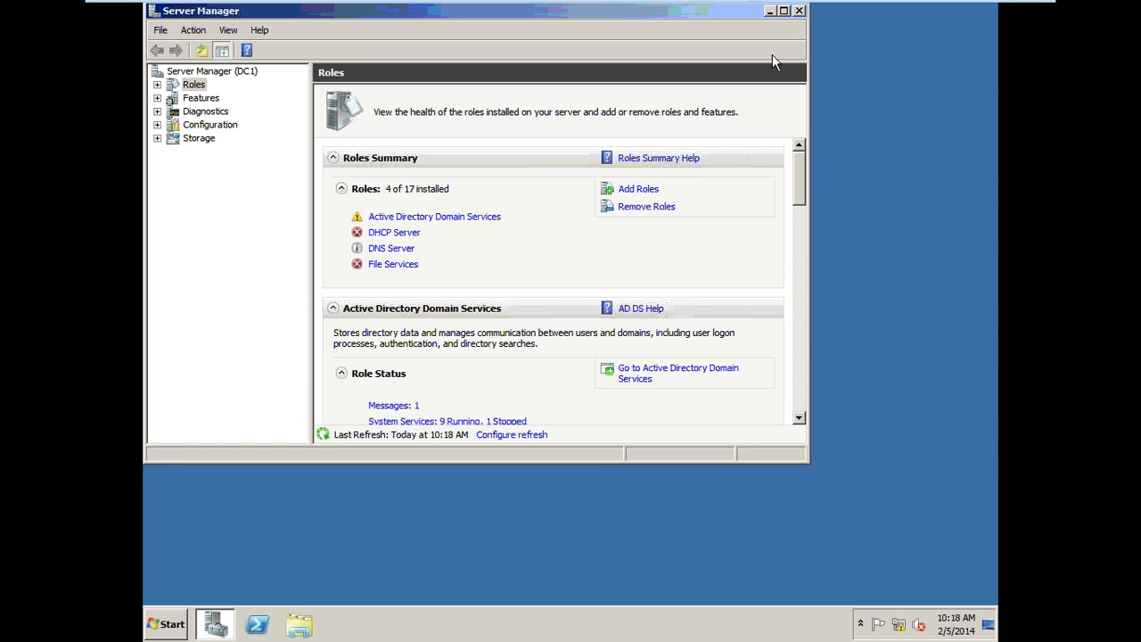
{"action": "left_click", "coordinate": [799, 10]}
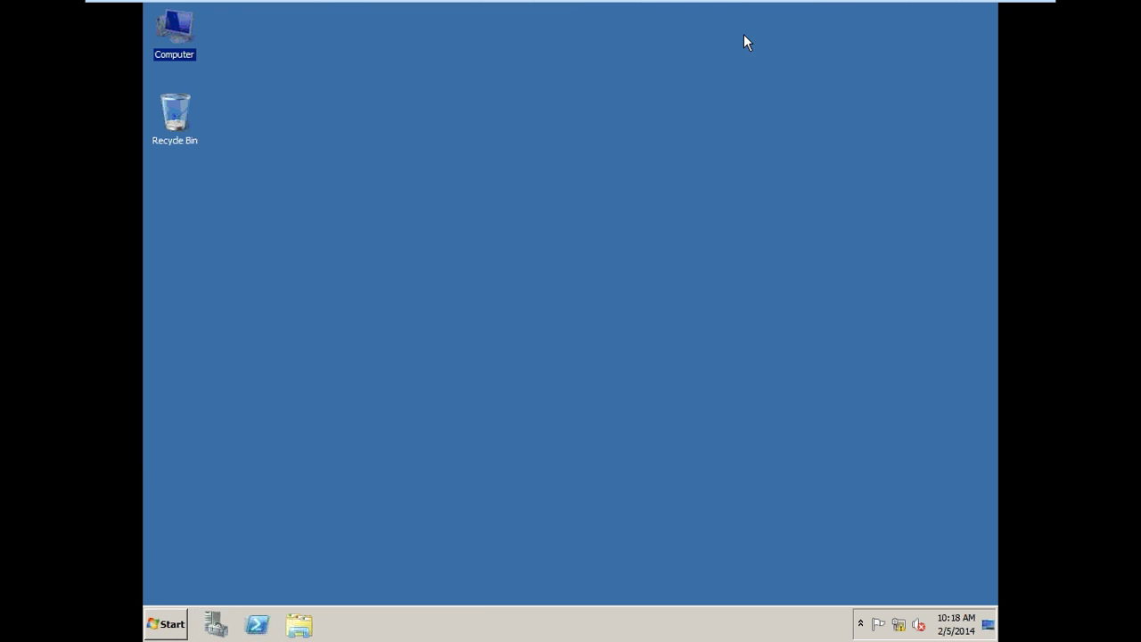
Open the DHCP management console, maximize it and widen the console tree.
{"action": "left_click", "coordinate": [147, 613]}
{"action": "mouse_move", "coordinate": [412, 484]}
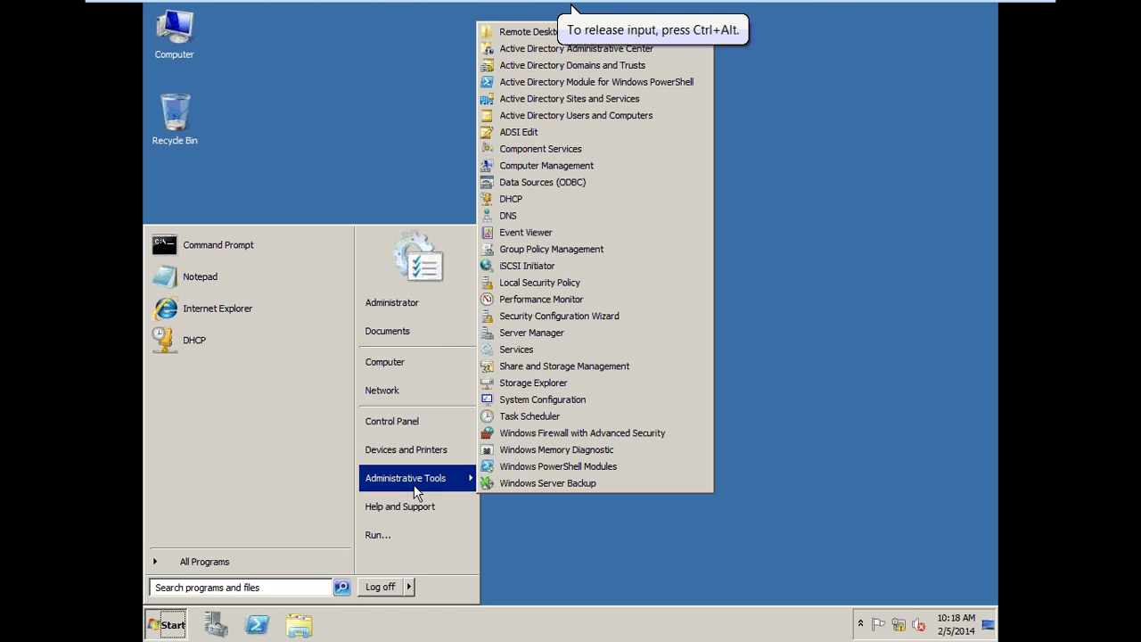
{"action": "left_click", "coordinate": [511, 199]}
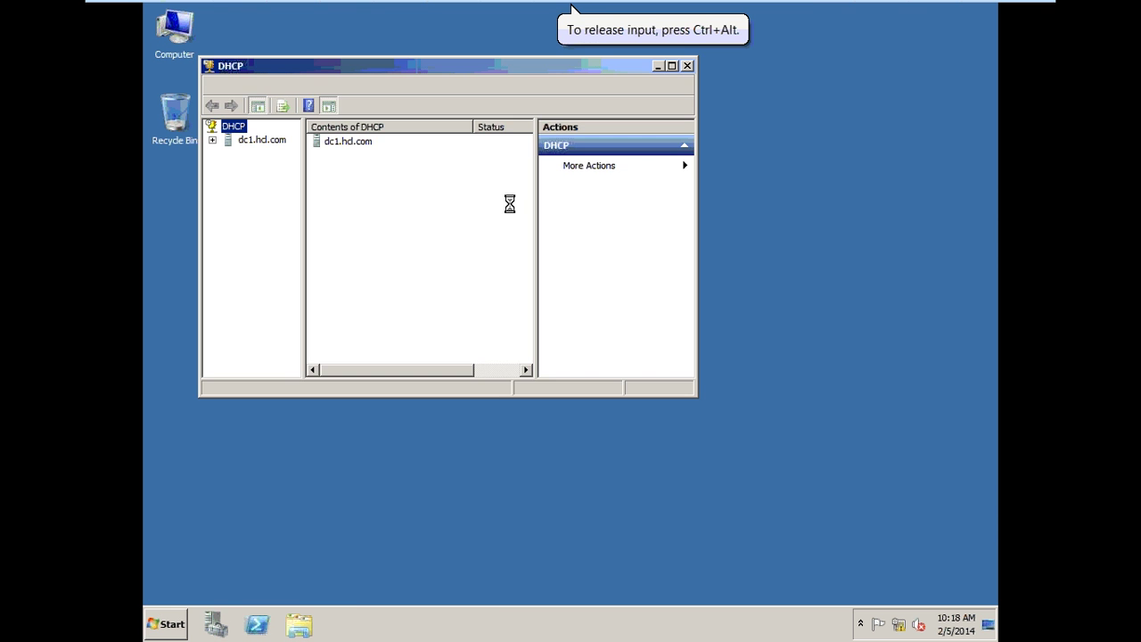
{"action": "double_click", "coordinate": [430, 66]}
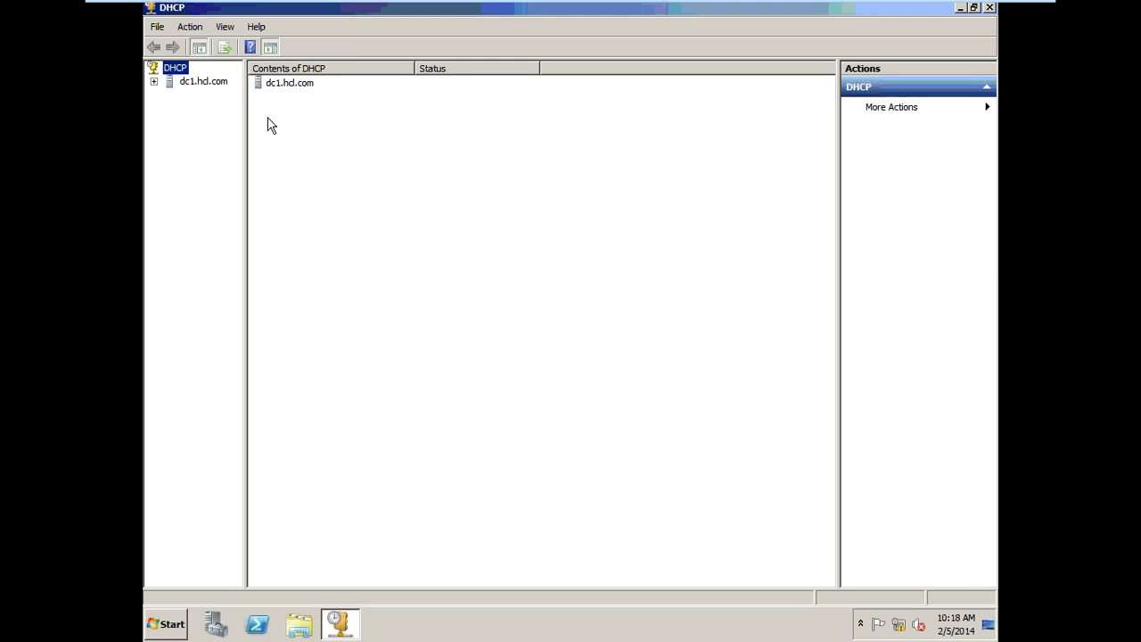
{"action": "left_click_drag", "start_coordinate": [246, 214], "coordinate": [340, 217]}
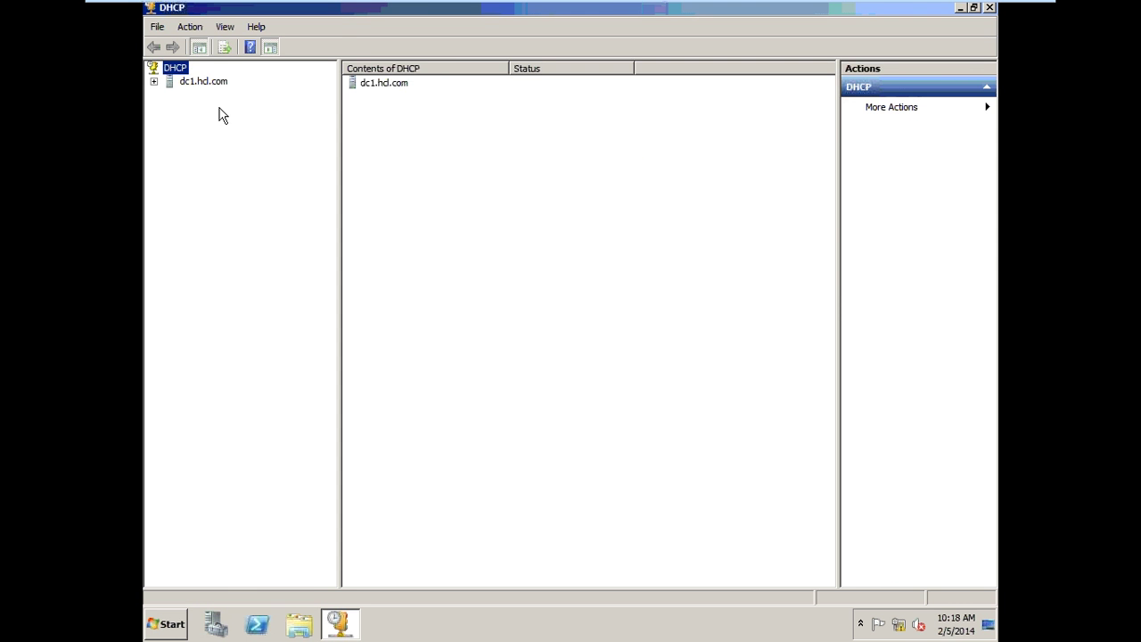
Start a new IPv4 scope on dc1.hcl.com and name it fun.
{"action": "double_click", "coordinate": [206, 84]}
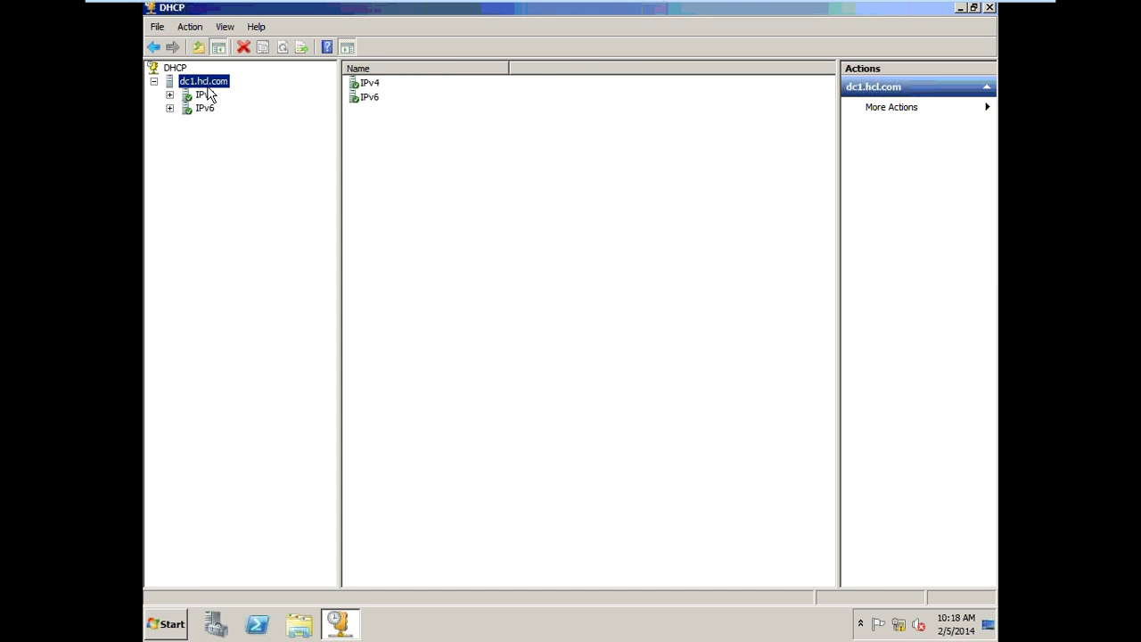
{"action": "double_click", "coordinate": [206, 95]}
{"action": "right_click", "coordinate": [208, 98]}
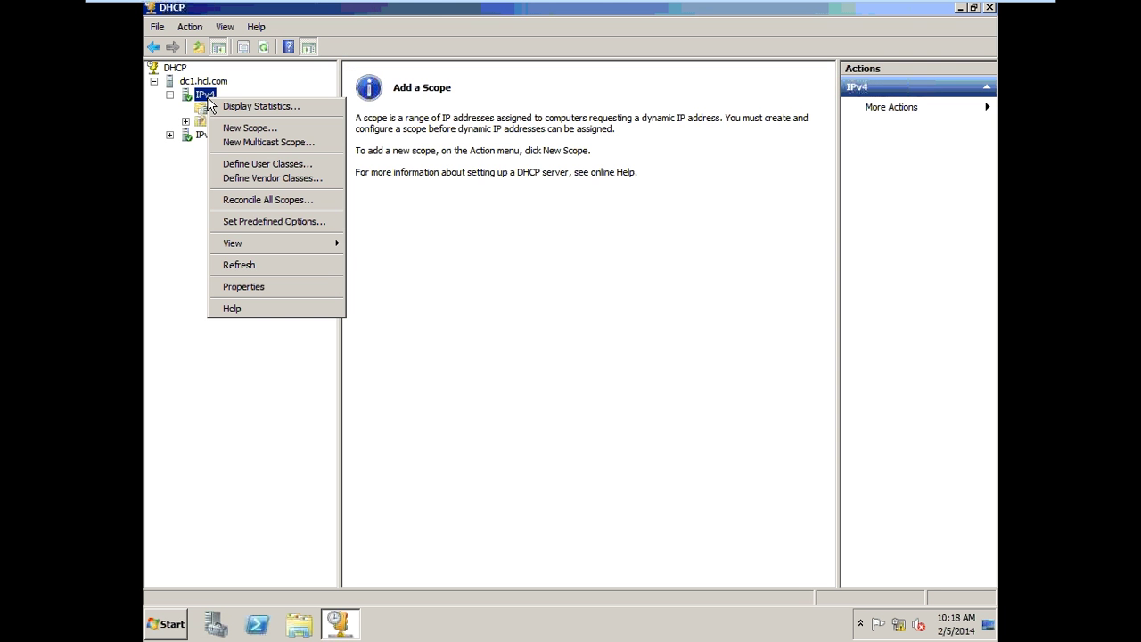
{"action": "left_click", "coordinate": [250, 128]}
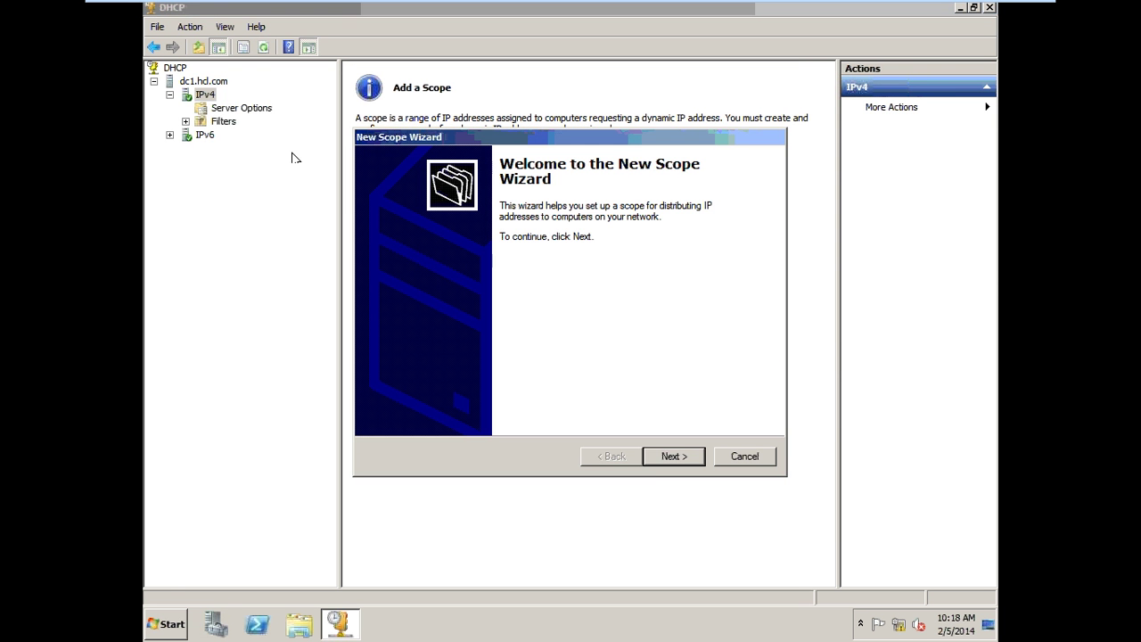
{"action": "left_click", "coordinate": [660, 456]}
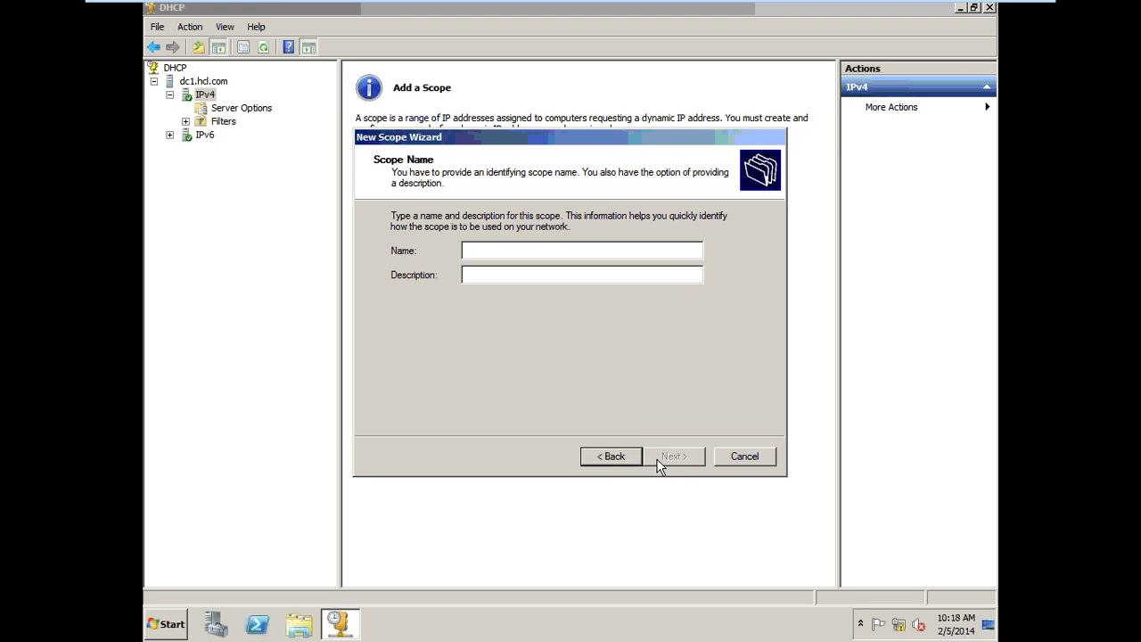
{"action": "type", "text": "fun"}
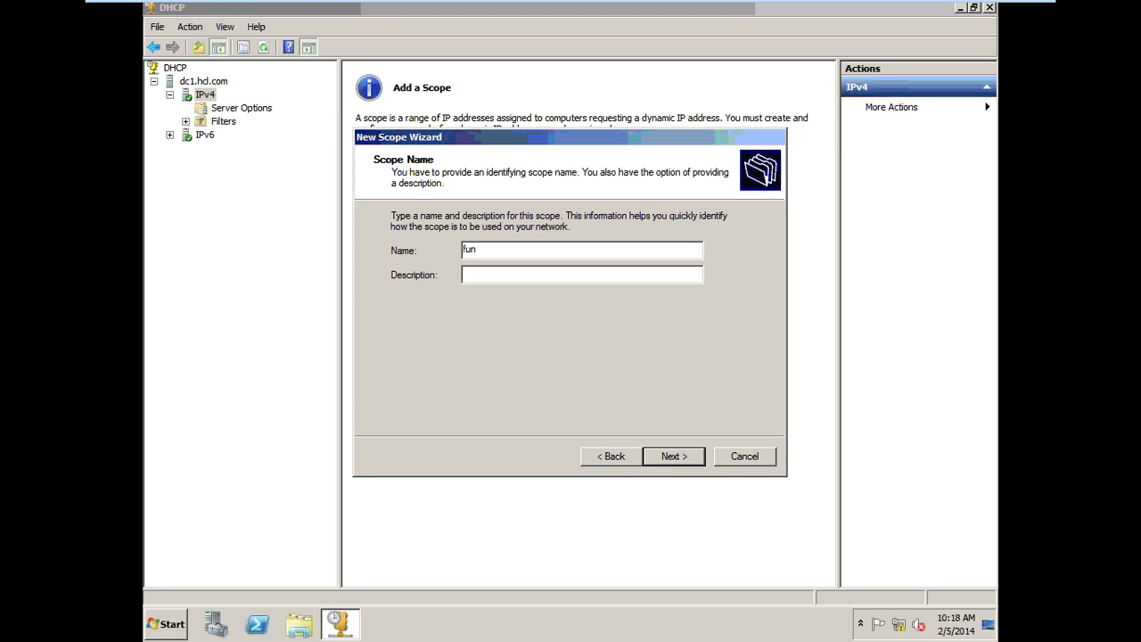
{"action": "left_click", "coordinate": [682, 458]}
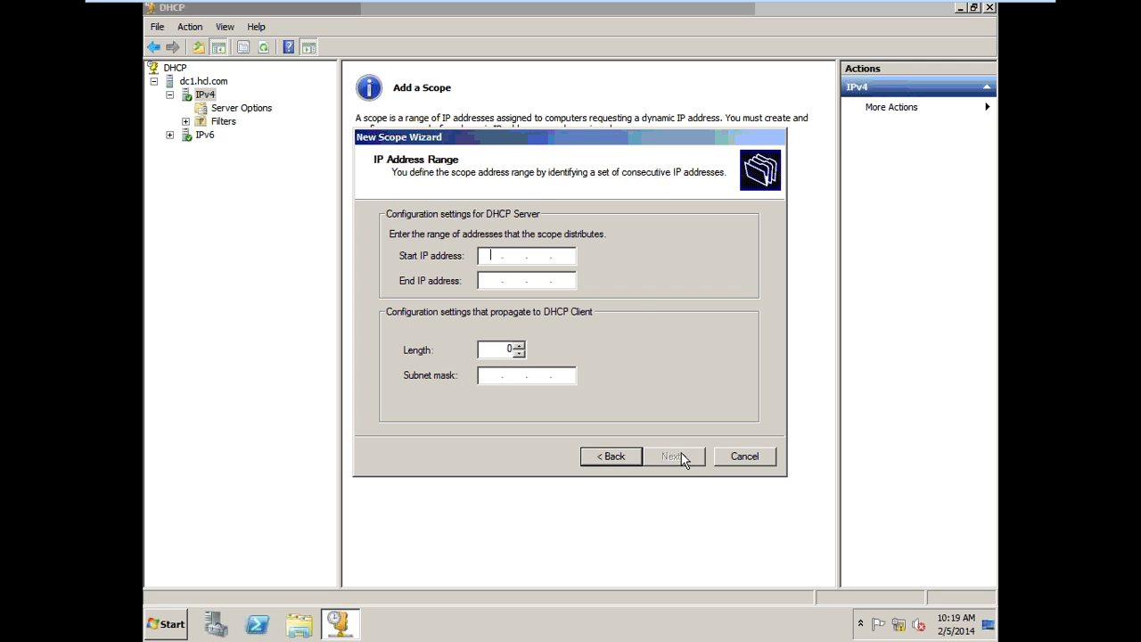
Set the scope's address range from 152.16.0.6 to 152.16.0.254, keeping the automatically filled subnet mask.
{"action": "type", "text": "152.16.0.6"}
{"action": "key", "text": "Tab"}
{"action": "type", "text": "152 . 16 . "}
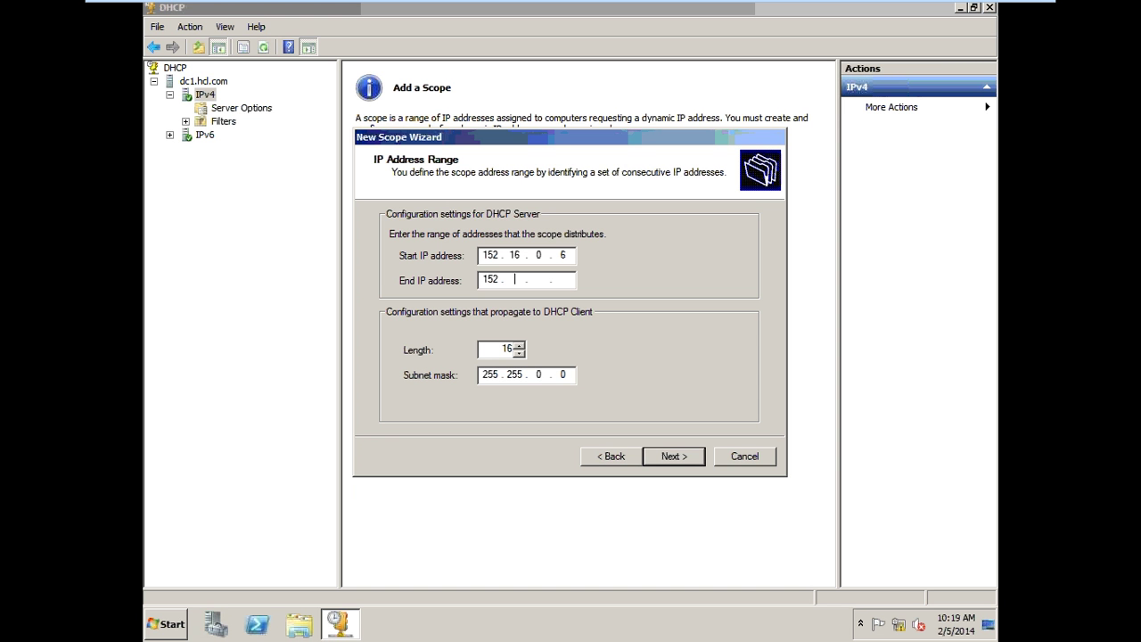
{"action": "type", "text": "0 . 254"}
{"action": "left_click", "coordinate": [675, 456]}
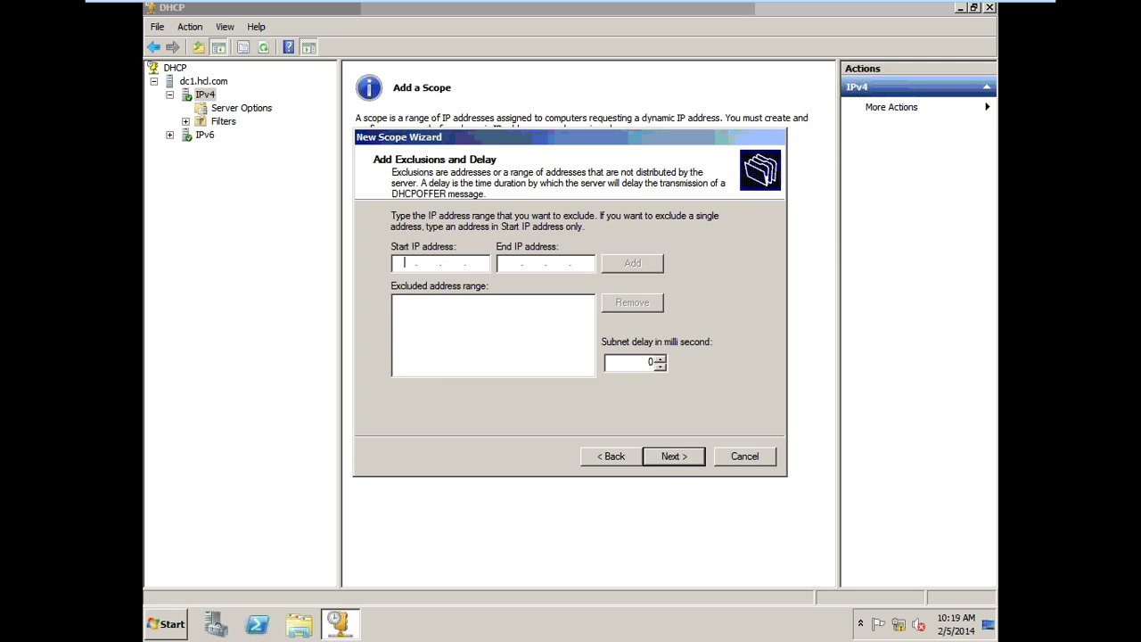
Keep the default exclusions and lease duration, and choose to configure DHCP options now without a router address.
{"action": "left_click", "coordinate": [675, 457]}
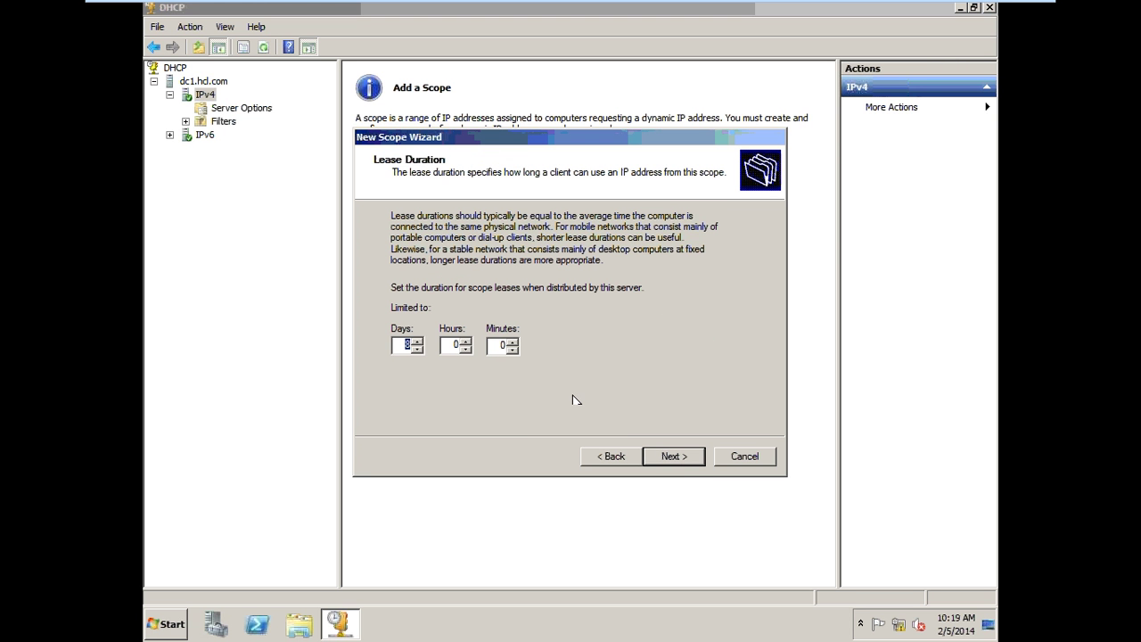
{"action": "left_click", "coordinate": [679, 458]}
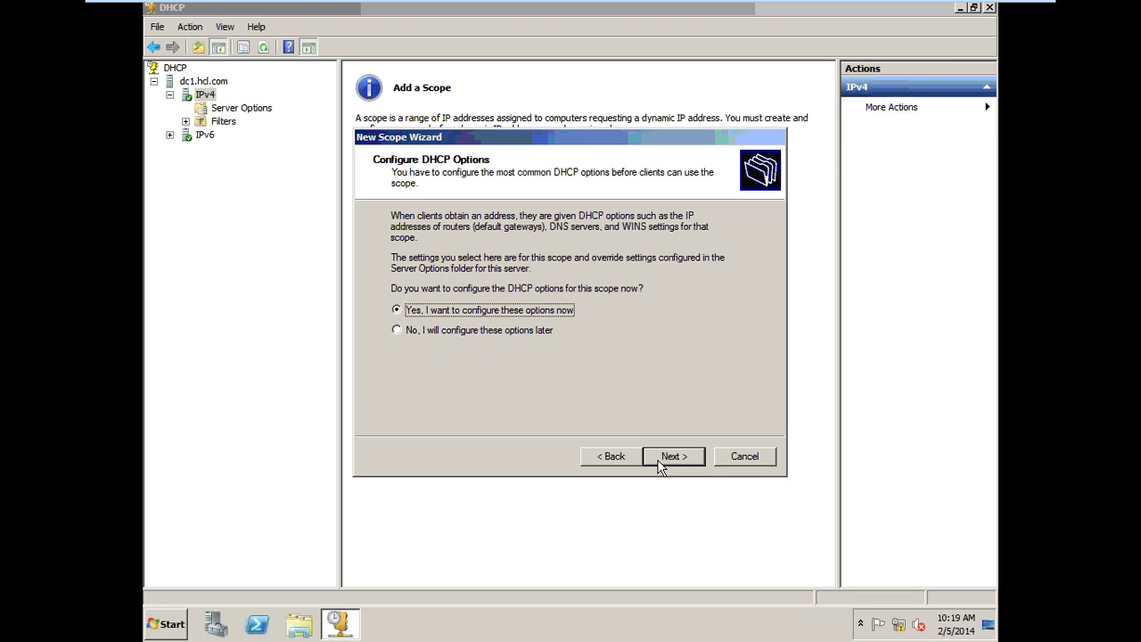
{"action": "left_click", "coordinate": [665, 457]}
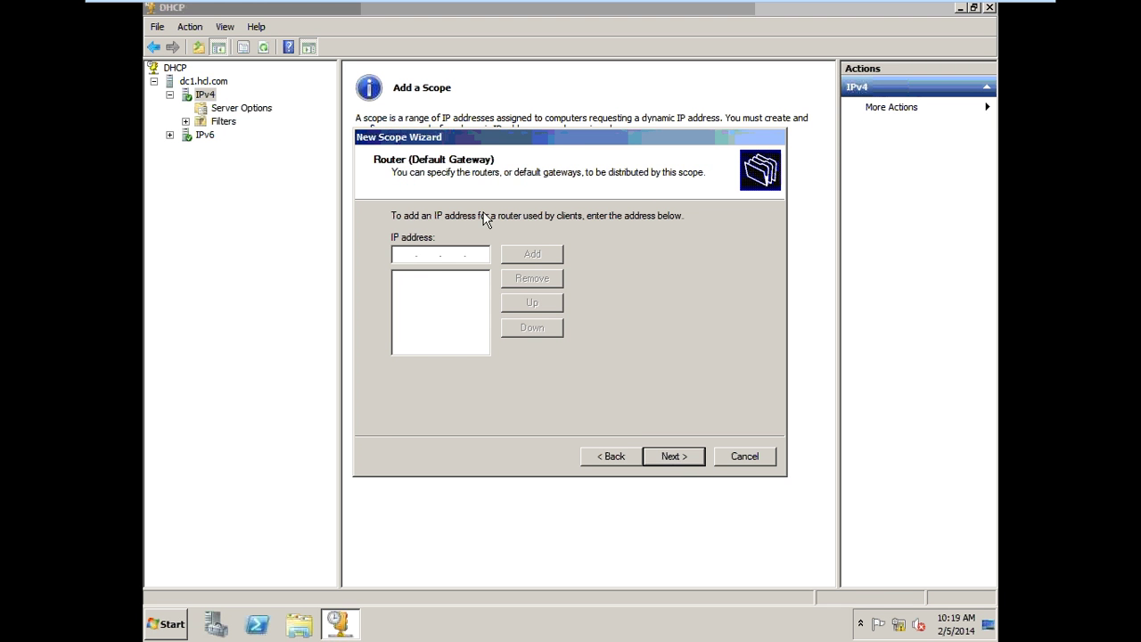
{"action": "left_click", "coordinate": [667, 454]}
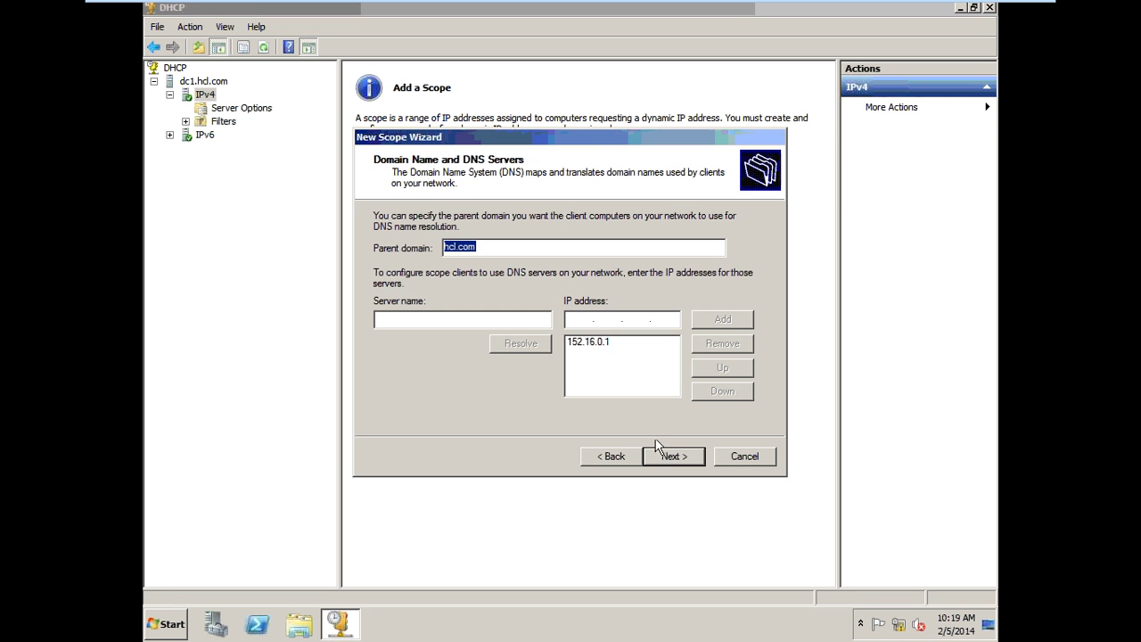
Remove the prefilled DNS server address from the scope's list and clear it from the IP address entry.
{"action": "left_click", "coordinate": [588, 348]}
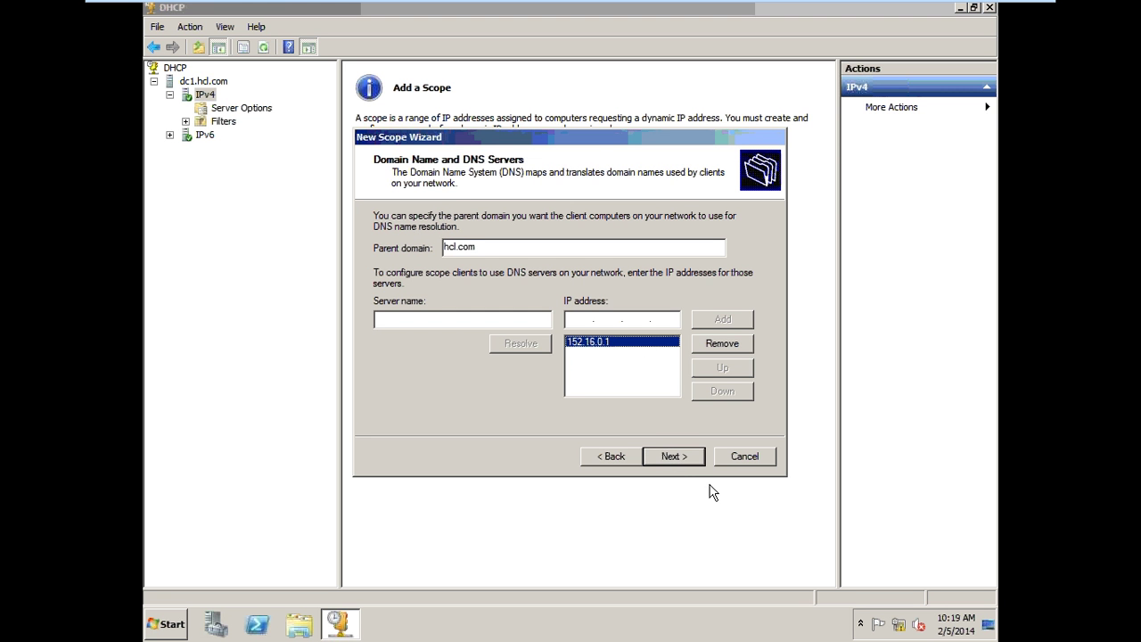
{"action": "left_click", "coordinate": [695, 346]}
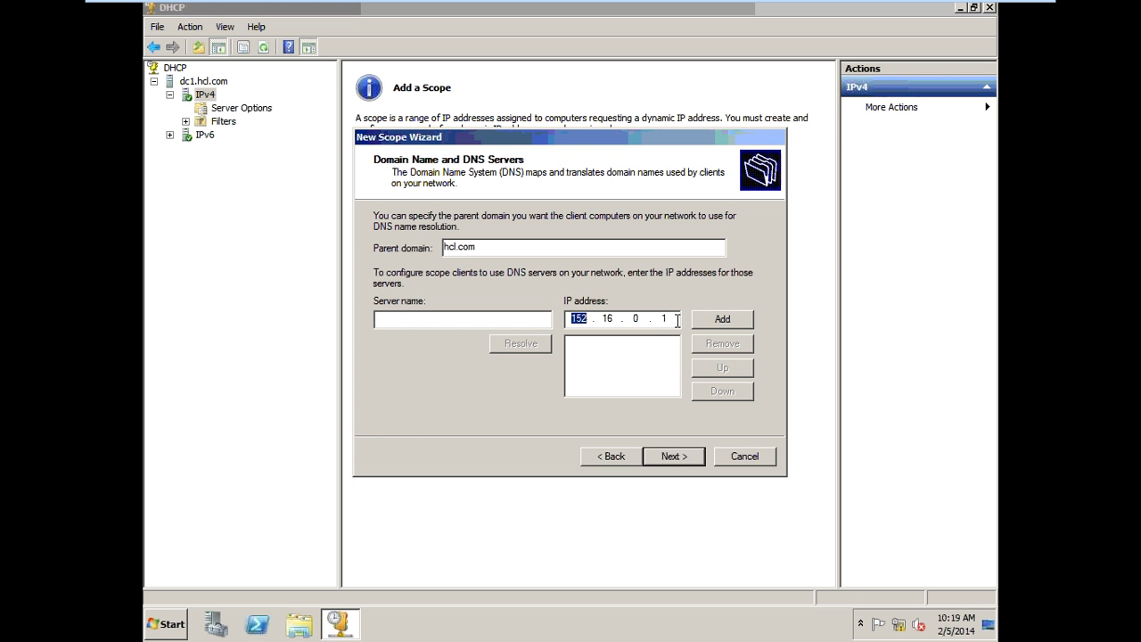
{"action": "left_click", "coordinate": [675, 319]}
{"action": "key", "text": "BackSpace"}
{"action": "key", "text": "BackSpace"}
{"action": "key", "text": "BackSpace"}
{"action": "key", "text": "BackSpace"}
{"action": "key", "text": "BackSpace"}
{"action": "key", "text": "BackSpace"}
Resolve the server name dc1 and add its address 152.16.0.1 as the scope's DNS server.
{"action": "left_click", "coordinate": [435, 319]}
{"action": "type", "text": "dc1"}
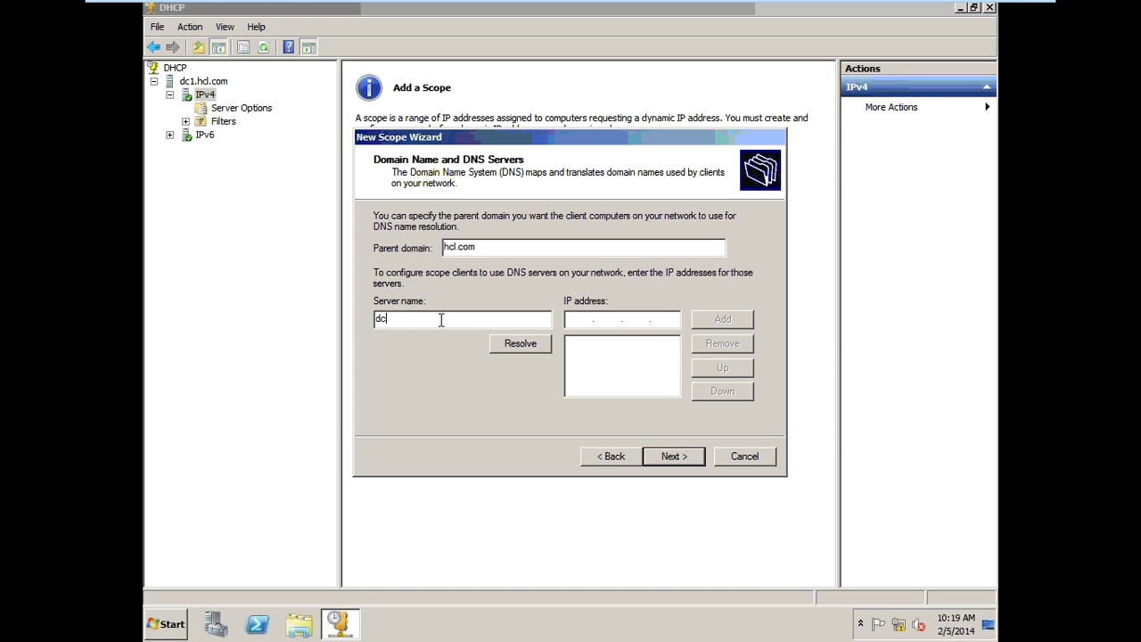
{"action": "left_click", "coordinate": [528, 345]}
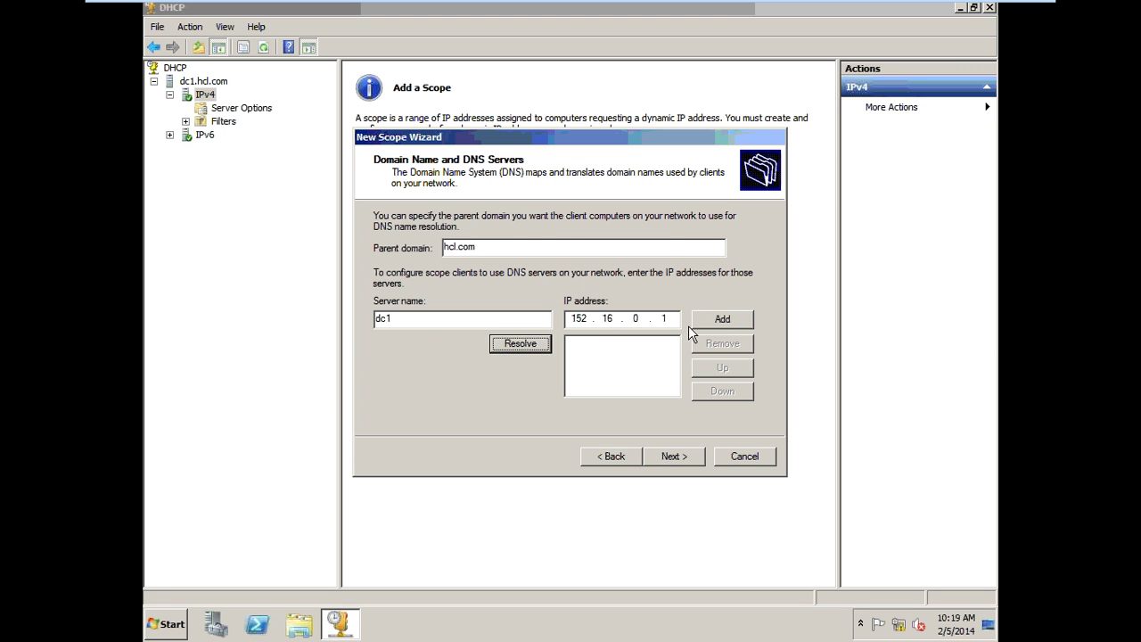
{"action": "left_click", "coordinate": [723, 323]}
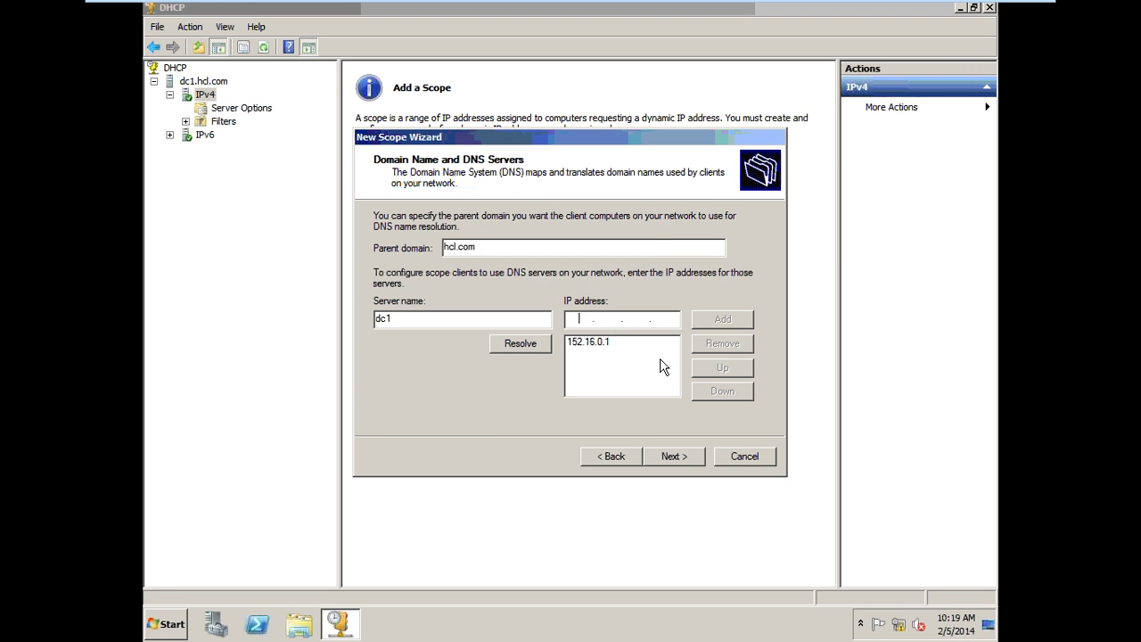
{"action": "left_click", "coordinate": [675, 455]}
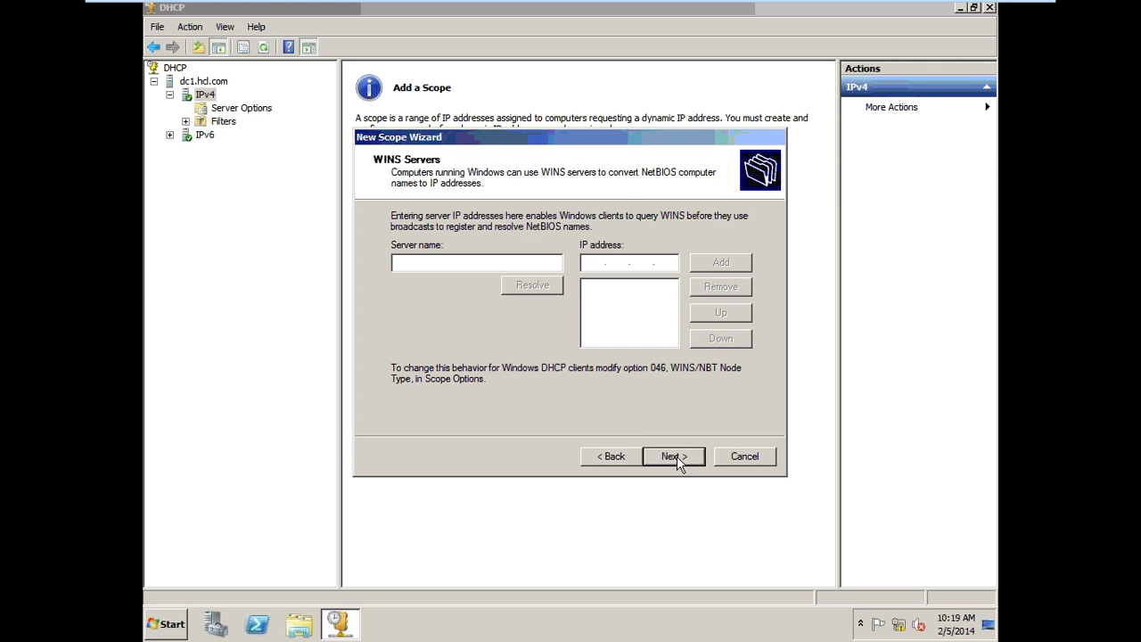
Finish the scope without WINS servers, activating it immediately, and view the contents of the fun scope.
{"action": "left_click", "coordinate": [676, 456]}
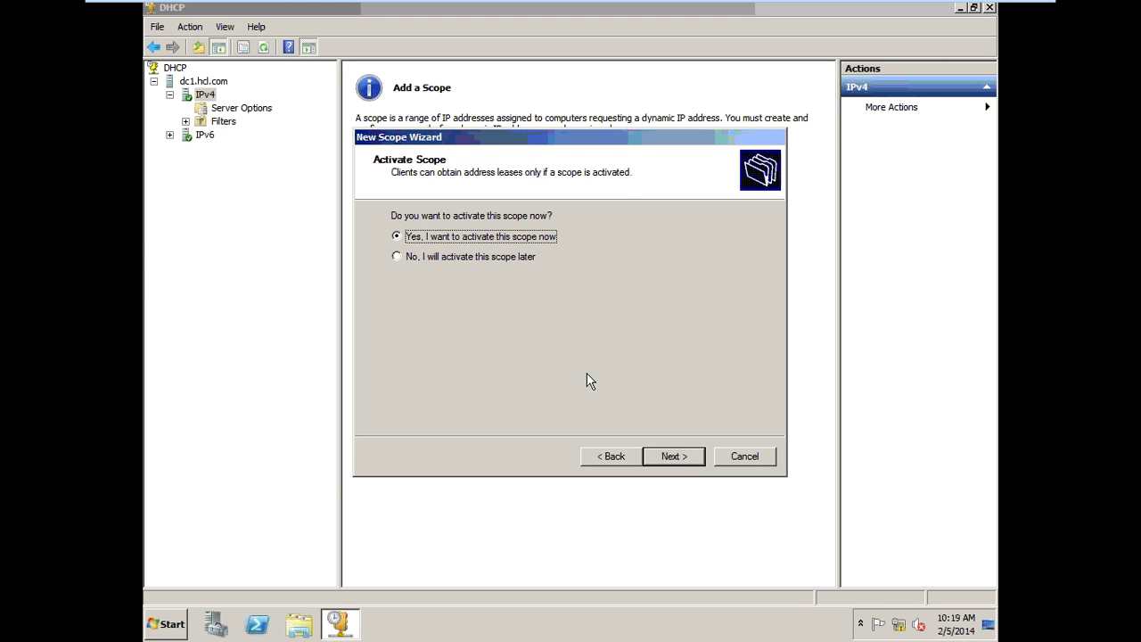
{"action": "left_click", "coordinate": [675, 458]}
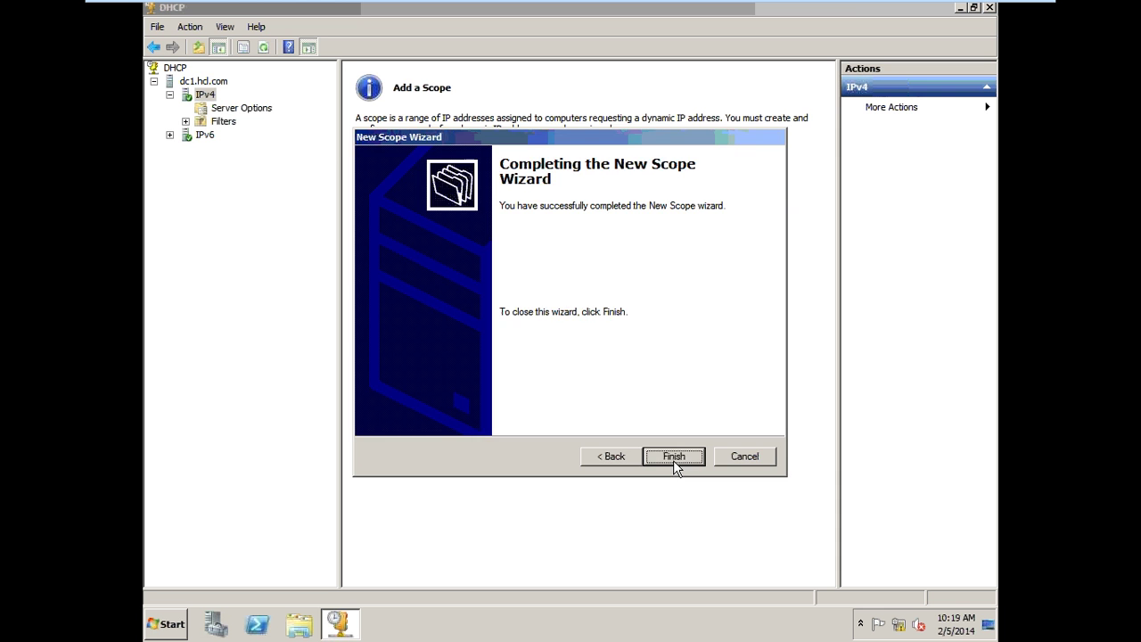
{"action": "left_click", "coordinate": [675, 457]}
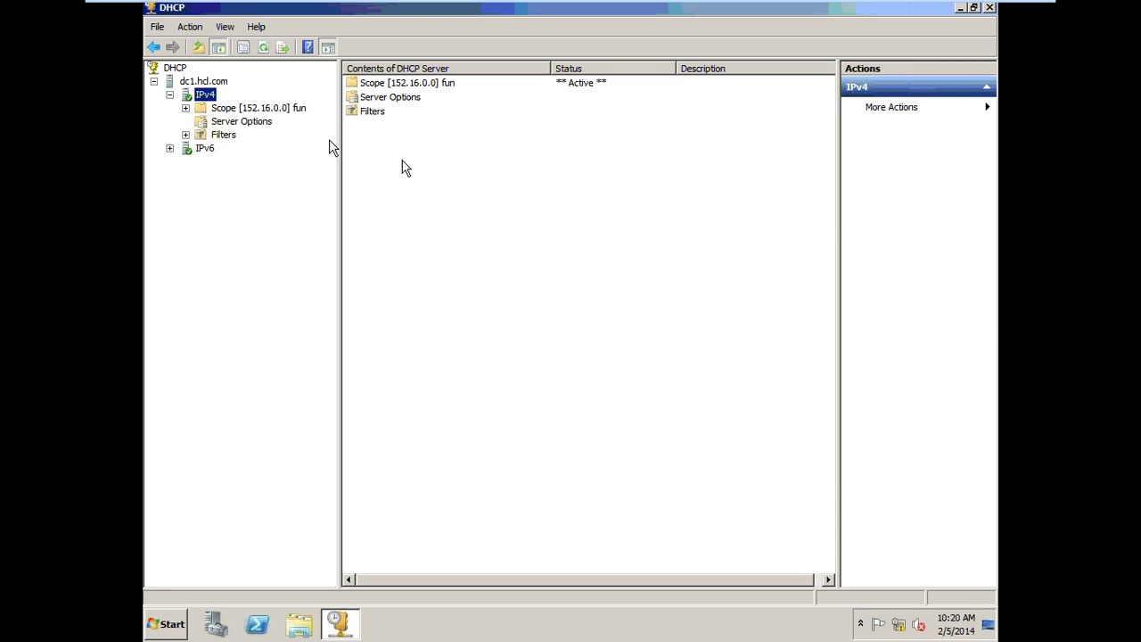
{"action": "left_click", "coordinate": [293, 108]}
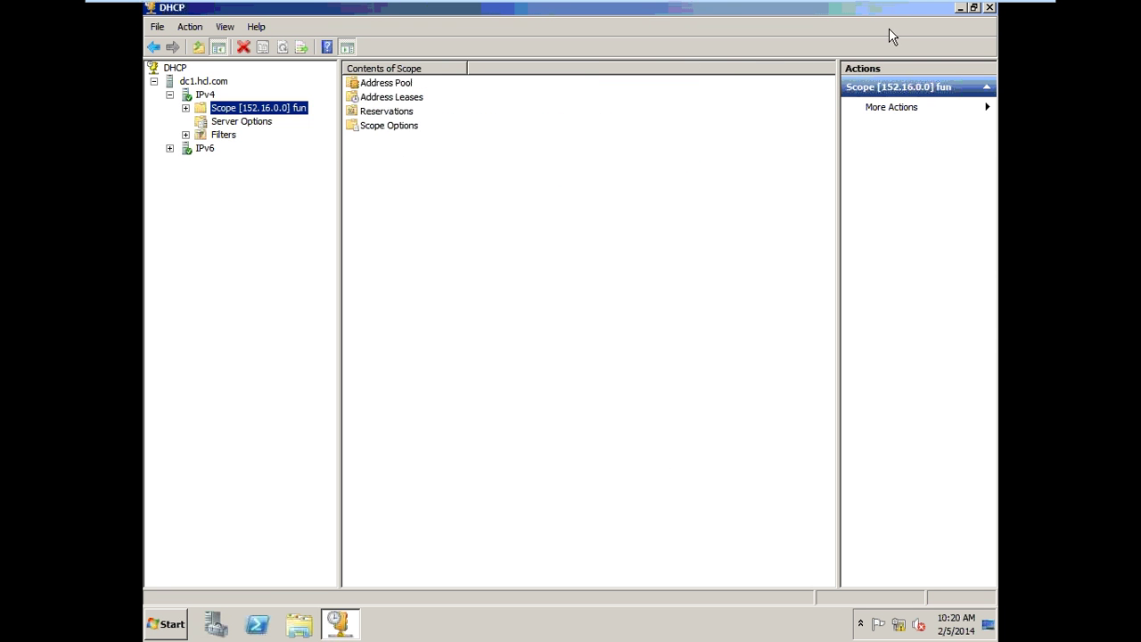
Close the DHCP console and switch to the Windows 7 virtual machine.
{"action": "left_click", "coordinate": [989, 8]}
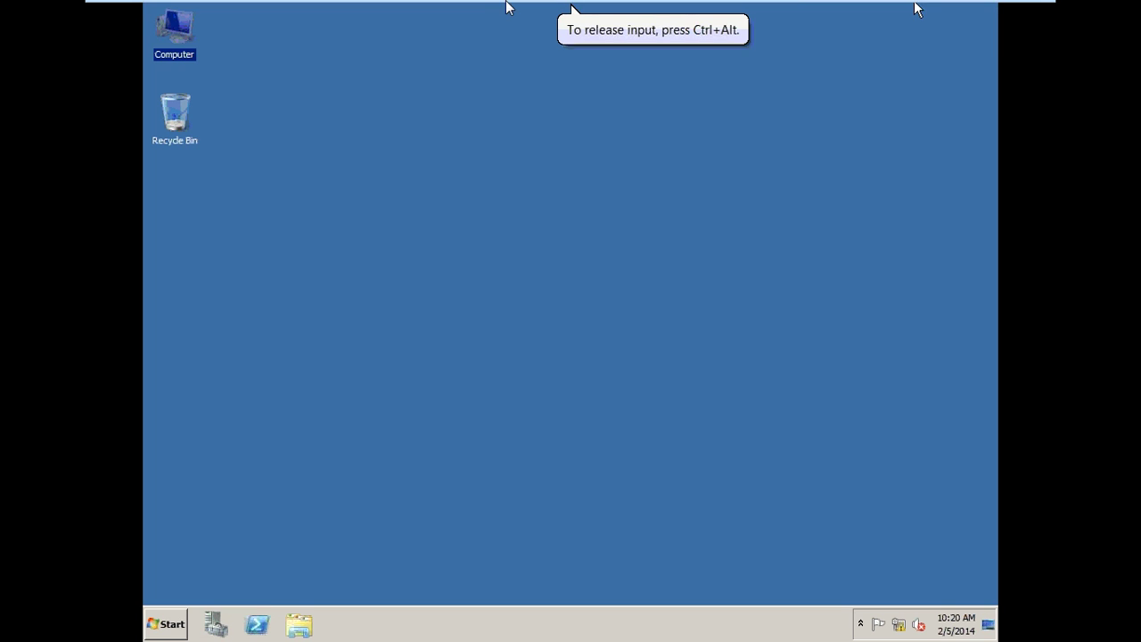
{"action": "mouse_move", "coordinate": [510, 7]}
{"action": "left_click", "coordinate": [361, 16]}
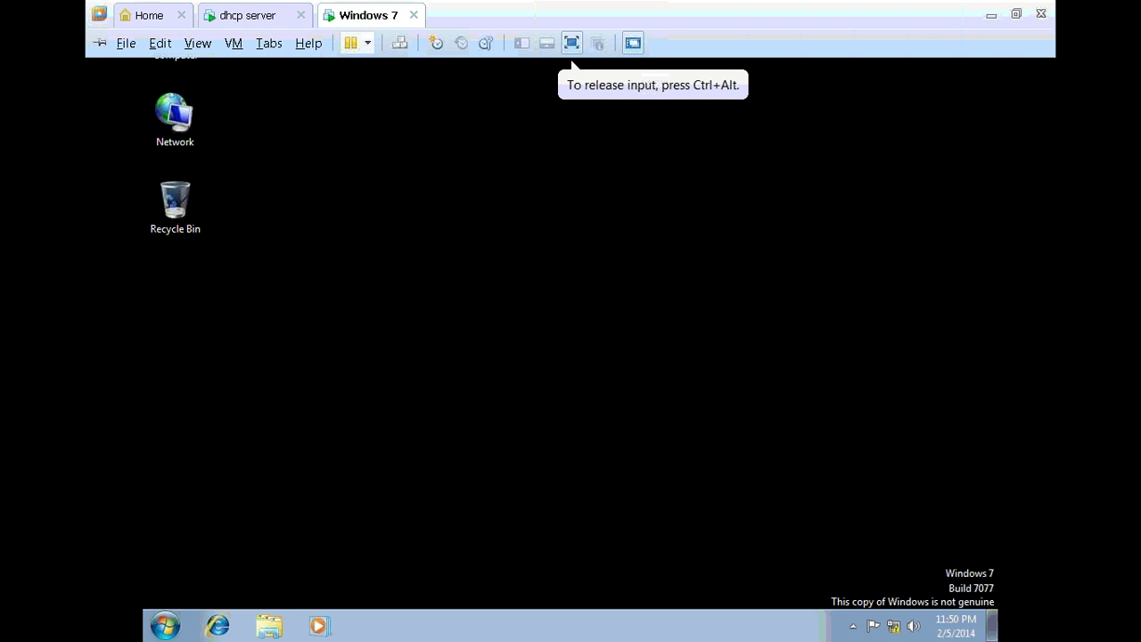
Open a command prompt on the Windows 7 client and change to the root directory with cd\.
{"action": "key", "text": "super+r"}
{"action": "type", "text": "c"}
{"action": "left_click", "coordinate": [269, 517]}
{"action": "key", "text": "Return"}
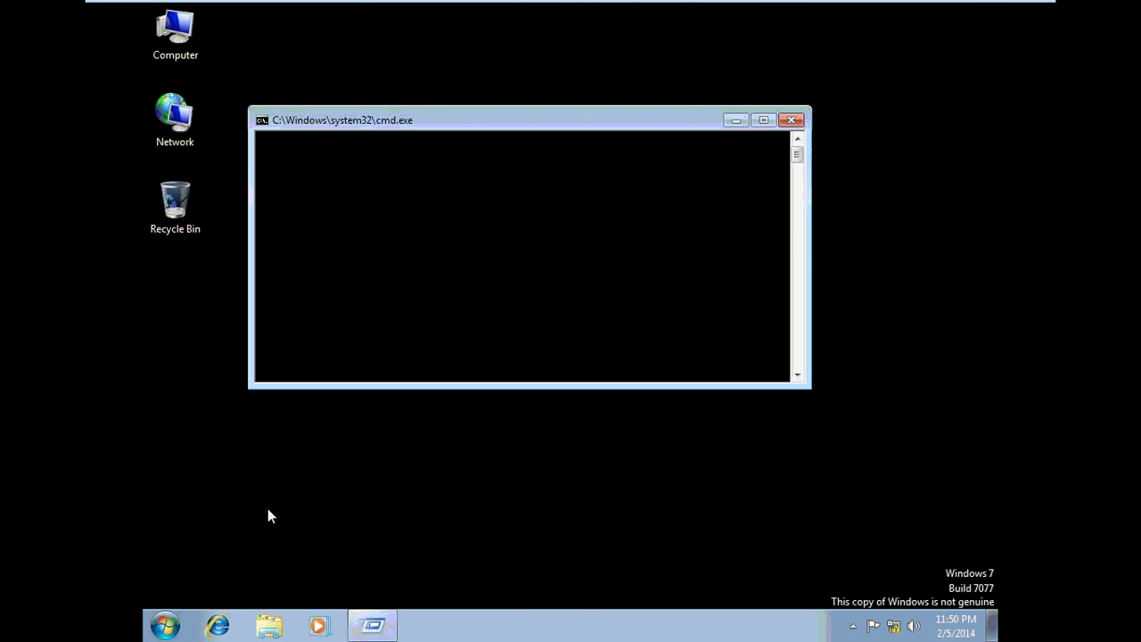
{"action": "type", "text": "cd"}
{"action": "type", "text": "\\"}
{"action": "key", "text": "Return"}
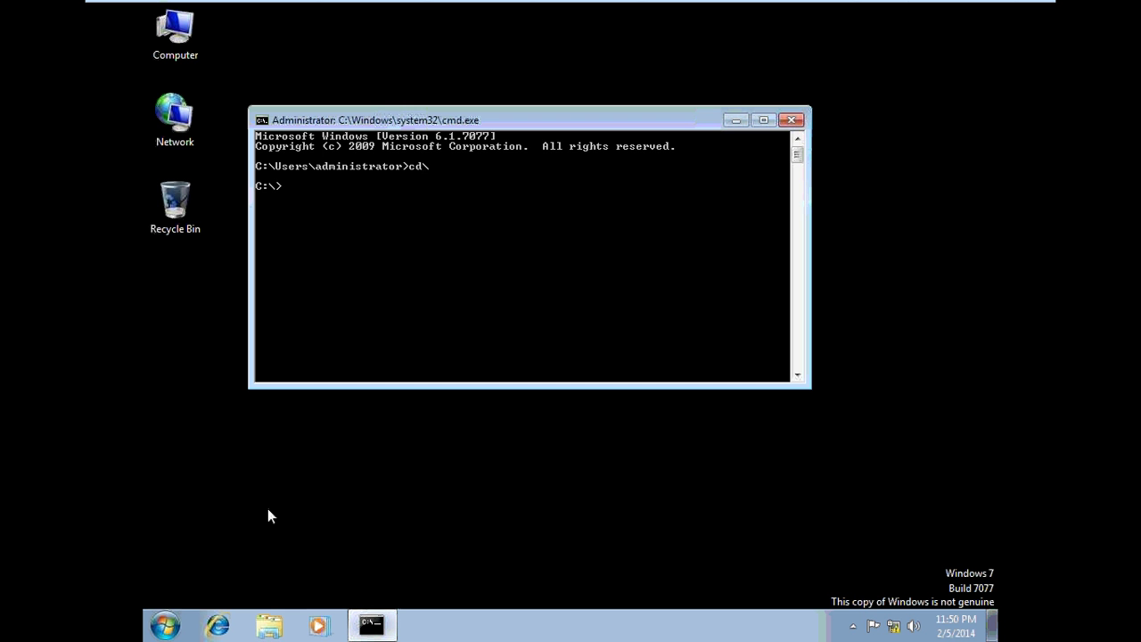
Display the client's IP configuration with ipconfig and release its DHCP lease with ipconfig /release.
{"action": "type", "text": "ipconfig"}
{"action": "key", "text": "Return"}
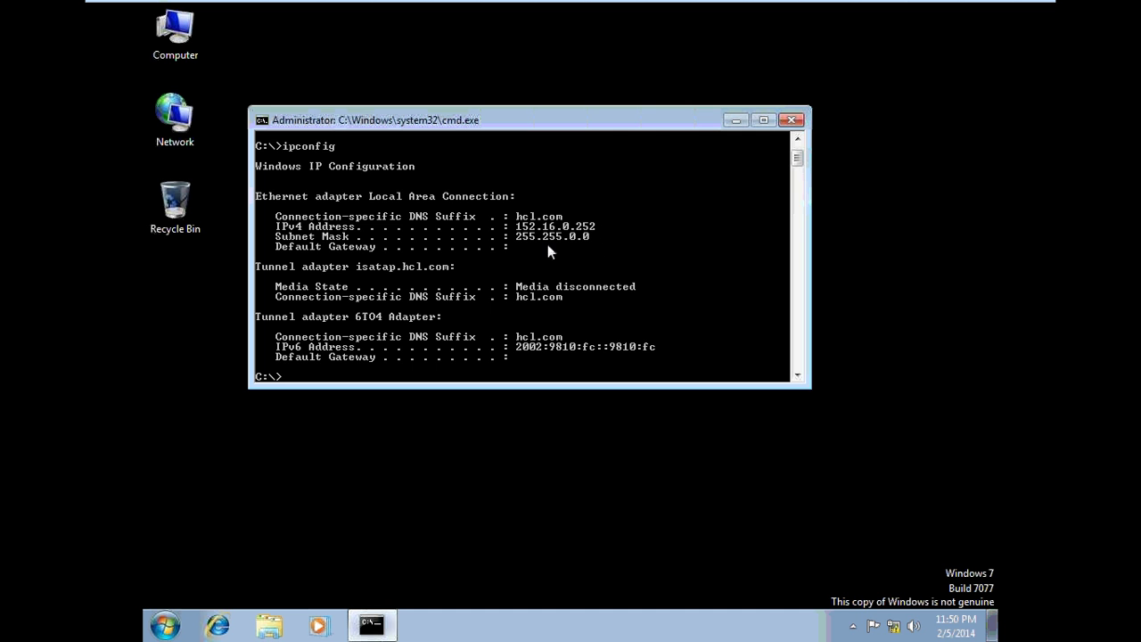
{"action": "type", "text": "ipconfig /release"}
{"action": "key", "text": "Return"}
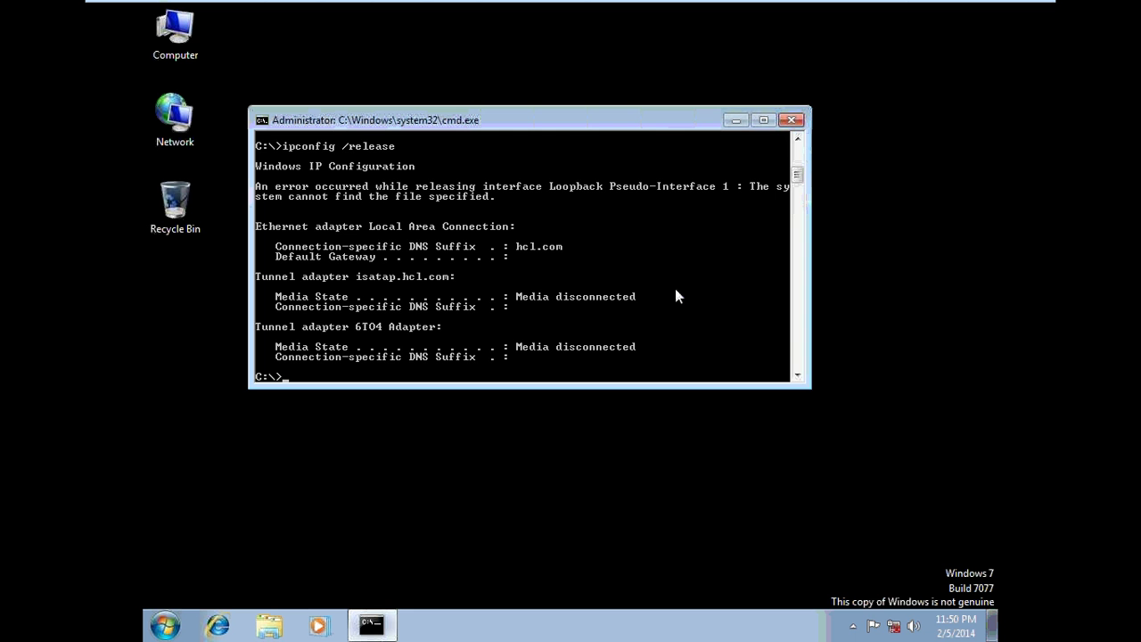
Request an address from the DHCP server for the client with ipconfig /renew.
{"action": "key", "text": "Up"}
{"action": "key", "text": "BackSpace"}
{"action": "key", "text": "BackSpace"}
{"action": "key", "text": "BackSpace"}
{"action": "key", "text": "BackSpace"}
{"action": "key", "text": "BackSpace"}
{"action": "type", "text": "new"}
{"action": "key", "text": "Return"}
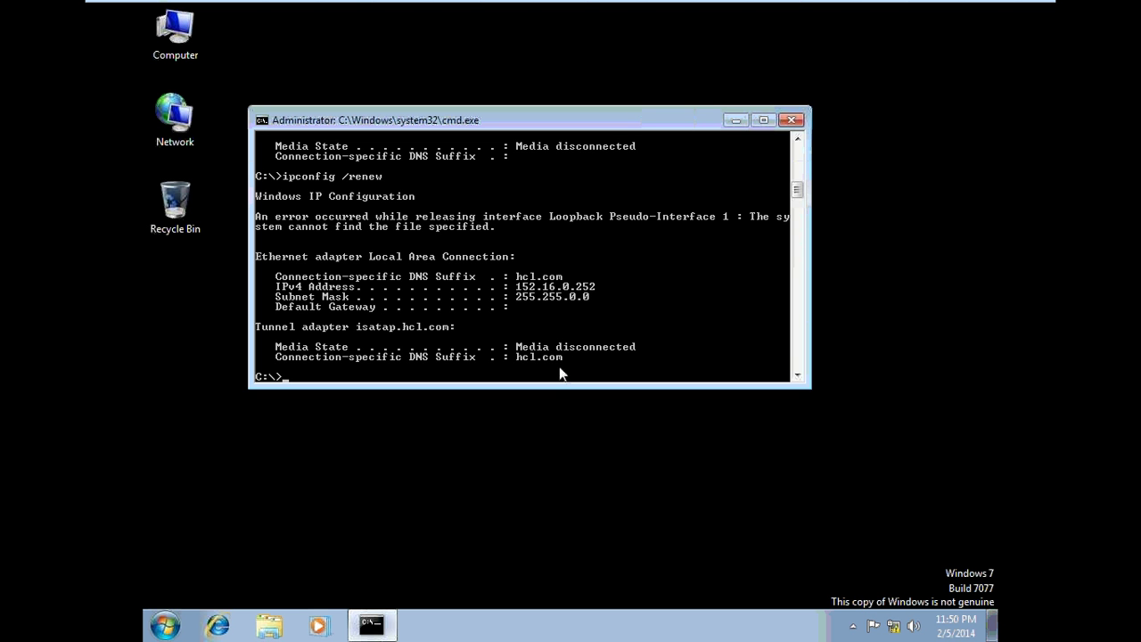
Repeat the lease test by running ipconfig /release followed by ipconfig /renew.
{"action": "key", "text": "Up"}
{"action": "key", "text": "Up"}
{"action": "key", "text": "Return"}
{"action": "key", "text": "Up"}
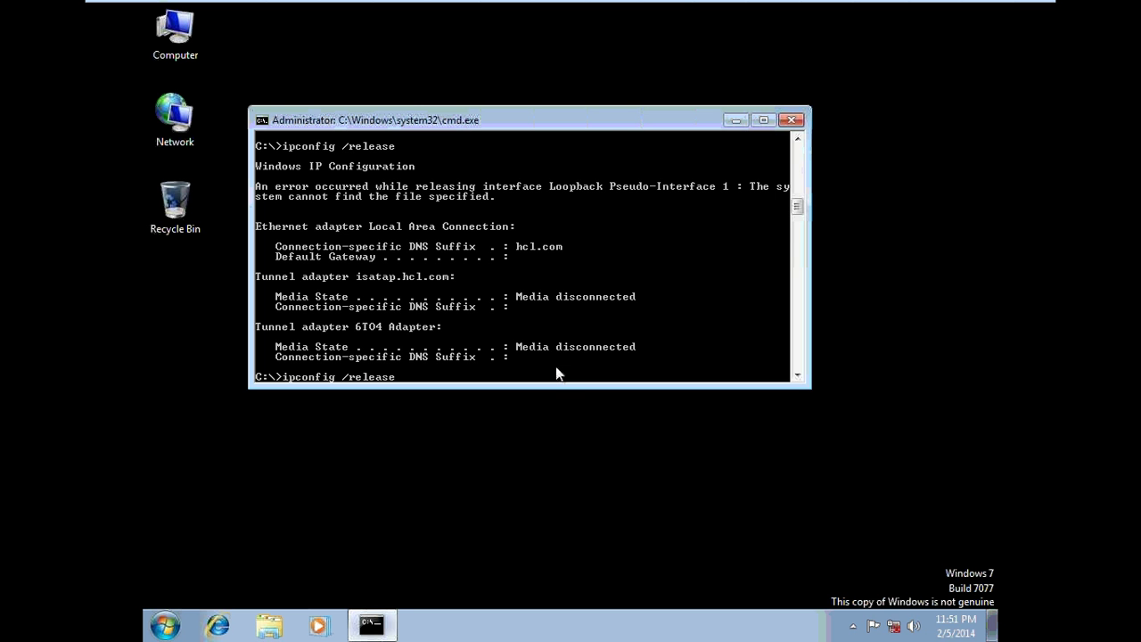
{"action": "key", "text": "BackSpace"}
{"action": "key", "text": "BackSpace"}
{"action": "key", "text": "BackSpace"}
{"action": "key", "text": "BackSpace"}
{"action": "key", "text": "BackSpace"}
{"action": "type", "text": "new"}
{"action": "key", "text": "Return"}
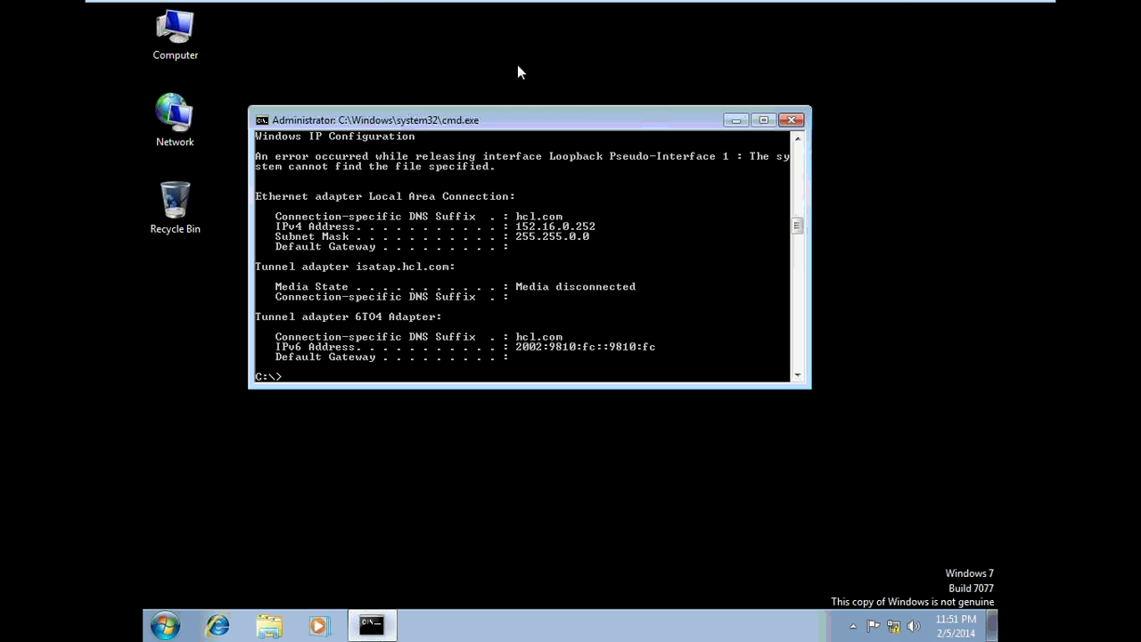
{"action": "mouse_move", "coordinate": [383, 7]}
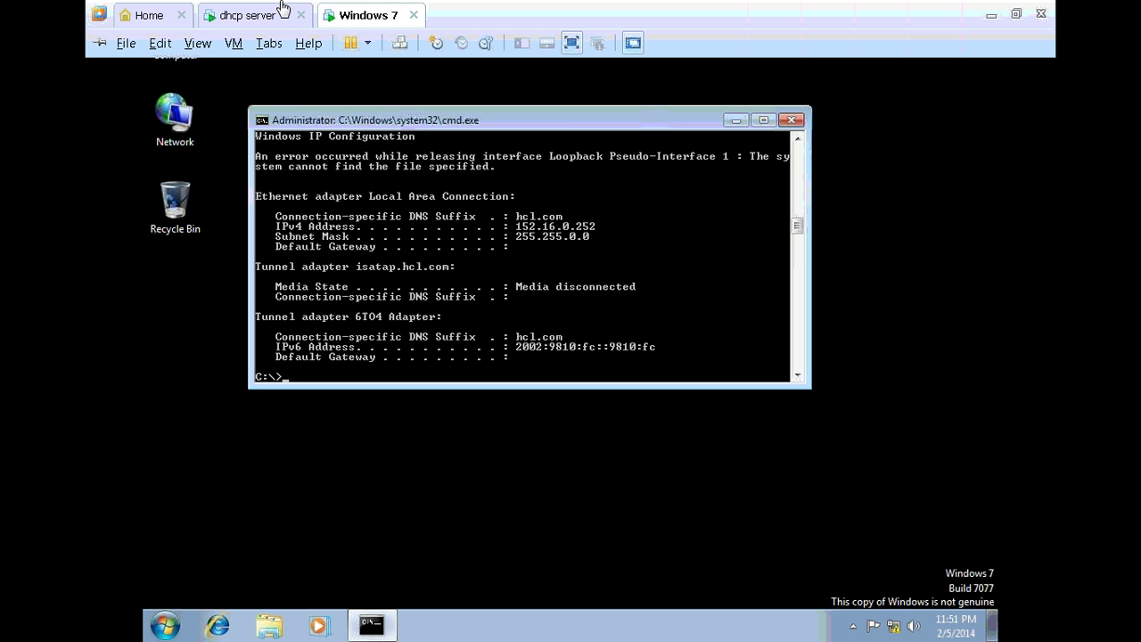
{"action": "left_click", "coordinate": [282, 9]}
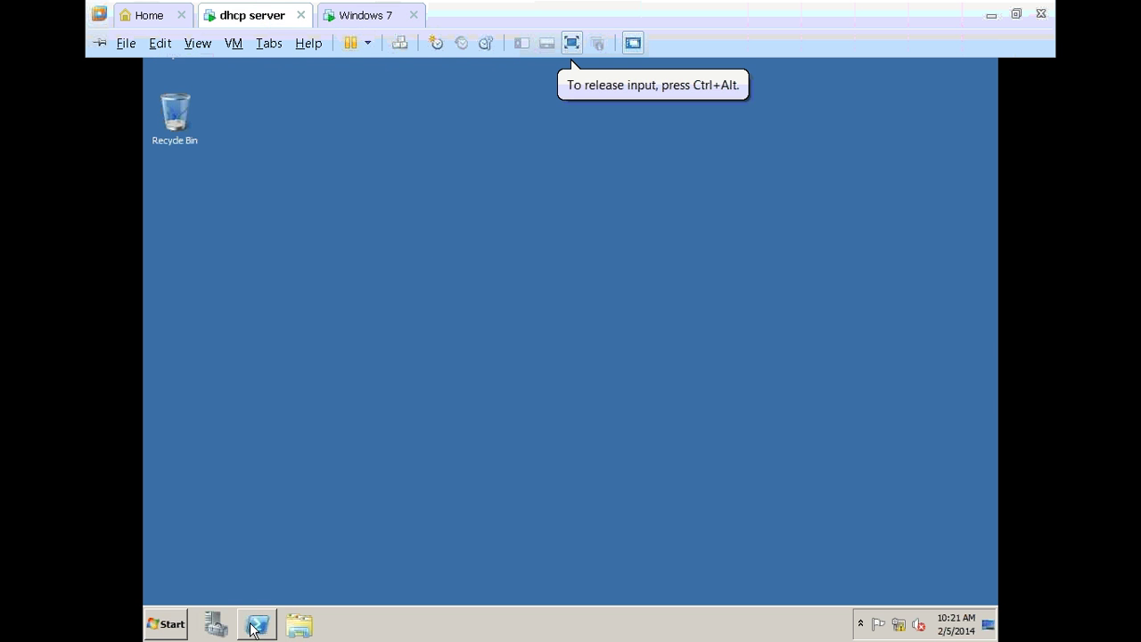
{"action": "left_click", "coordinate": [167, 623]}
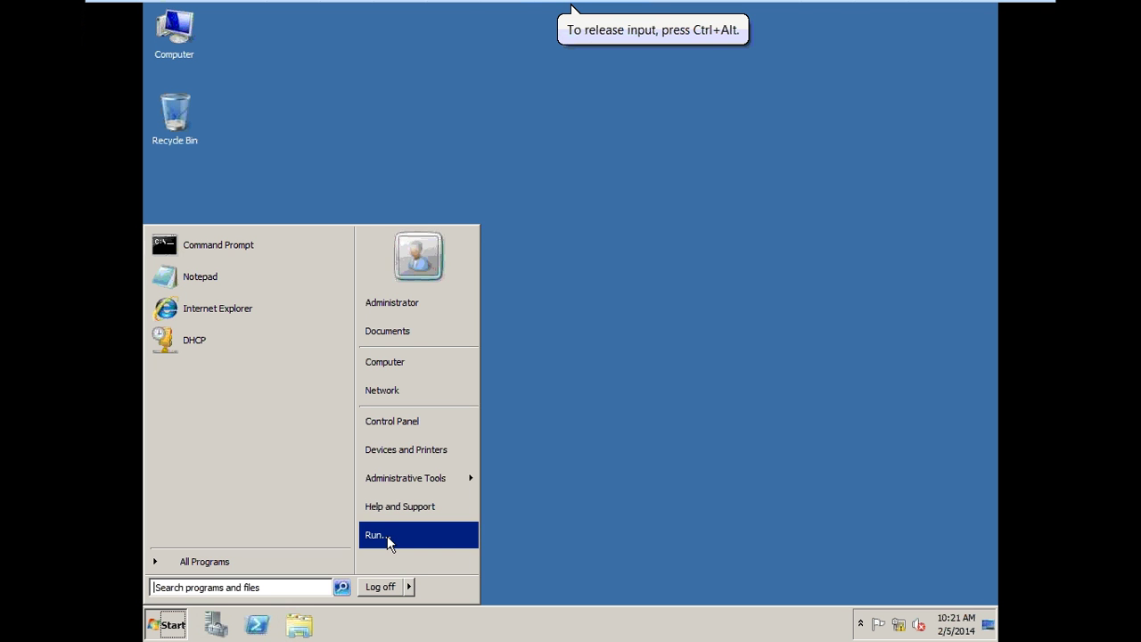
{"action": "left_click", "coordinate": [411, 478]}
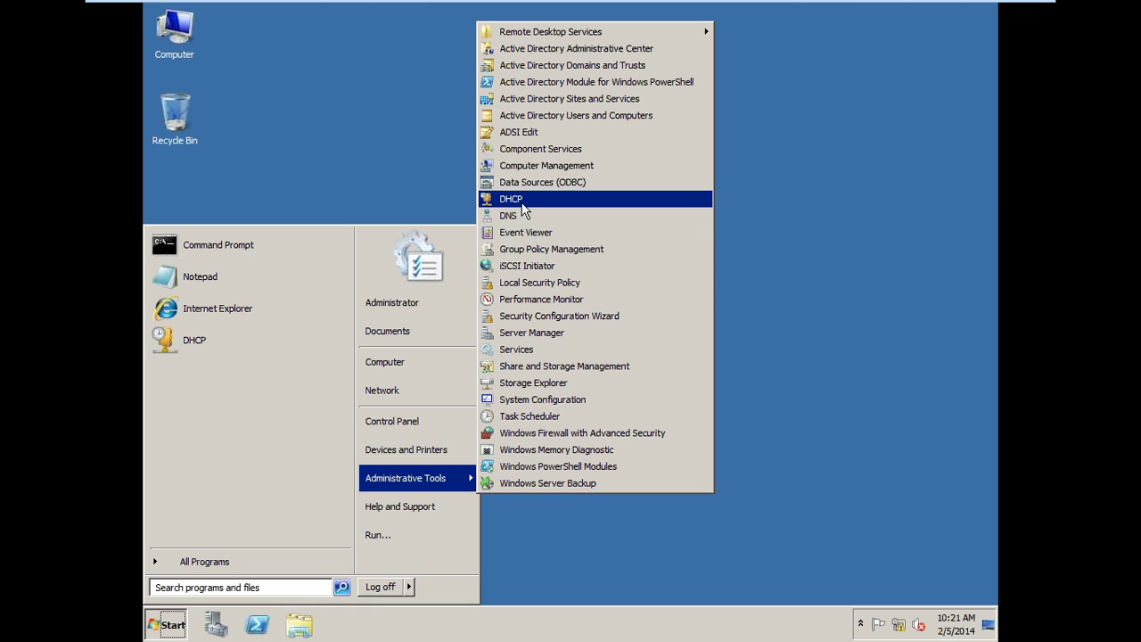
{"action": "left_click", "coordinate": [809, 235]}
{"action": "mouse_move", "coordinate": [408, 4]}
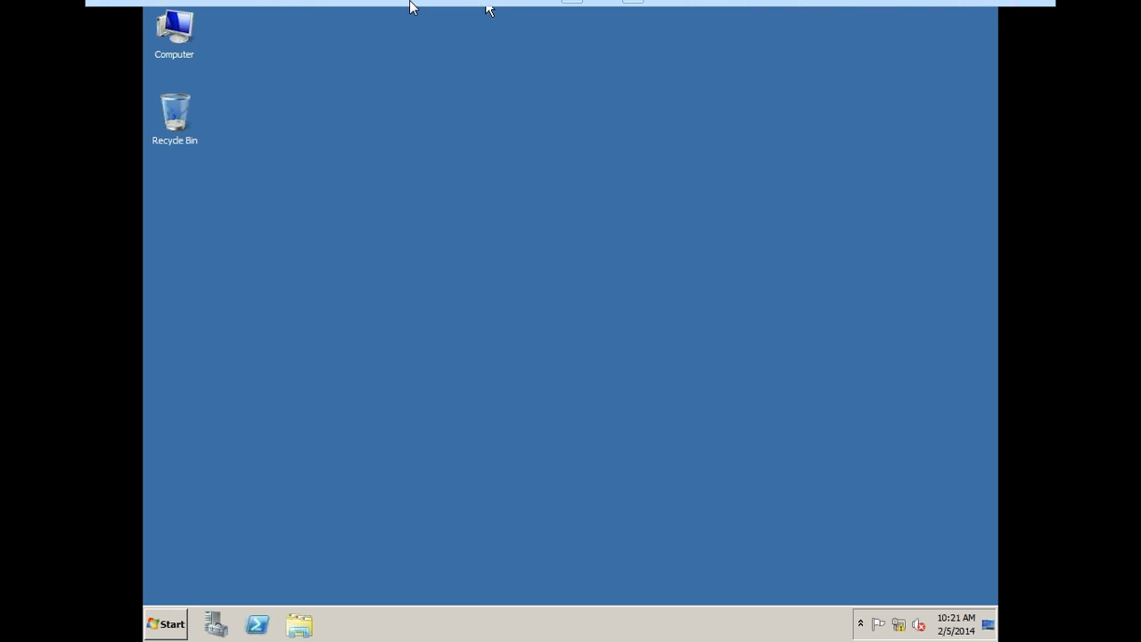
{"action": "left_click", "coordinate": [369, 15]}
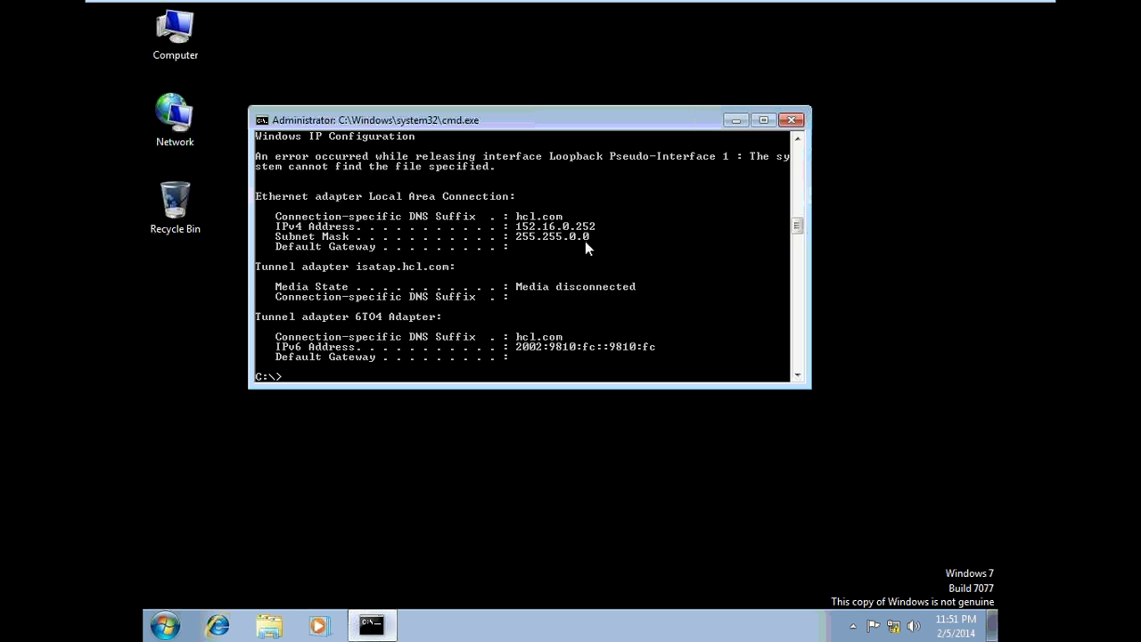
Close the client's command prompt, switch to the dhcp server virtual machine and open the Roles overview in Server Manager.
{"action": "left_click", "coordinate": [790, 123]}
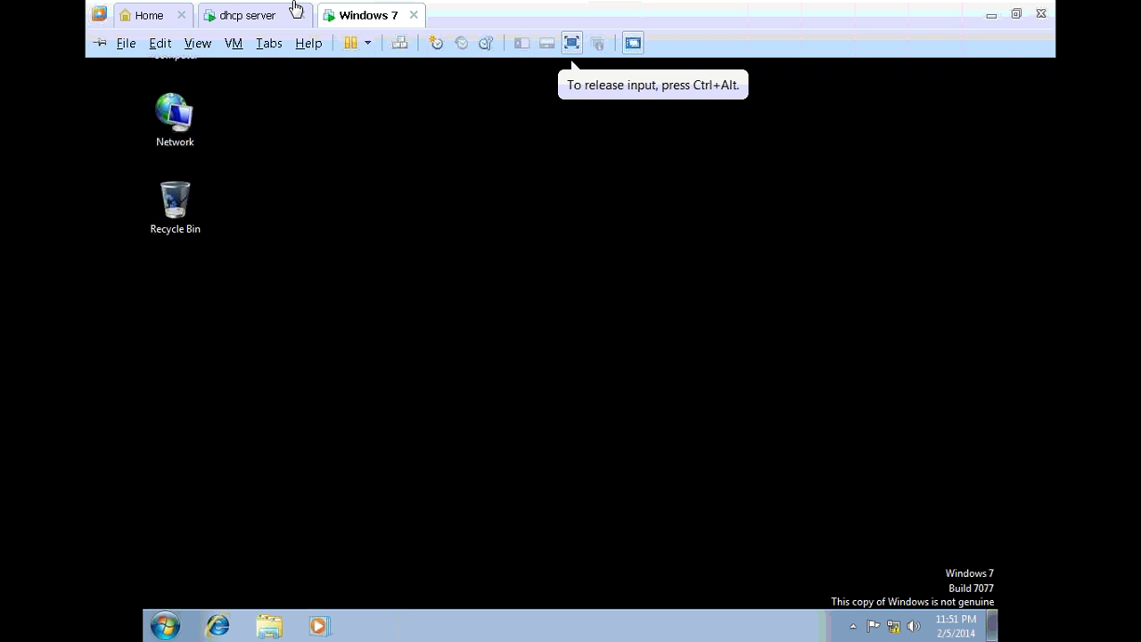
{"action": "left_click", "coordinate": [272, 15]}
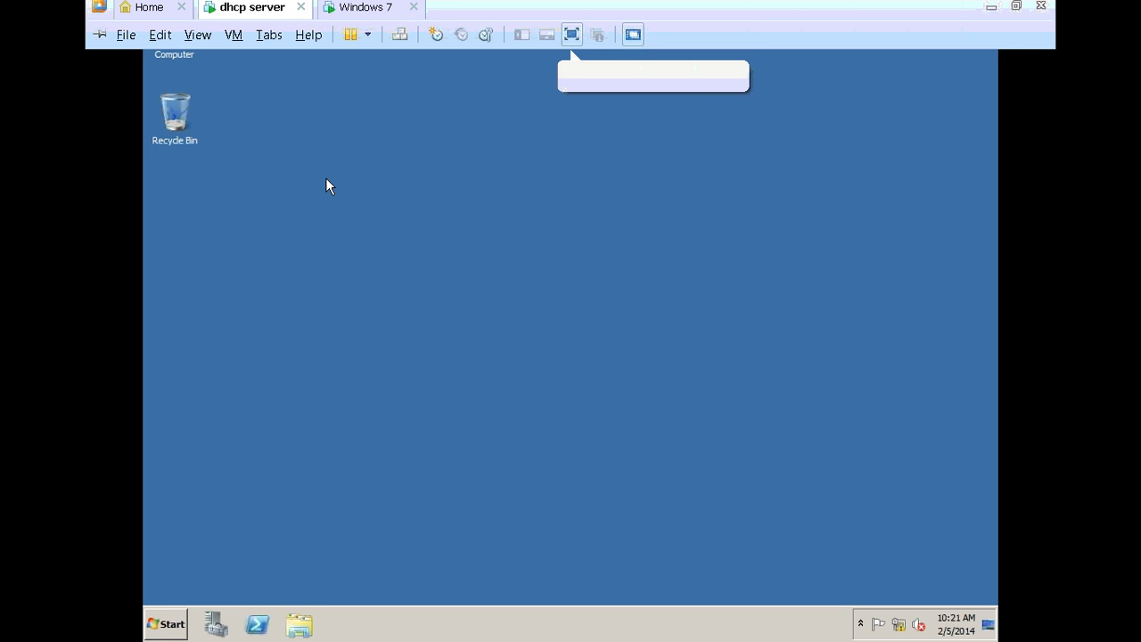
{"action": "right_click", "coordinate": [172, 38]}
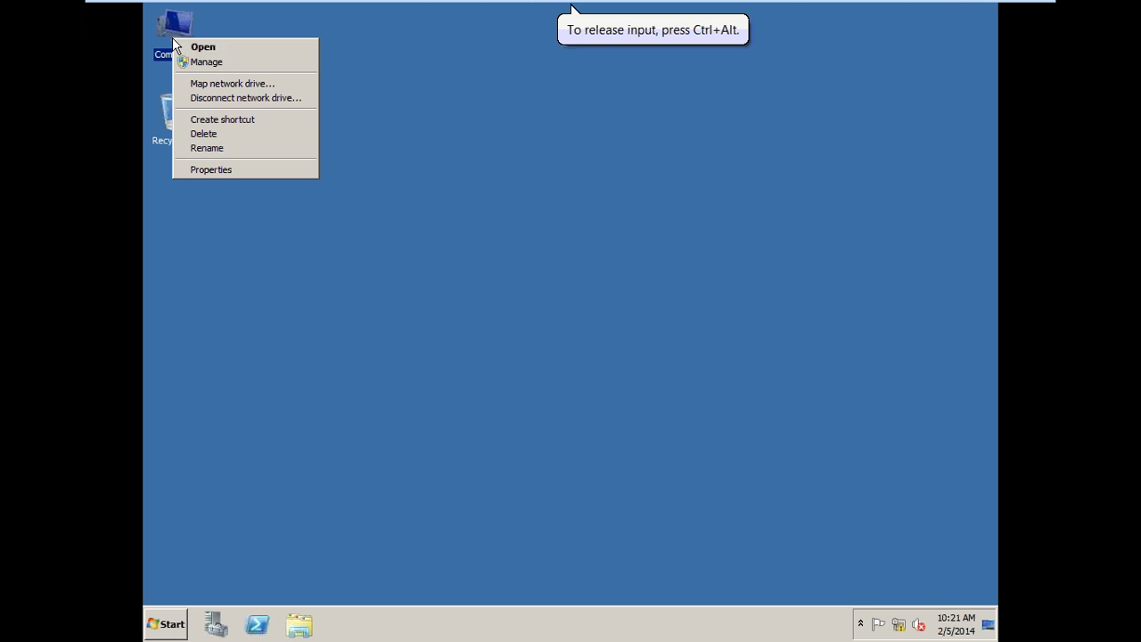
{"action": "left_click", "coordinate": [214, 64]}
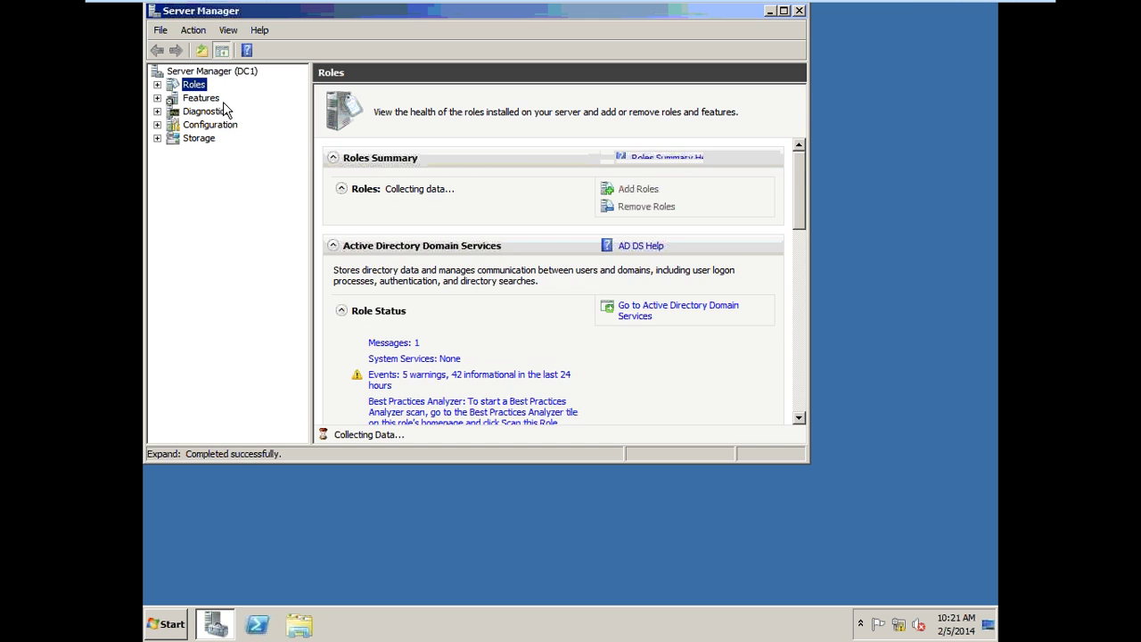
{"action": "left_click", "coordinate": [630, 190]}
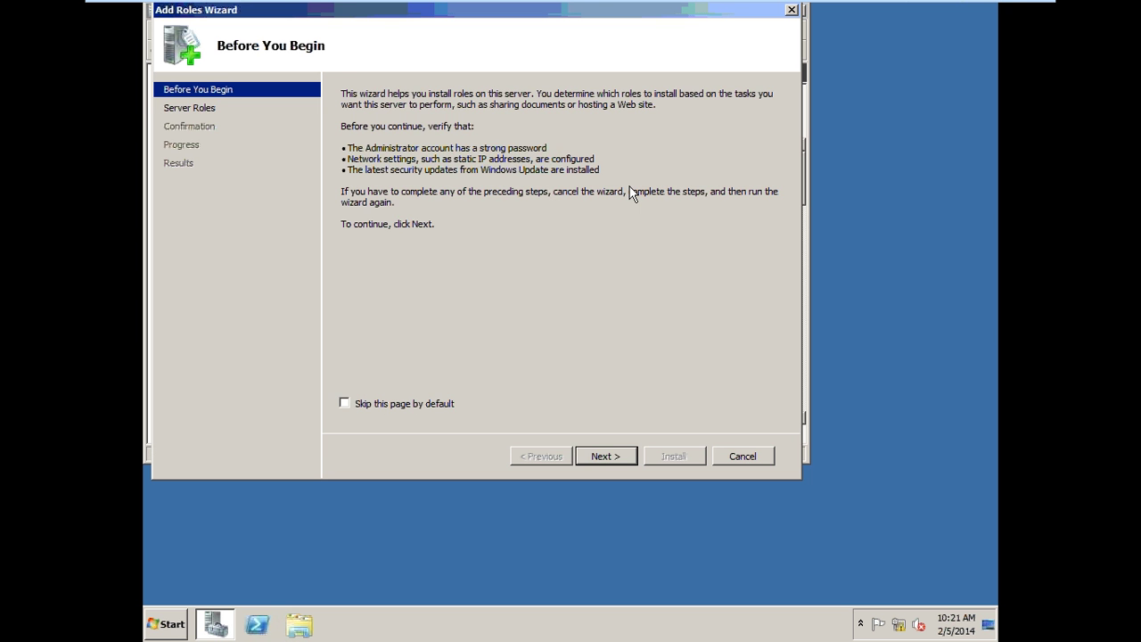
{"action": "left_click", "coordinate": [597, 457]}
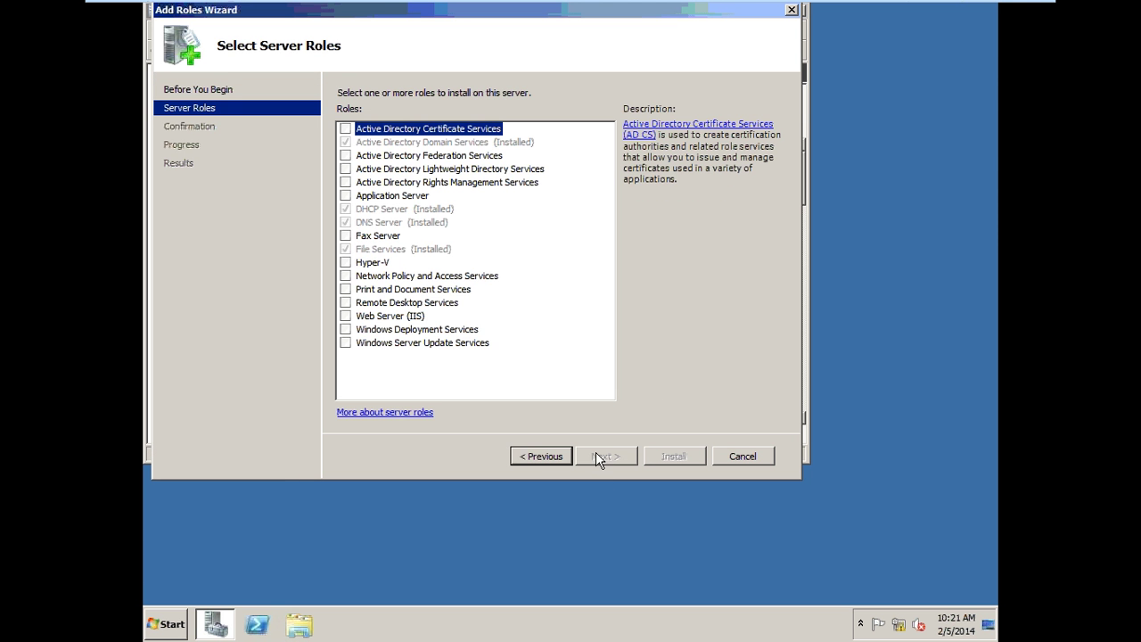
{"action": "left_click", "coordinate": [346, 129]}
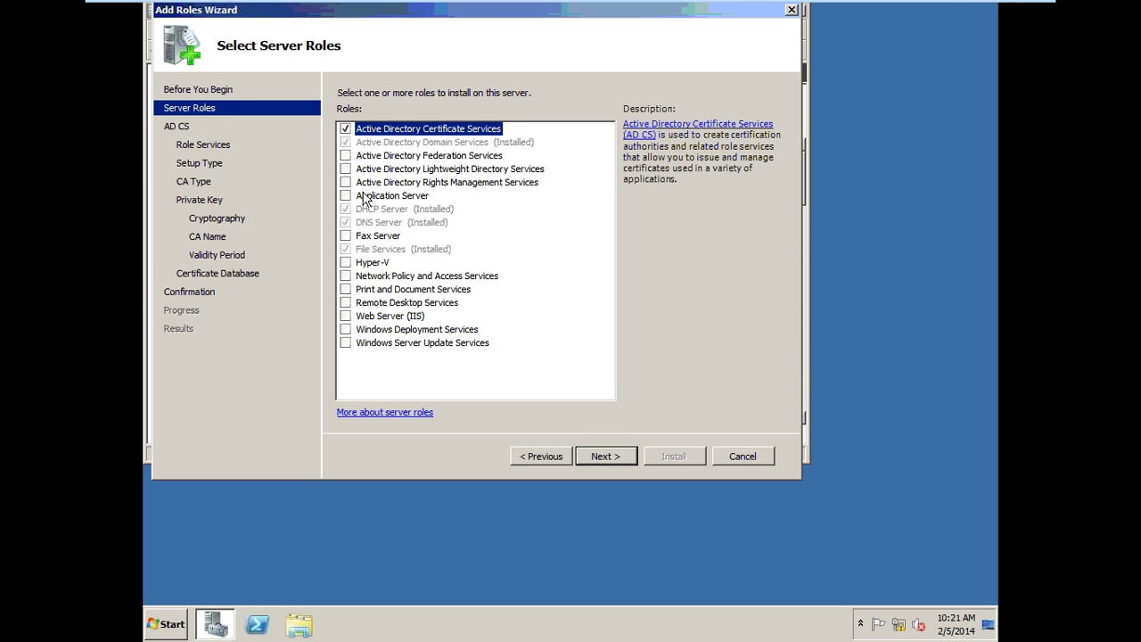
{"action": "left_click", "coordinate": [353, 316]}
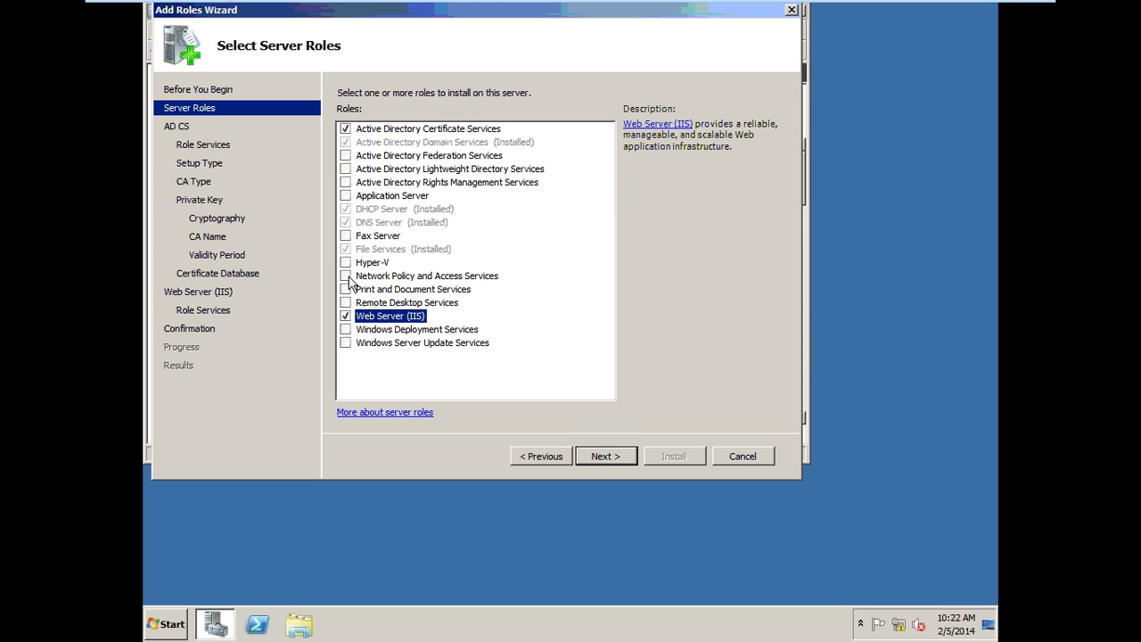
{"action": "left_click", "coordinate": [345, 276]}
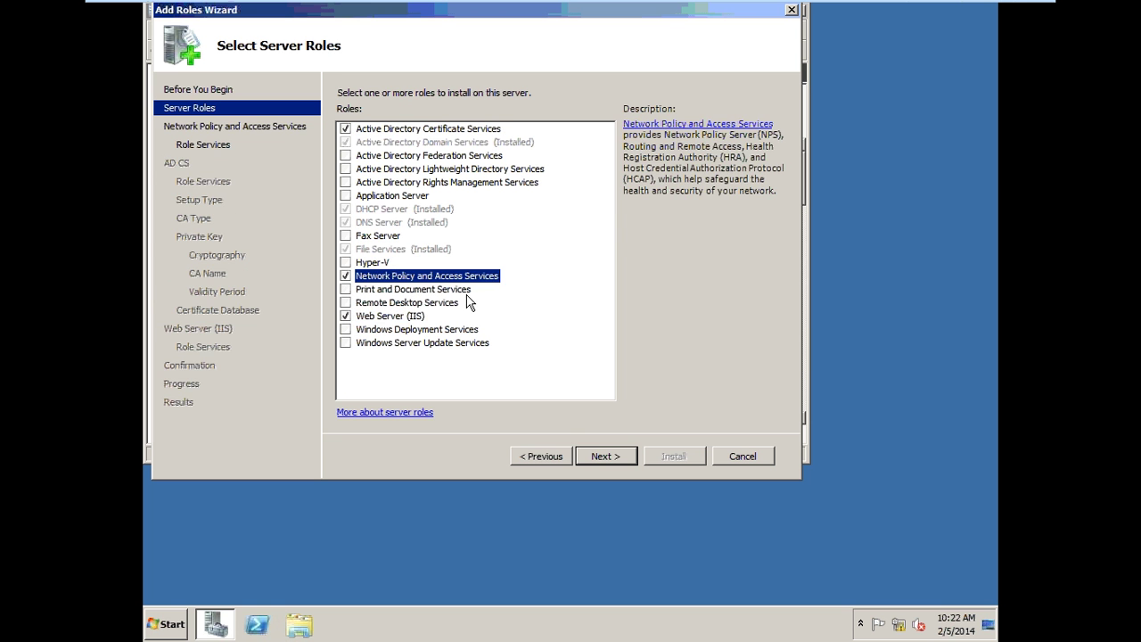
{"action": "left_click", "coordinate": [605, 457]}
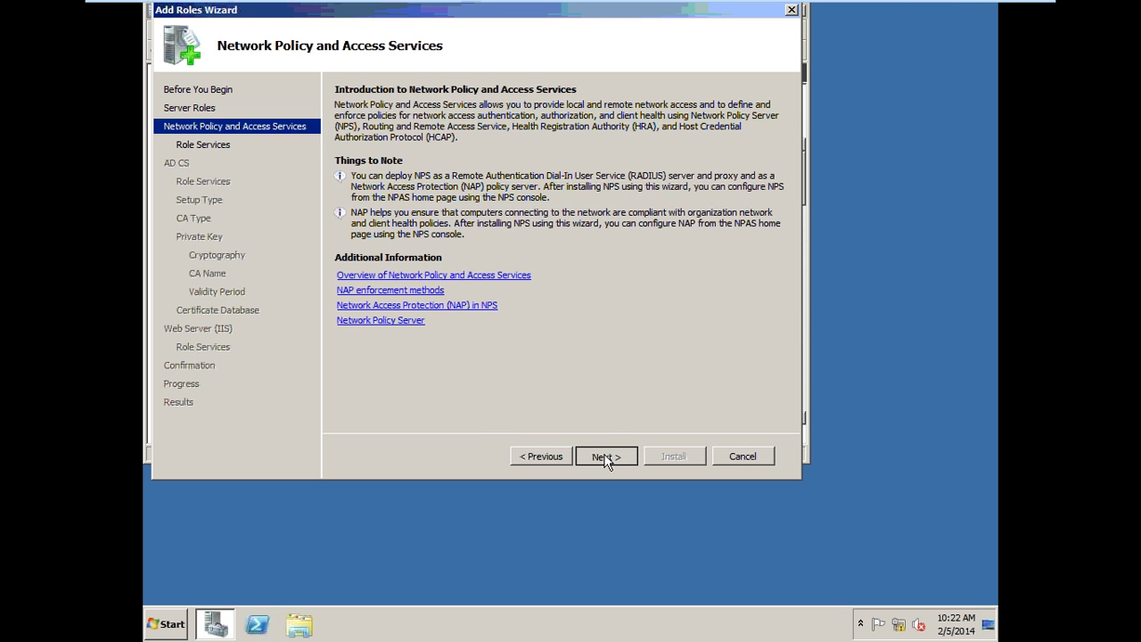
{"action": "left_click", "coordinate": [605, 457]}
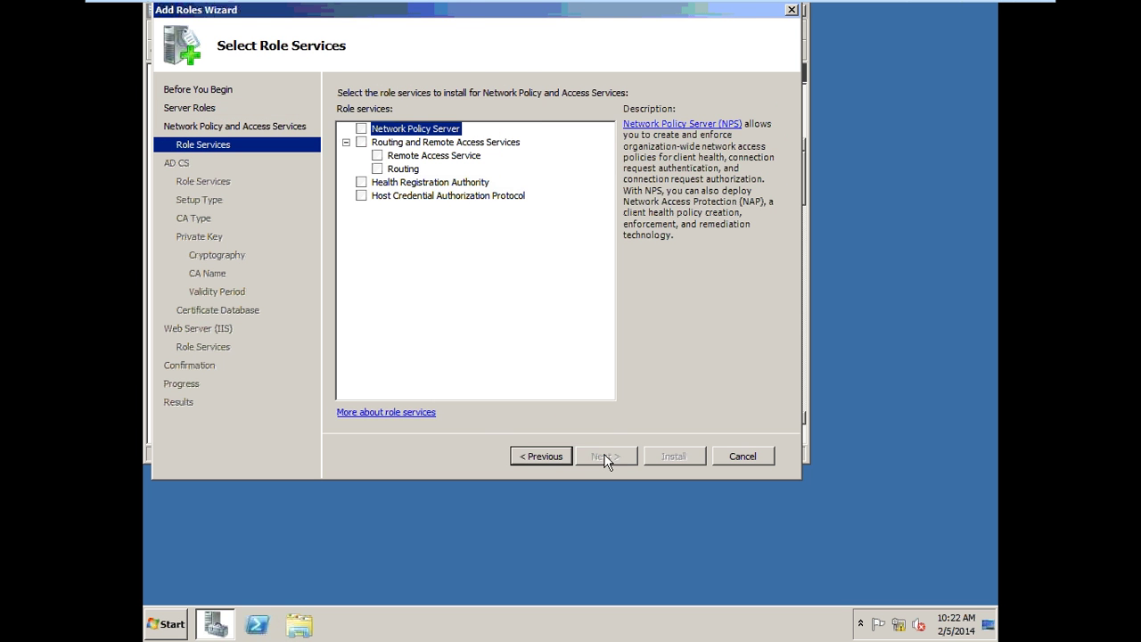
{"action": "left_click", "coordinate": [361, 182]}
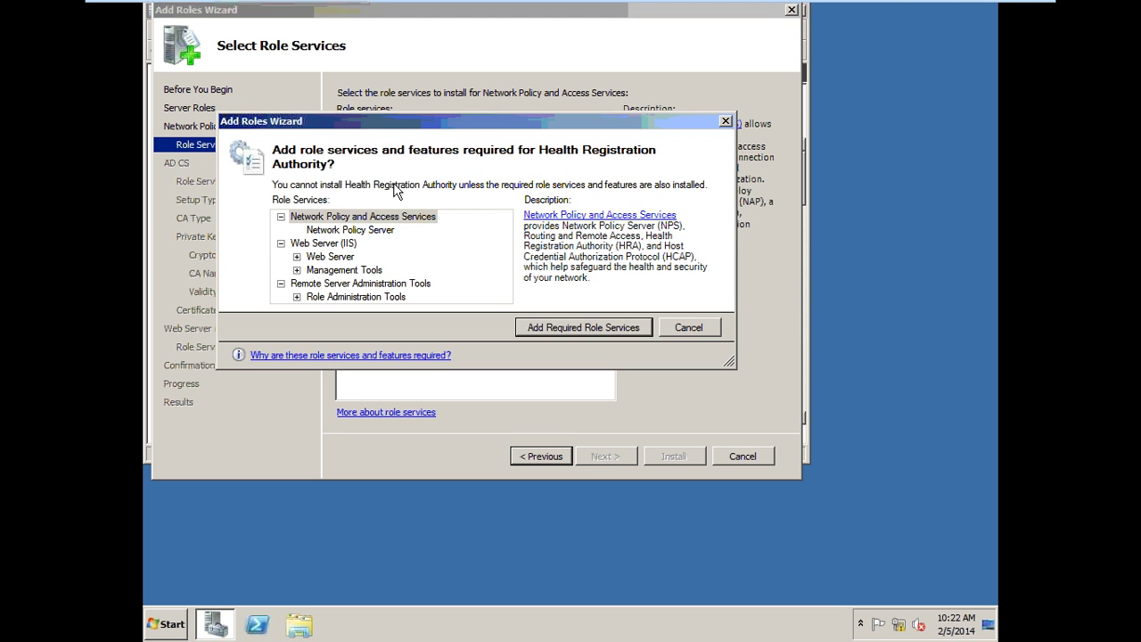
{"action": "left_click", "coordinate": [547, 327]}
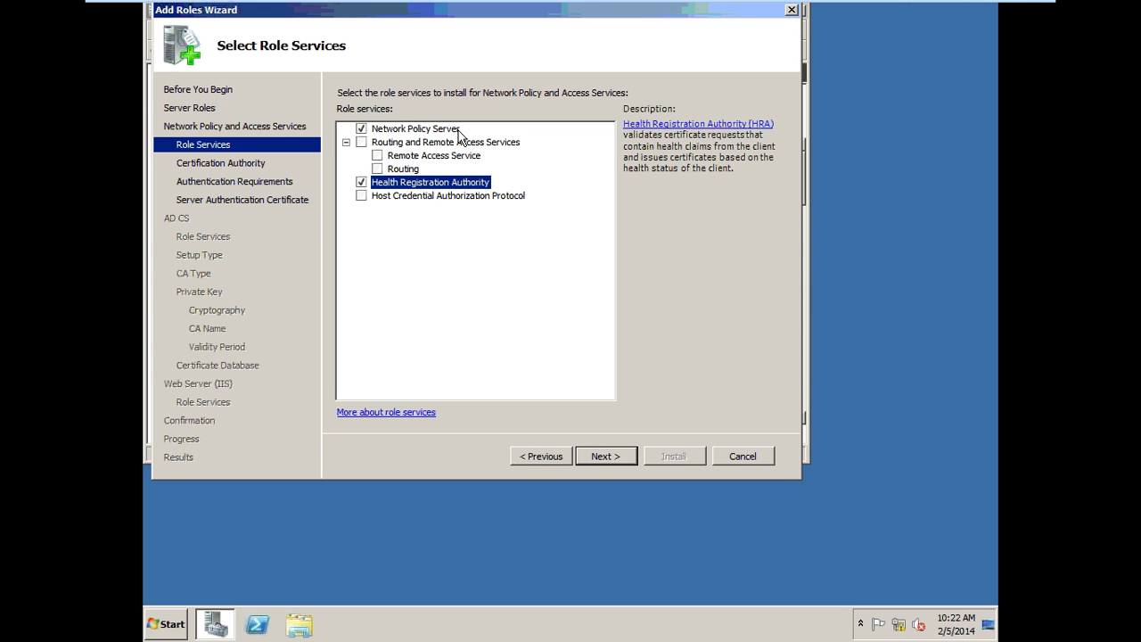
{"action": "left_click", "coordinate": [594, 453]}
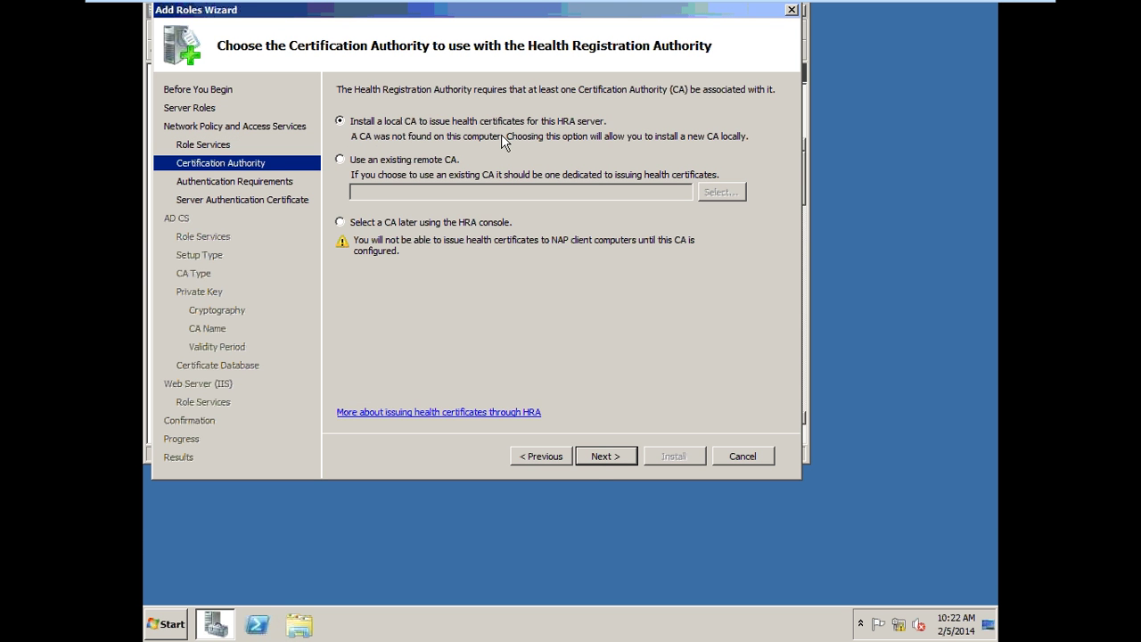
{"action": "left_click", "coordinate": [593, 458]}
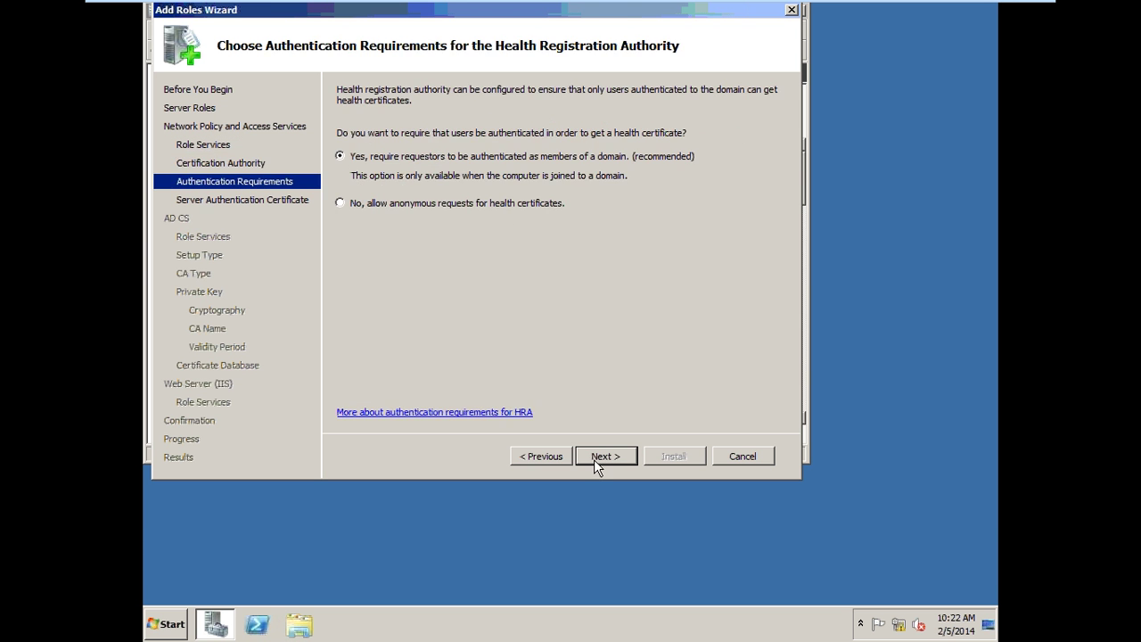
{"action": "left_click", "coordinate": [535, 457]}
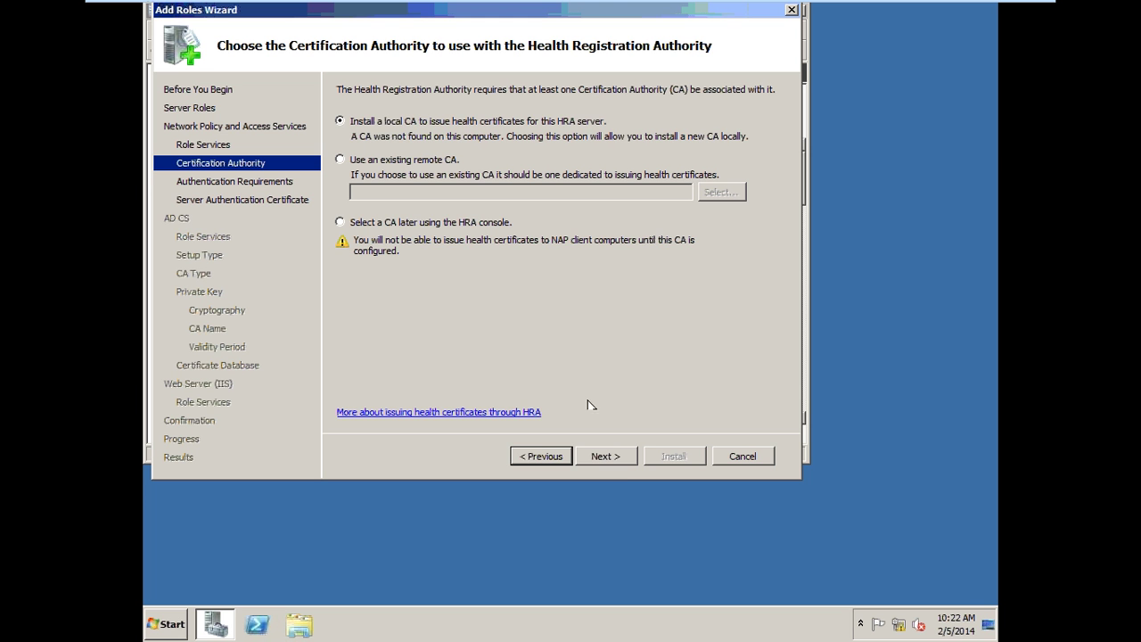
{"action": "left_click", "coordinate": [614, 458]}
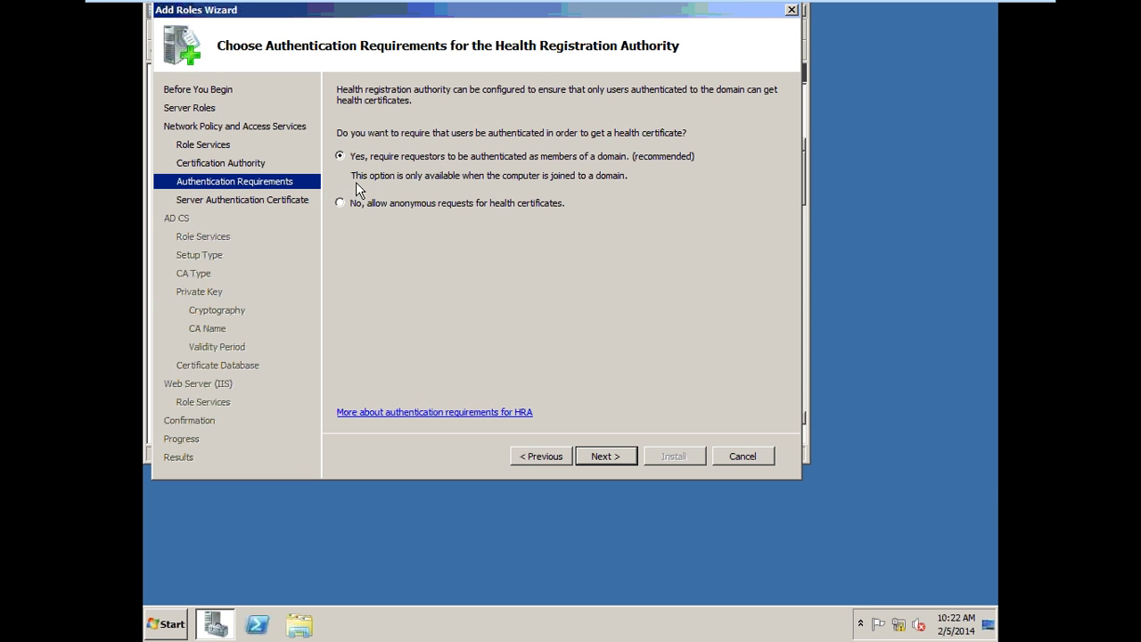
{"action": "left_click", "coordinate": [591, 460]}
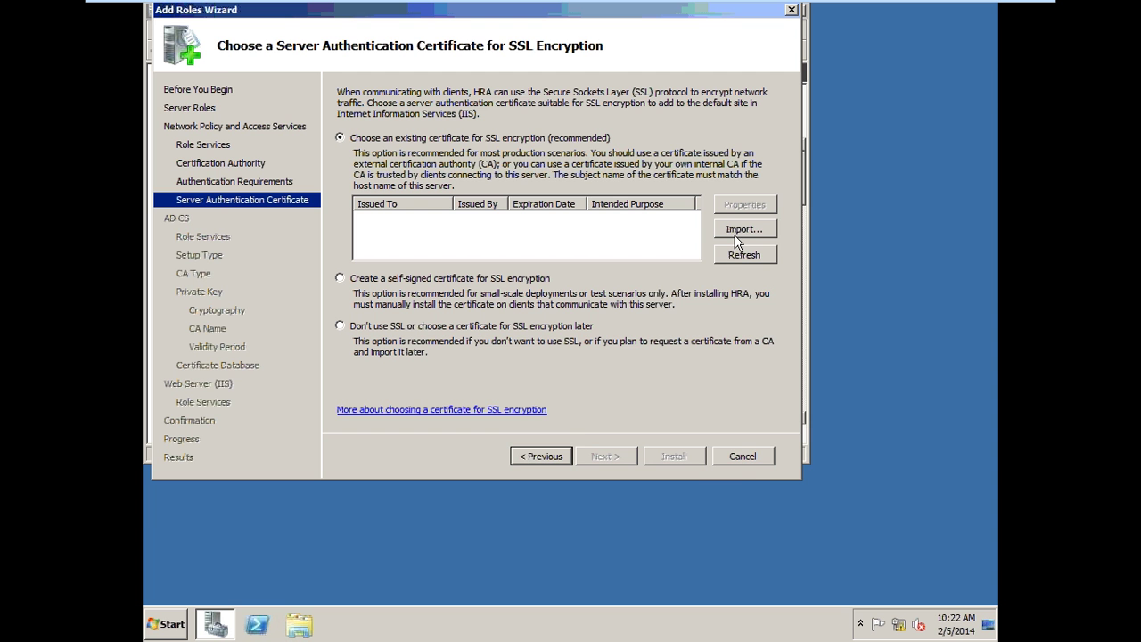
{"action": "left_click", "coordinate": [747, 459]}
{"action": "left_click", "coordinate": [527, 256]}
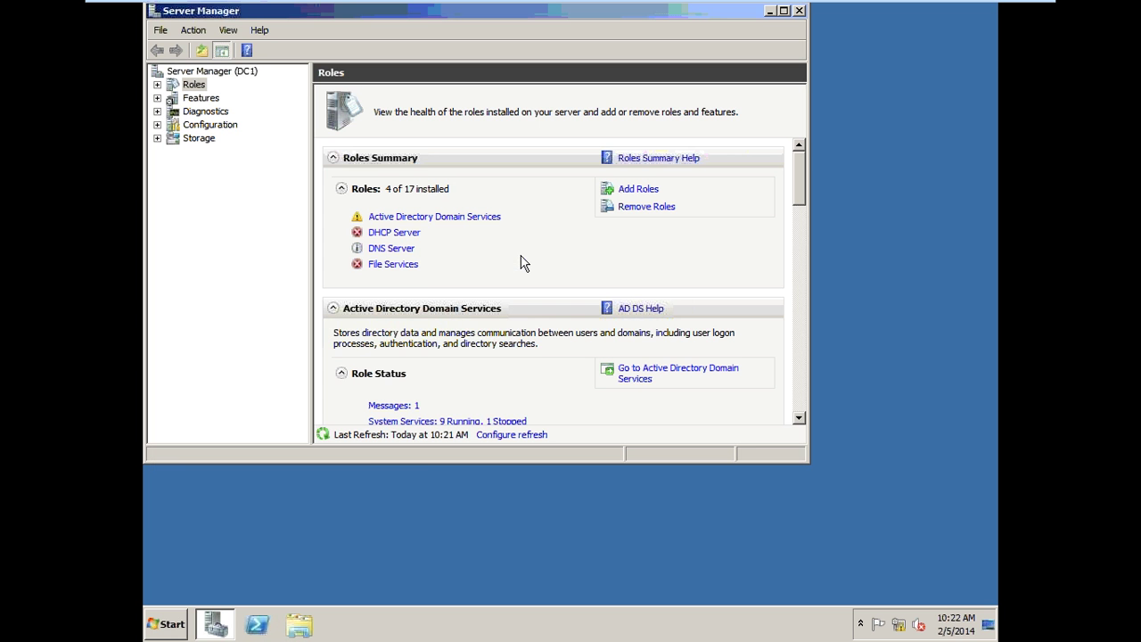
Start adding the Active Directory Certificate Services and Web Server (IIS) roles, continuing to the AD CS role services selection.
{"action": "left_click", "coordinate": [628, 190]}
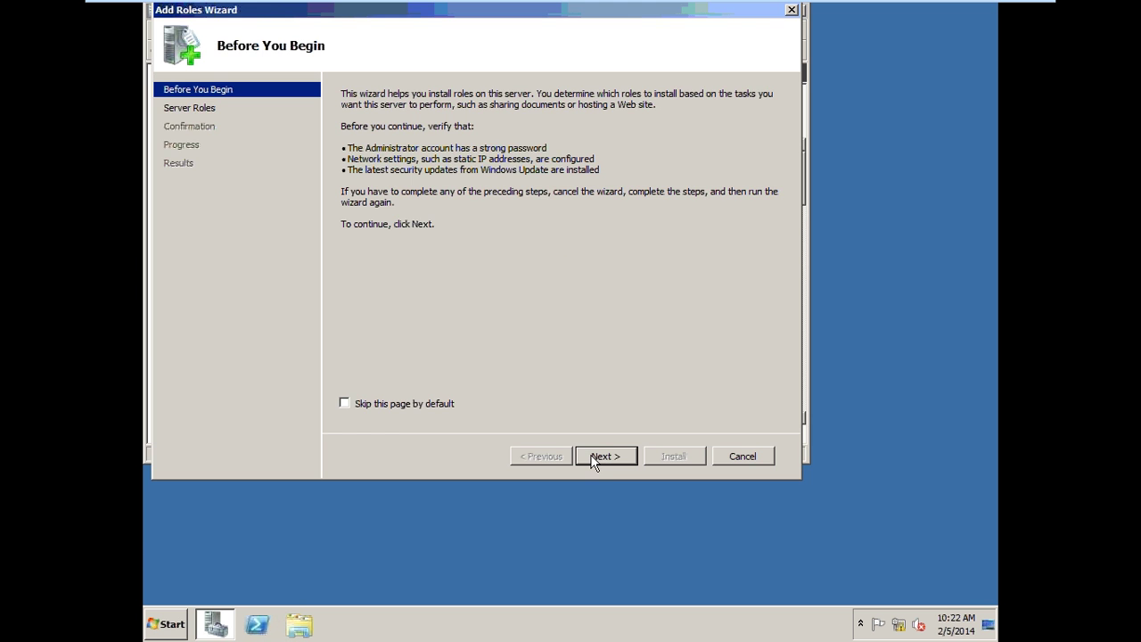
{"action": "left_click", "coordinate": [603, 455]}
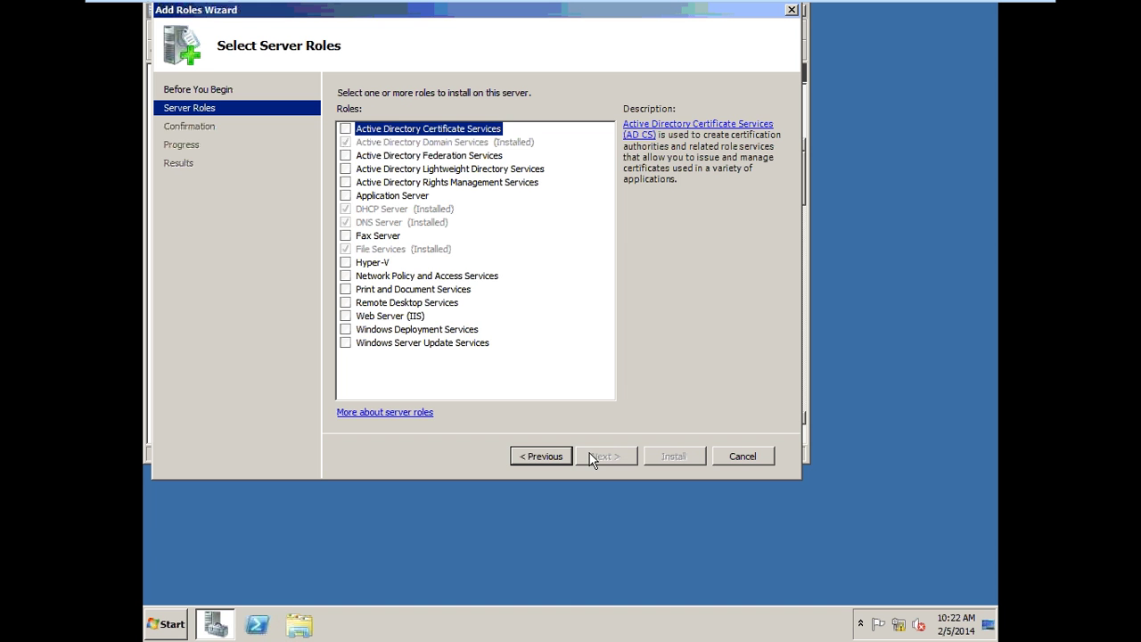
{"action": "left_click", "coordinate": [346, 130]}
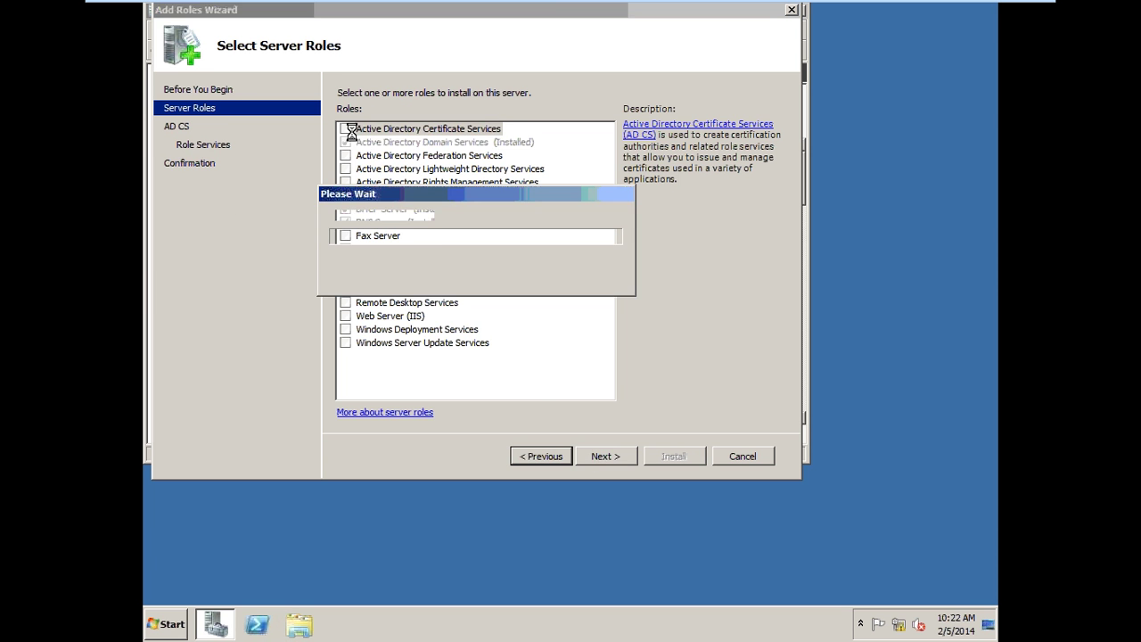
{"action": "left_click", "coordinate": [346, 315]}
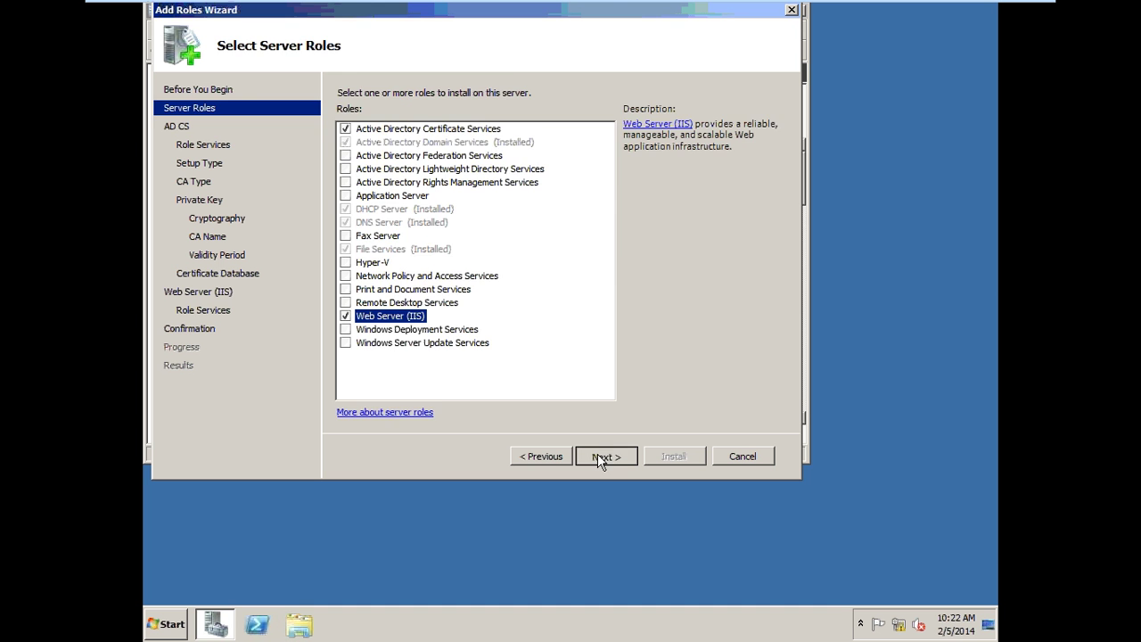
{"action": "left_click", "coordinate": [597, 454]}
{"action": "left_click", "coordinate": [597, 454]}
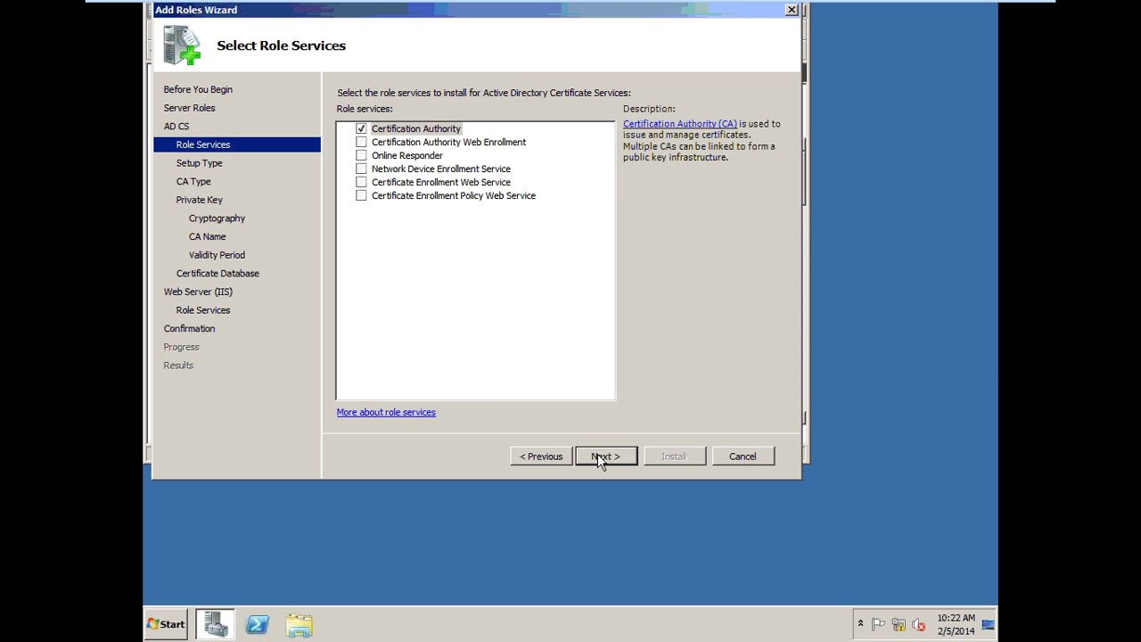
Select Certification Authority Web Enrollment with its required role services and Online Responder for AD CS, and continue to the setup type.
{"action": "left_click", "coordinate": [361, 143]}
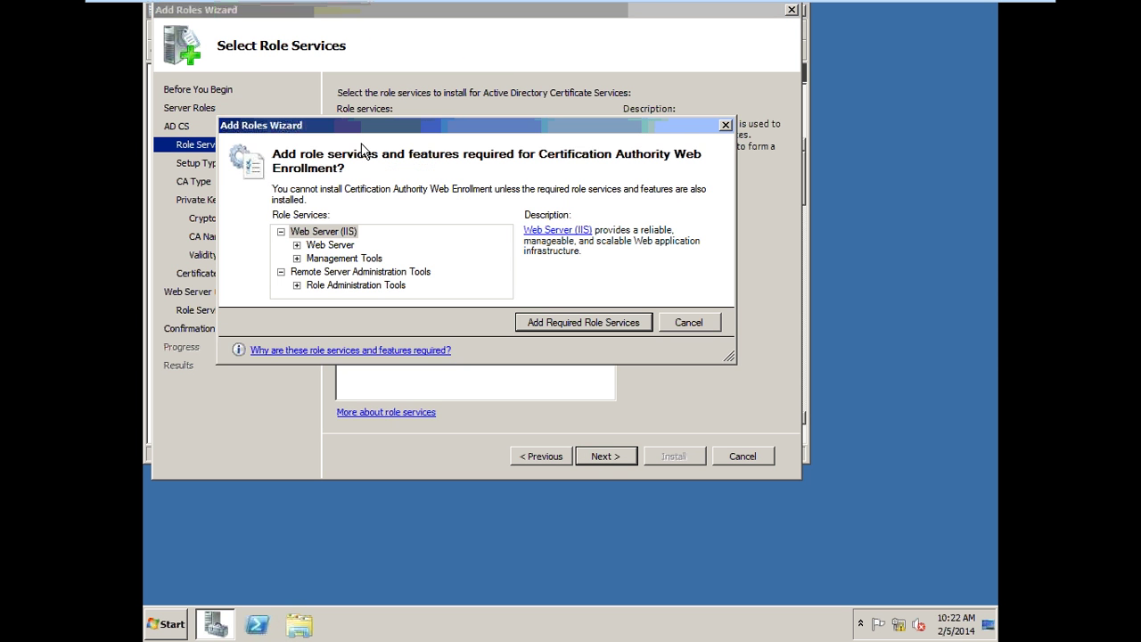
{"action": "left_click", "coordinate": [527, 321]}
{"action": "left_click", "coordinate": [360, 156]}
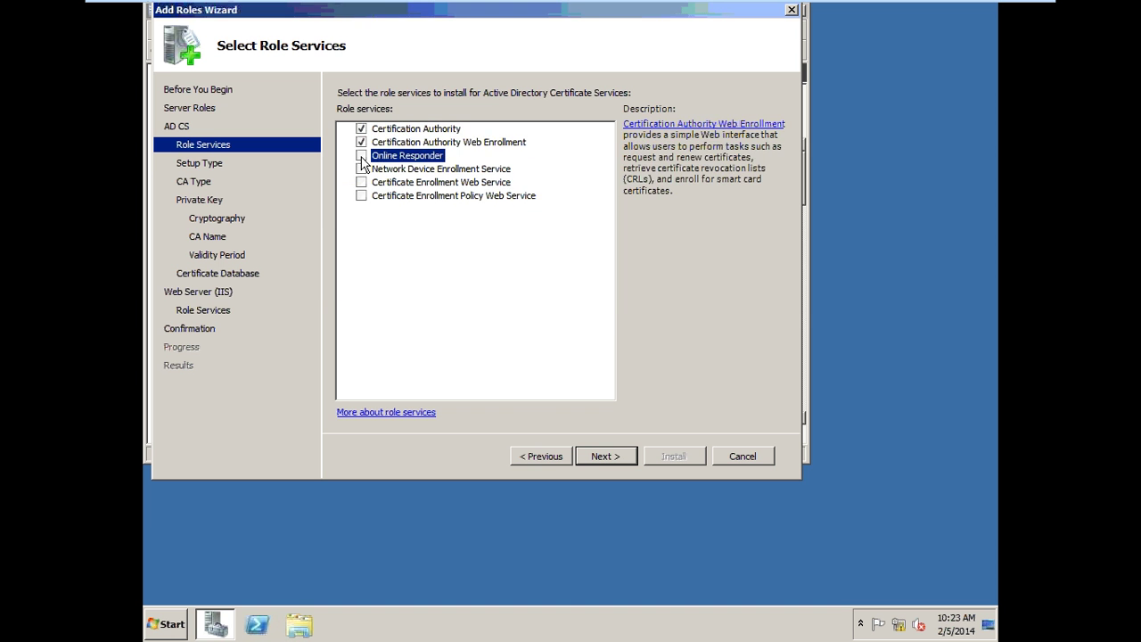
{"action": "left_click", "coordinate": [614, 453]}
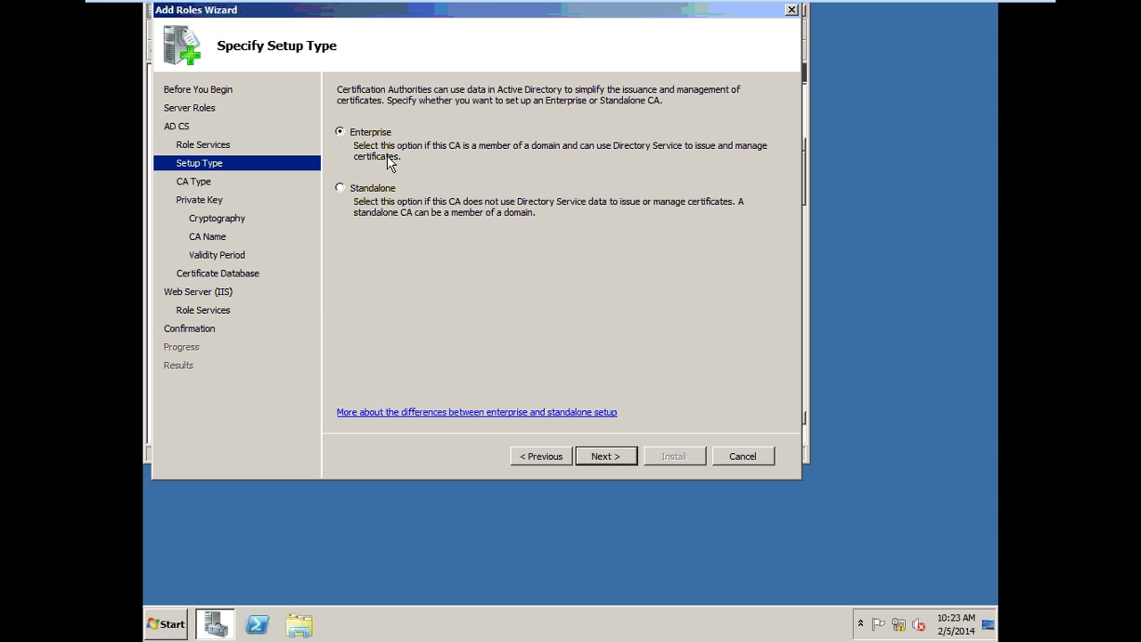
Set up the certification authority as an Enterprise Root CA with a new private key.
{"action": "left_click", "coordinate": [589, 458]}
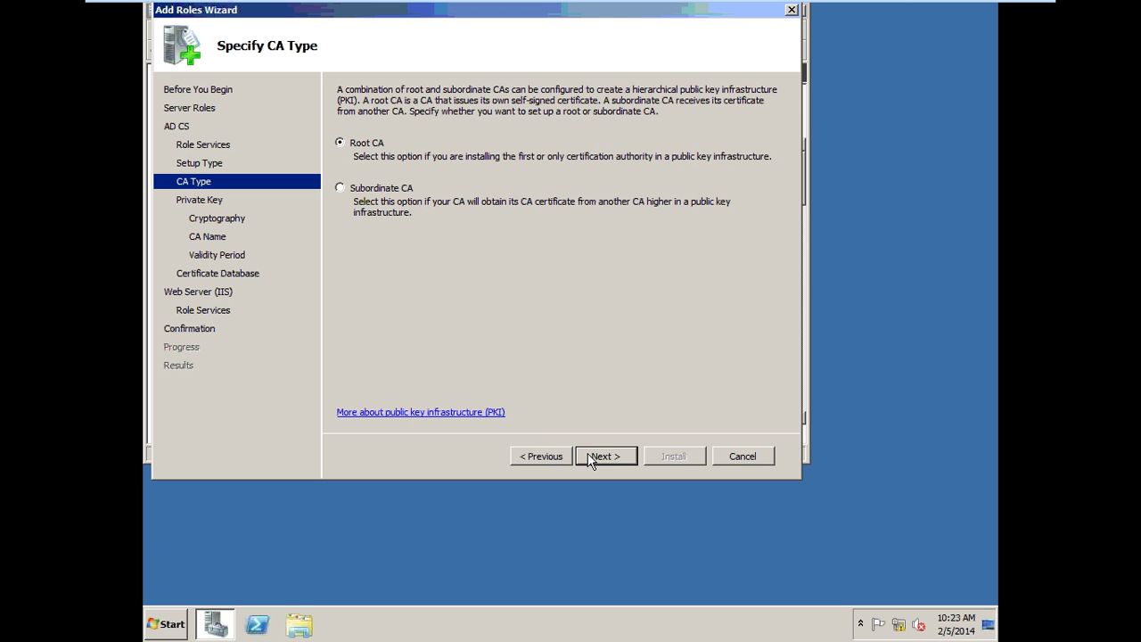
{"action": "left_click", "coordinate": [602, 458]}
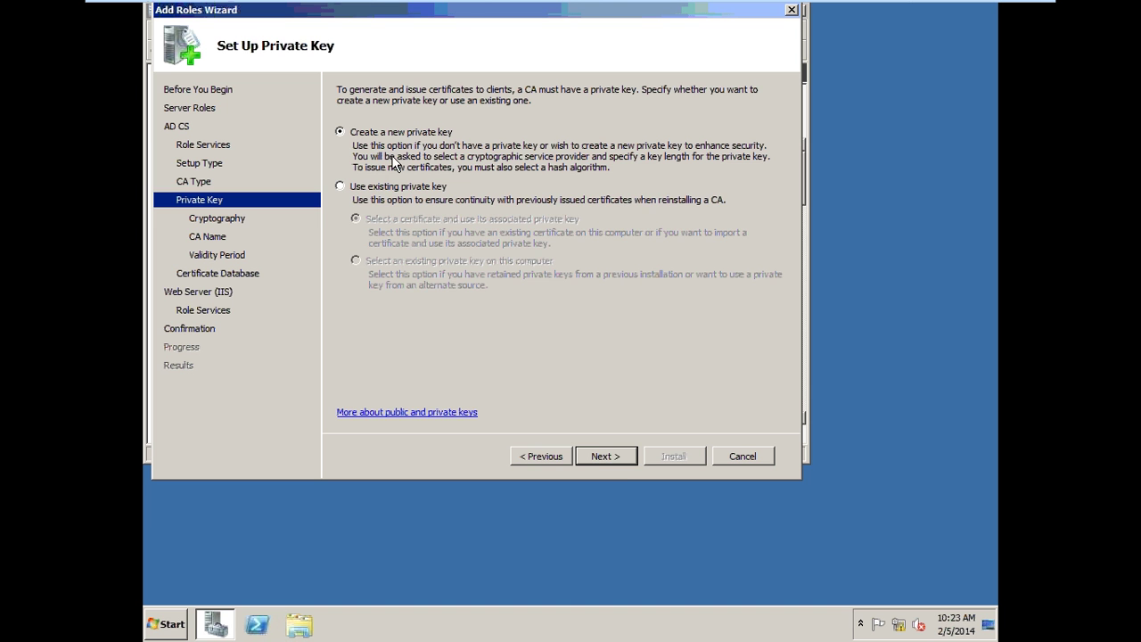
{"action": "left_click", "coordinate": [618, 462]}
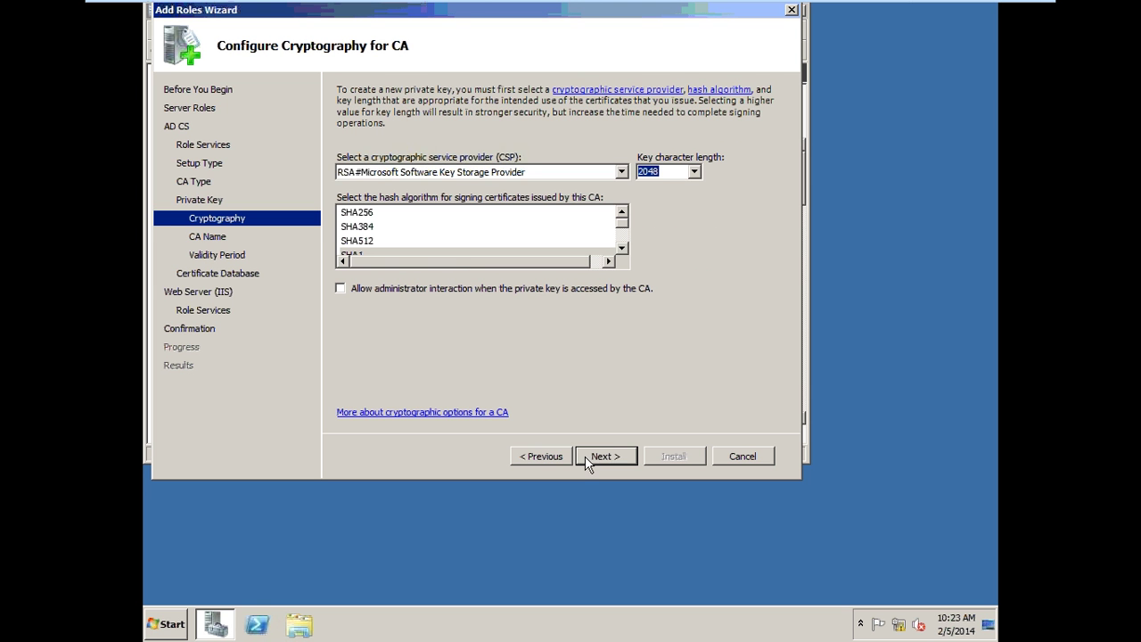
Keep the CA's default cryptography with key length 2048, common name hcl-DC1-CA and validity period of 5 years.
{"action": "left_click", "coordinate": [588, 456]}
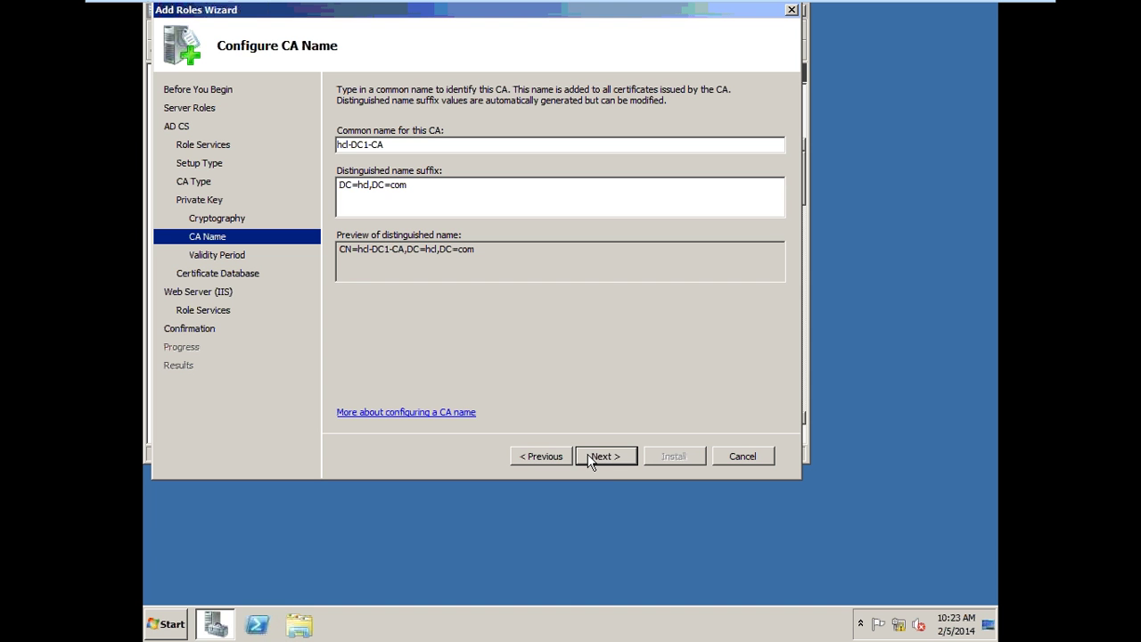
{"action": "left_click_drag", "start_coordinate": [392, 145], "coordinate": [336, 144]}
{"action": "left_click", "coordinate": [605, 456]}
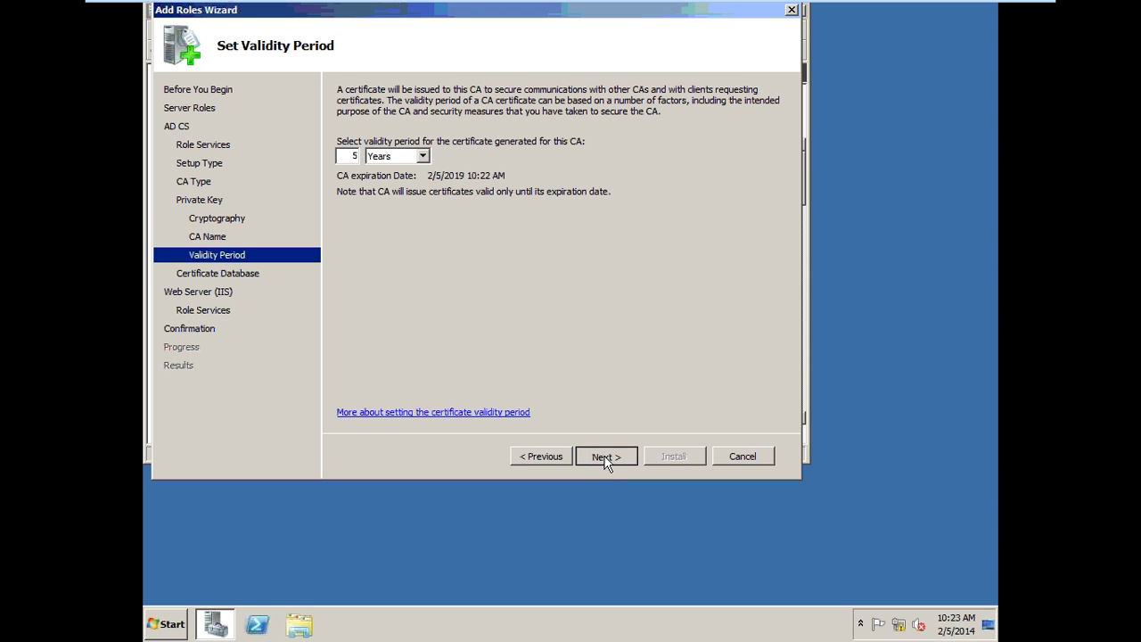
{"action": "left_click", "coordinate": [604, 457]}
Accept the default certificate database and IIS role services, install both roles and close the wizard.
{"action": "left_click", "coordinate": [604, 456]}
{"action": "left_click", "coordinate": [604, 457]}
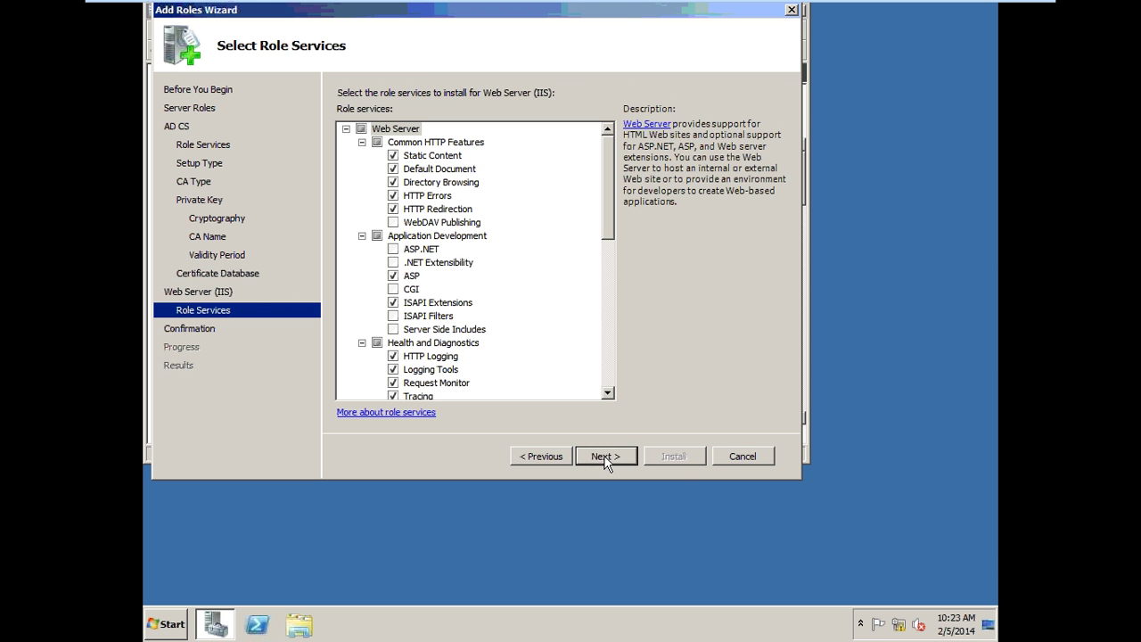
{"action": "left_click", "coordinate": [635, 456]}
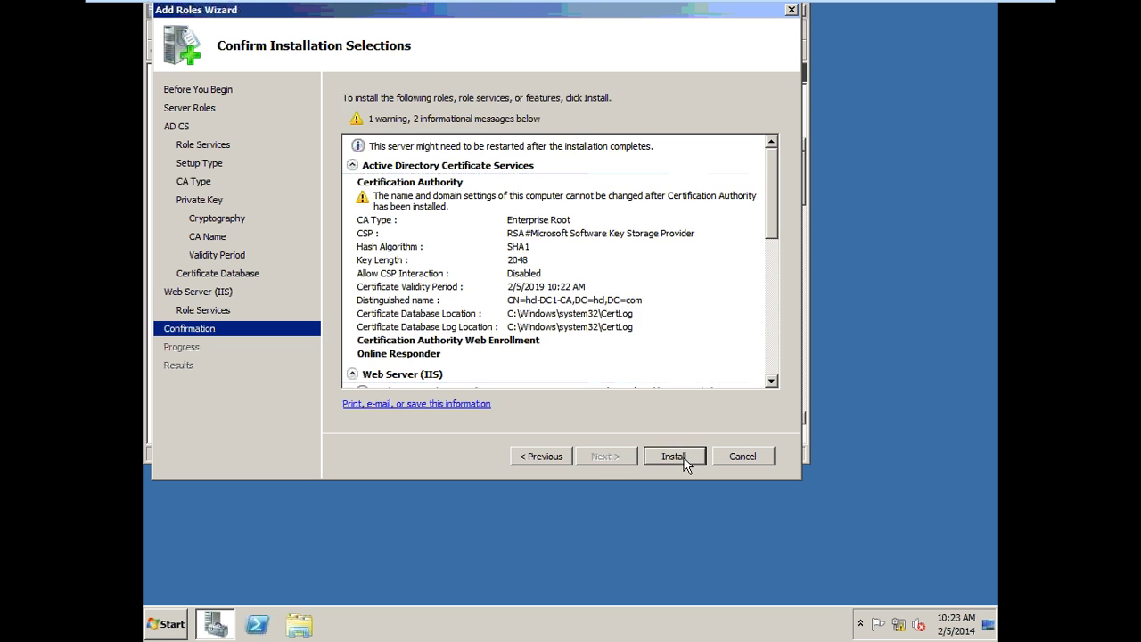
{"action": "left_click", "coordinate": [680, 455]}
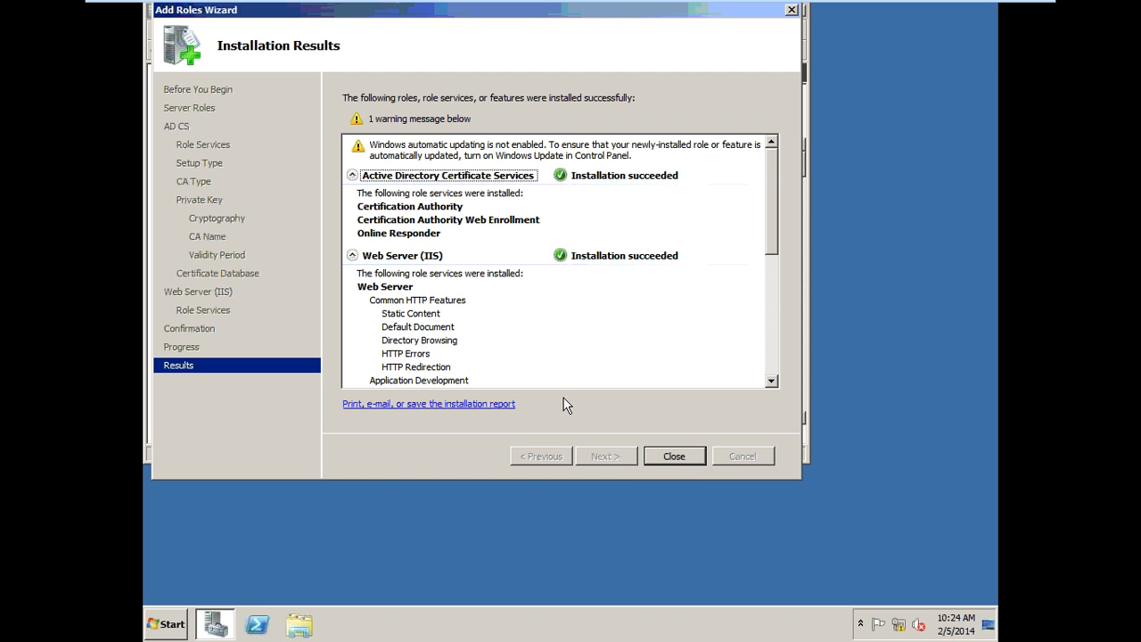
{"action": "left_click", "coordinate": [671, 456]}
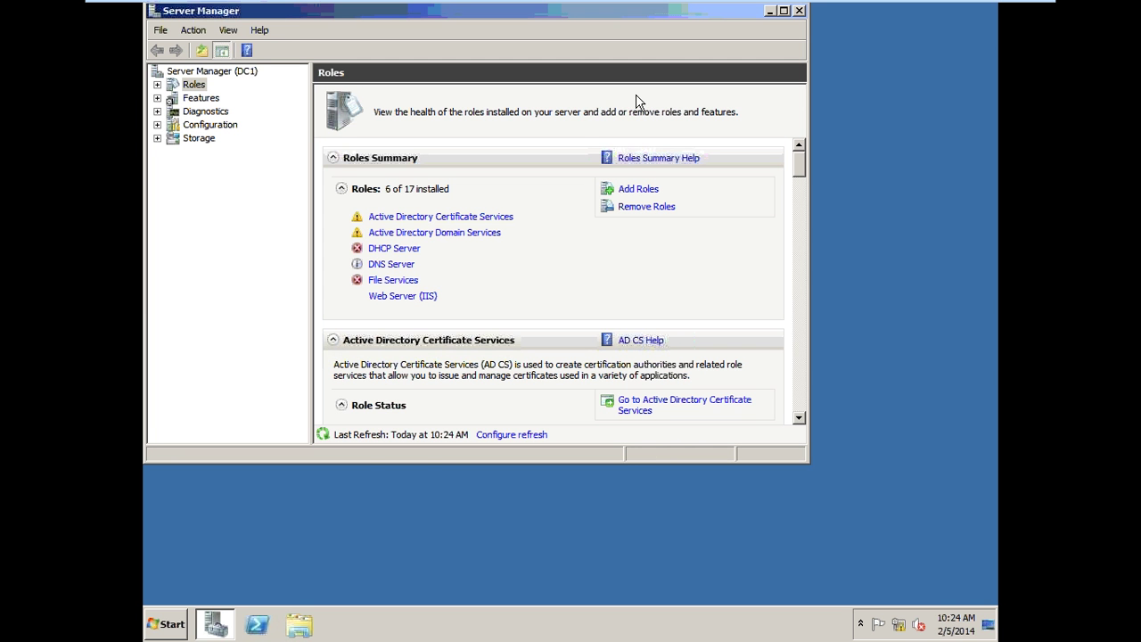
Start adding the Network Policy and Access Services role, continuing to its role services selection.
{"action": "left_click", "coordinate": [646, 189]}
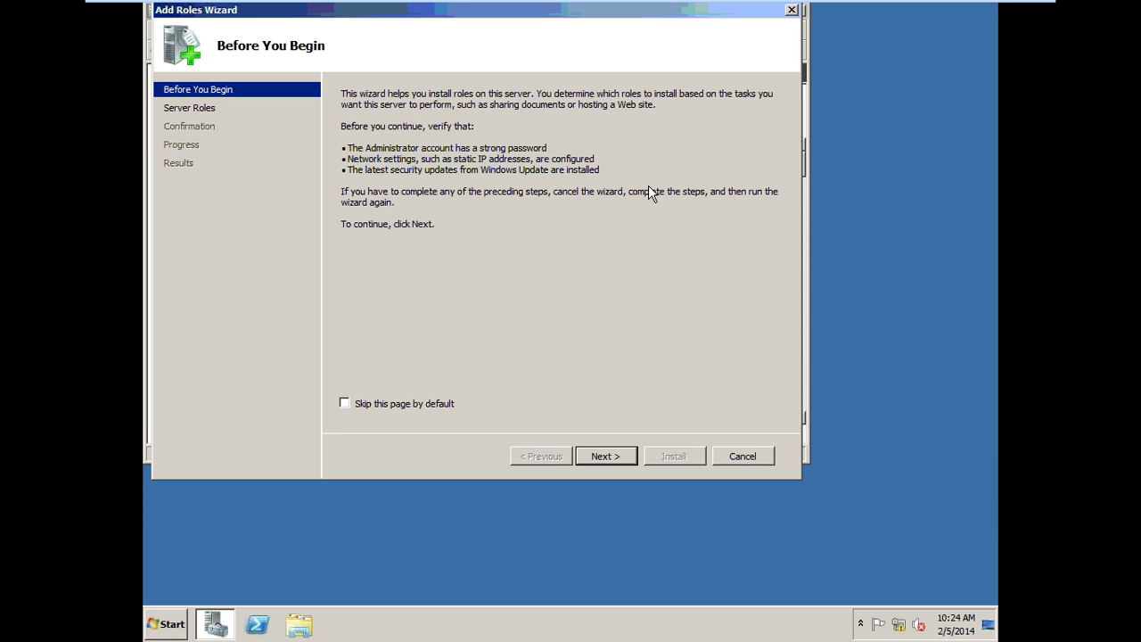
{"action": "left_click", "coordinate": [613, 459]}
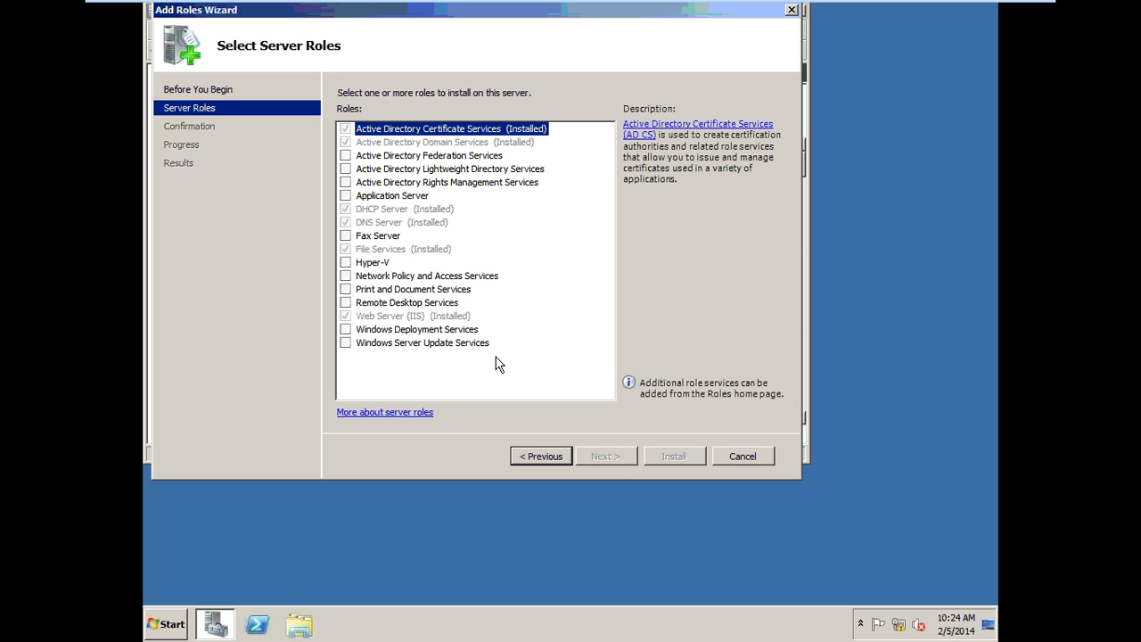
{"action": "left_click", "coordinate": [346, 277]}
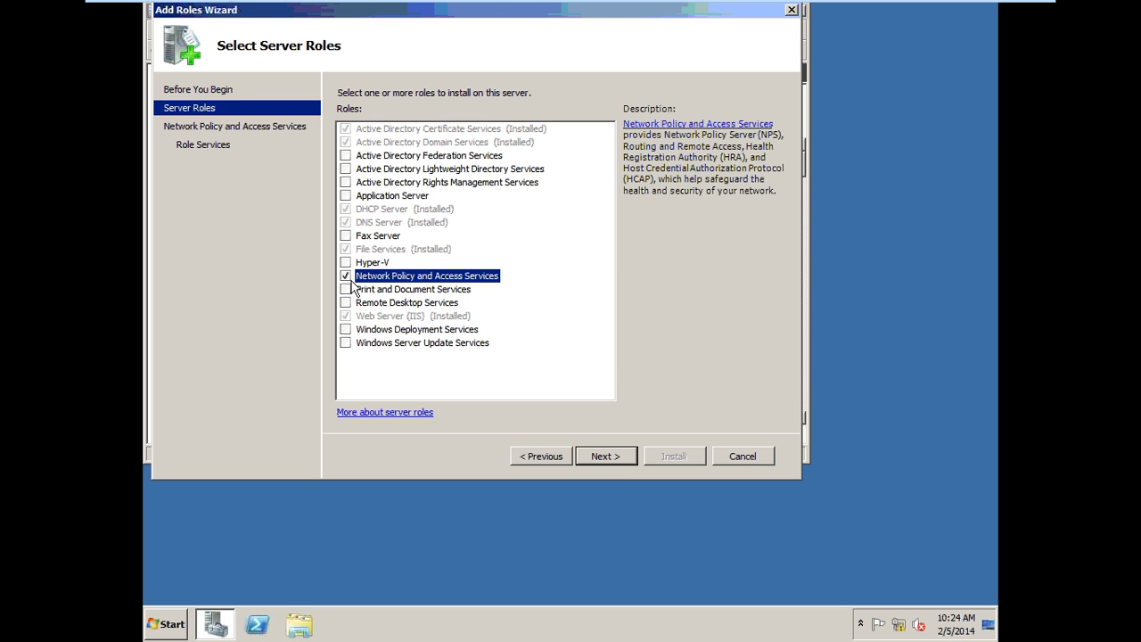
{"action": "left_click", "coordinate": [607, 451]}
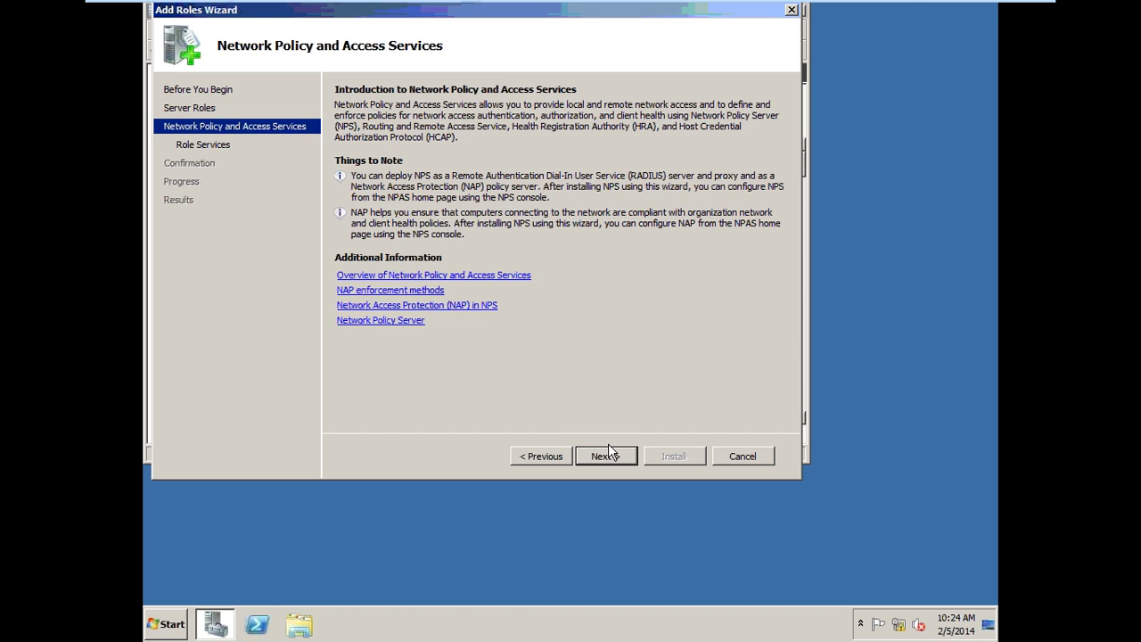
{"action": "left_click", "coordinate": [608, 454]}
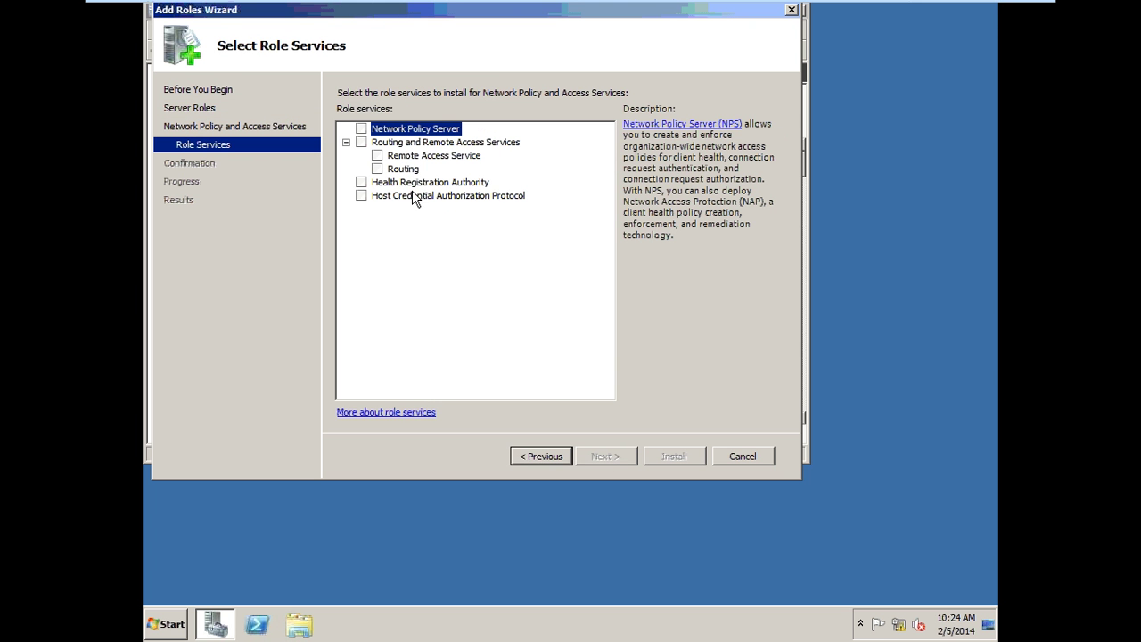
Select the Network Policy Server and Health Registration Authority role services, adding the required ones, and continue to the certification authority choice.
{"action": "left_click", "coordinate": [361, 129]}
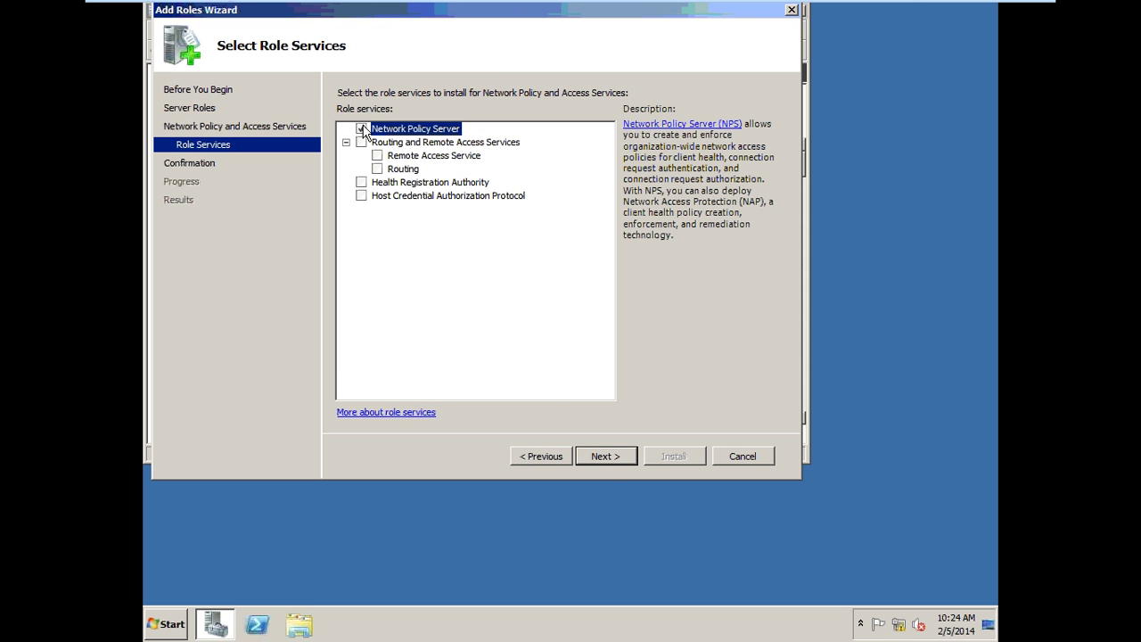
{"action": "left_click", "coordinate": [360, 182]}
{"action": "left_click", "coordinate": [550, 327]}
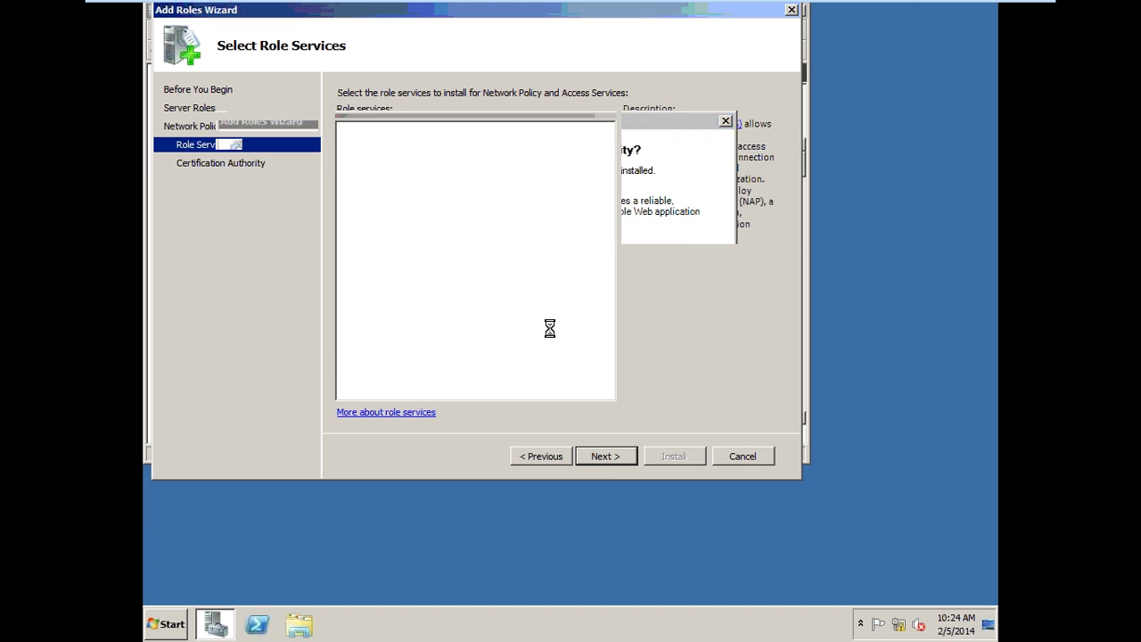
{"action": "left_click", "coordinate": [606, 455]}
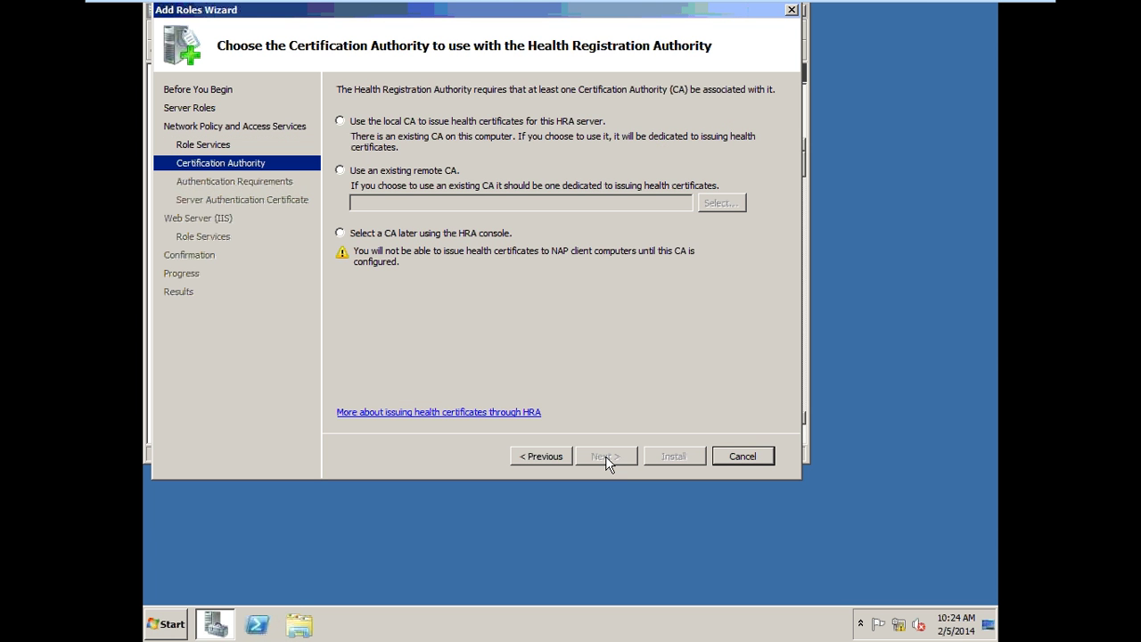
Configure the Health Registration Authority with the local CA, domain-authenticated requestors and the existing hcl-DC1-CA certificate for SSL encryption.
{"action": "left_click", "coordinate": [347, 123]}
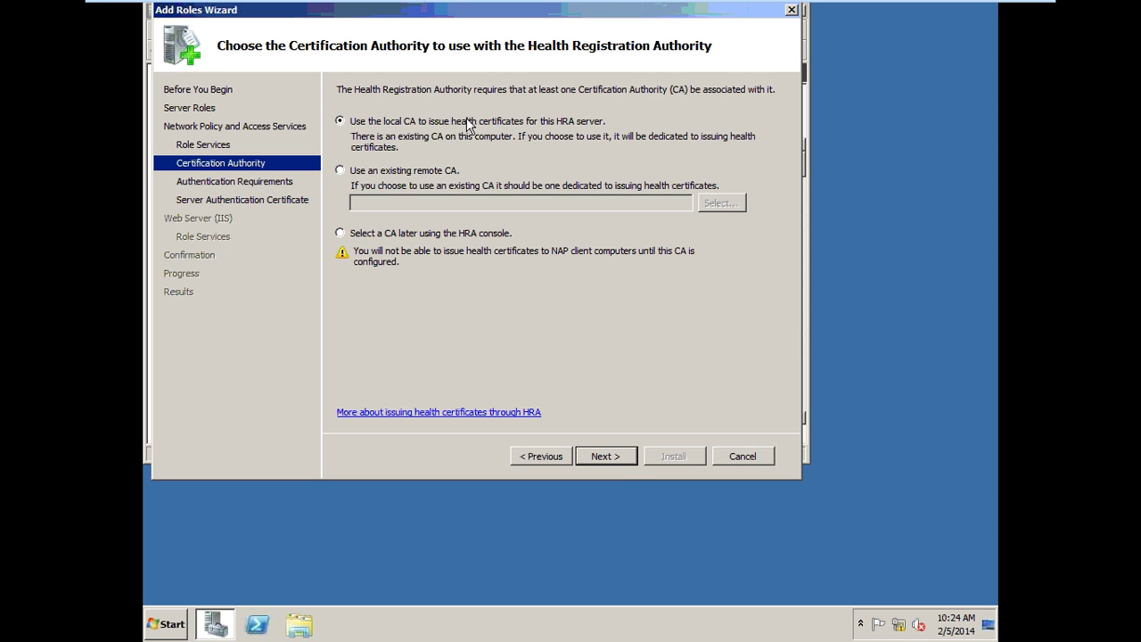
{"action": "left_click", "coordinate": [619, 459]}
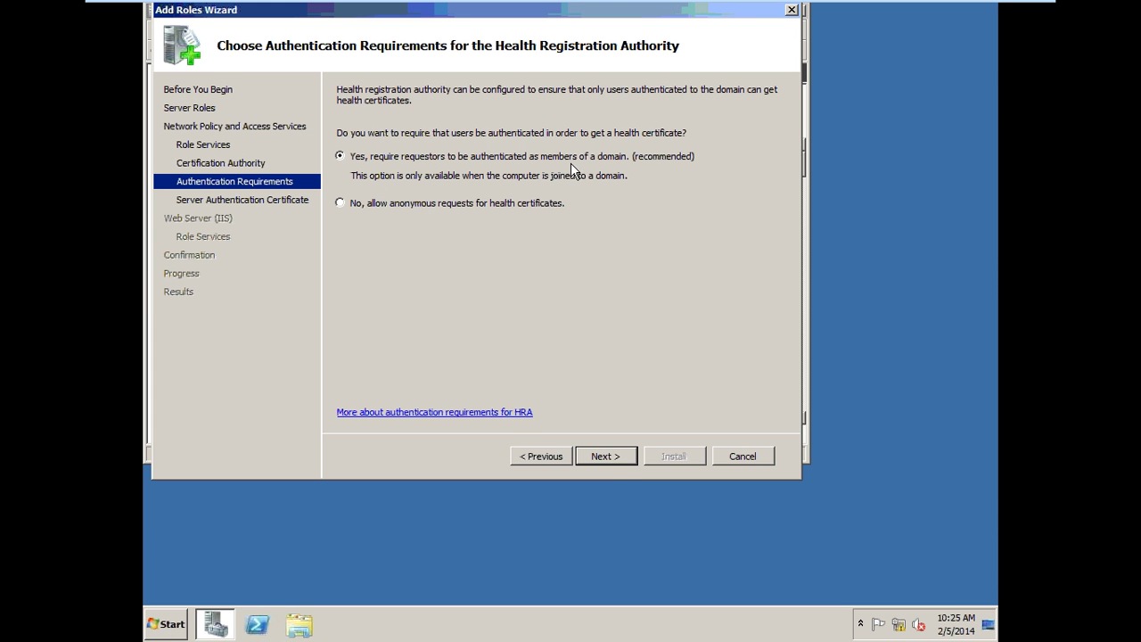
{"action": "left_click", "coordinate": [611, 458]}
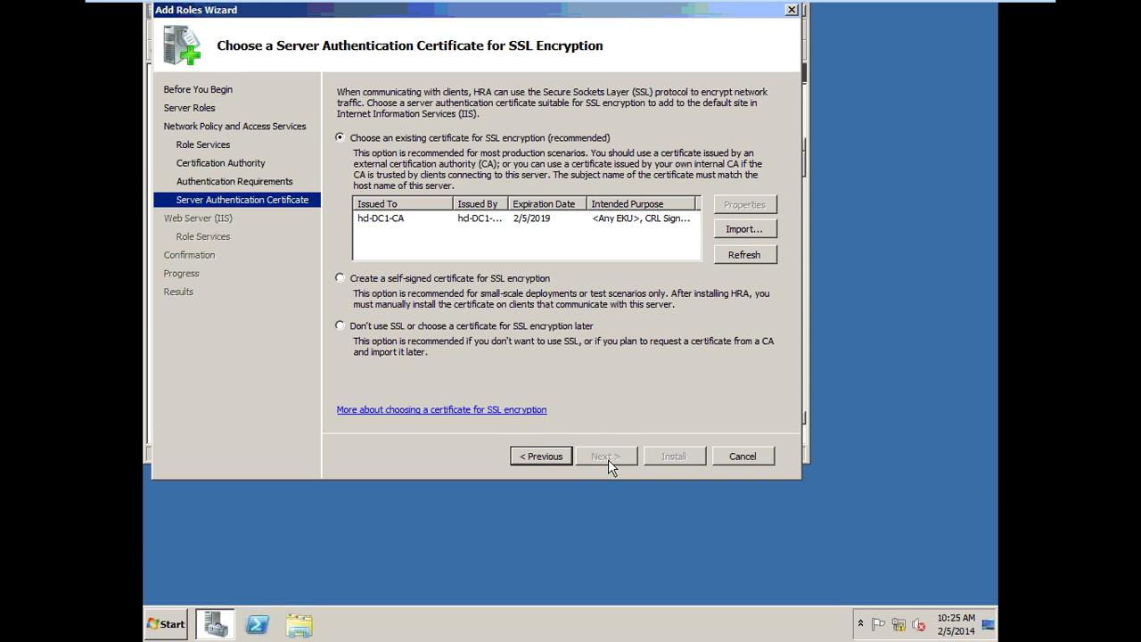
{"action": "left_click", "coordinate": [386, 220]}
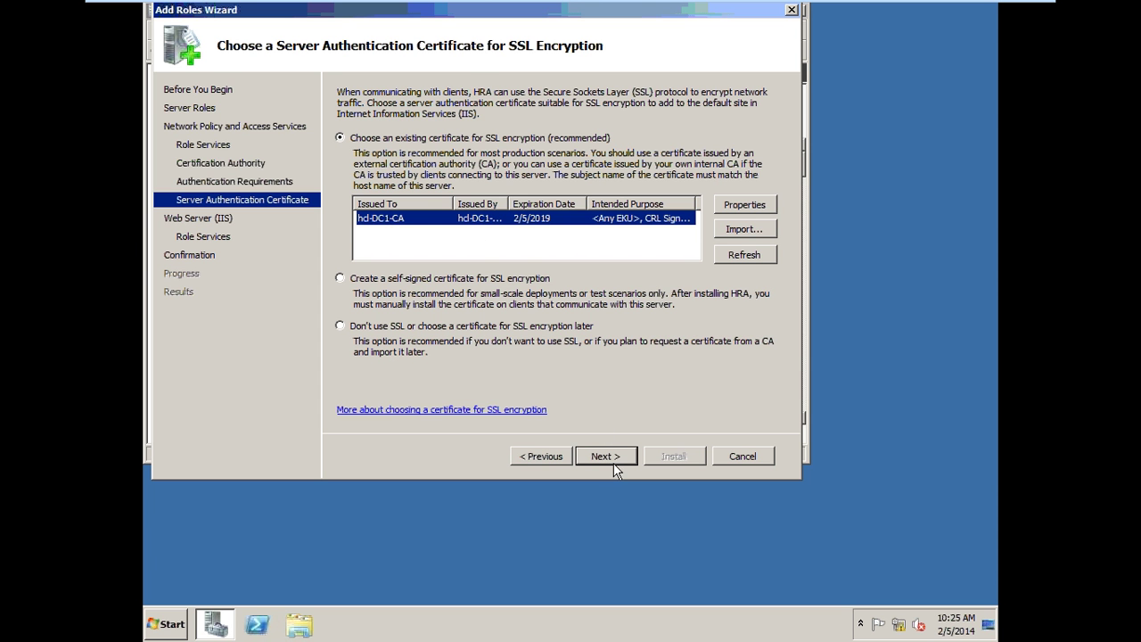
{"action": "left_click", "coordinate": [598, 458]}
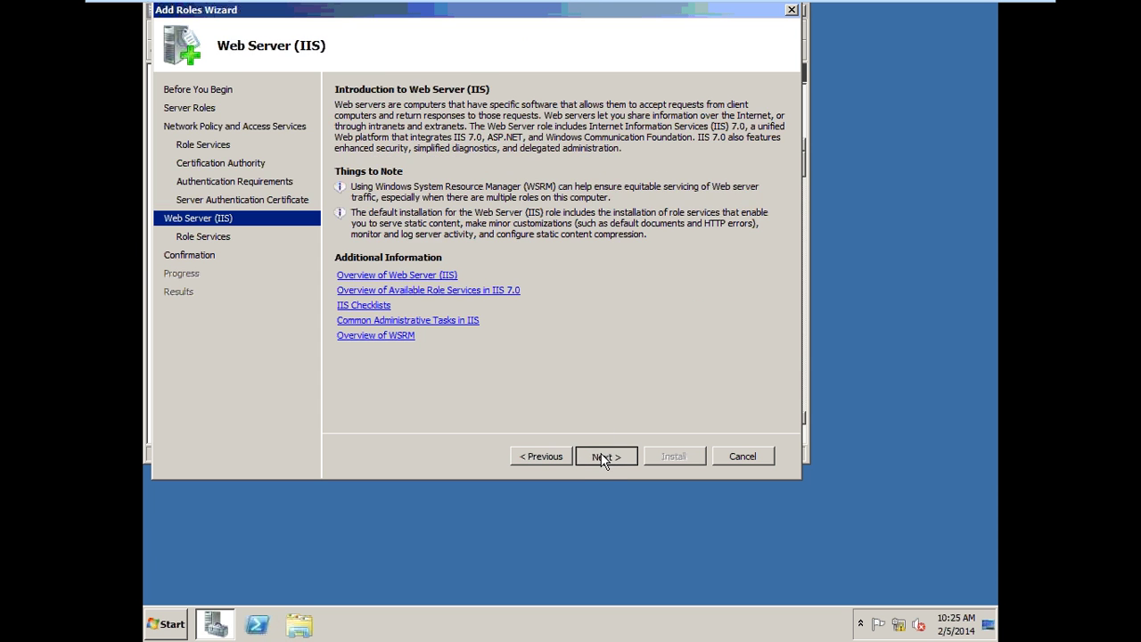
Keep the preselected Web Server (IIS) role services, install Network Policy and Access Services and close the wizard.
{"action": "left_click", "coordinate": [603, 458]}
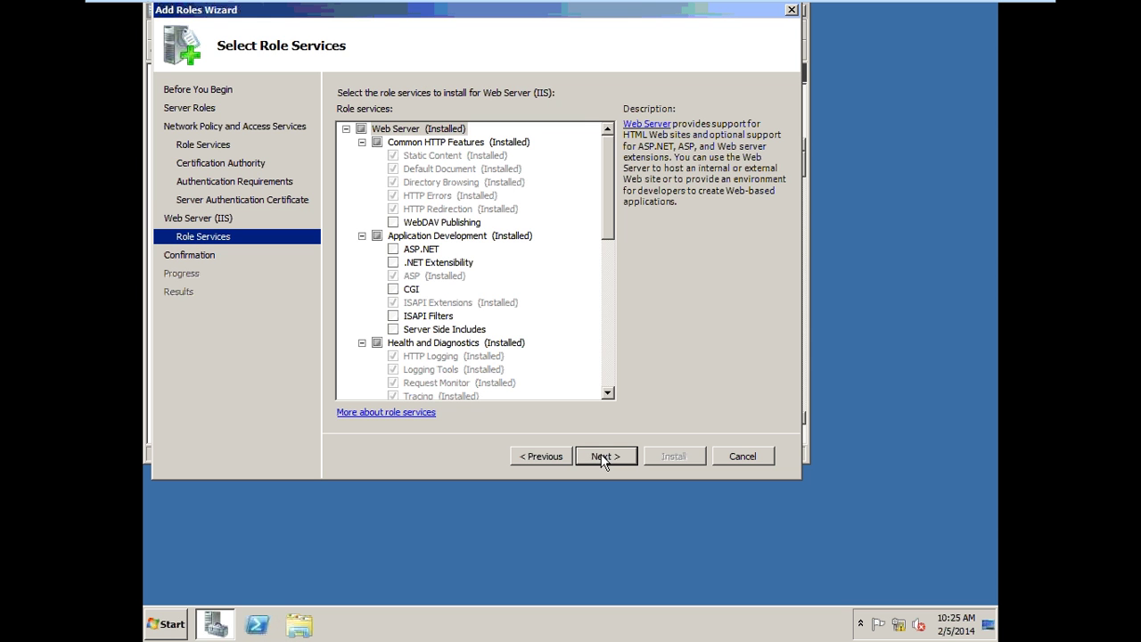
{"action": "left_click", "coordinate": [600, 461]}
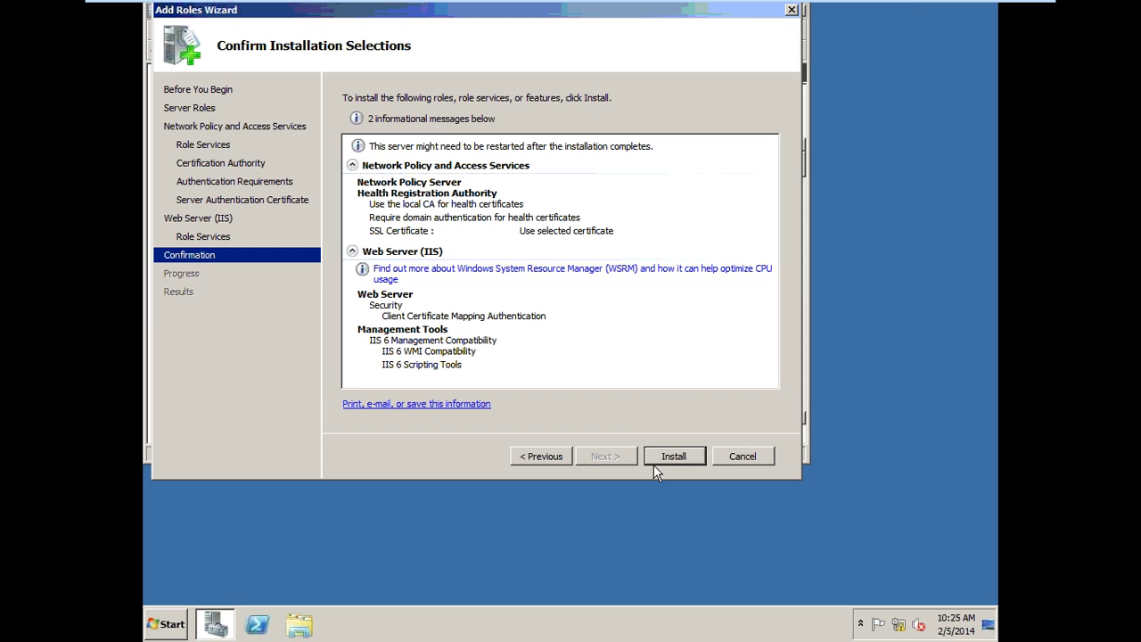
{"action": "left_click", "coordinate": [673, 456]}
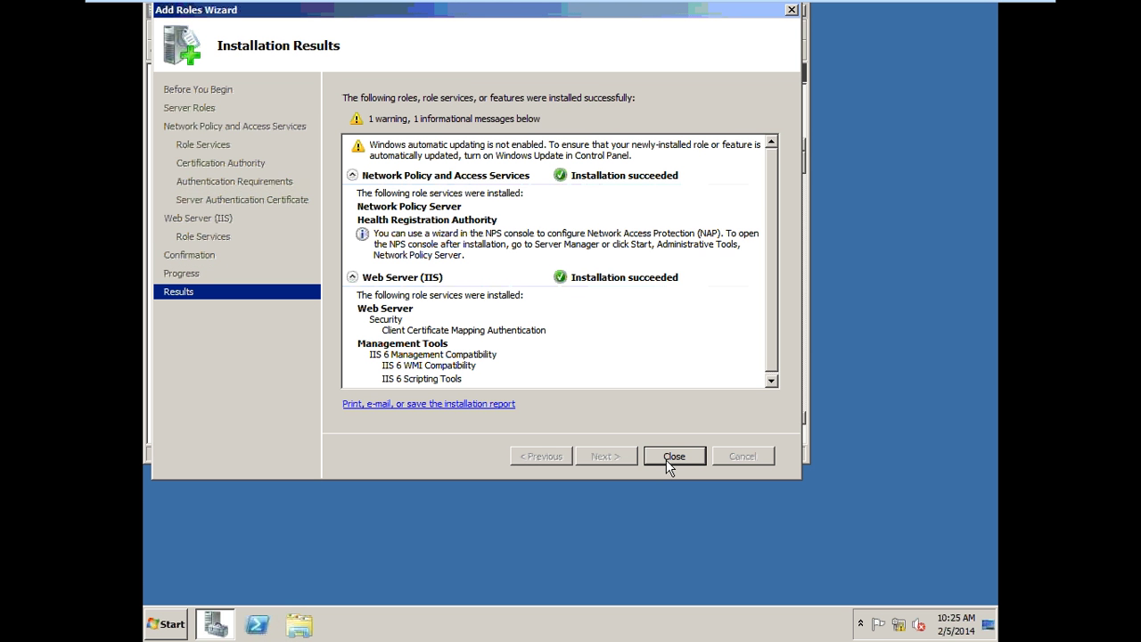
{"action": "left_click", "coordinate": [672, 456]}
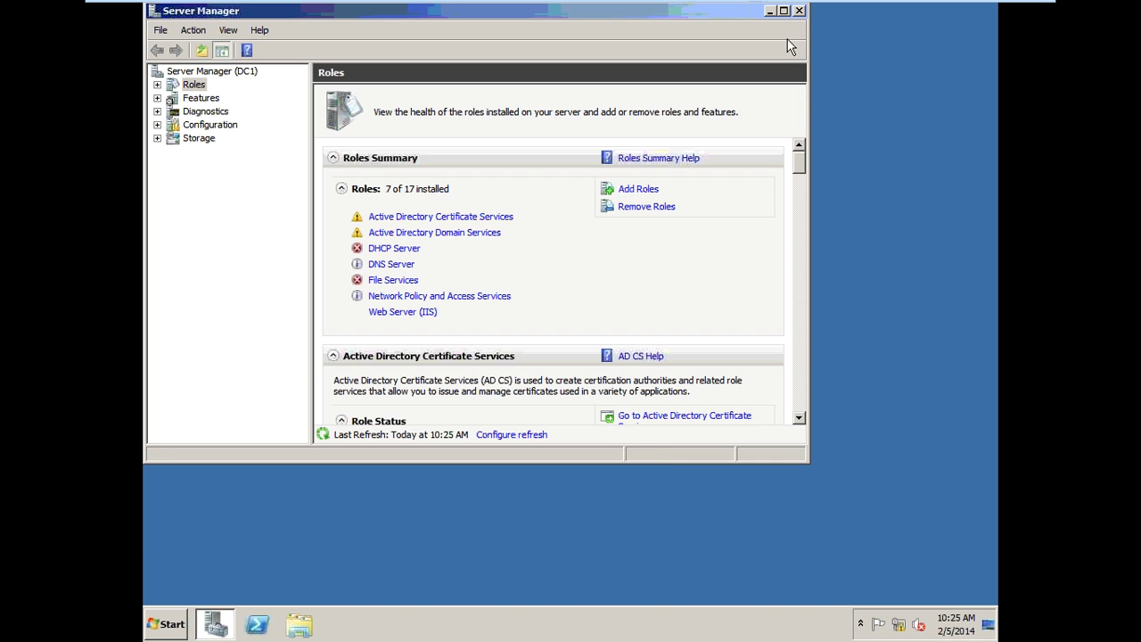
Close Server Manager and switch to the Windows 7 virtual machine.
{"action": "left_click", "coordinate": [799, 10]}
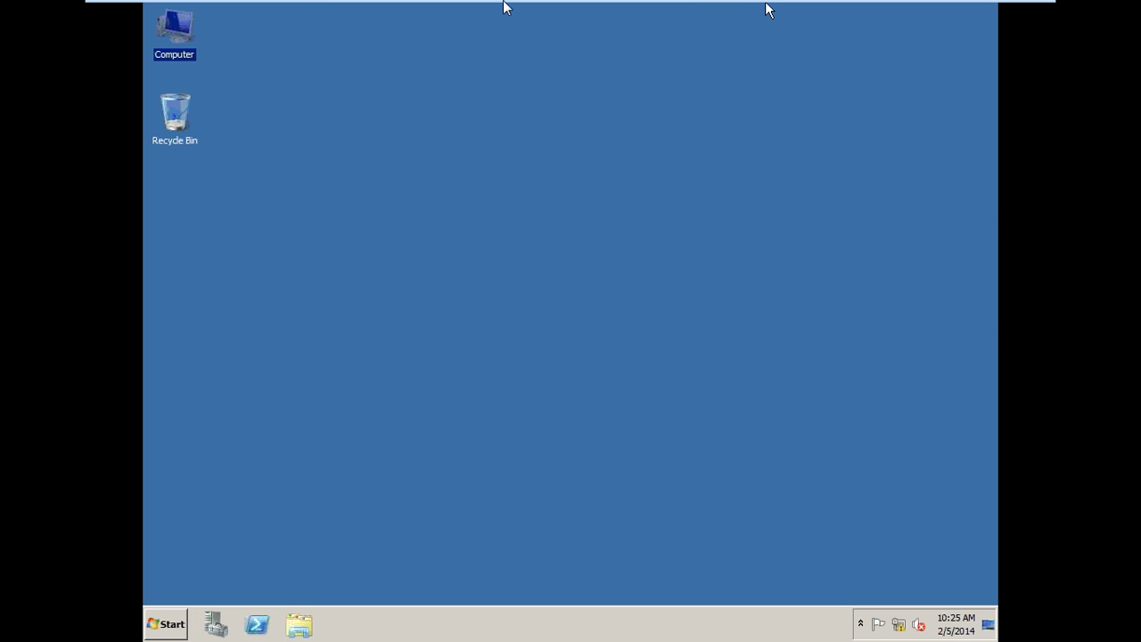
{"action": "left_click", "coordinate": [366, 14]}
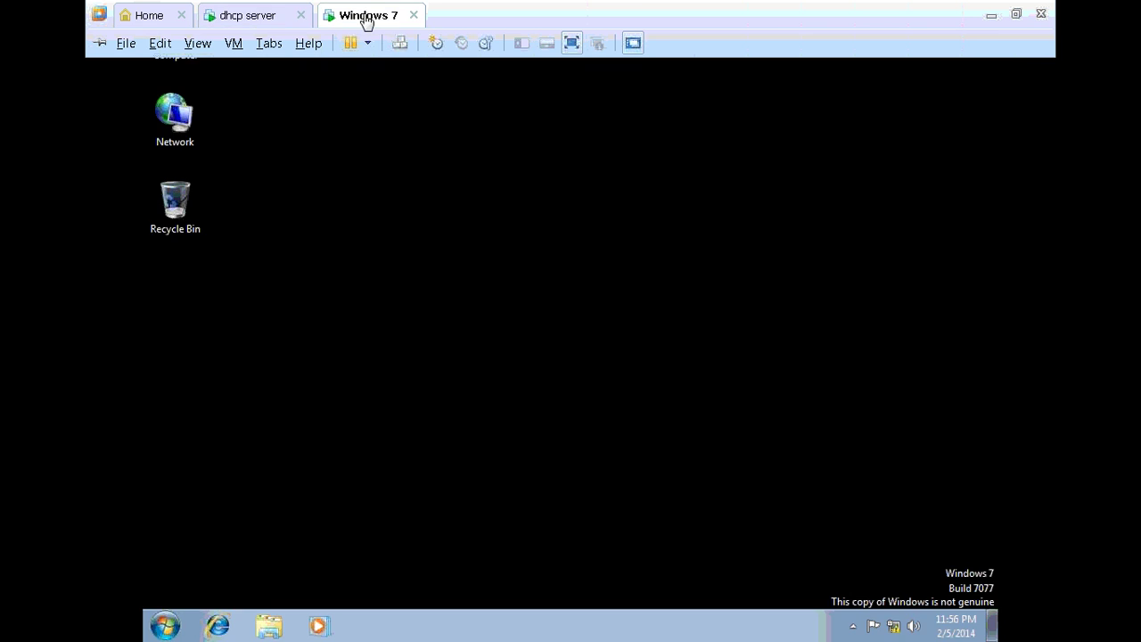
{"action": "left_click", "coordinate": [469, 282]}
Check the Windows Firewall state in the client's Control Panel and close the window.
{"action": "left_click", "coordinate": [165, 626]}
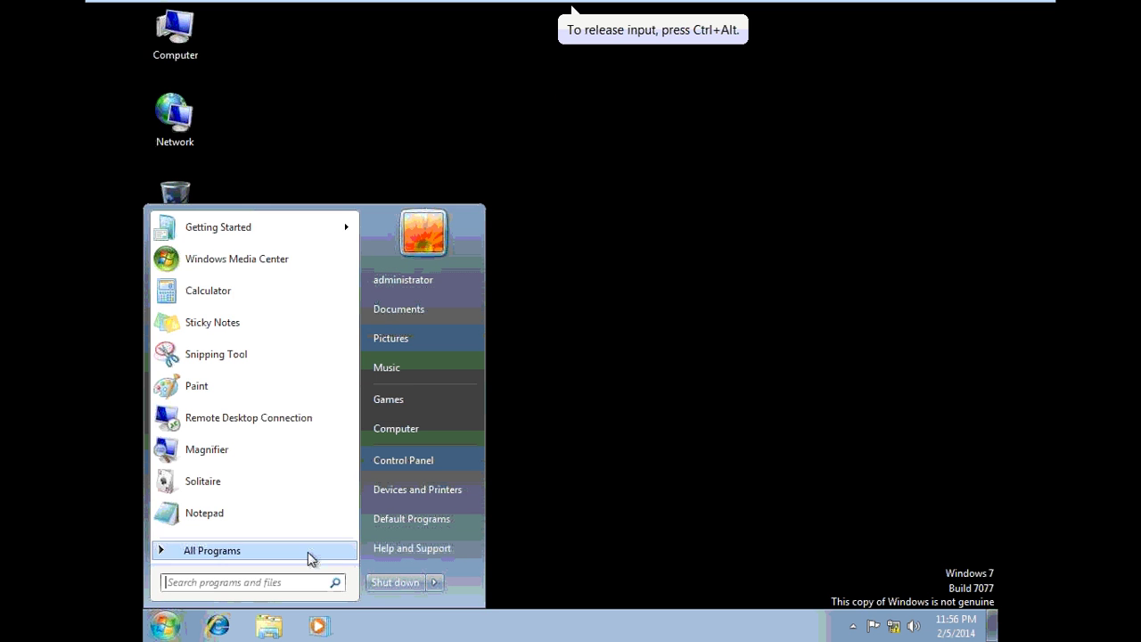
{"action": "left_click", "coordinate": [410, 460]}
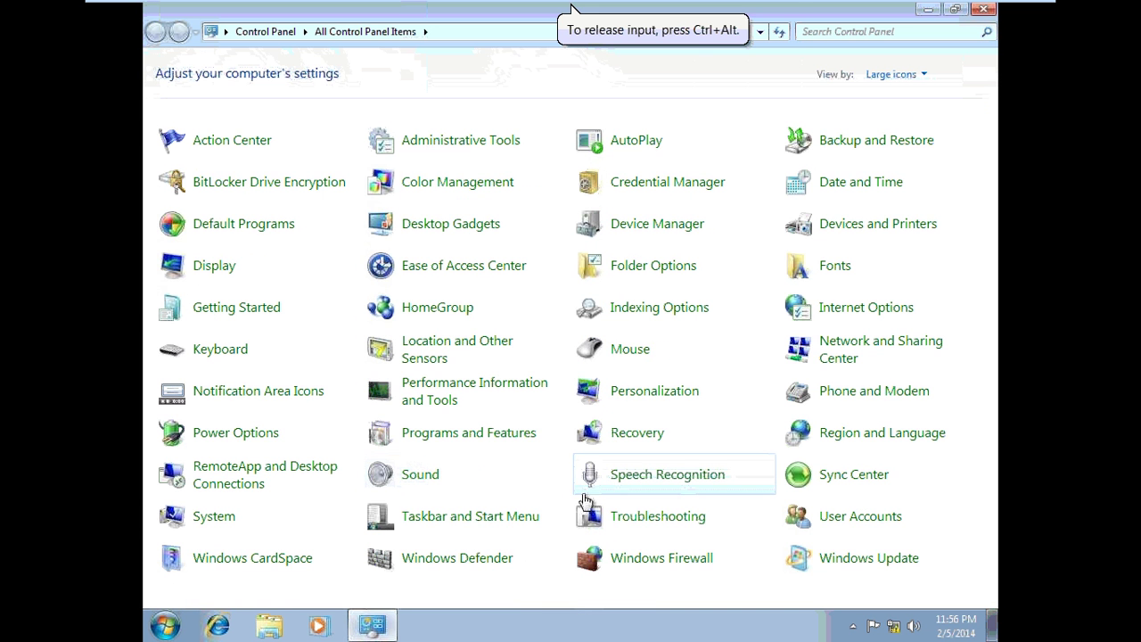
{"action": "left_click", "coordinate": [622, 561]}
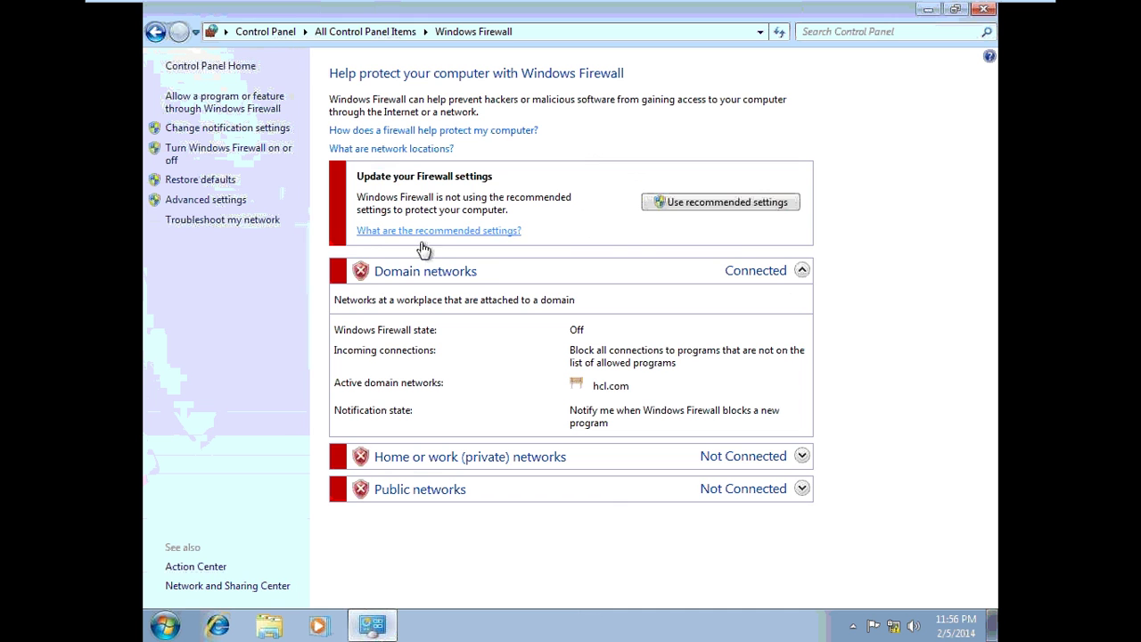
{"action": "left_click", "coordinate": [981, 9]}
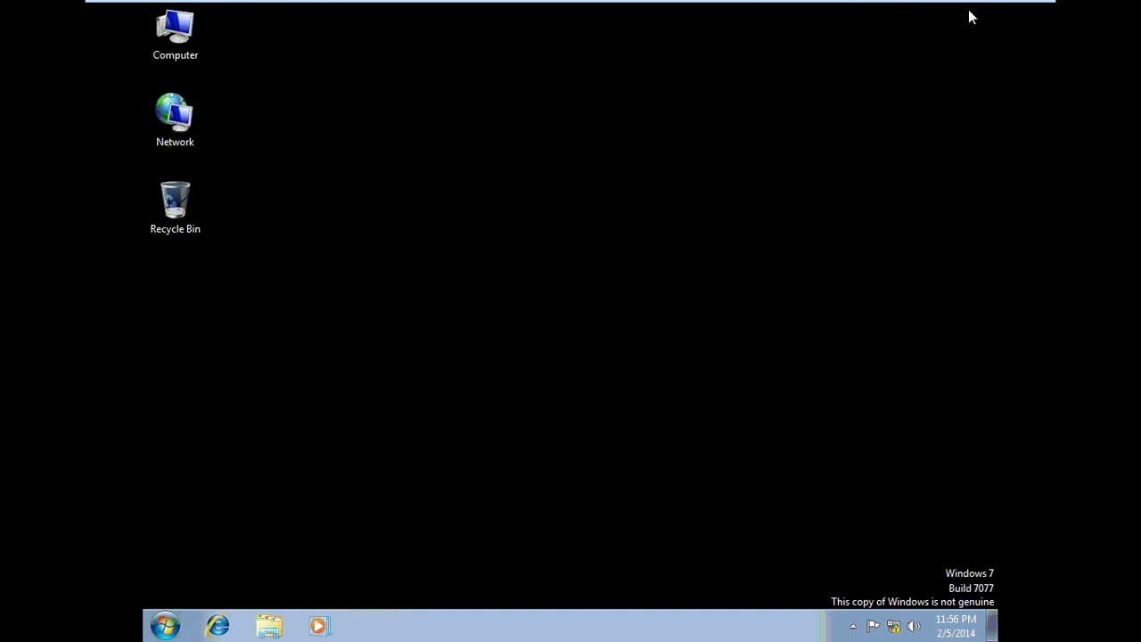
Switch to the dhcp server virtual machine and open Group Policy Management in a maximized window.
{"action": "left_click", "coordinate": [255, 7]}
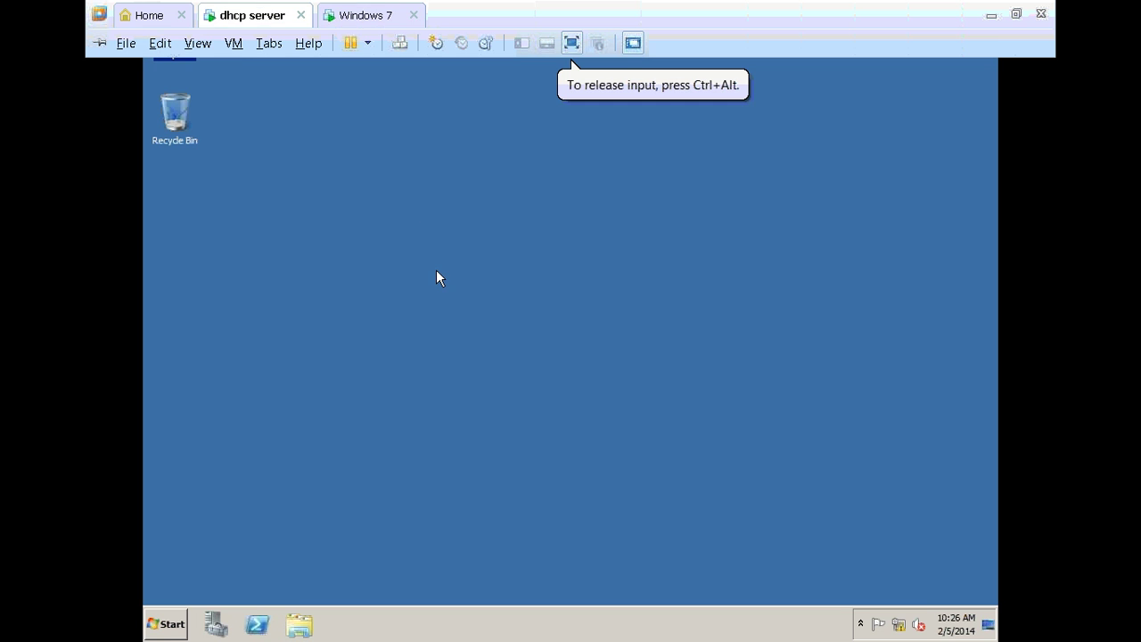
{"action": "right_click", "coordinate": [308, 224]}
{"action": "left_click", "coordinate": [344, 259]}
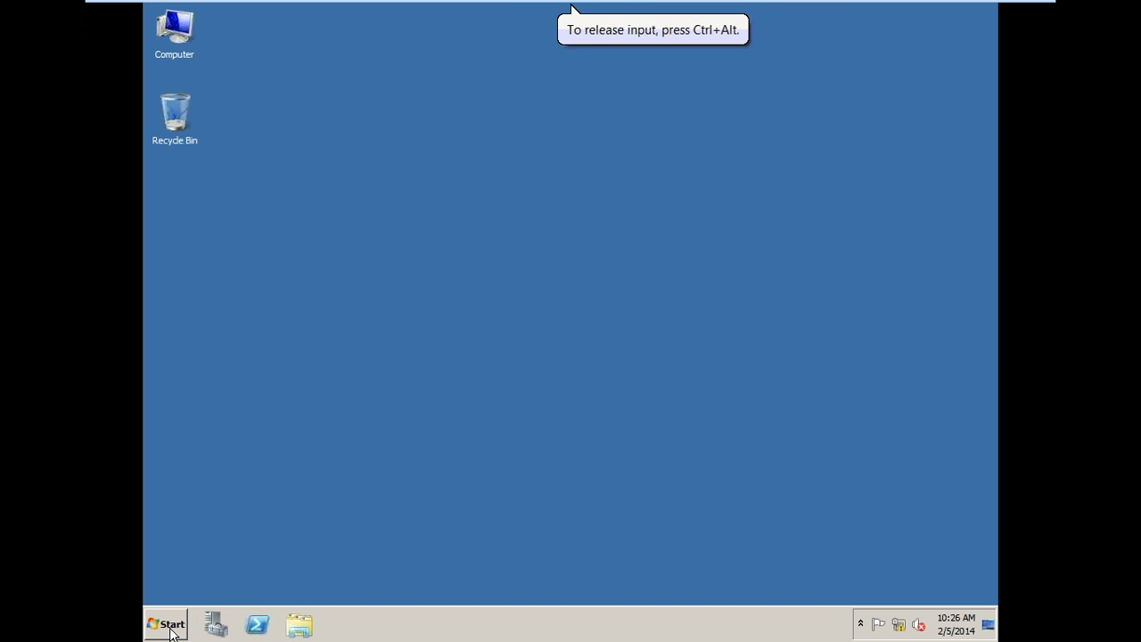
{"action": "left_click", "coordinate": [171, 625]}
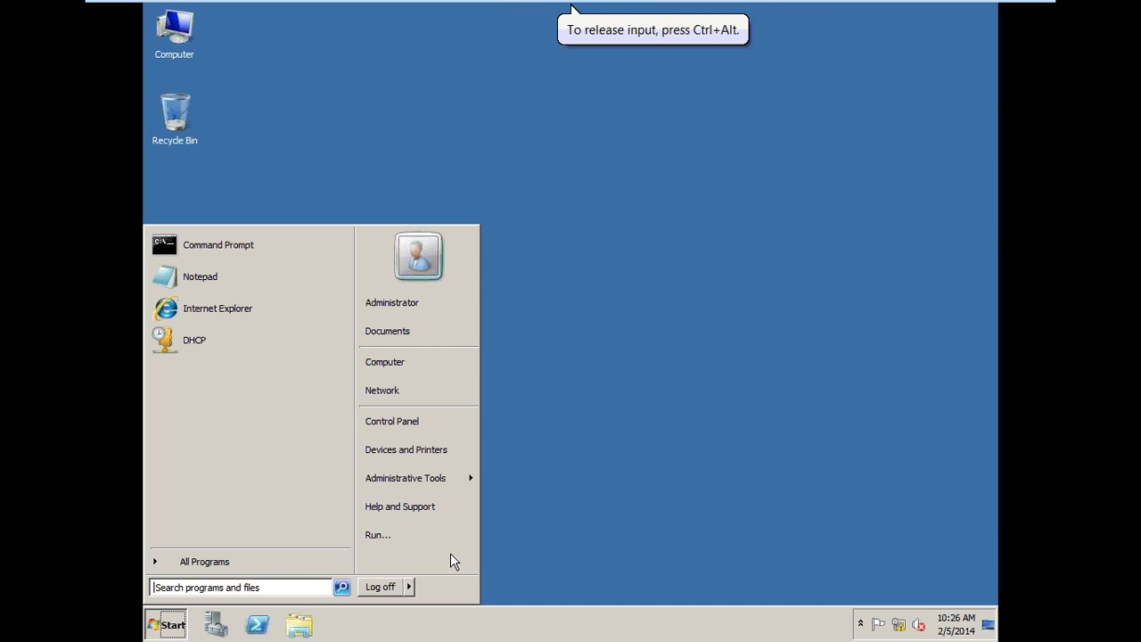
{"action": "mouse_move", "coordinate": [460, 480]}
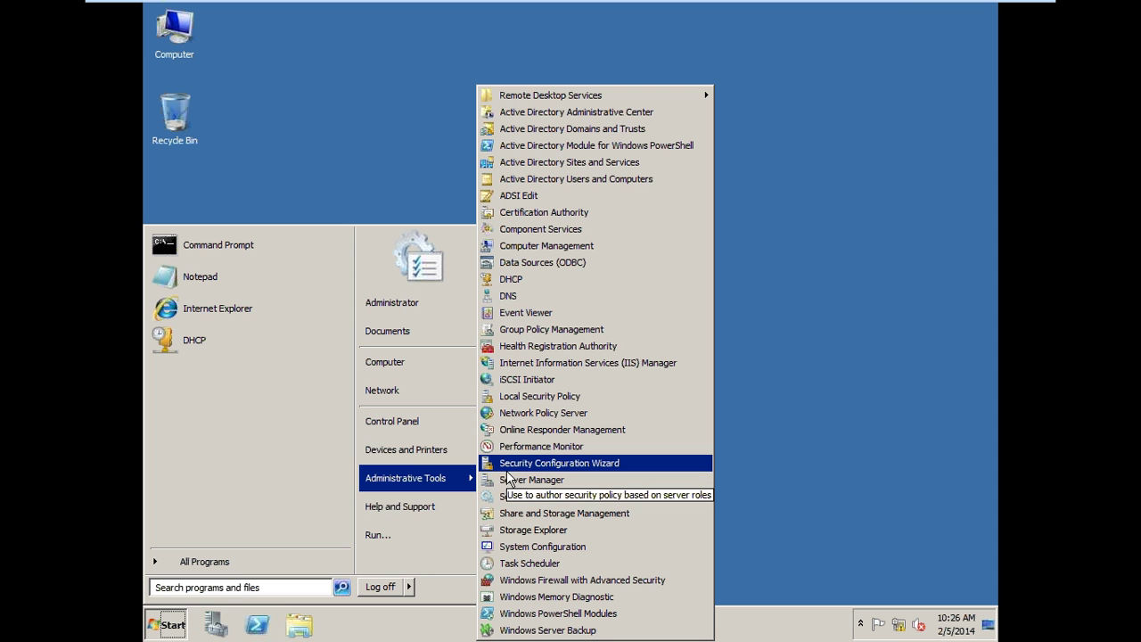
{"action": "left_click", "coordinate": [565, 330]}
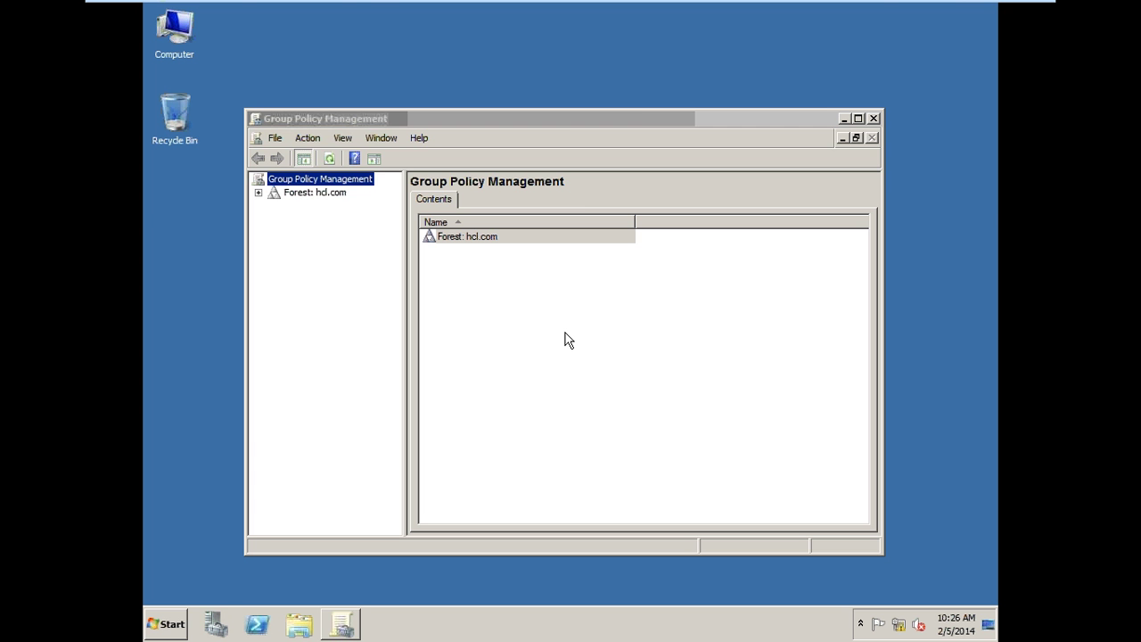
{"action": "double_click", "coordinate": [566, 117]}
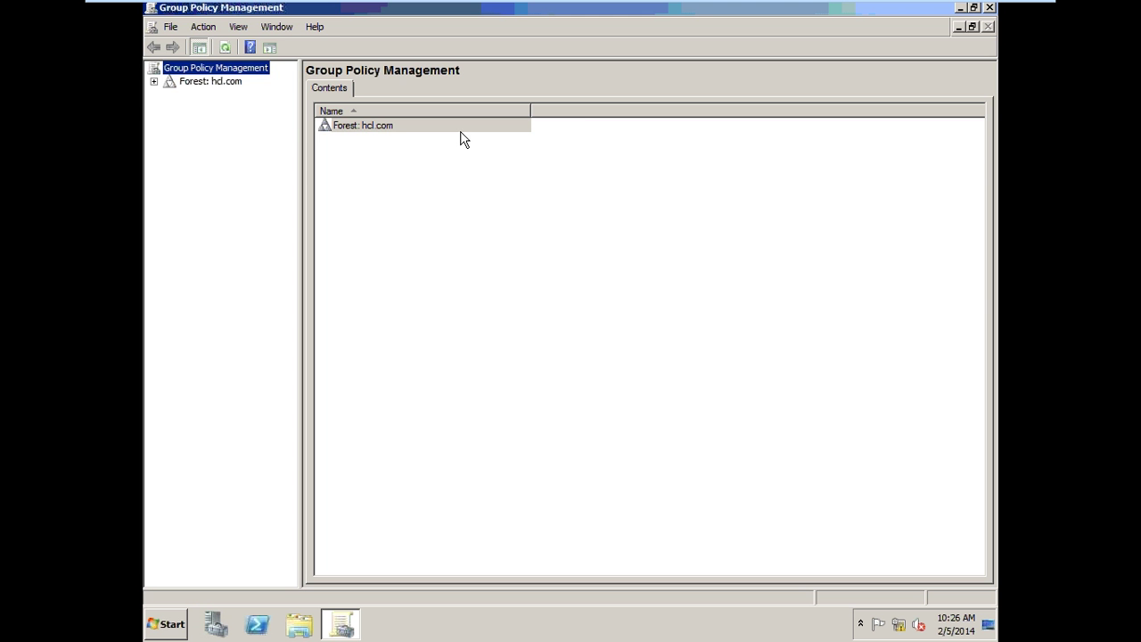
Link the existing Default Domain Controllers Policy GPO to the hcl.com domain.
{"action": "double_click", "coordinate": [225, 82]}
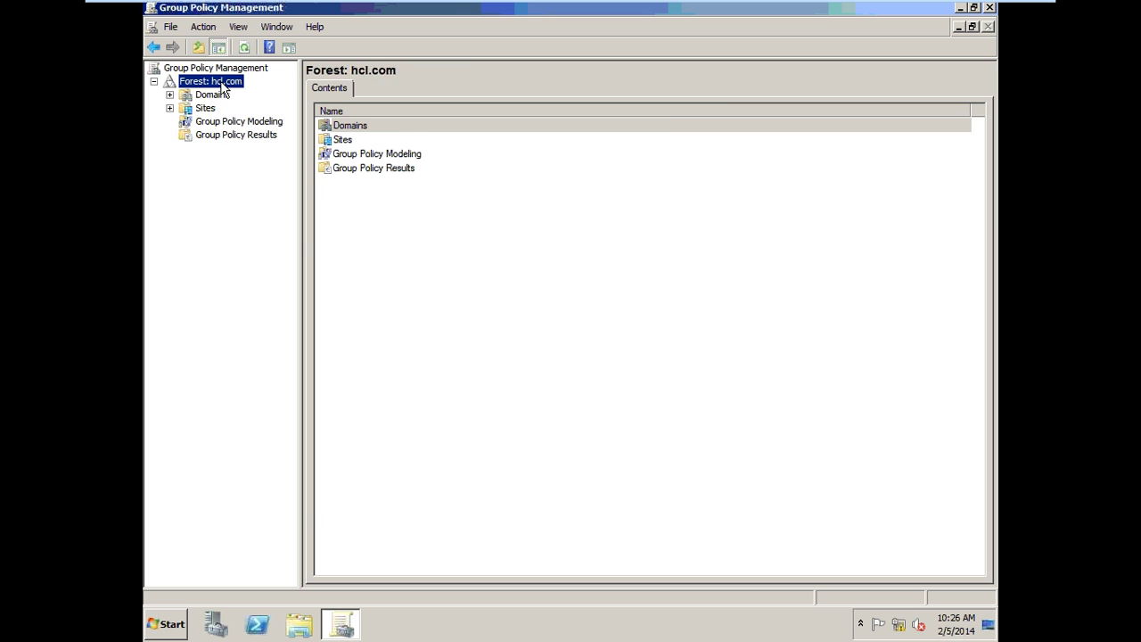
{"action": "double_click", "coordinate": [214, 94]}
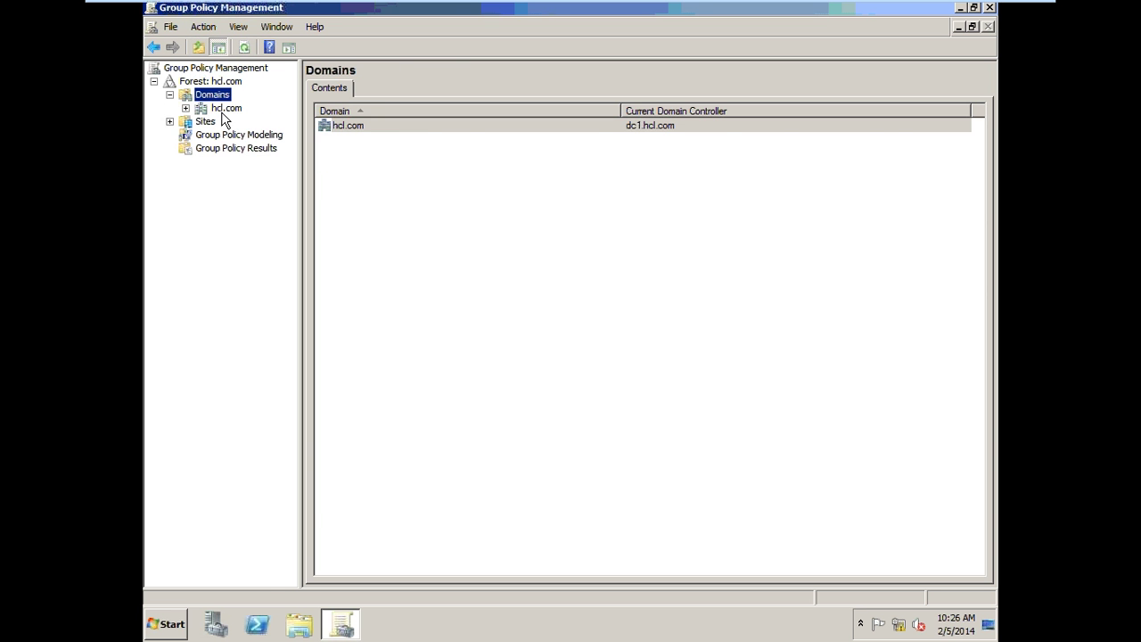
{"action": "double_click", "coordinate": [225, 108]}
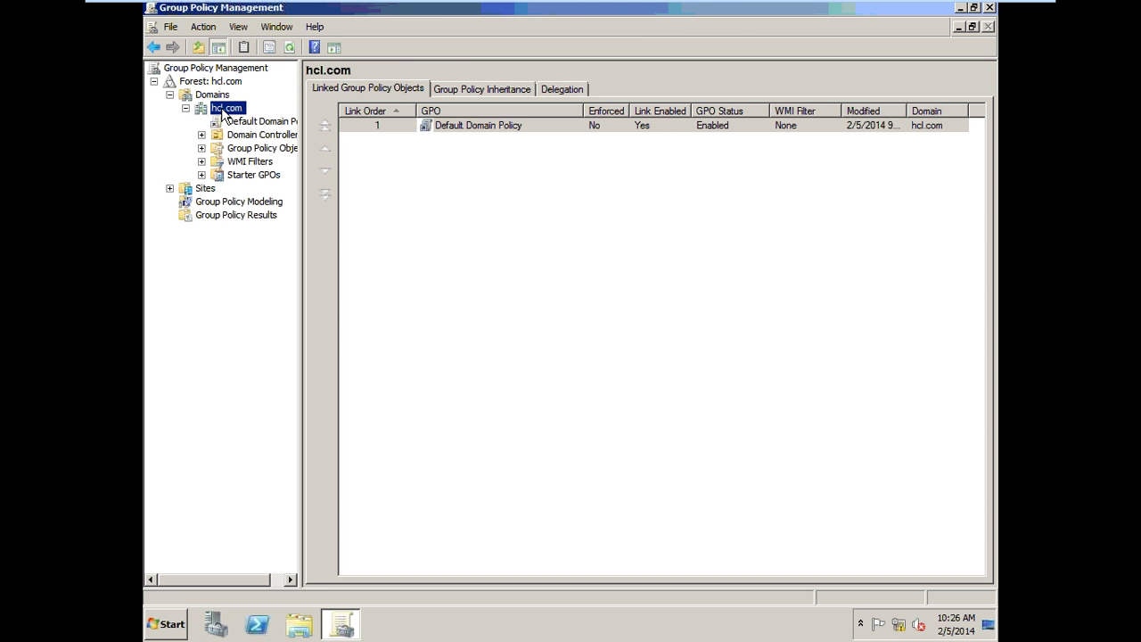
{"action": "right_click", "coordinate": [228, 113]}
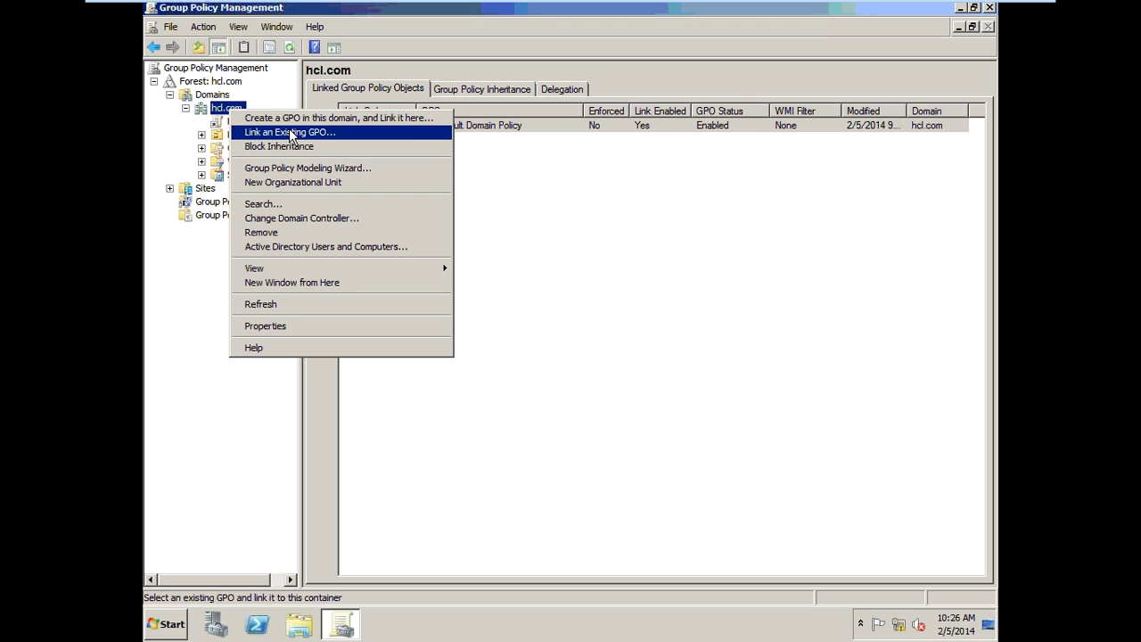
{"action": "left_click", "coordinate": [286, 138]}
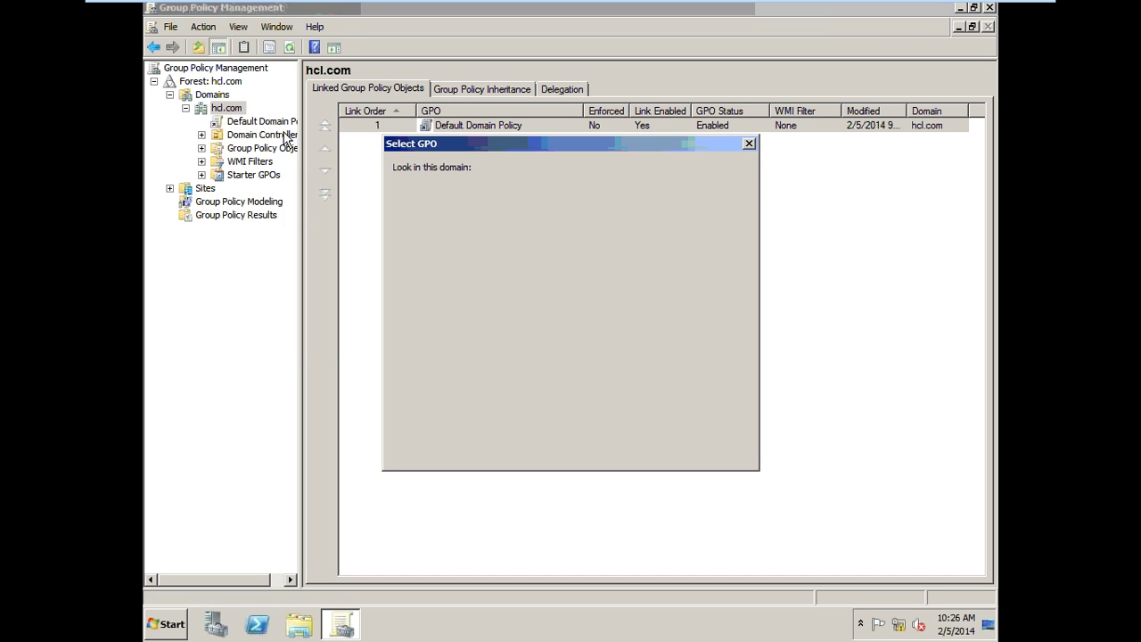
{"action": "left_click", "coordinate": [462, 255]}
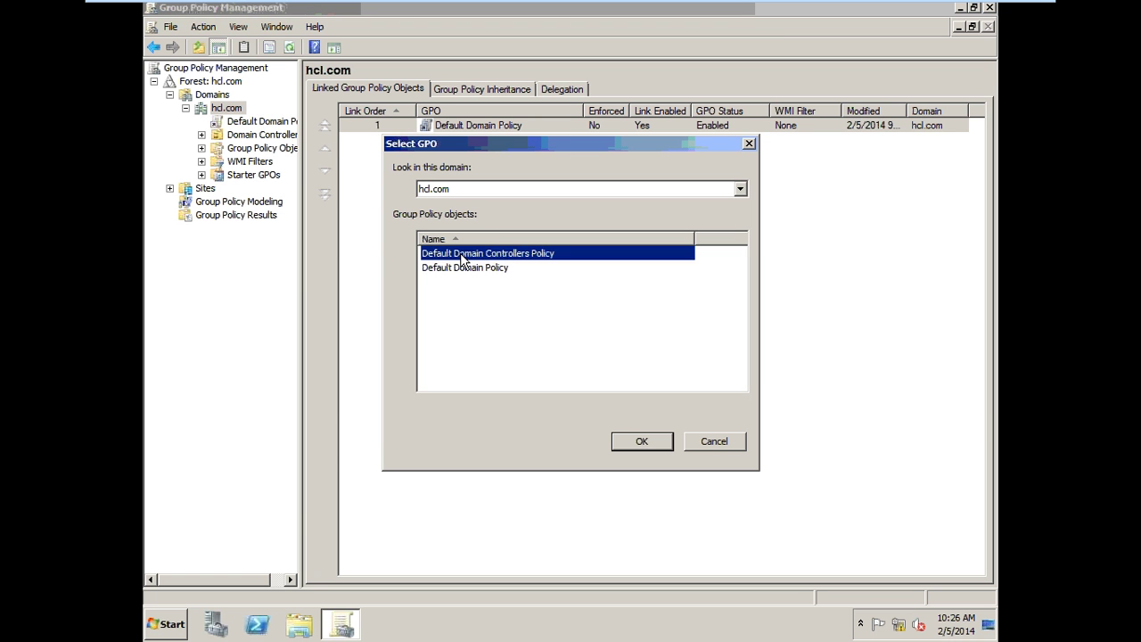
{"action": "left_click", "coordinate": [464, 267]}
{"action": "left_click", "coordinate": [468, 256]}
{"action": "left_click", "coordinate": [631, 444]}
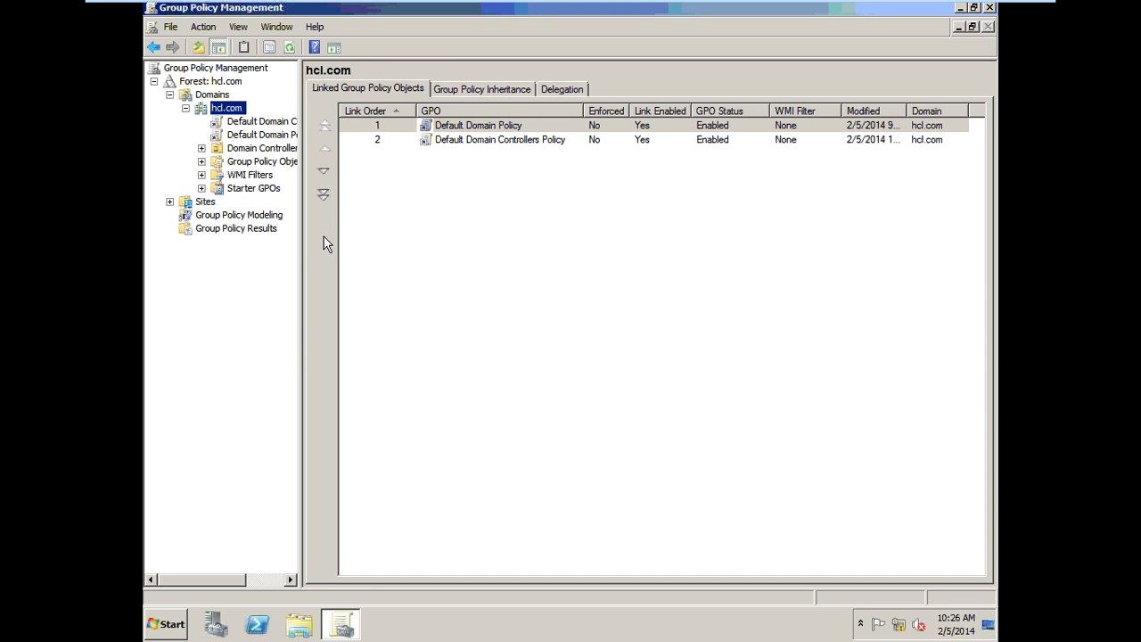
Widen the console tree and open the Default Domain Controllers Policy linked under hcl.com for editing.
{"action": "left_click_drag", "start_coordinate": [303, 247], "coordinate": [377, 250]}
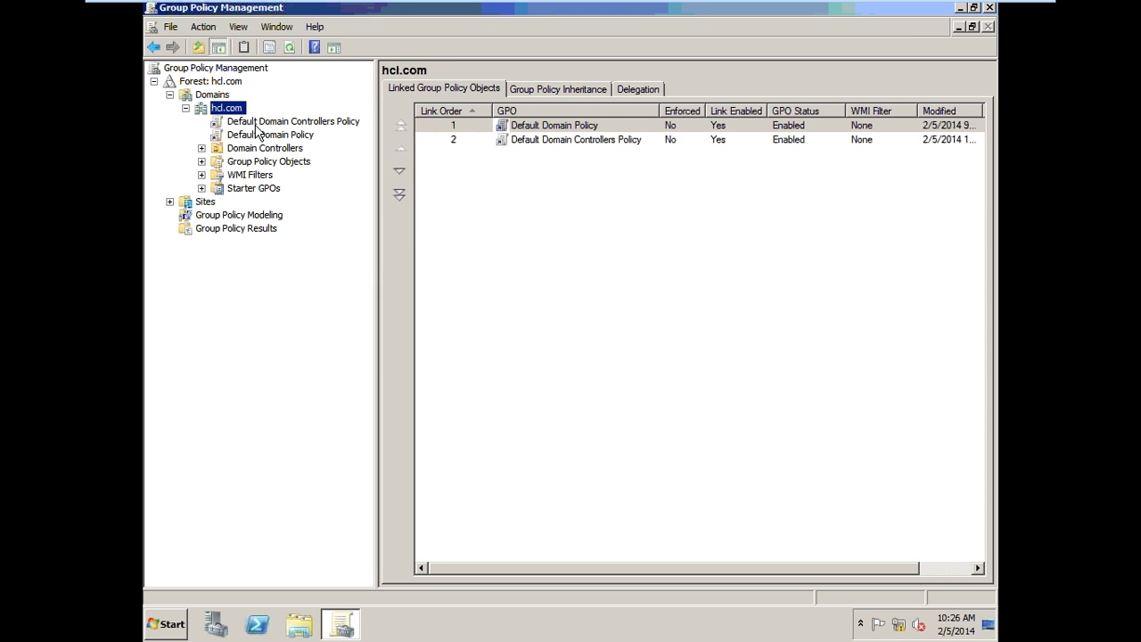
{"action": "left_click", "coordinate": [256, 123]}
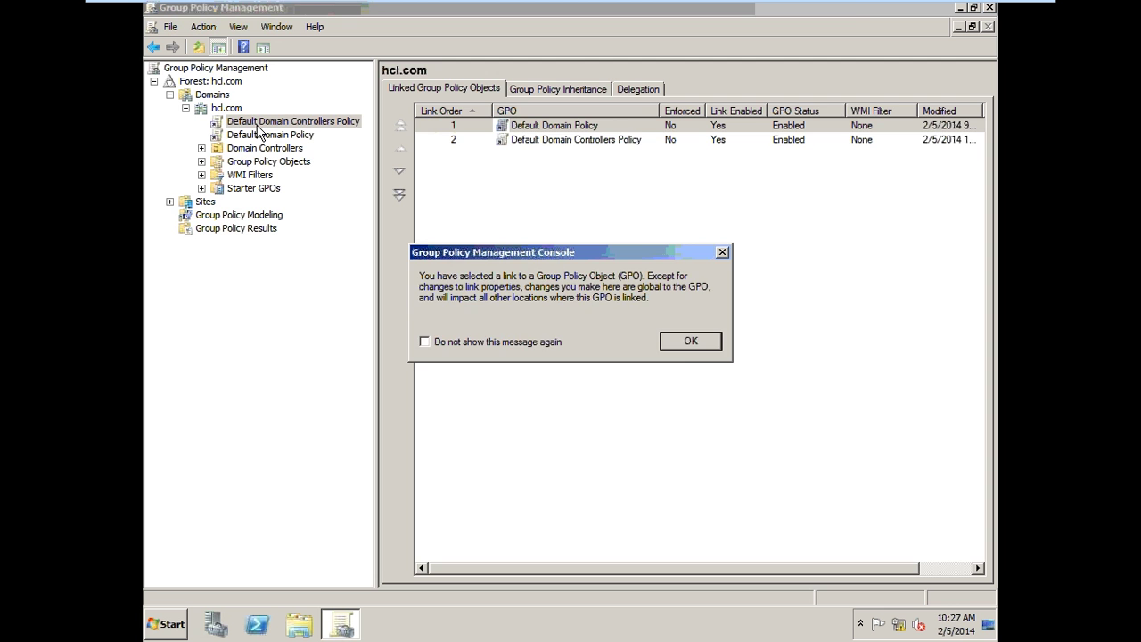
{"action": "left_click", "coordinate": [679, 340]}
{"action": "left_click", "coordinate": [273, 124]}
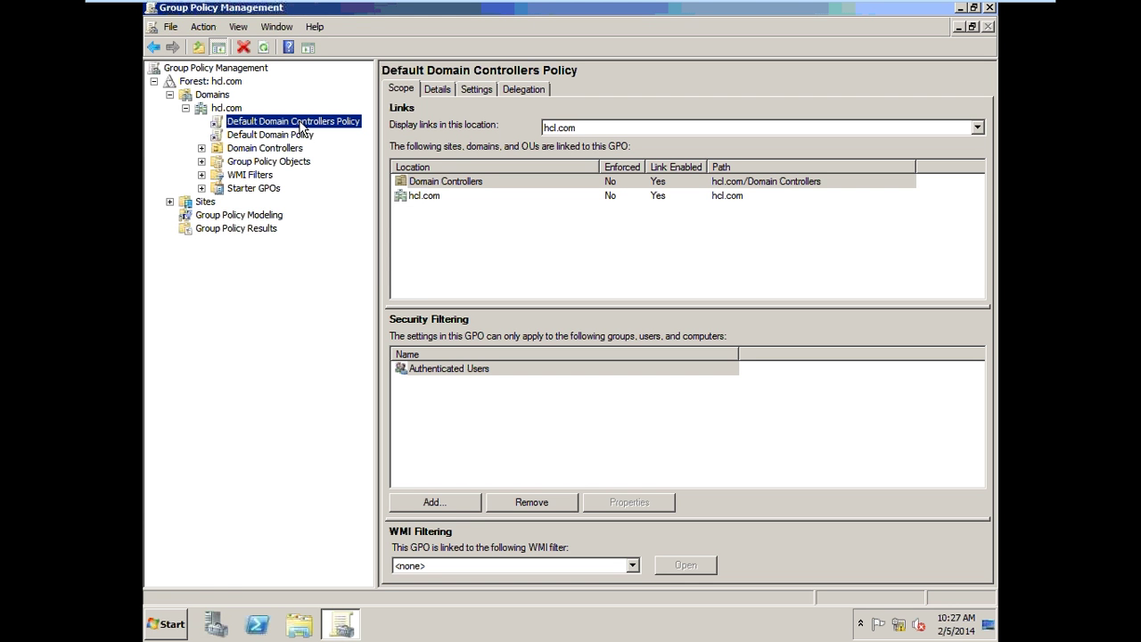
{"action": "right_click", "coordinate": [301, 127]}
{"action": "left_click", "coordinate": [314, 130]}
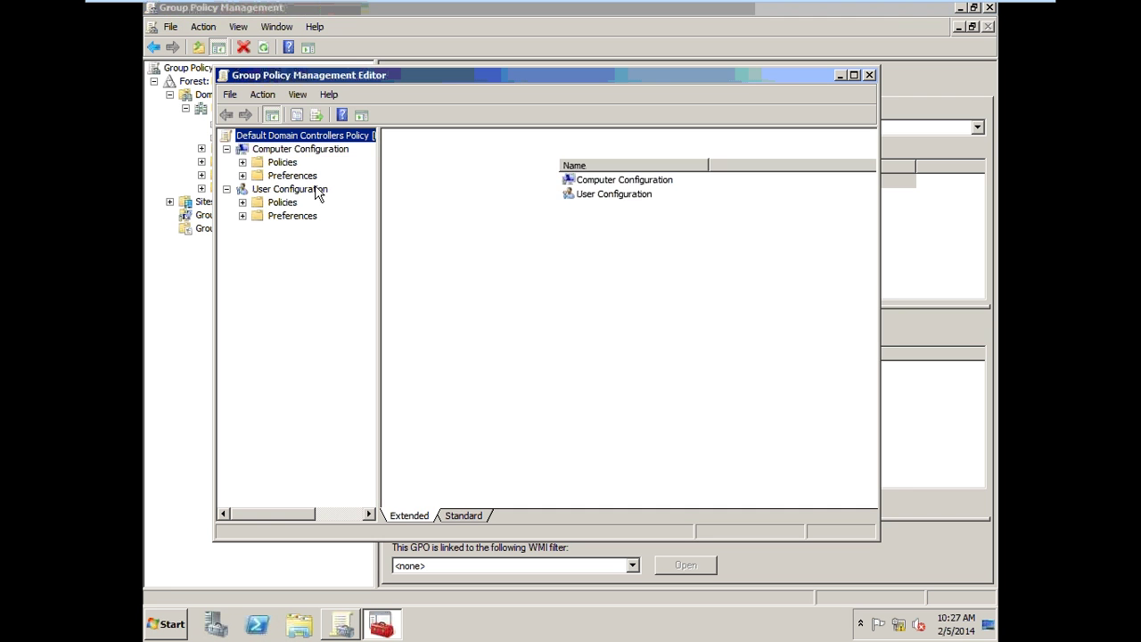
Expand the policy's Computer Configuration through Policies and Windows Settings to Security Settings, widening the tree to show full names.
{"action": "left_click", "coordinate": [279, 150]}
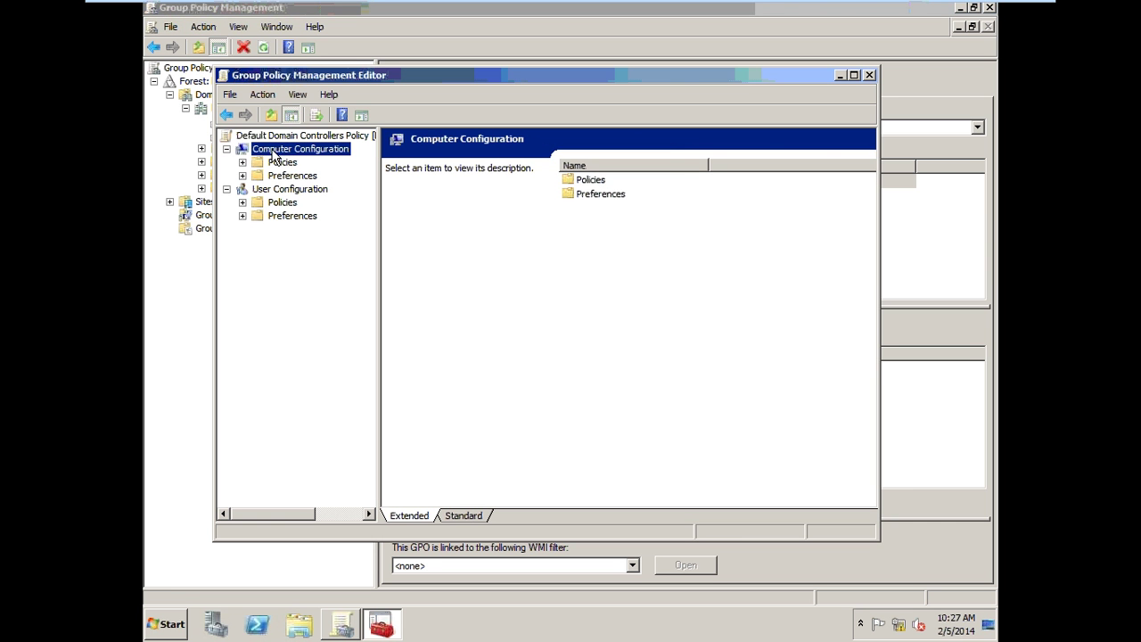
{"action": "left_click", "coordinate": [308, 190]}
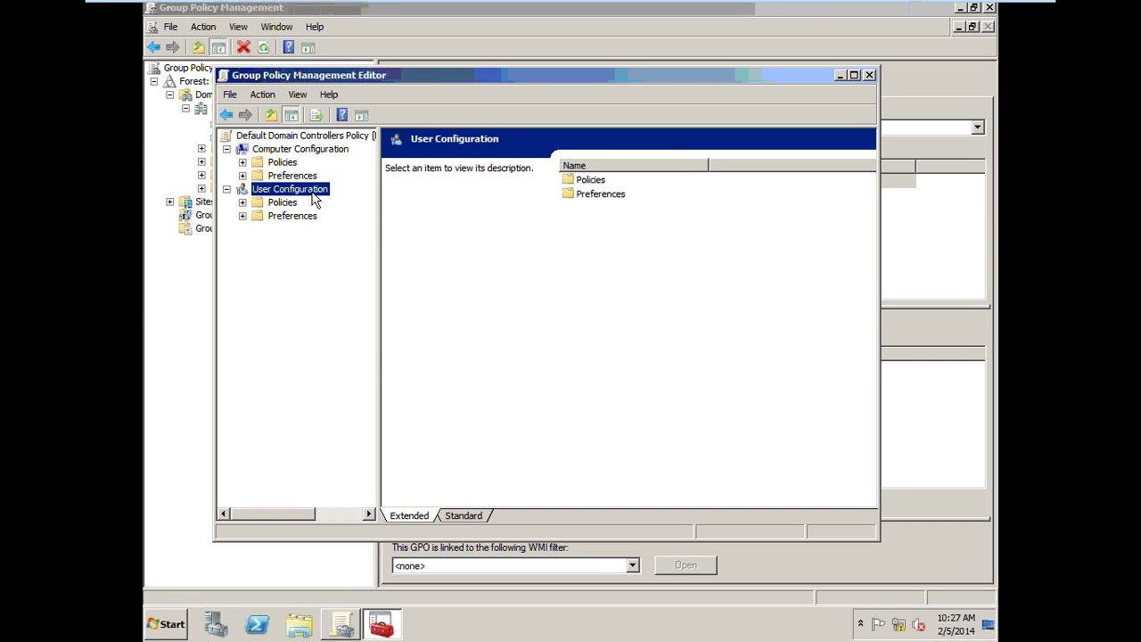
{"action": "left_click", "coordinate": [285, 151]}
{"action": "left_click", "coordinate": [283, 166]}
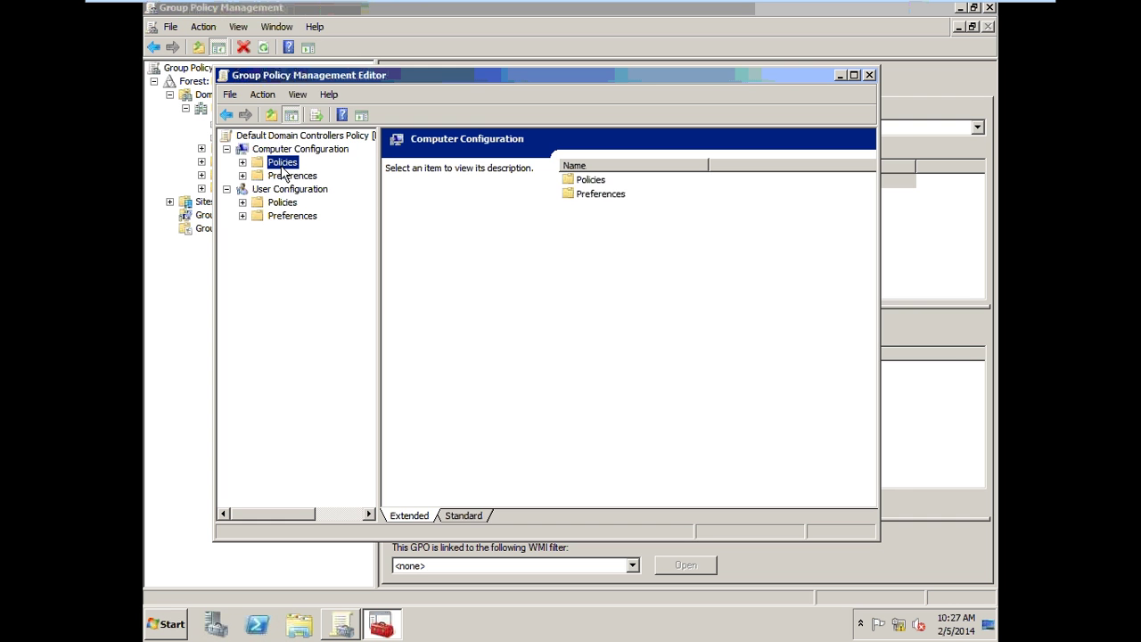
{"action": "double_click", "coordinate": [283, 166]}
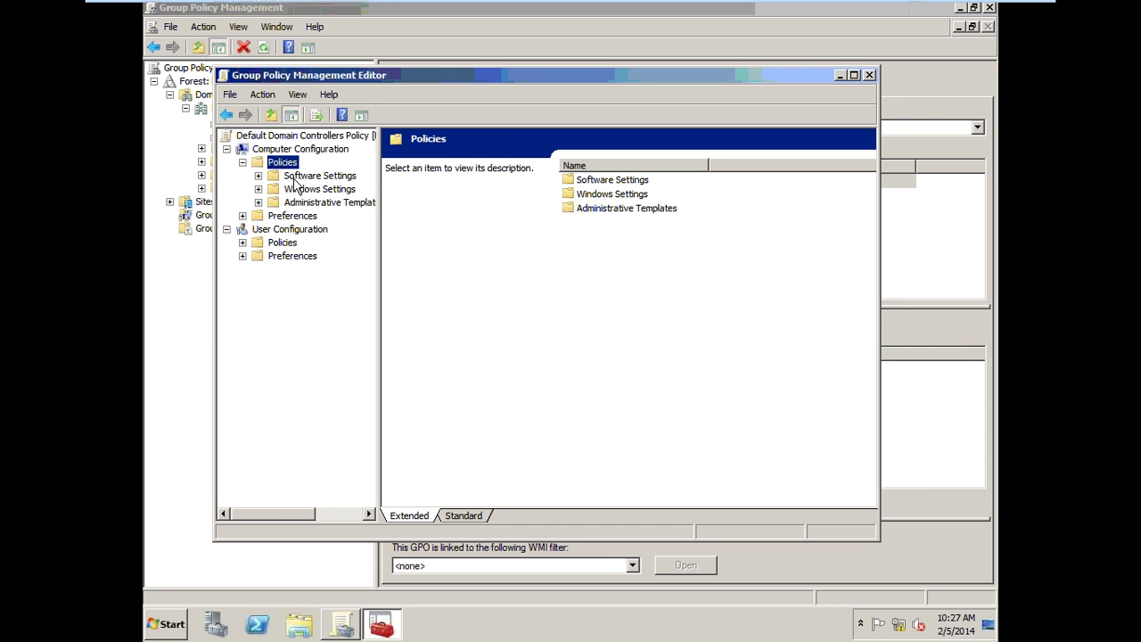
{"action": "left_click", "coordinate": [303, 189]}
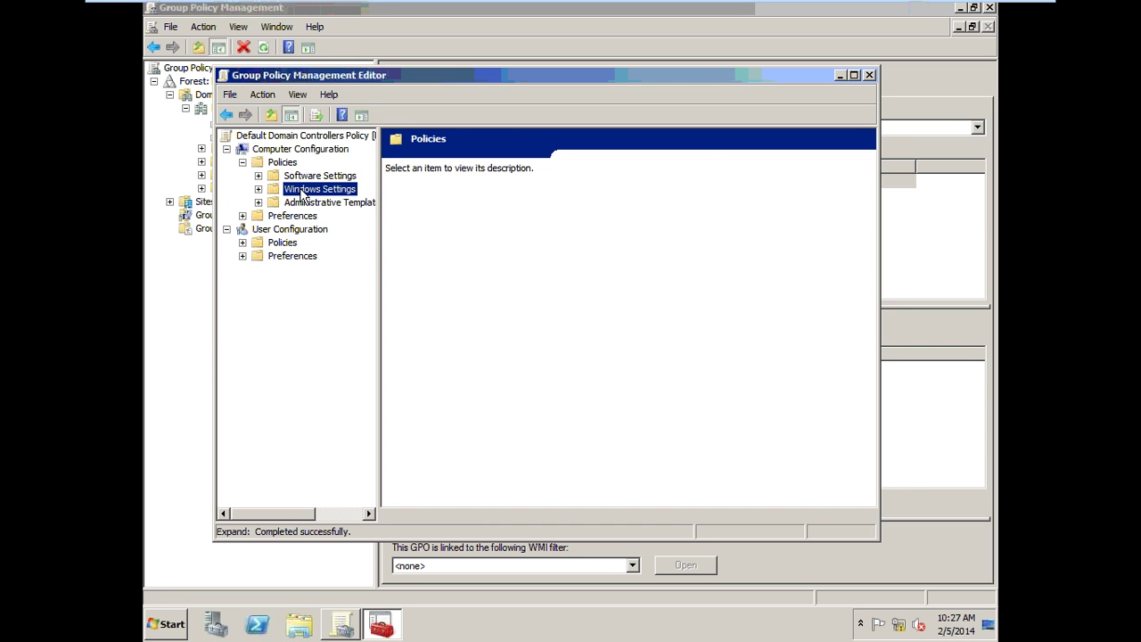
{"action": "double_click", "coordinate": [302, 191]}
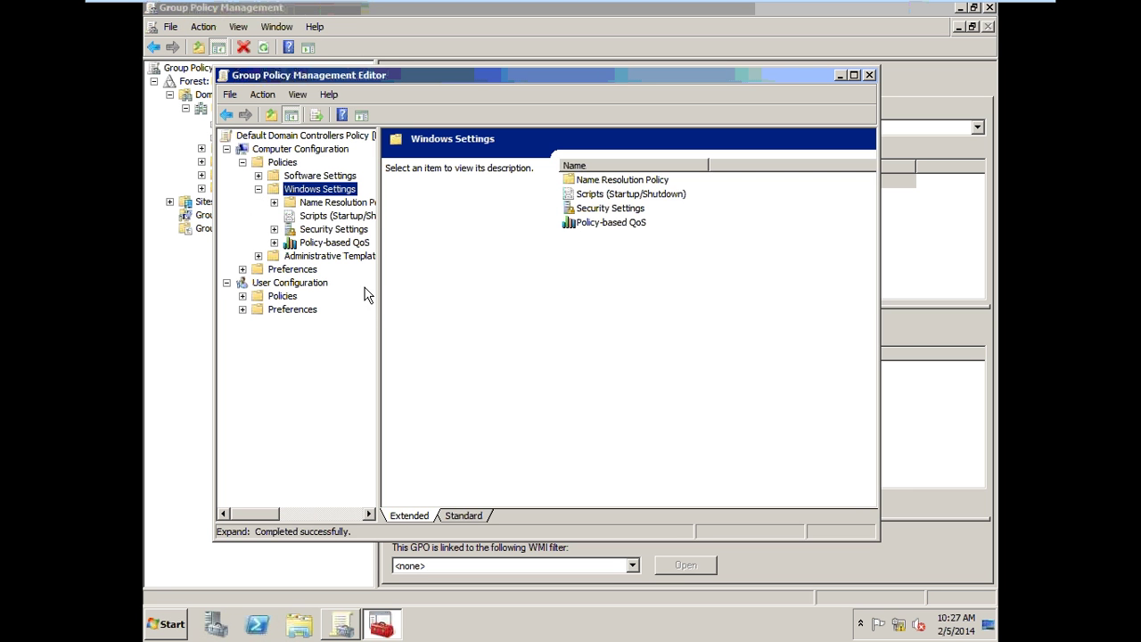
{"action": "left_click_drag", "start_coordinate": [385, 310], "coordinate": [464, 308]}
{"action": "left_click", "coordinate": [327, 231]}
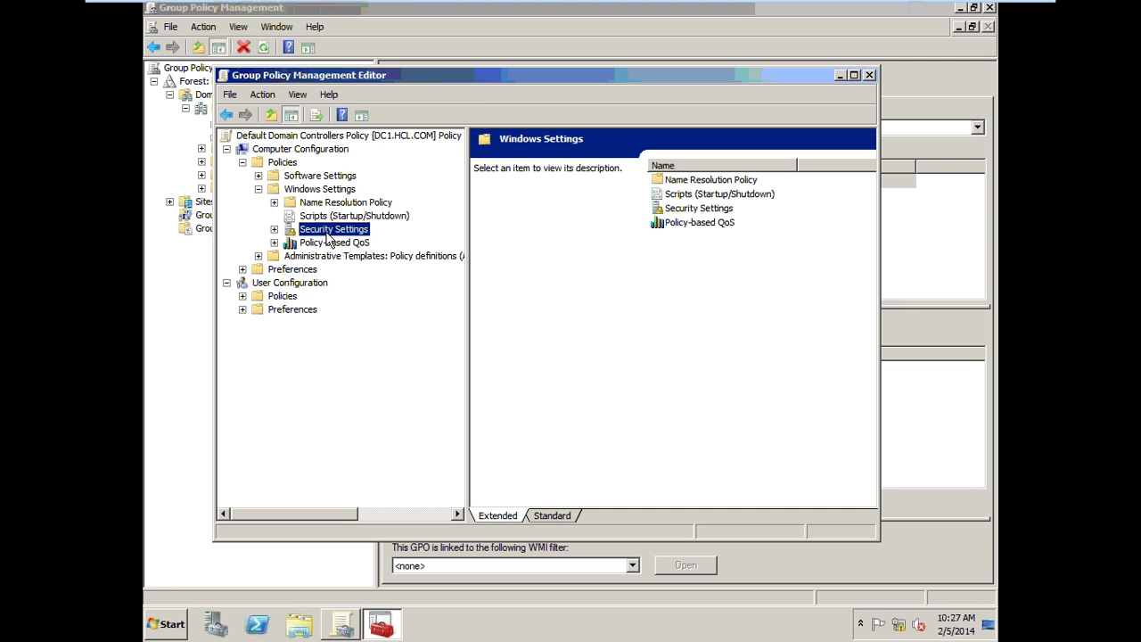
{"action": "double_click", "coordinate": [327, 231]}
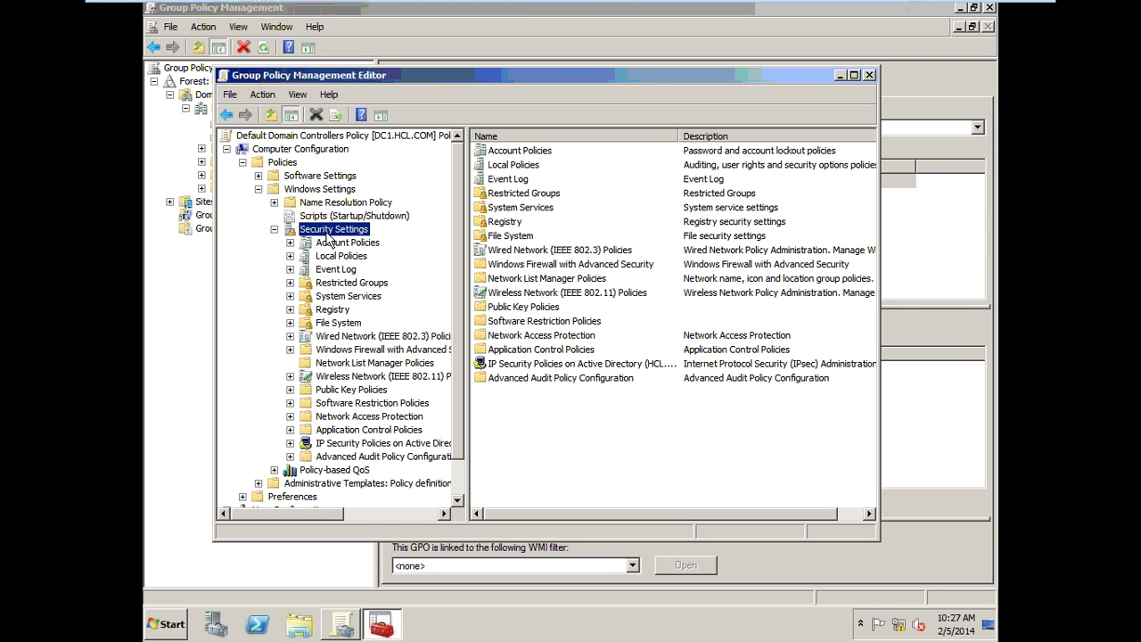
Define the Network Access Protection Agent policy setting under System Services with the startup mode Automatic.
{"action": "left_click", "coordinate": [353, 298]}
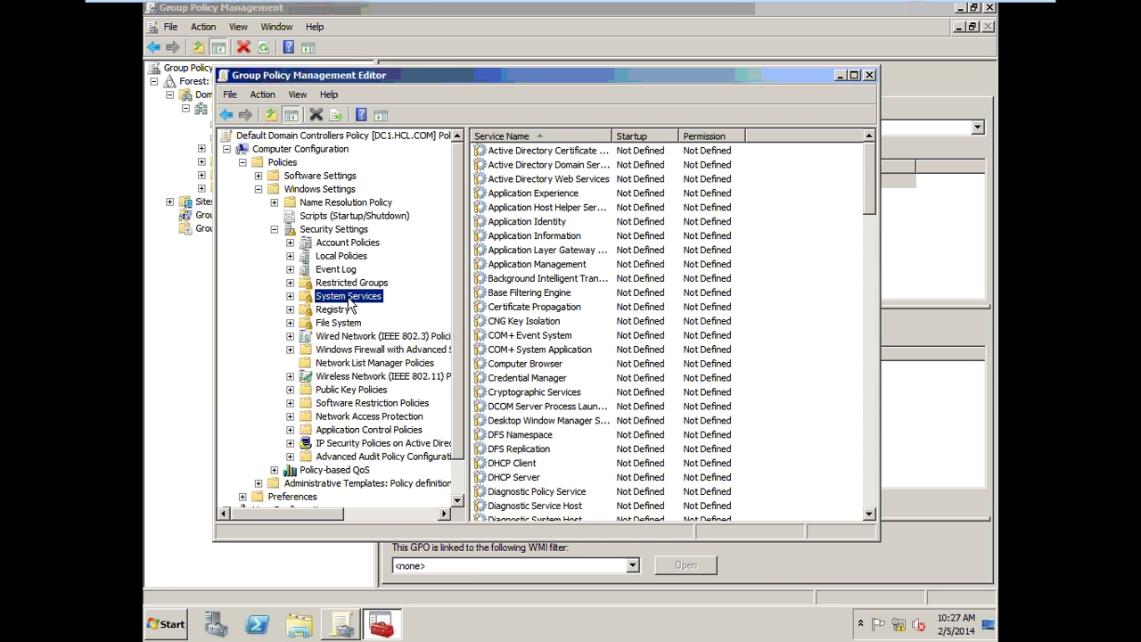
{"action": "left_click", "coordinate": [505, 325]}
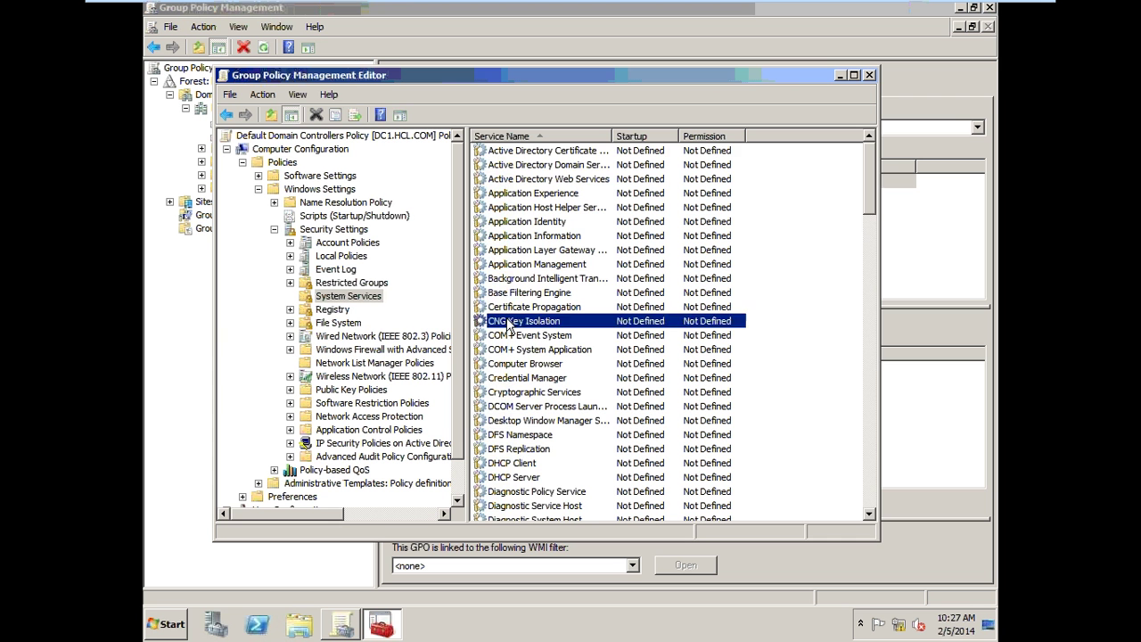
{"action": "key", "text": "n"}
{"action": "key", "text": "Down"}
{"action": "key", "text": "Down"}
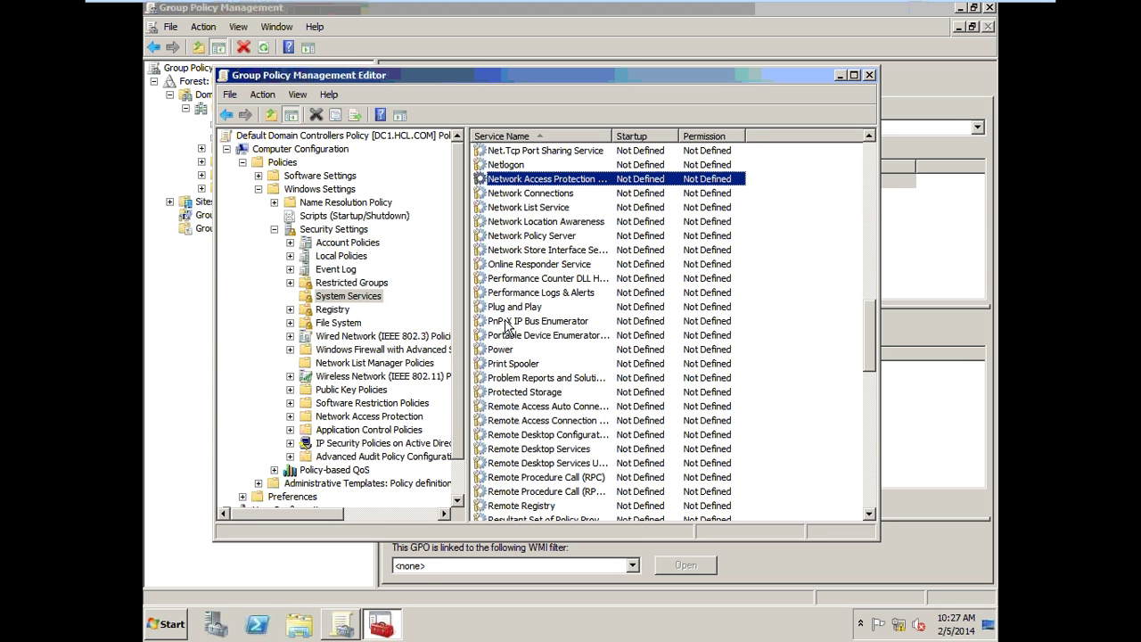
{"action": "key", "text": "Down"}
{"action": "key", "text": "Up"}
{"action": "right_click", "coordinate": [548, 181]}
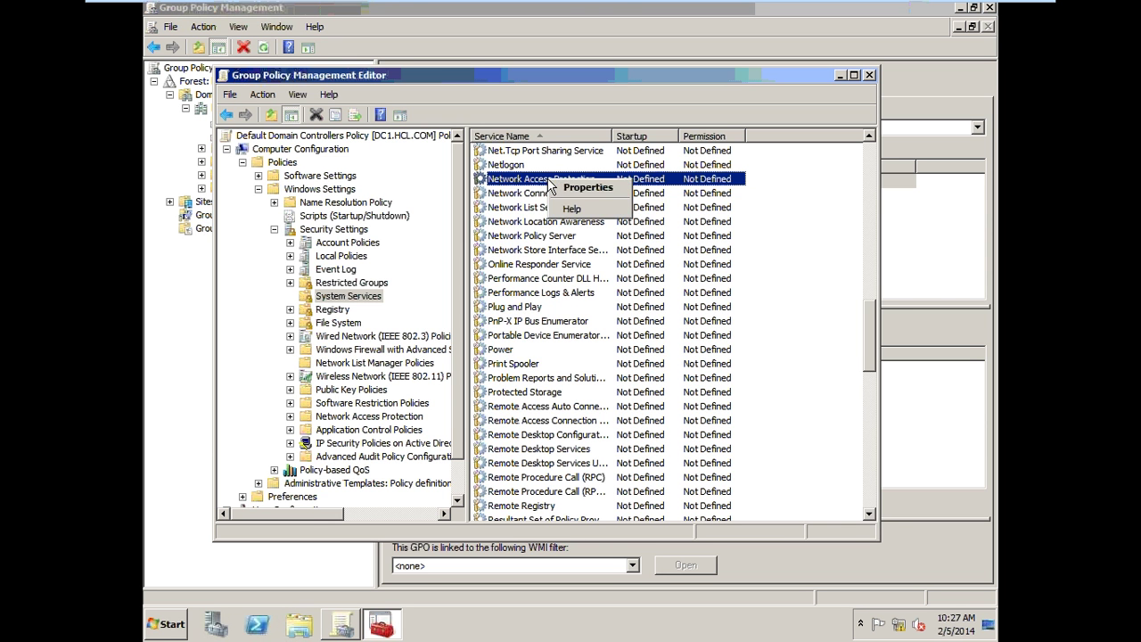
{"action": "left_click", "coordinate": [571, 190]}
{"action": "left_click", "coordinate": [458, 254]}
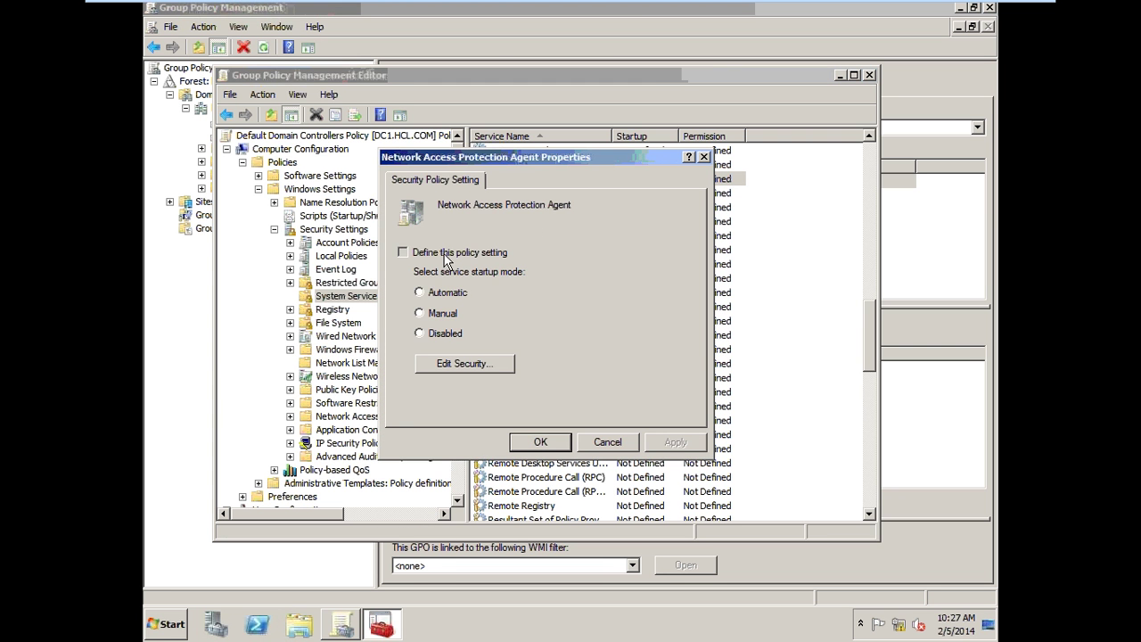
{"action": "left_click", "coordinate": [419, 294]}
{"action": "left_click", "coordinate": [551, 445]}
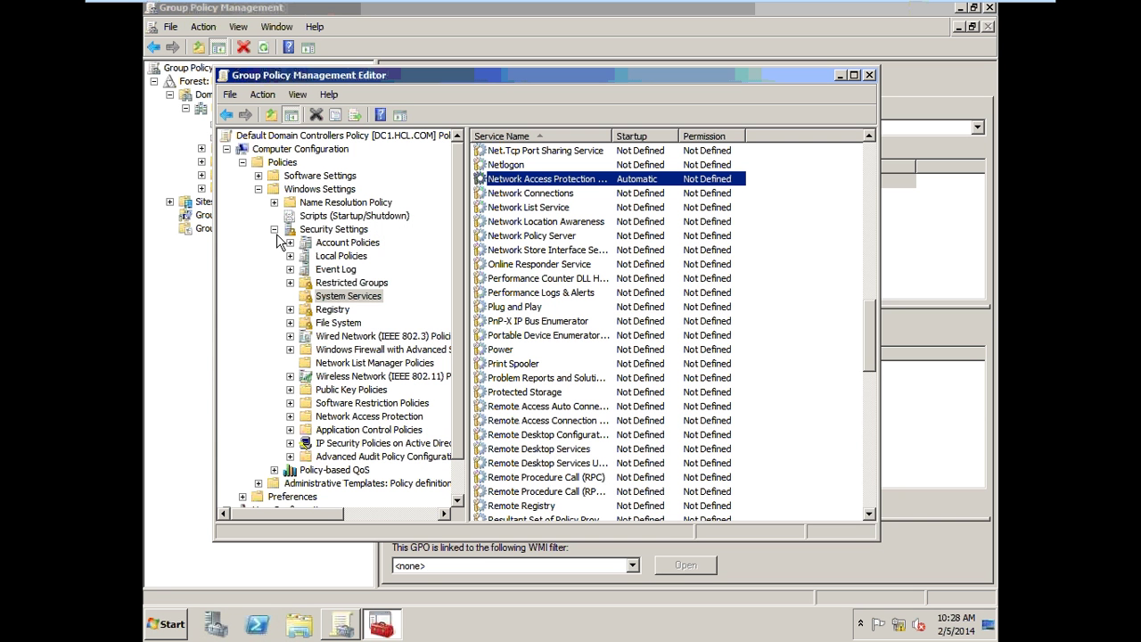
Under Security Settings, expand Network Access Protection and NAP Client Configuration, widen the tree, and open Enforcement Clients.
{"action": "left_click", "coordinate": [344, 302]}
{"action": "key", "text": "n"}
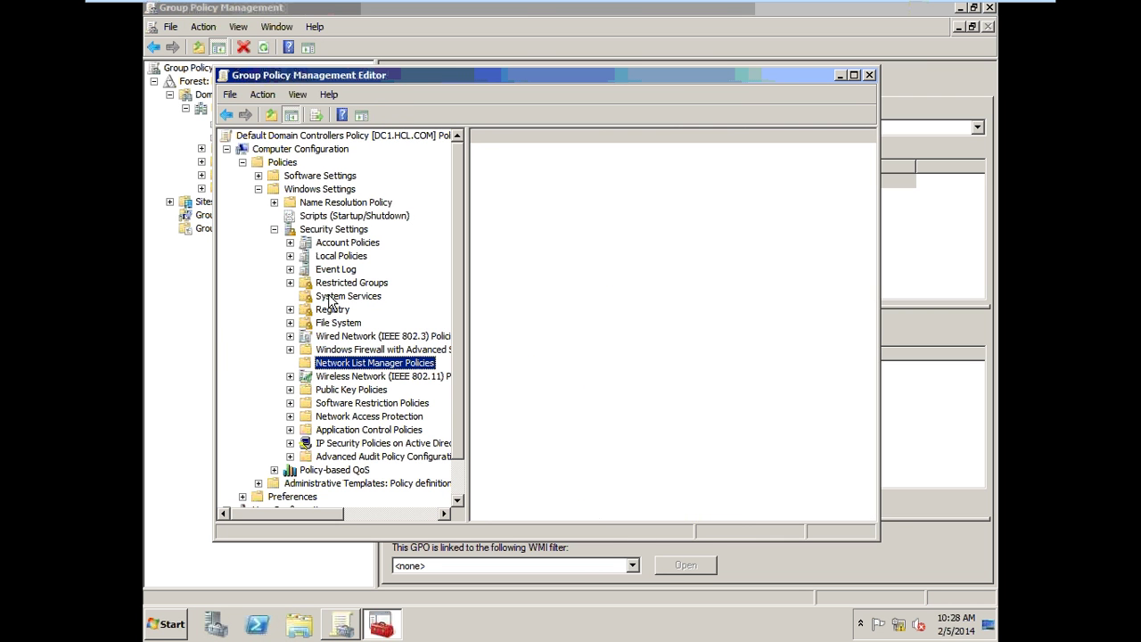
{"action": "key", "text": "n"}
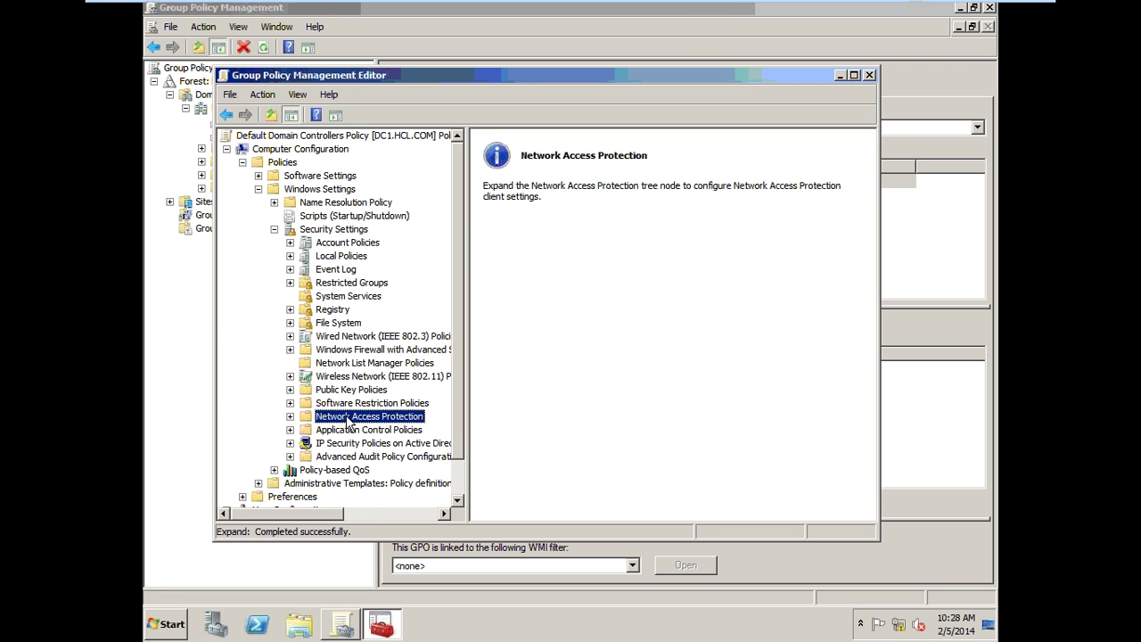
{"action": "left_click", "coordinate": [337, 229]}
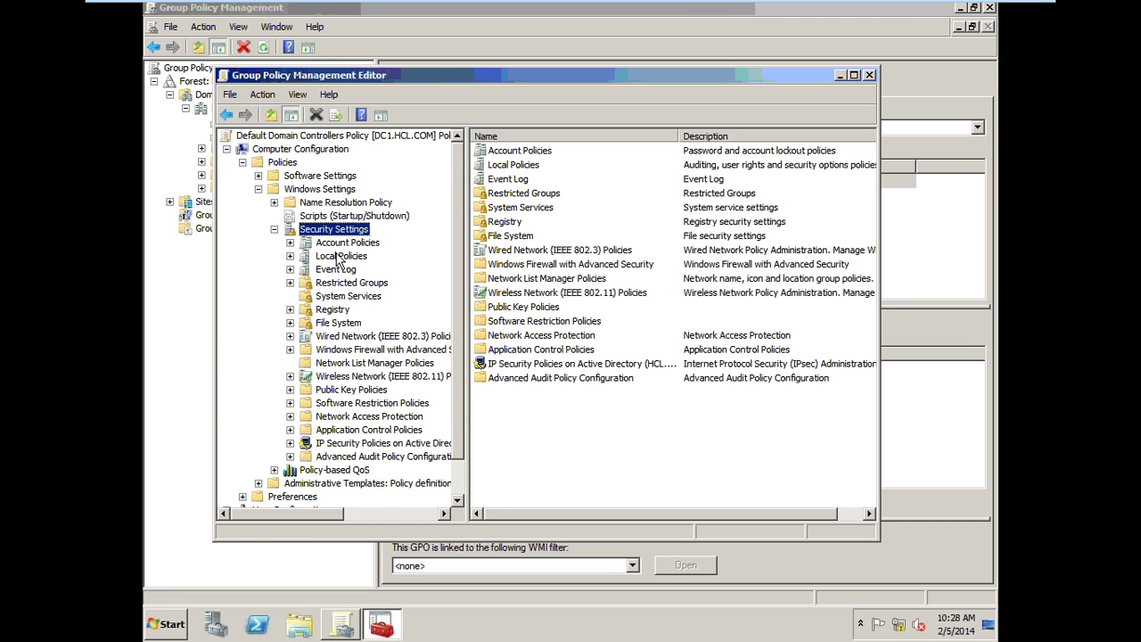
{"action": "left_click", "coordinate": [338, 416]}
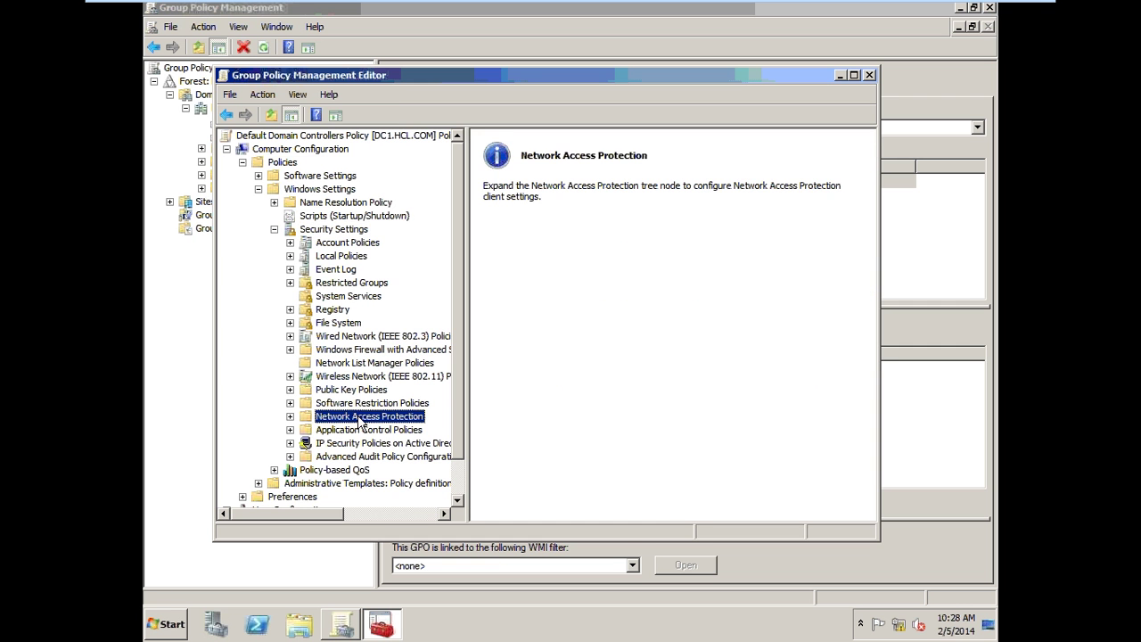
{"action": "double_click", "coordinate": [368, 418]}
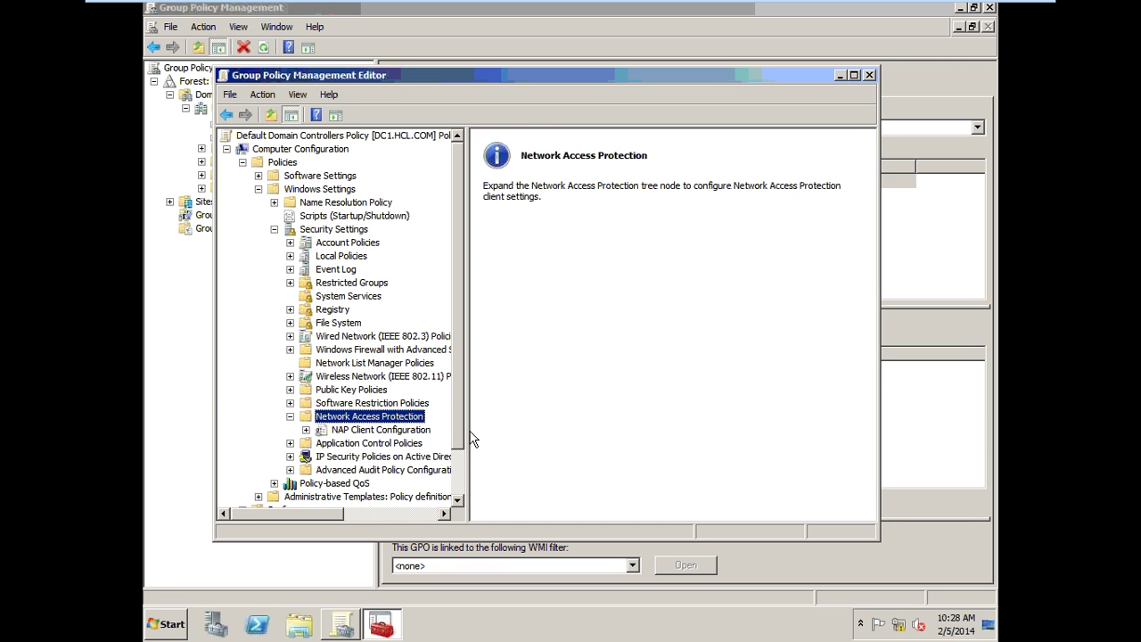
{"action": "left_click_drag", "start_coordinate": [465, 433], "coordinate": [562, 433]}
{"action": "double_click", "coordinate": [407, 432]}
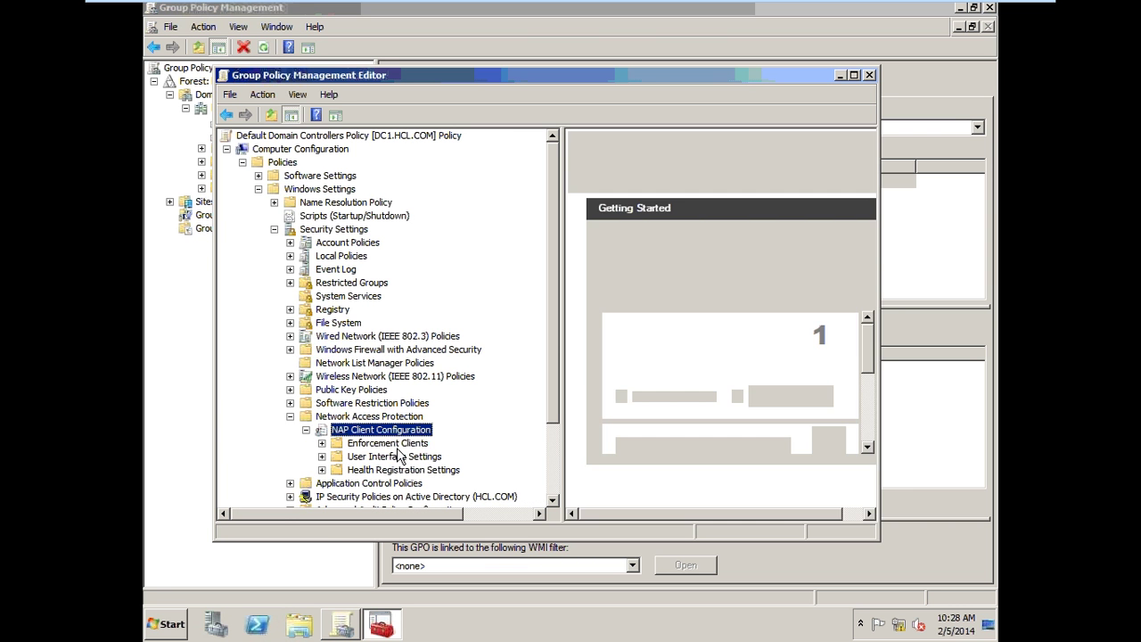
{"action": "left_click", "coordinate": [396, 444]}
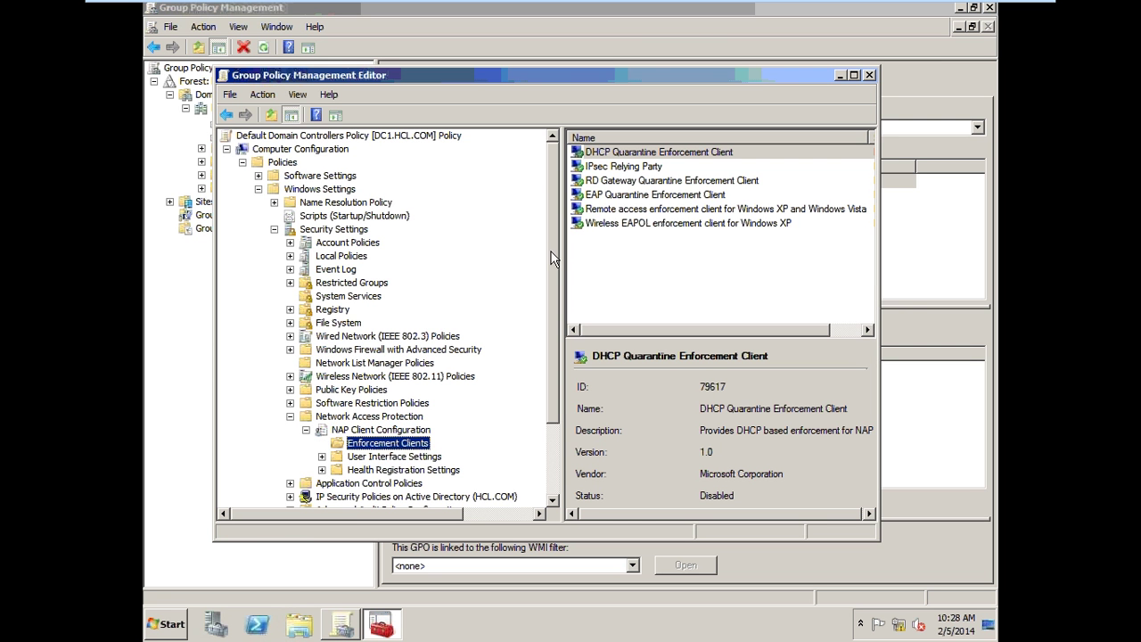
Maximize the policy editor and enable the DHCP Quarantine Enforcement Client.
{"action": "left_click", "coordinate": [633, 154]}
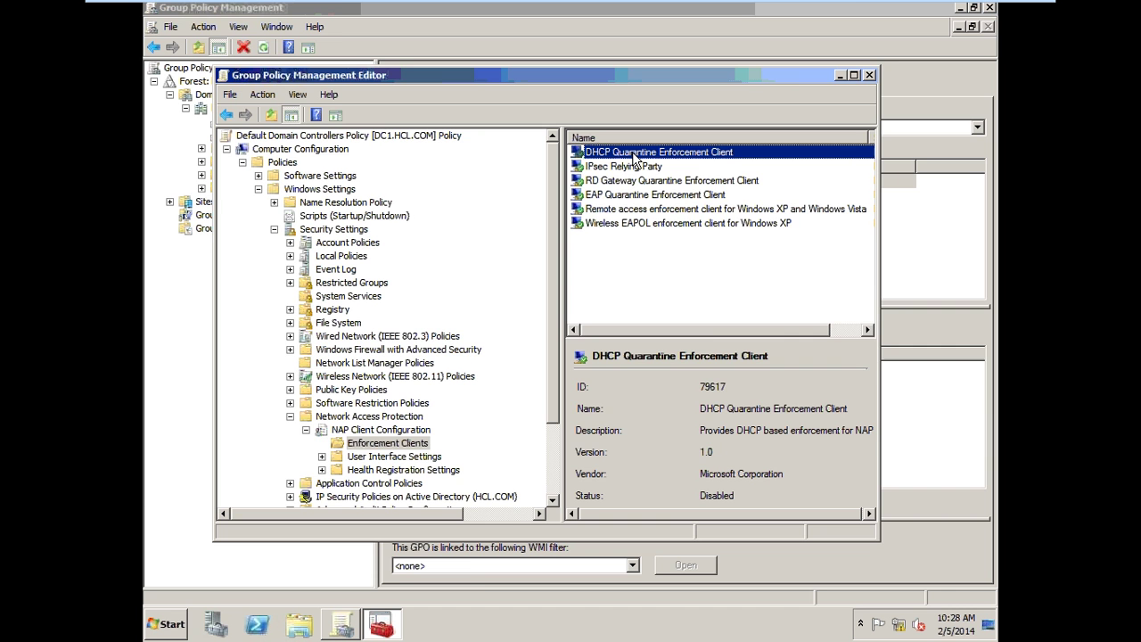
{"action": "double_click", "coordinate": [716, 76]}
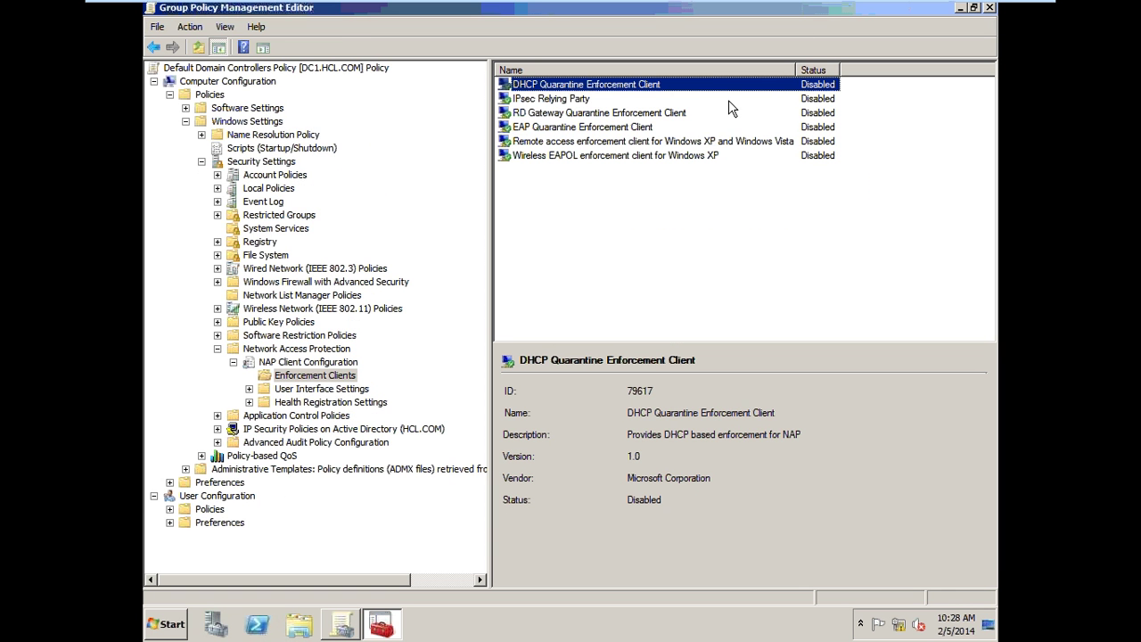
{"action": "right_click", "coordinate": [714, 86]}
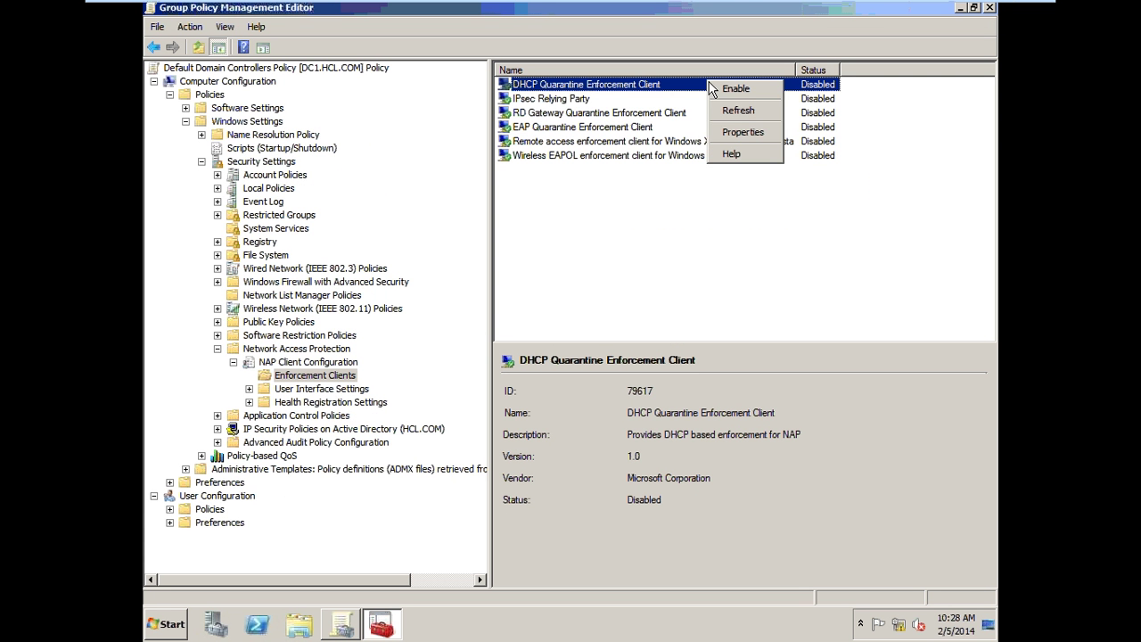
{"action": "left_click", "coordinate": [728, 95]}
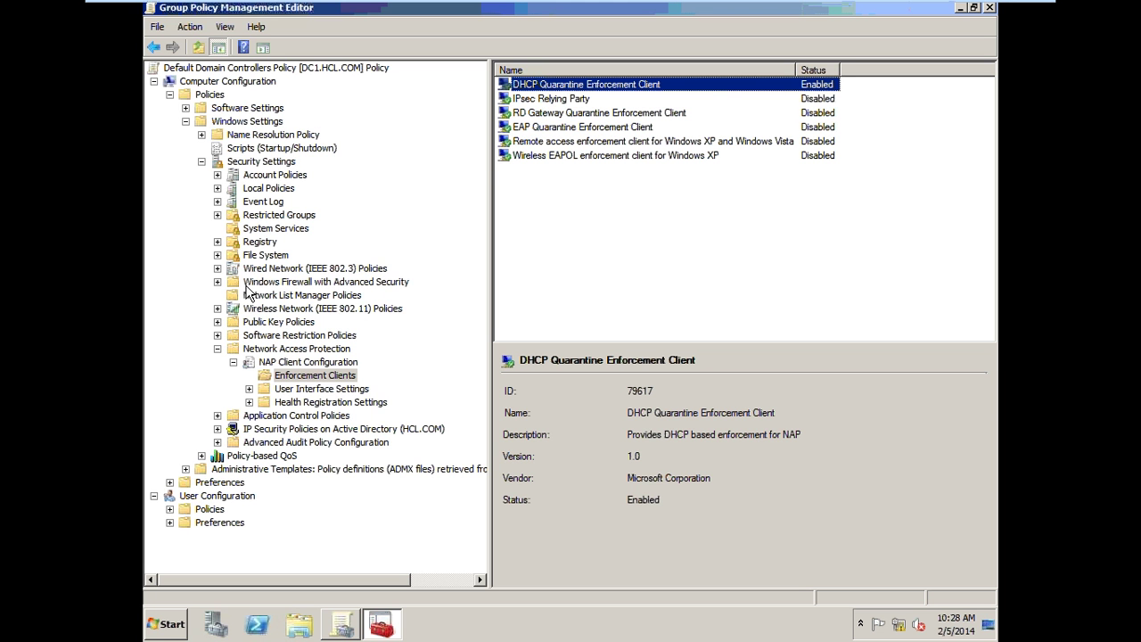
Collapse Windows Settings and open the Security Center folder under Administrative Templates, Windows Components.
{"action": "left_click", "coordinate": [202, 162]}
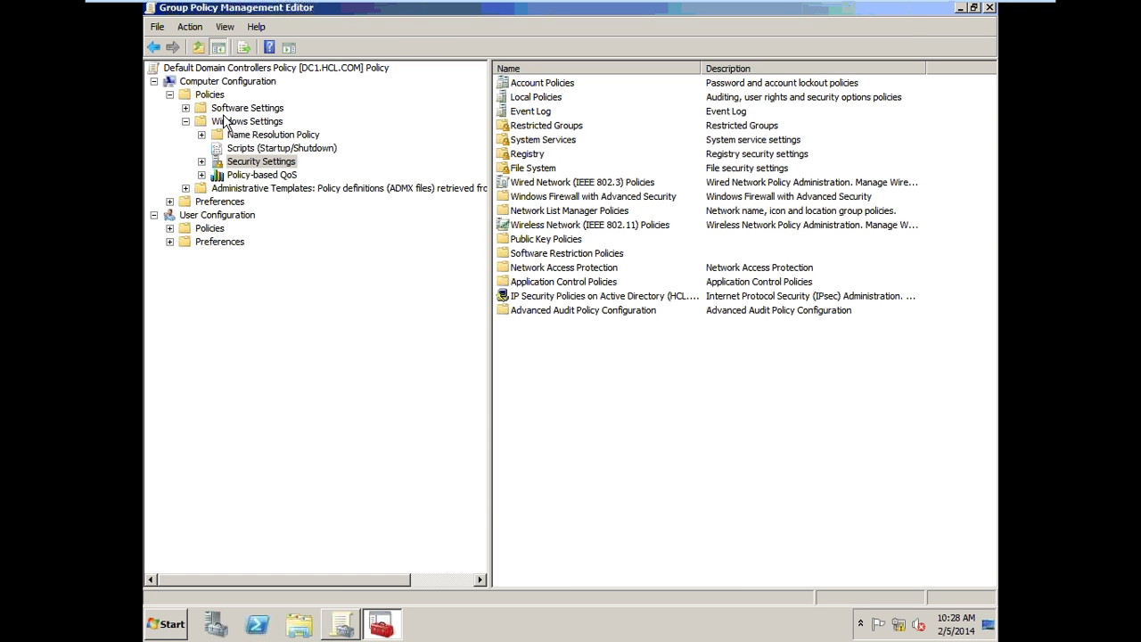
{"action": "left_click", "coordinate": [186, 122]}
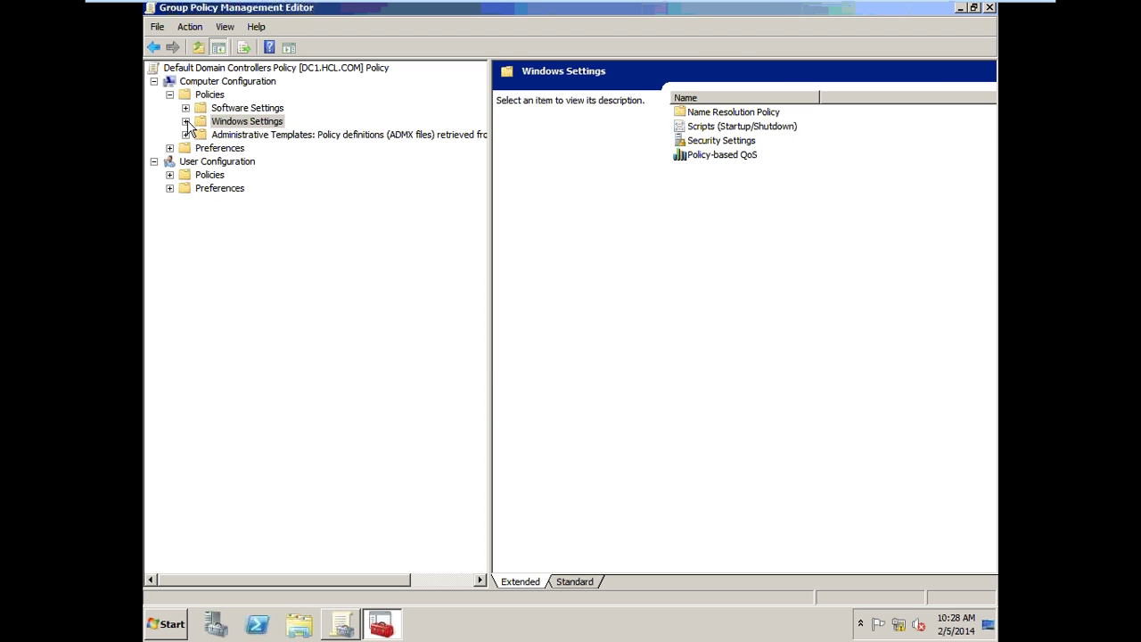
{"action": "double_click", "coordinate": [235, 137]}
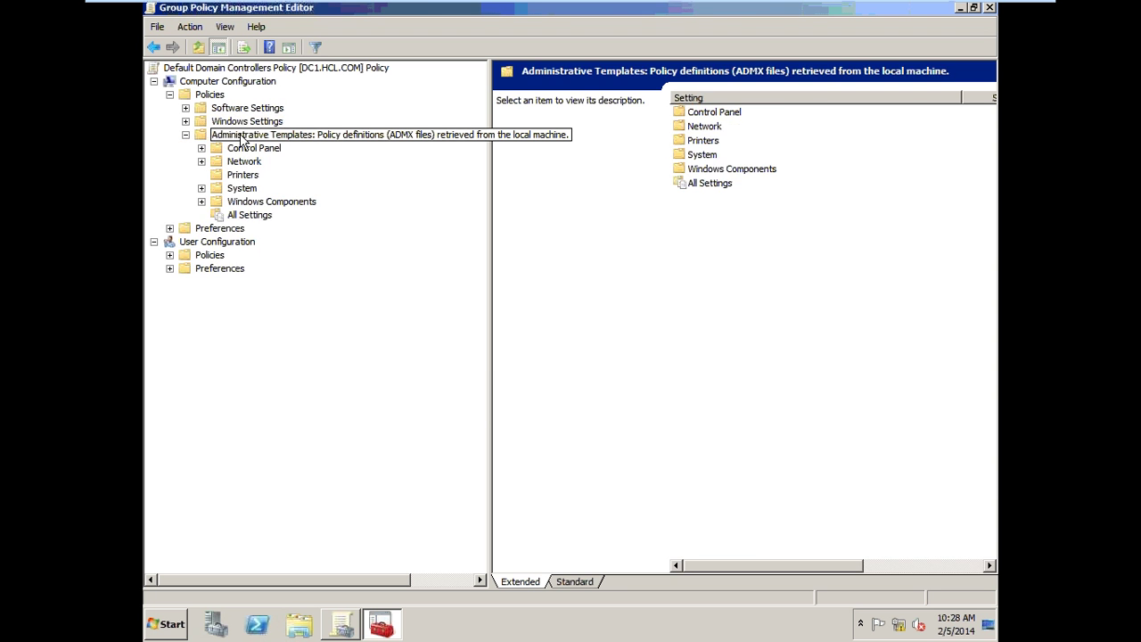
{"action": "double_click", "coordinate": [260, 201]}
{"action": "left_click", "coordinate": [280, 255]}
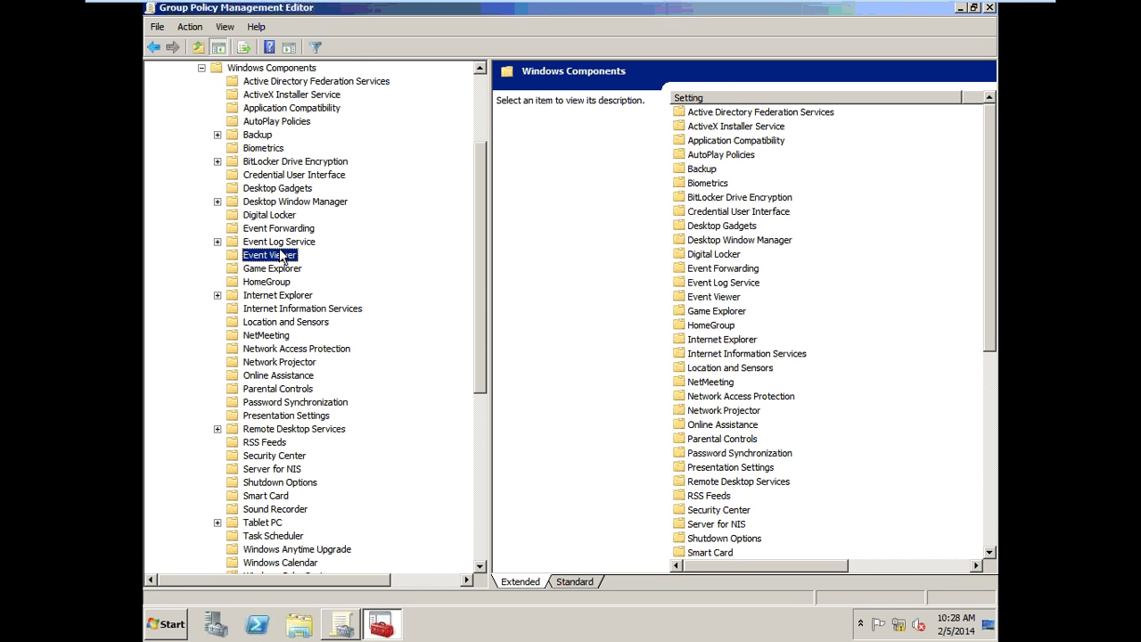
{"action": "key", "text": "s"}
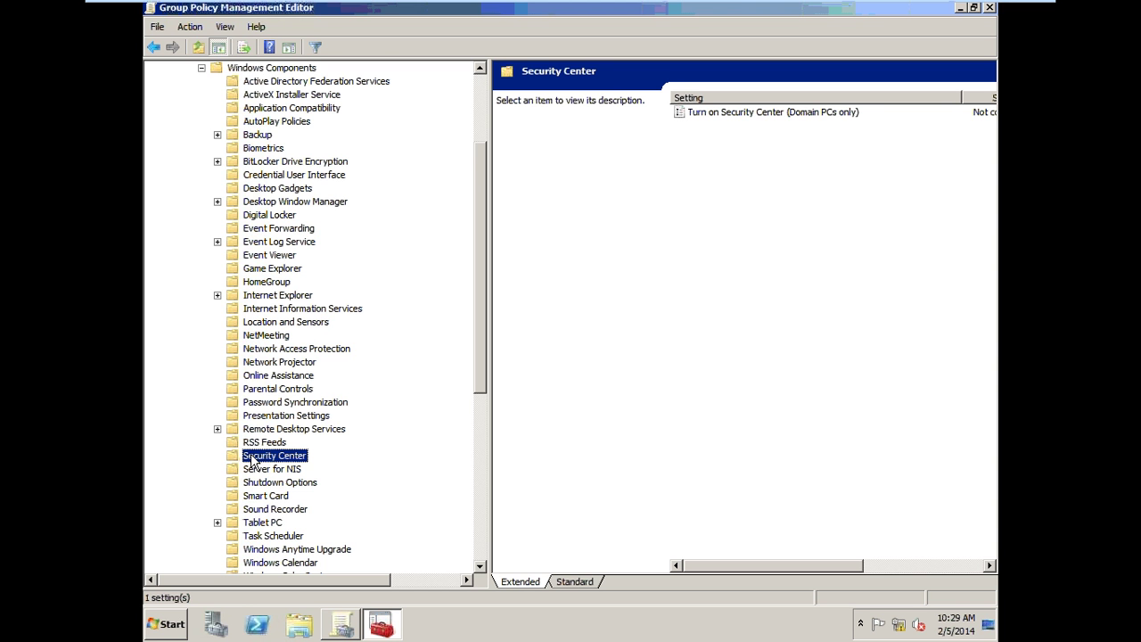
Set the Turn on Security Center (Domain PCs only) policy to Enabled and apply it.
{"action": "left_click", "coordinate": [702, 114]}
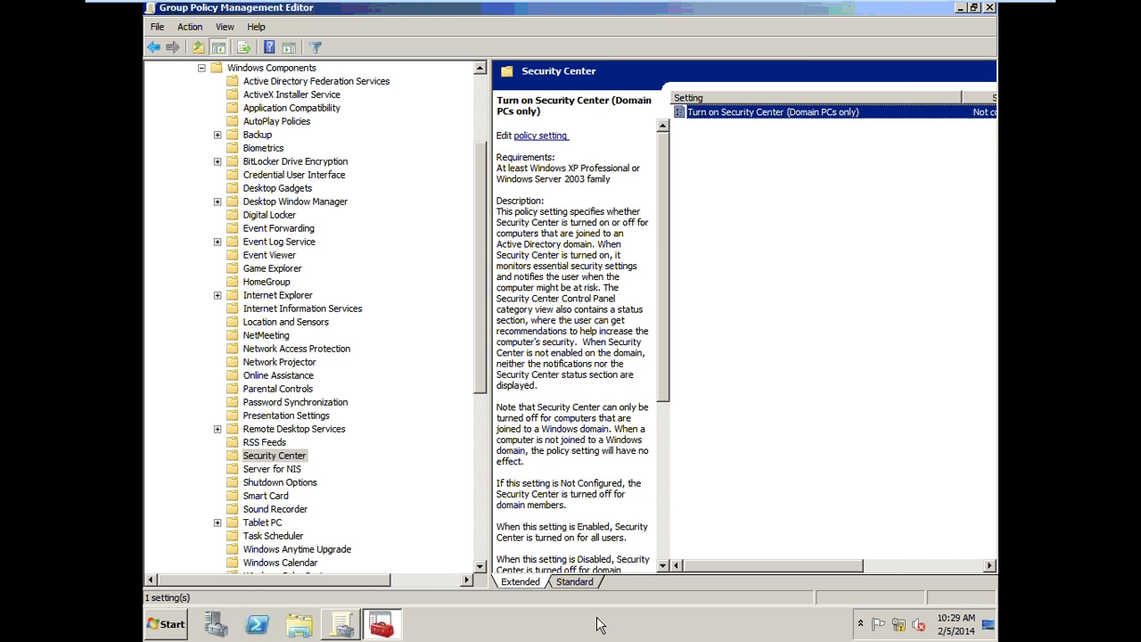
{"action": "left_click", "coordinate": [574, 582]}
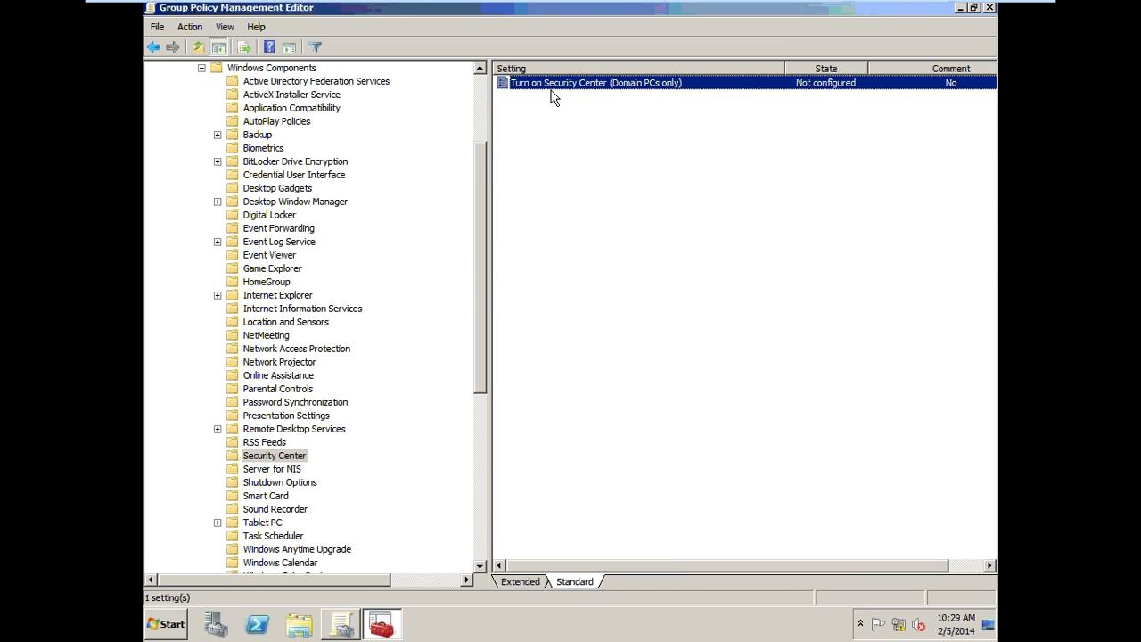
{"action": "right_click", "coordinate": [581, 85]}
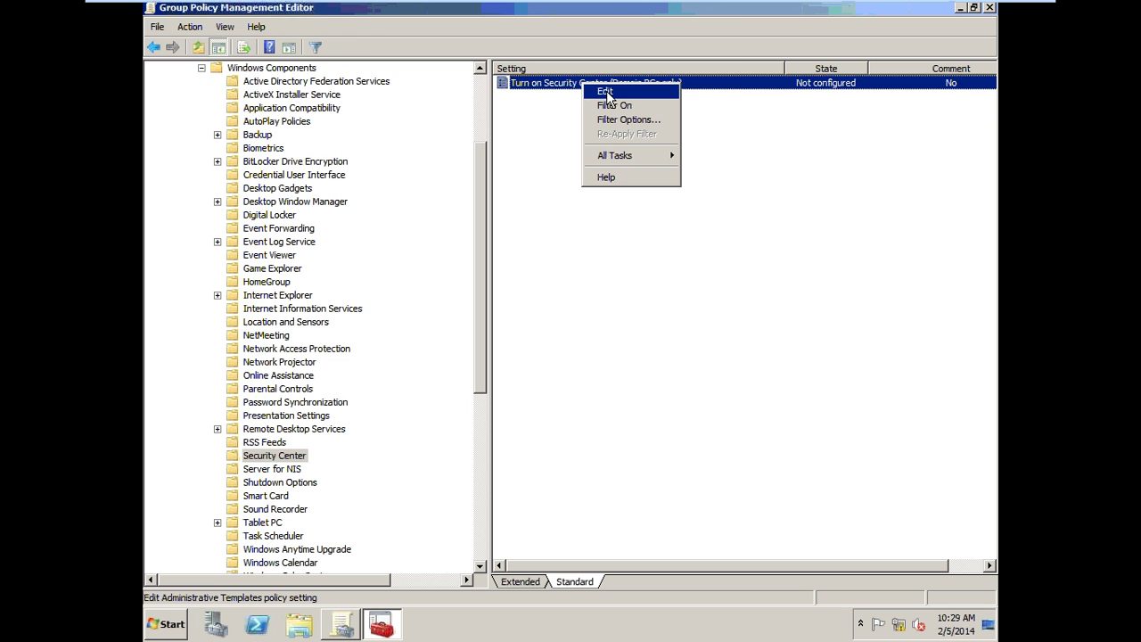
{"action": "left_click", "coordinate": [609, 92]}
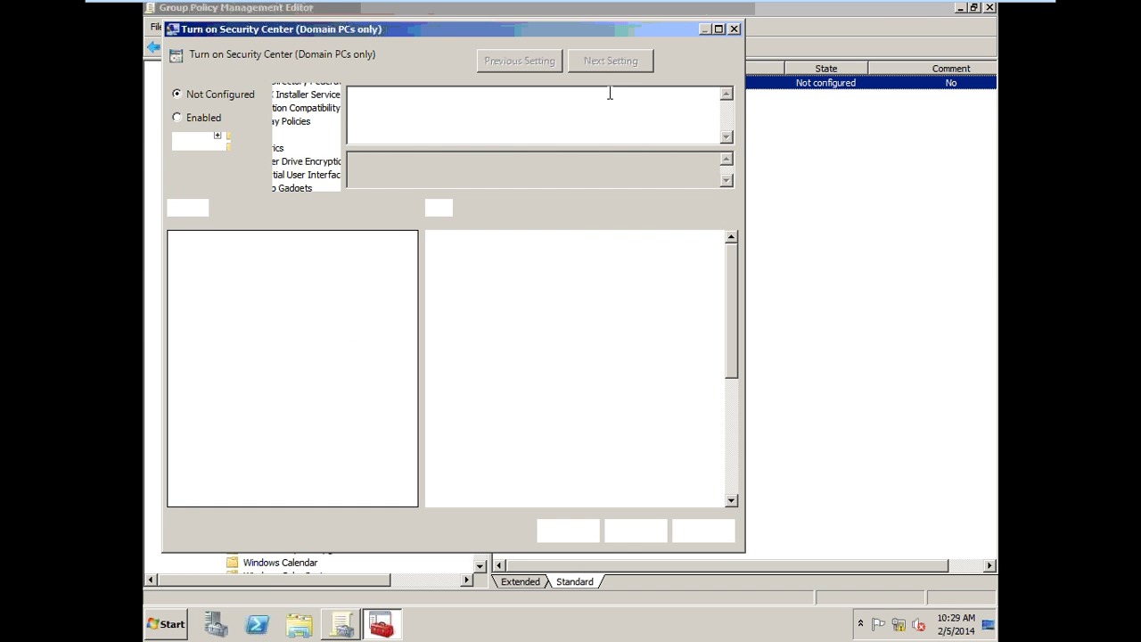
{"action": "left_click", "coordinate": [212, 117]}
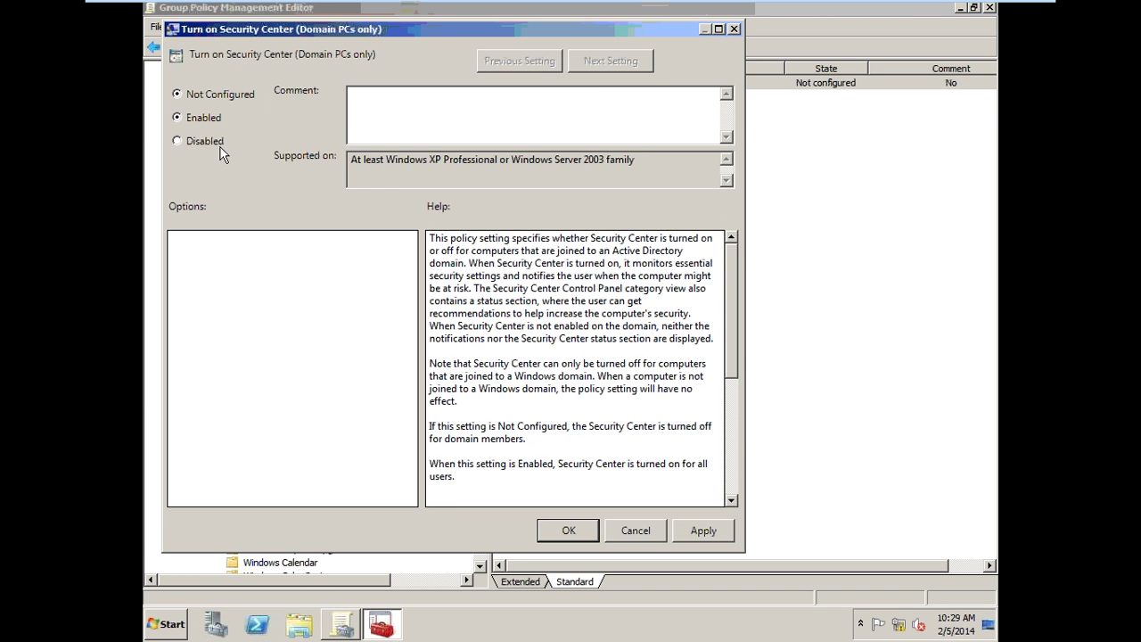
{"action": "left_click", "coordinate": [691, 529]}
{"action": "left_click", "coordinate": [578, 529]}
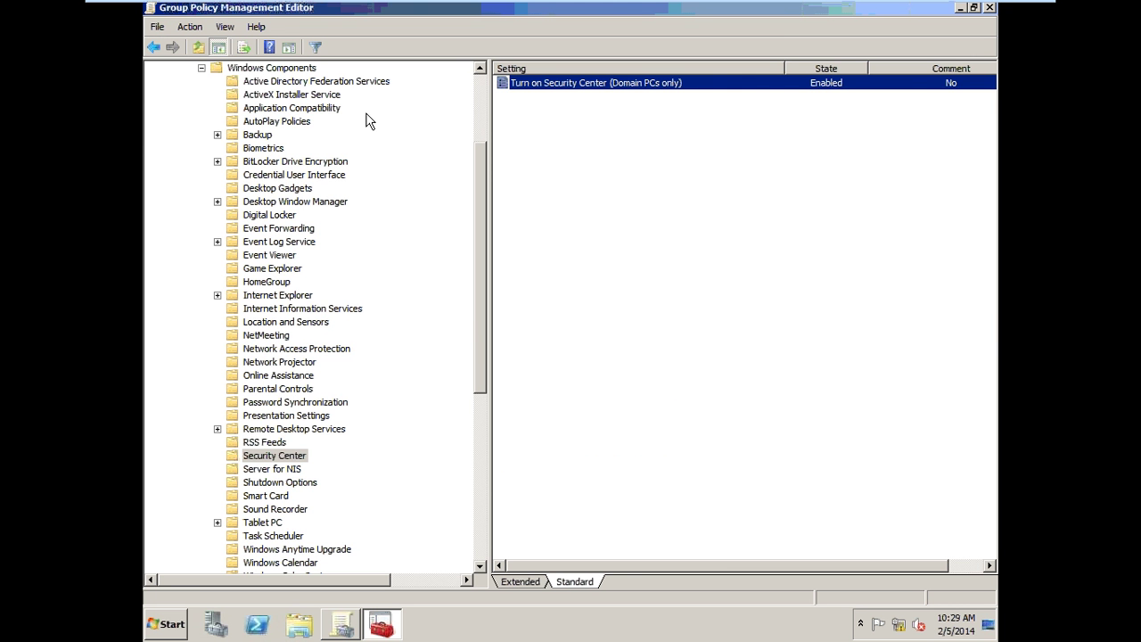
Collapse the Administrative Templates tree, close the policy editor and Group Policy Management, and refresh the desktop.
{"action": "left_click", "coordinate": [201, 68]}
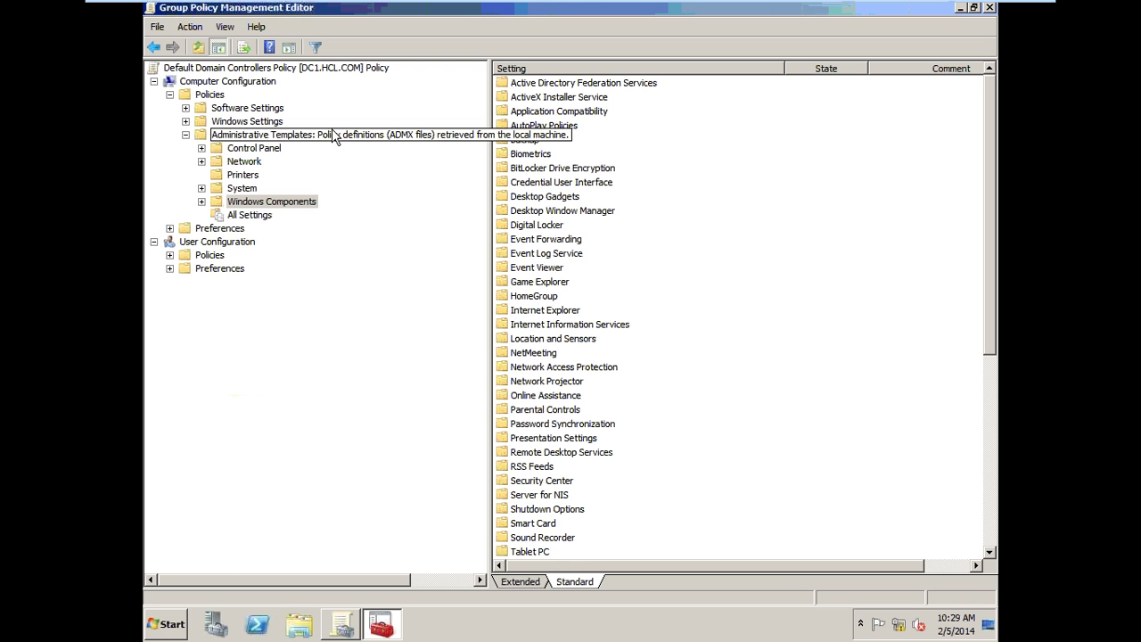
{"action": "left_click", "coordinate": [186, 135]}
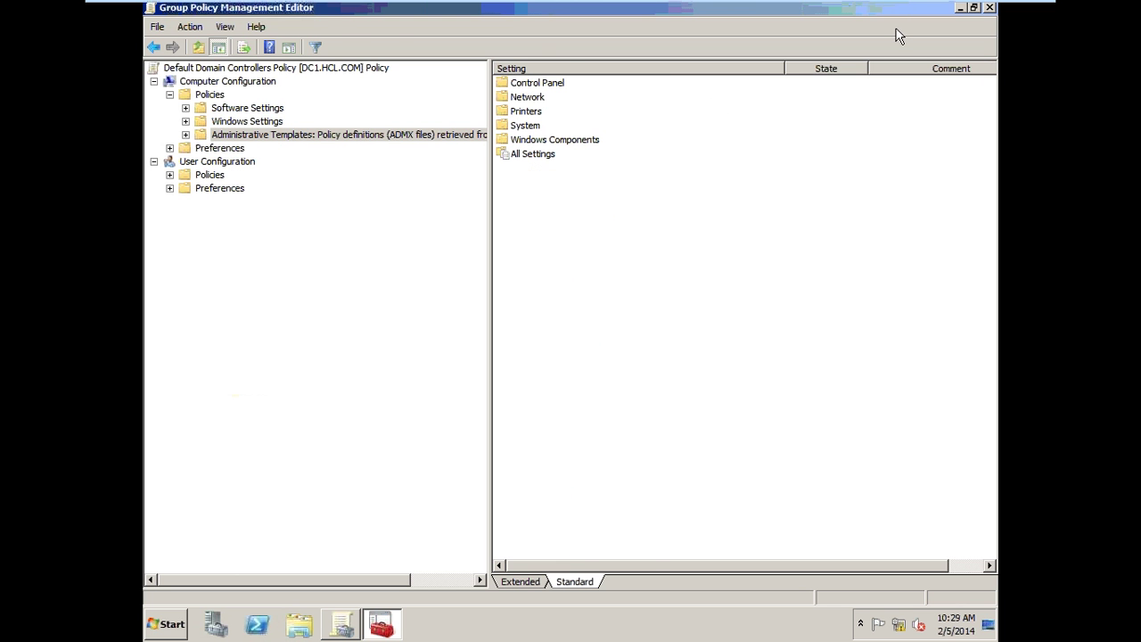
{"action": "left_click", "coordinate": [988, 7]}
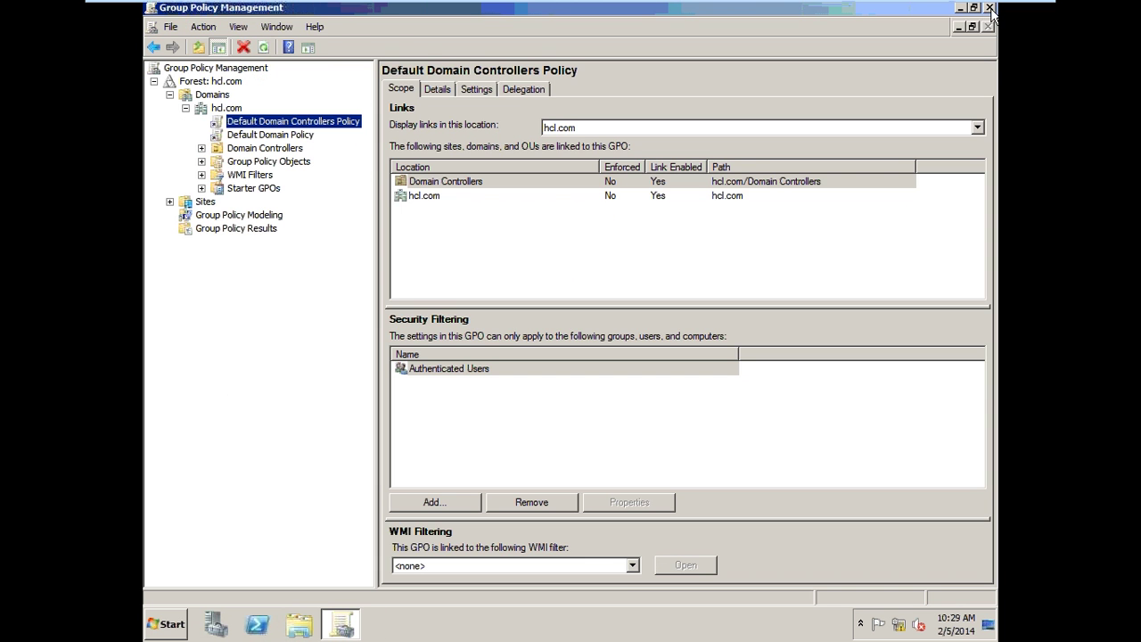
{"action": "left_click", "coordinate": [988, 7]}
{"action": "right_click", "coordinate": [465, 199]}
{"action": "left_click", "coordinate": [501, 238]}
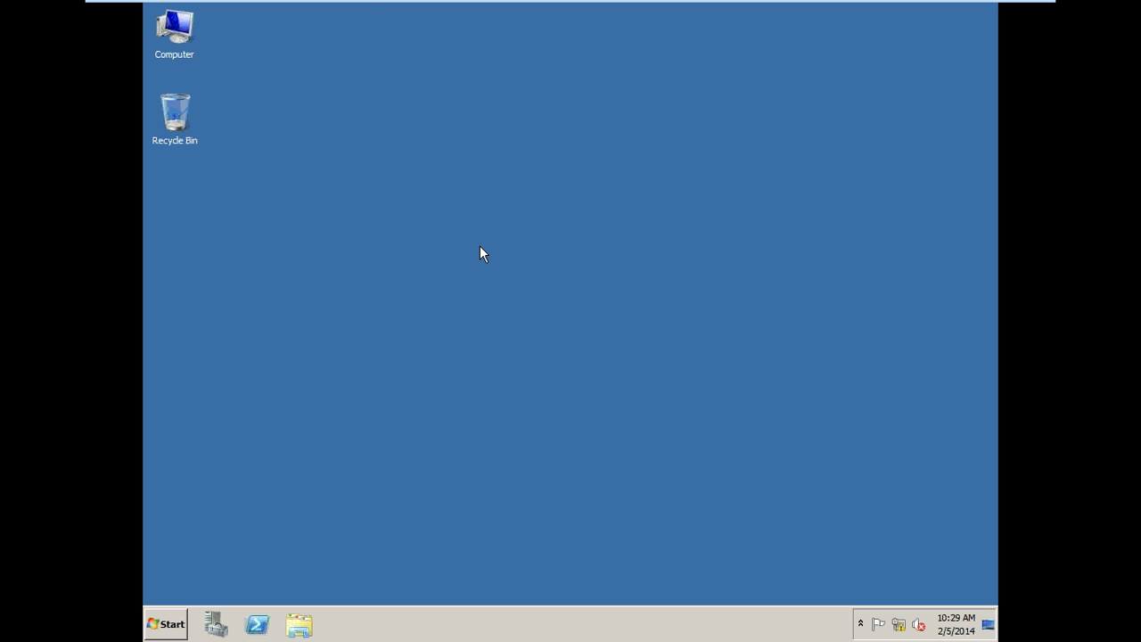
Force a Group Policy update by running gpupdate /force five times.
{"action": "key", "text": "super+r"}
{"action": "type", "text": "g"}
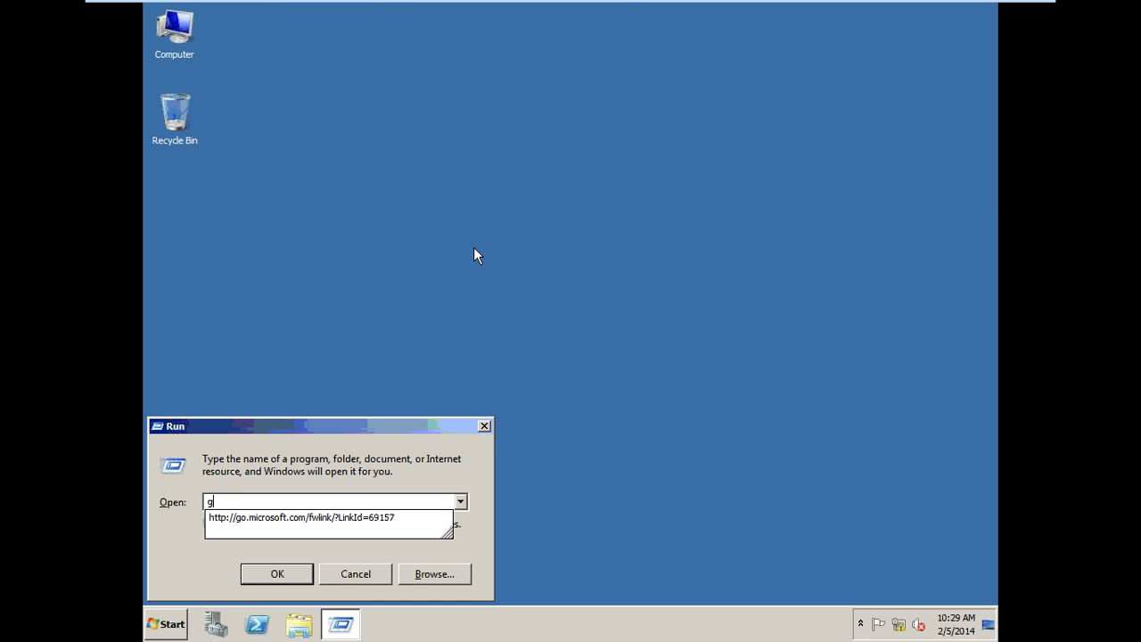
{"action": "type", "text": "pupd"}
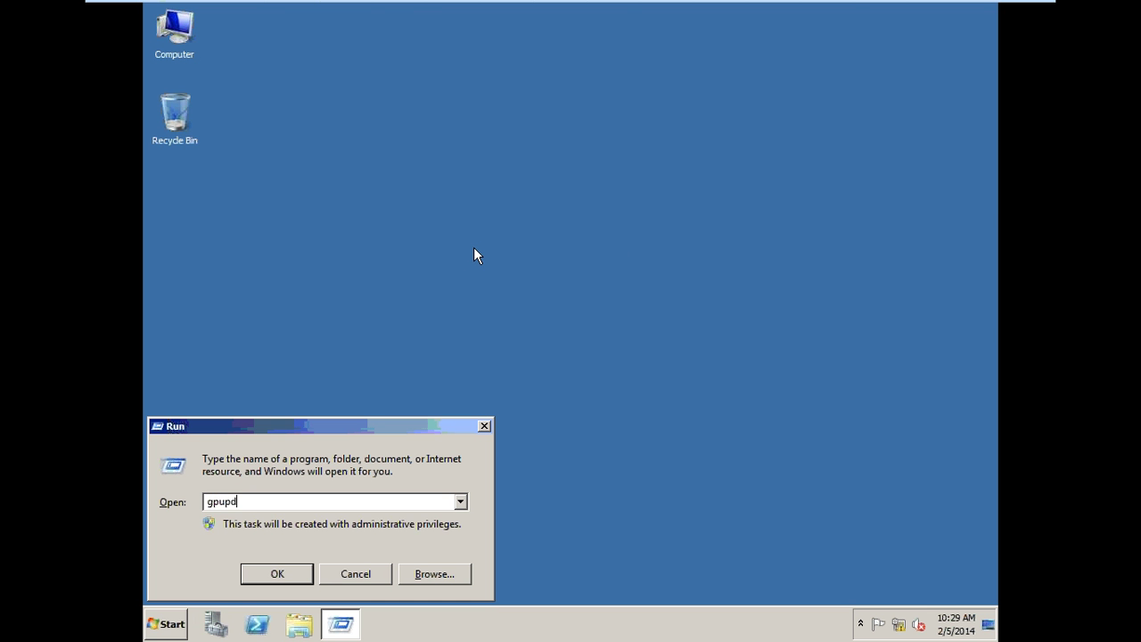
{"action": "type", "text": "ate /force"}
{"action": "key", "text": "Return"}
{"action": "key", "text": "super+r"}
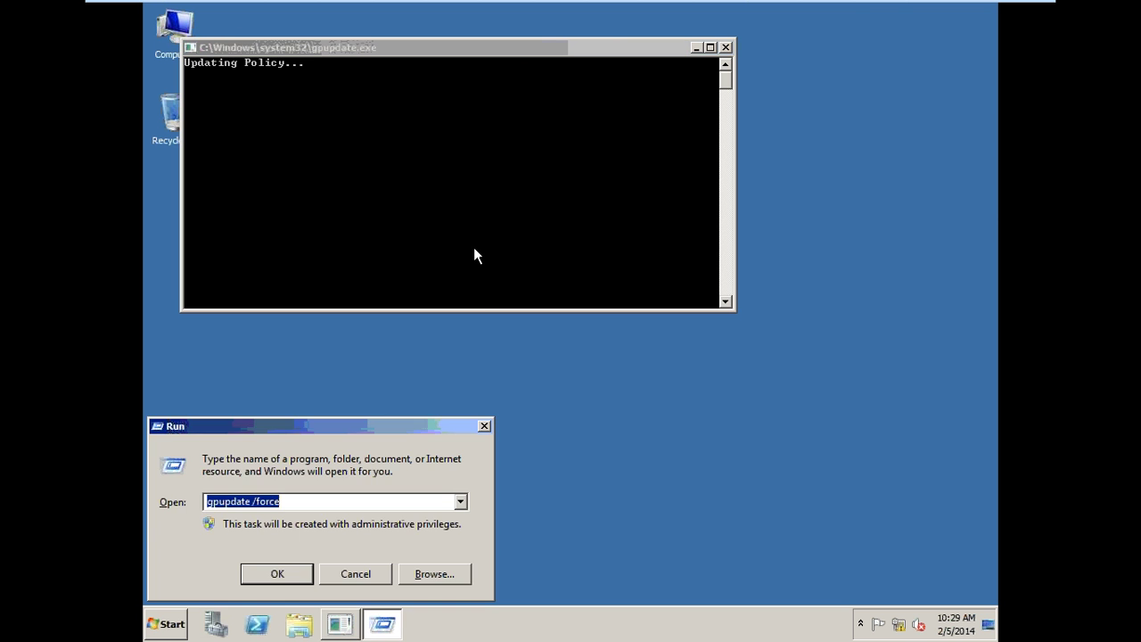
{"action": "key", "text": "Return"}
{"action": "key", "text": "super+r"}
{"action": "key", "text": "Return"}
{"action": "key", "text": "super+r"}
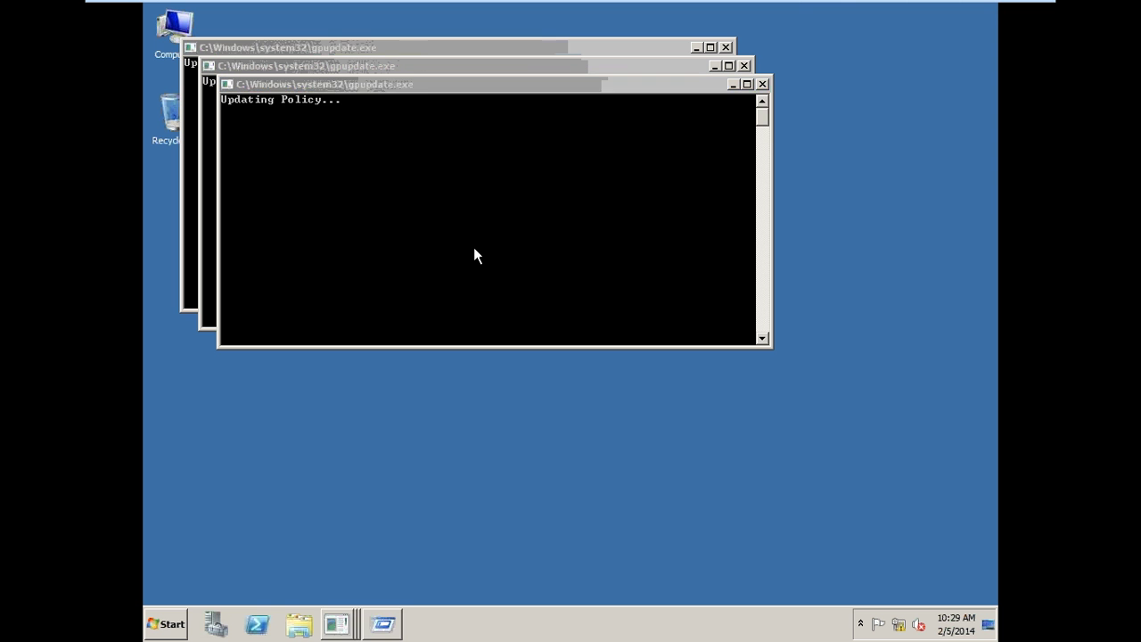
{"action": "key", "text": "Return"}
{"action": "key", "text": "super+r"}
{"action": "key", "text": "Return"}
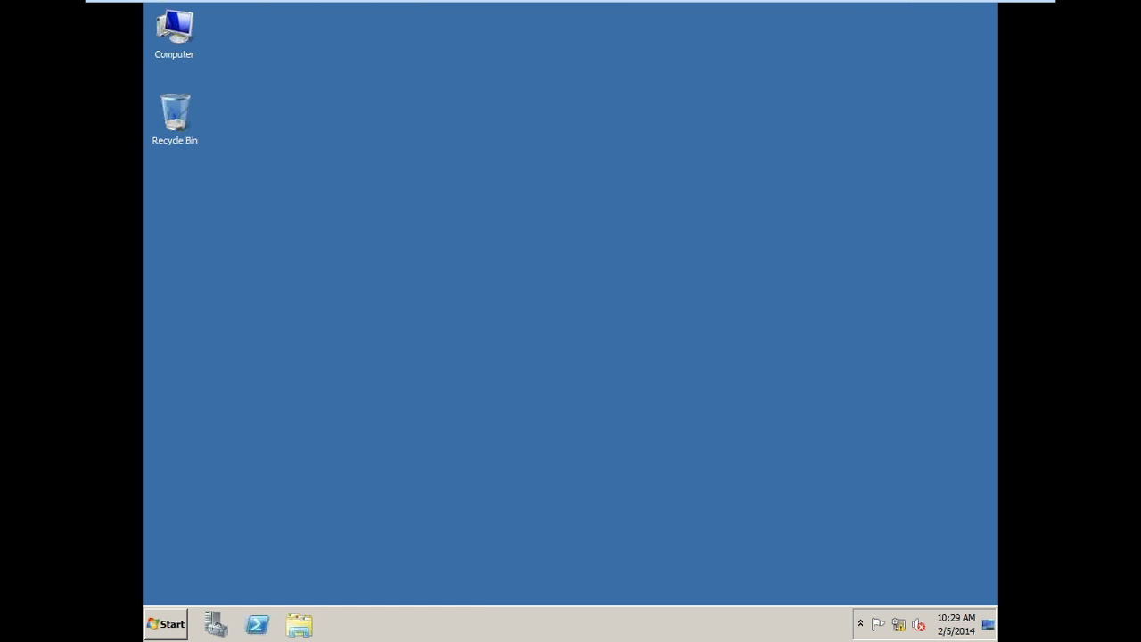
Open the DHCP console maximized, widen its tree, expand dc1.hcl.com and IPv4, and select Scope [152.16.0.0] fun.
{"action": "key", "text": "super"}
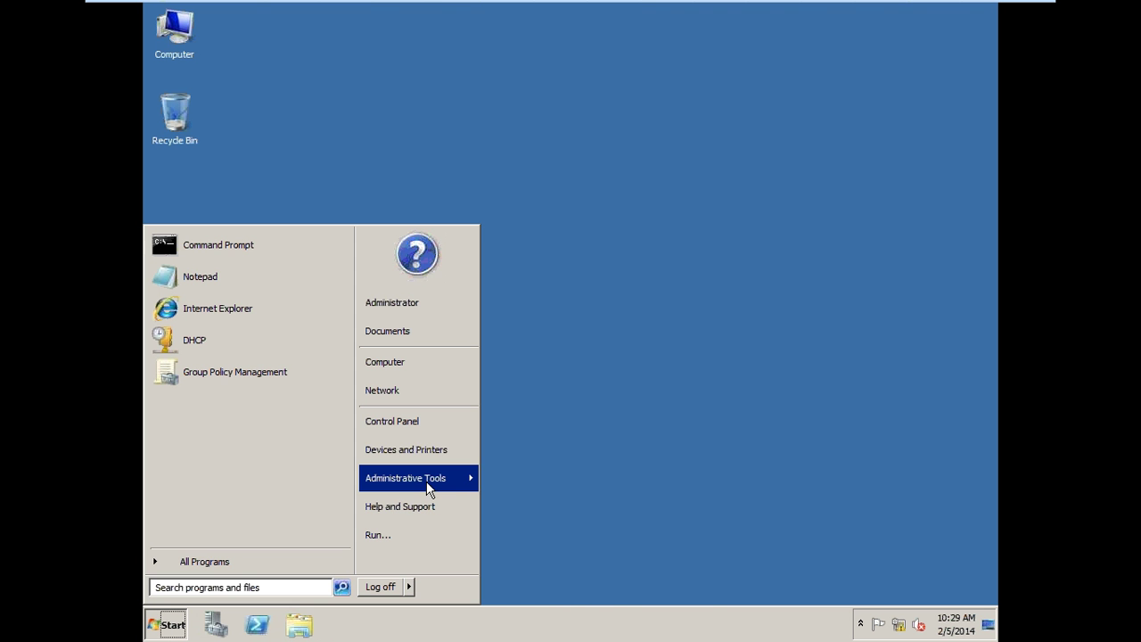
{"action": "mouse_move", "coordinate": [450, 475]}
{"action": "left_click", "coordinate": [543, 279]}
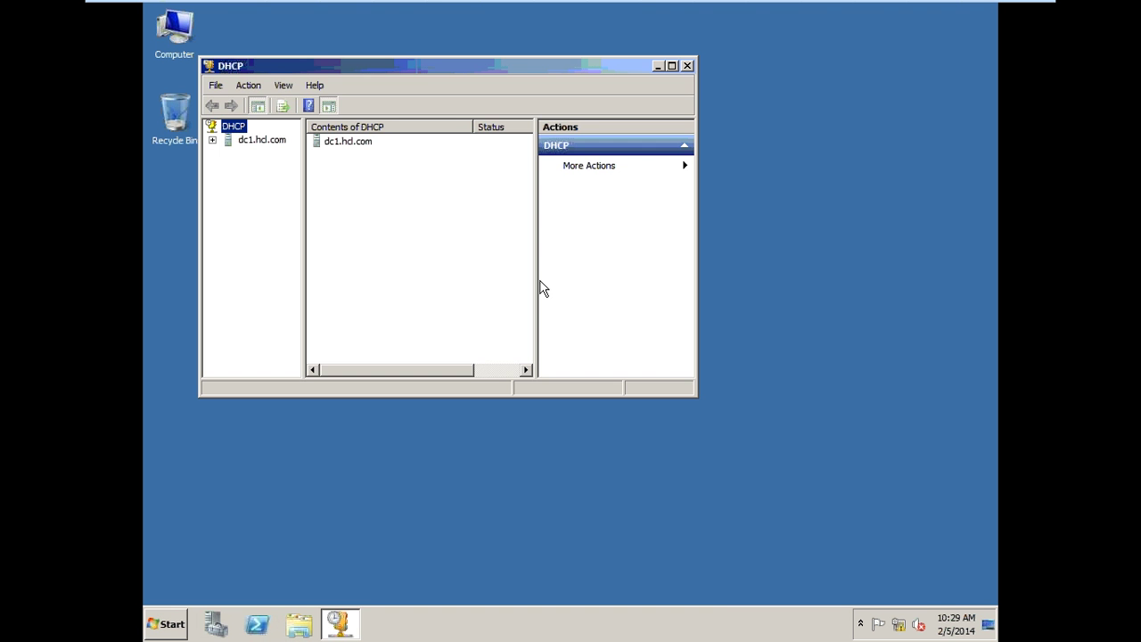
{"action": "double_click", "coordinate": [463, 66]}
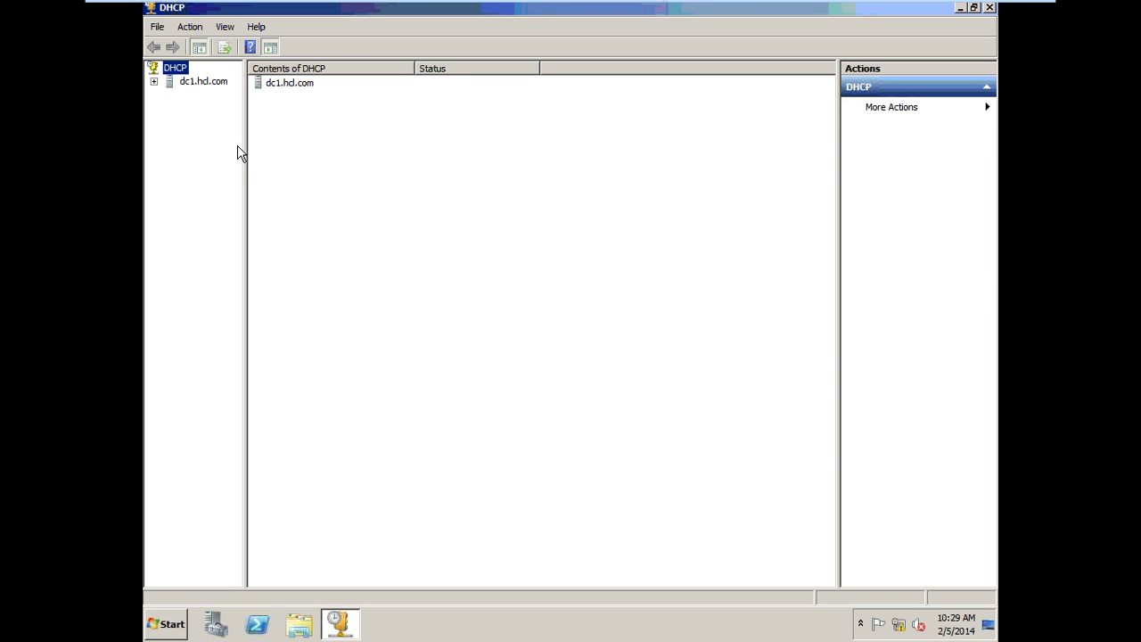
{"action": "left_click_drag", "start_coordinate": [245, 152], "coordinate": [379, 176]}
{"action": "double_click", "coordinate": [224, 83]}
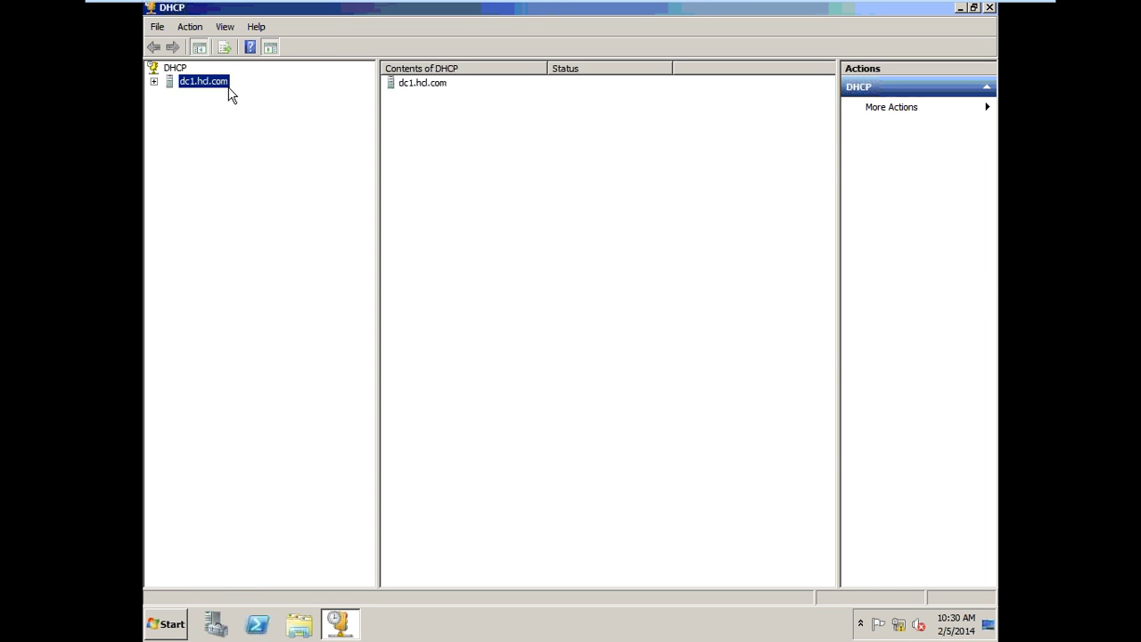
{"action": "double_click", "coordinate": [204, 95]}
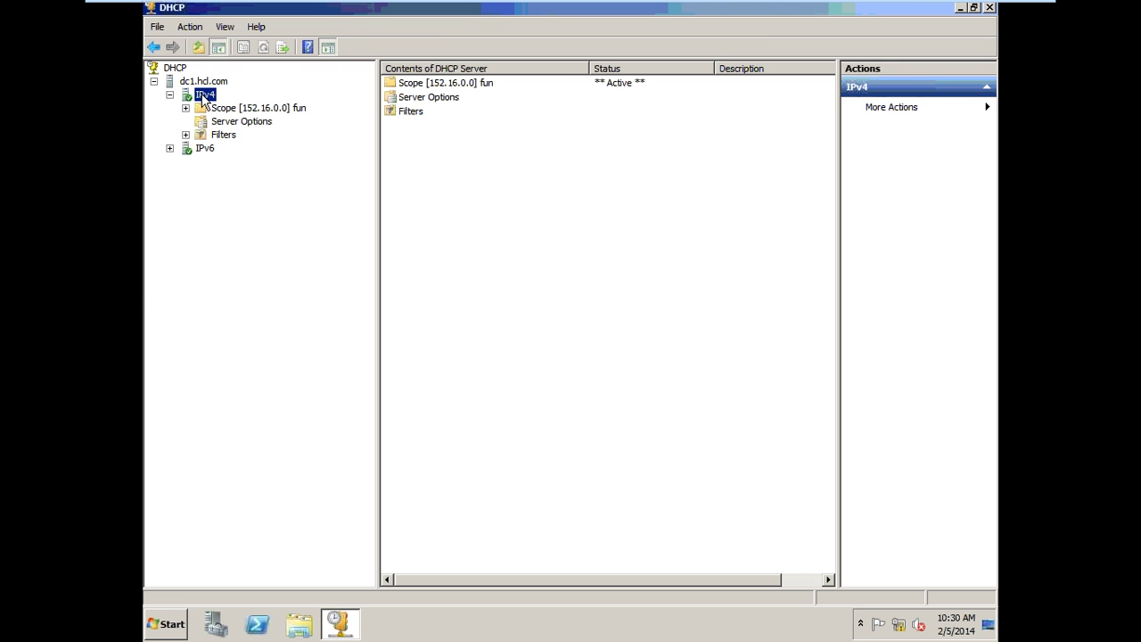
{"action": "left_click", "coordinate": [251, 109]}
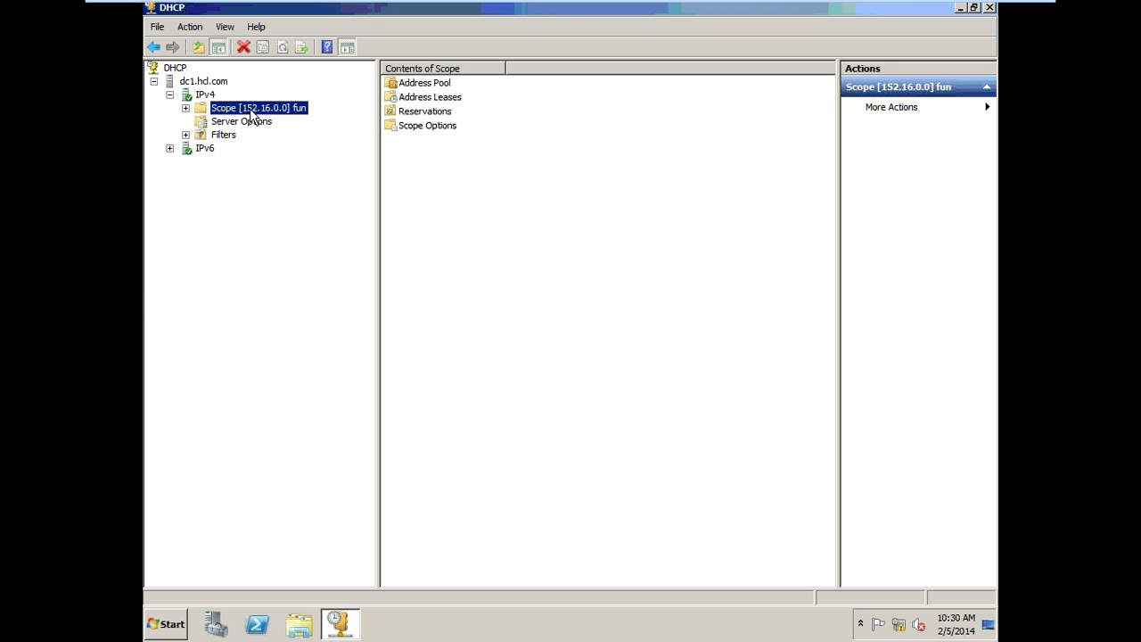
Switch to the Windows 7 virtual machine, check its IP configuration with ipconfig in a command prompt, and close the prompt.
{"action": "left_click", "coordinate": [365, 15]}
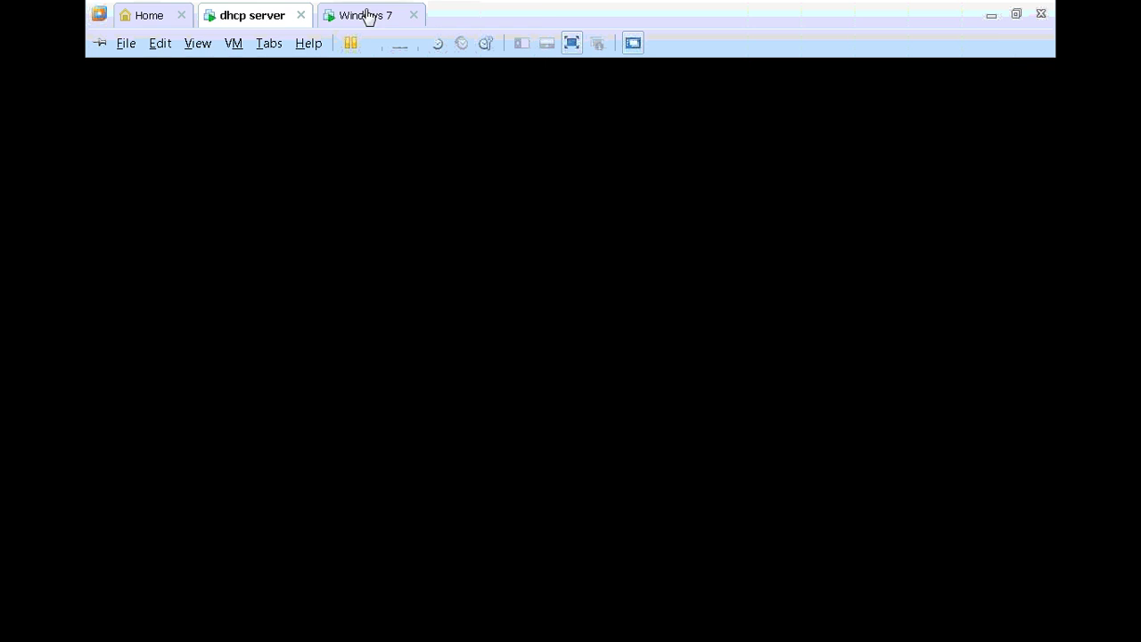
{"action": "key", "text": "super+r"}
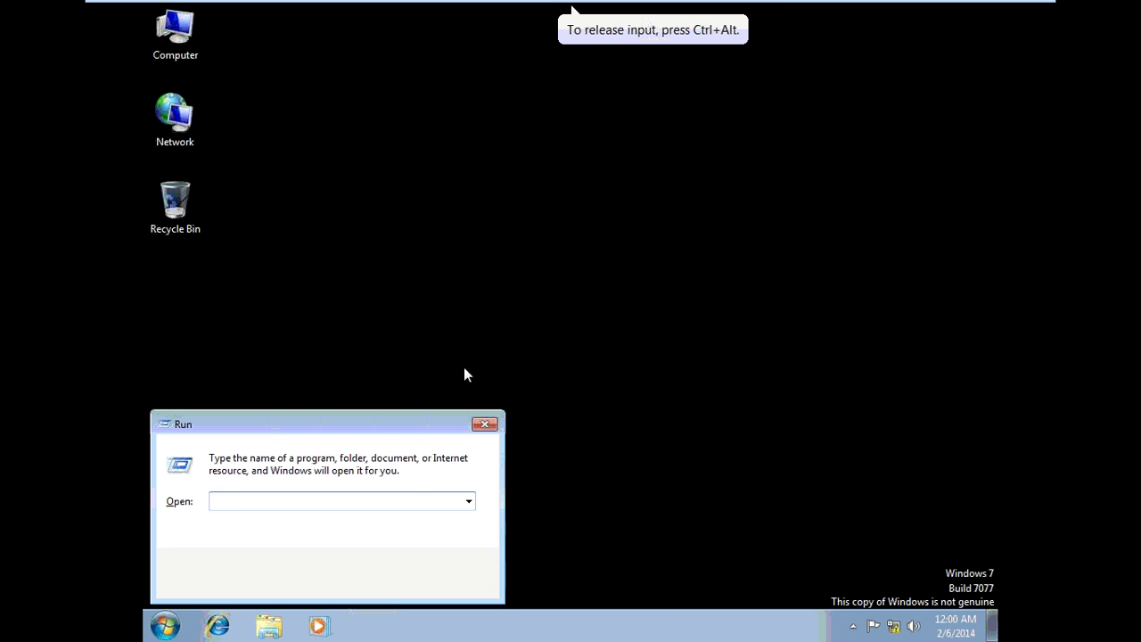
{"action": "key", "text": "Return"}
{"action": "type", "text": "i"}
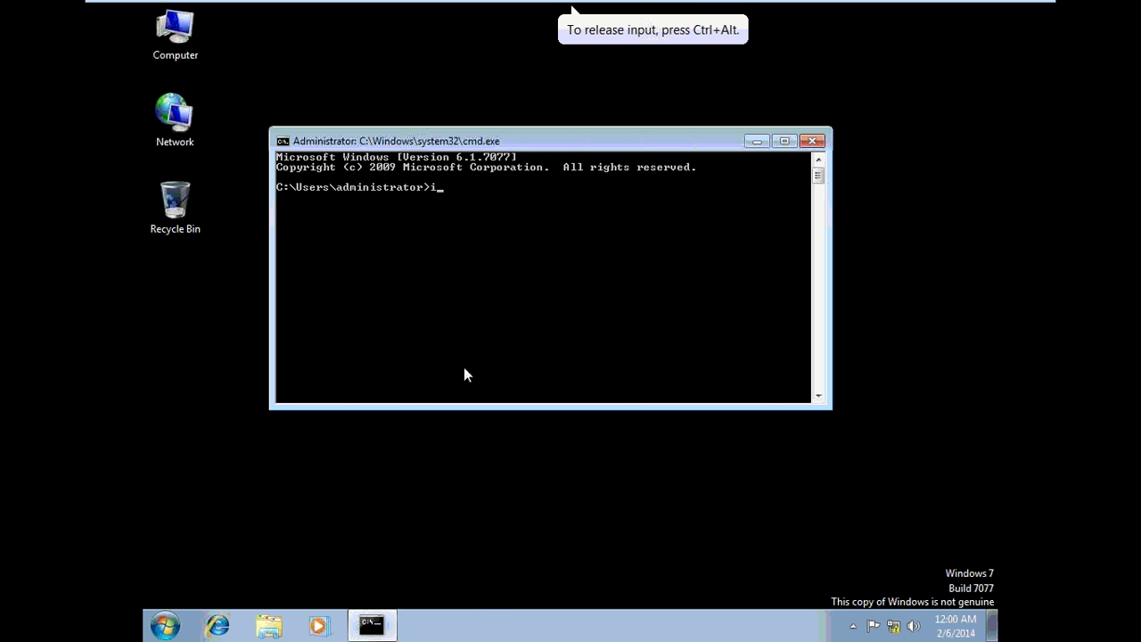
{"action": "type", "text": "pconfig"}
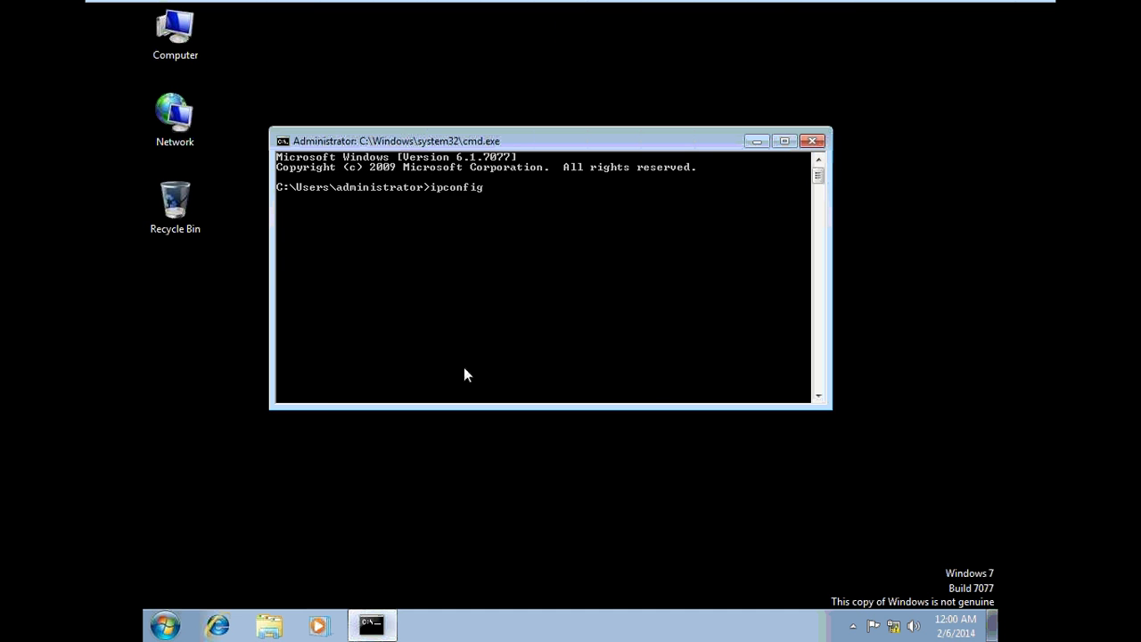
{"action": "key", "text": "Return"}
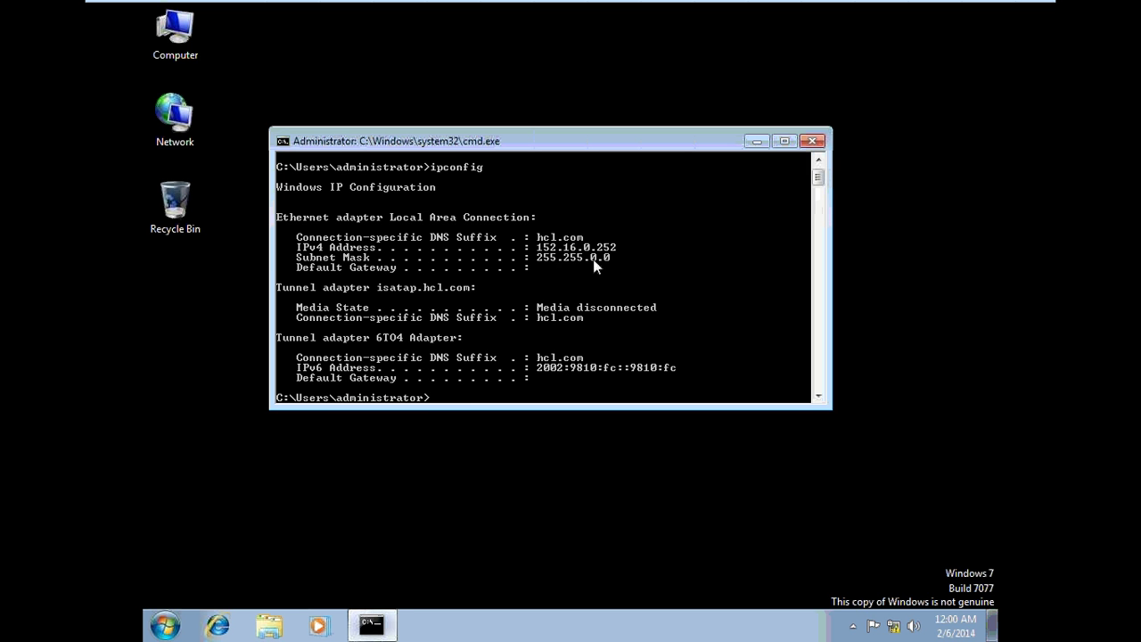
{"action": "left_click", "coordinate": [812, 140]}
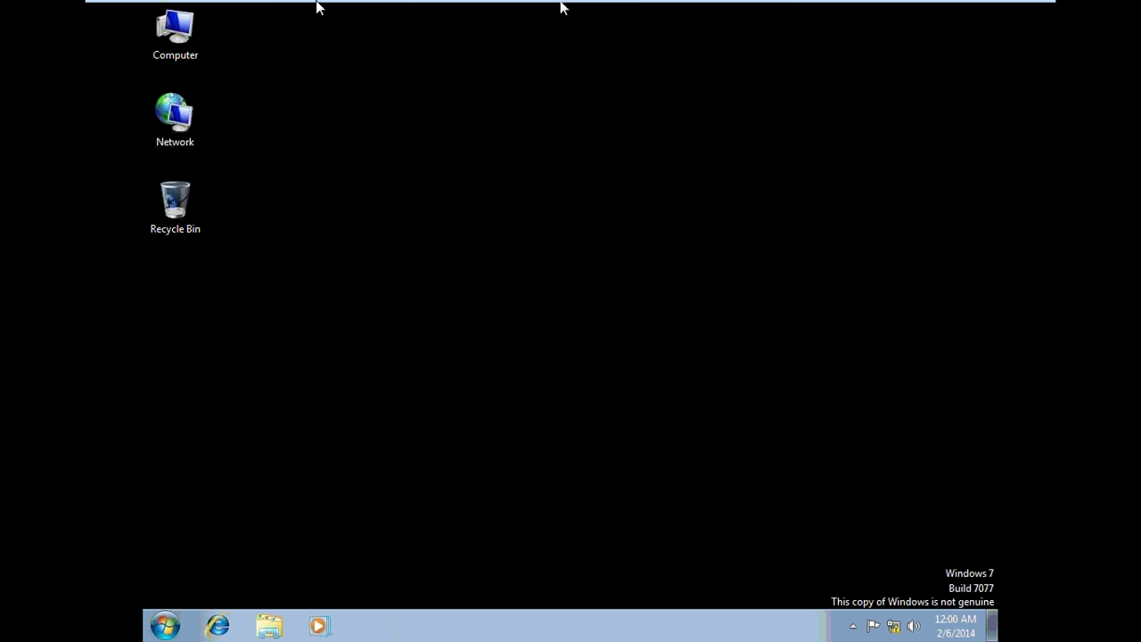
Return to the dhcp server virtual machine and view the Network Access Protection settings in the properties of Scope [152.16.0.0] fun.
{"action": "left_click", "coordinate": [261, 12]}
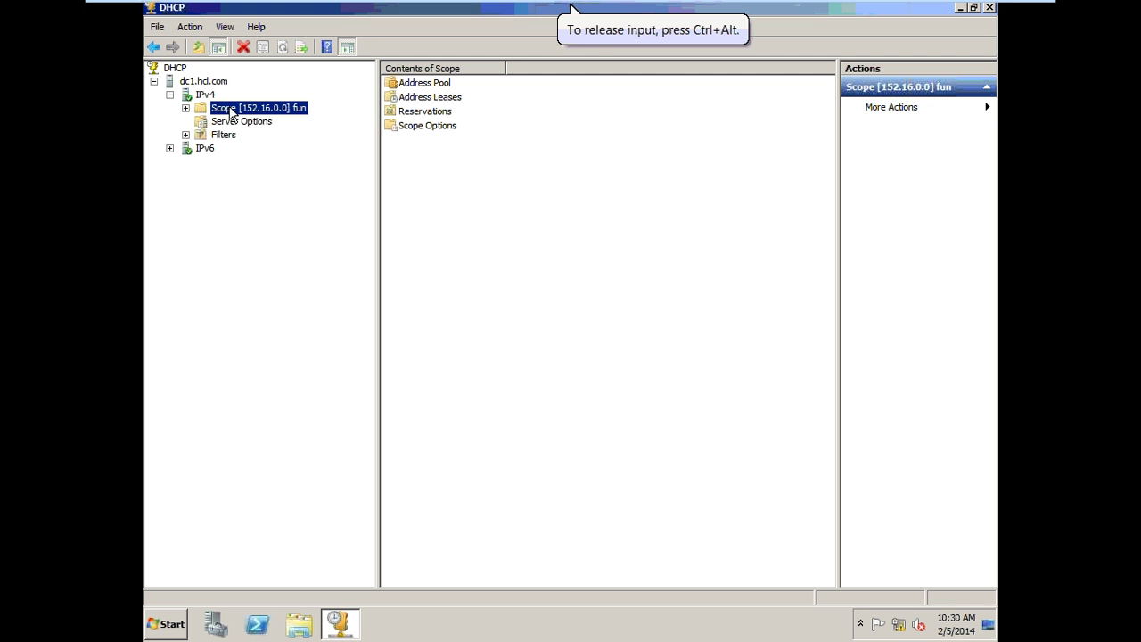
{"action": "right_click", "coordinate": [231, 113]}
{"action": "left_click", "coordinate": [302, 274]}
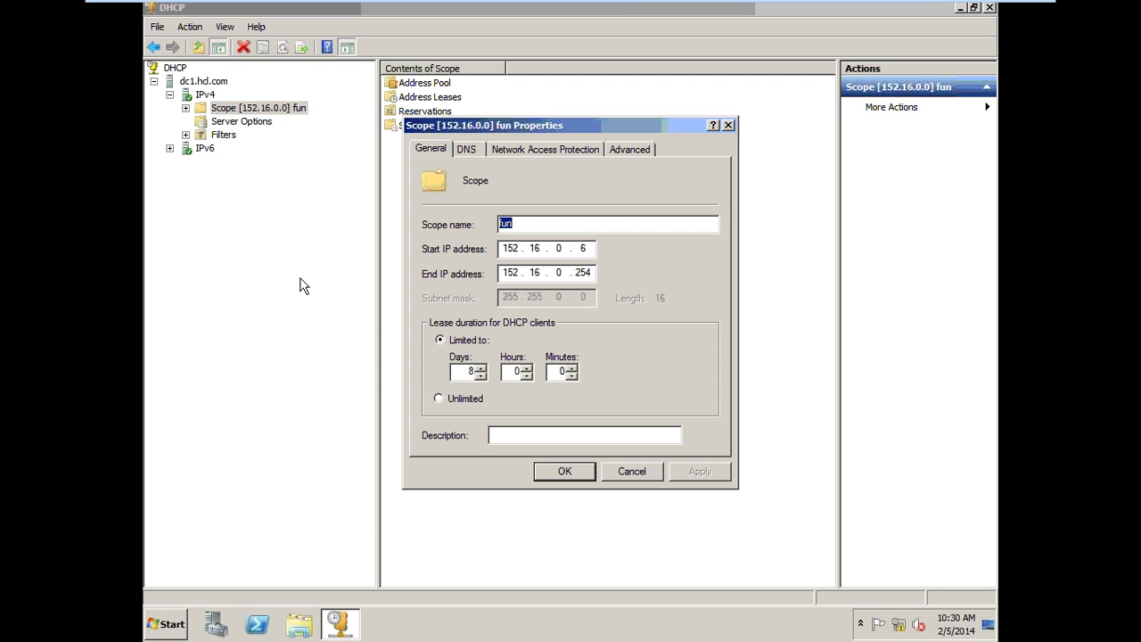
{"action": "left_click", "coordinate": [523, 153]}
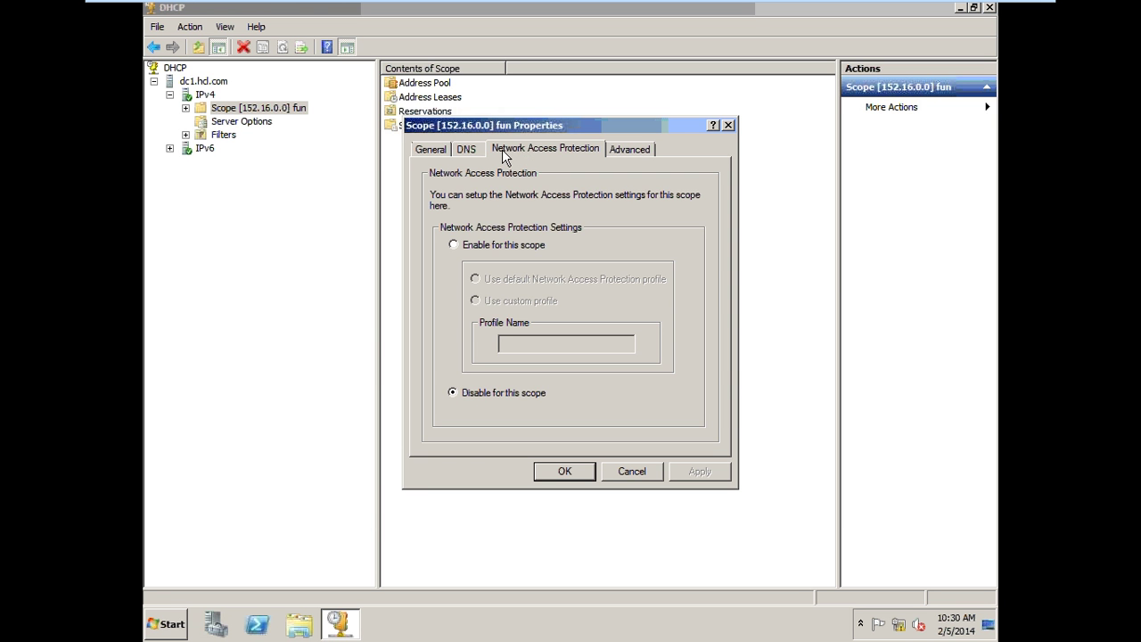
{"action": "left_click", "coordinate": [615, 474]}
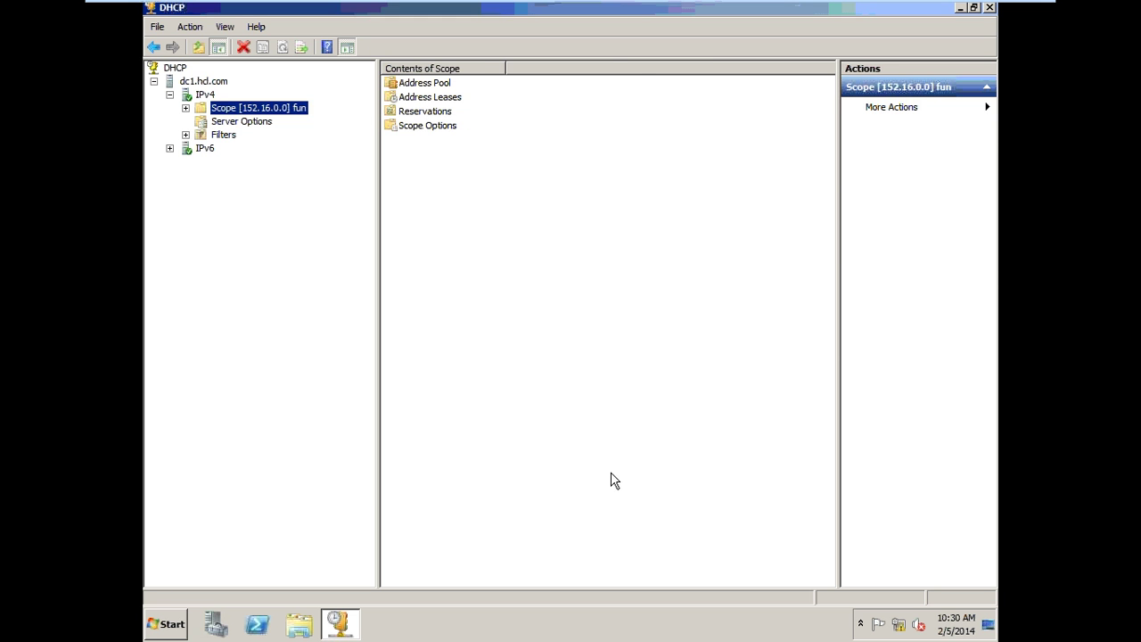
{"action": "left_click", "coordinate": [206, 96]}
{"action": "right_click", "coordinate": [208, 98]}
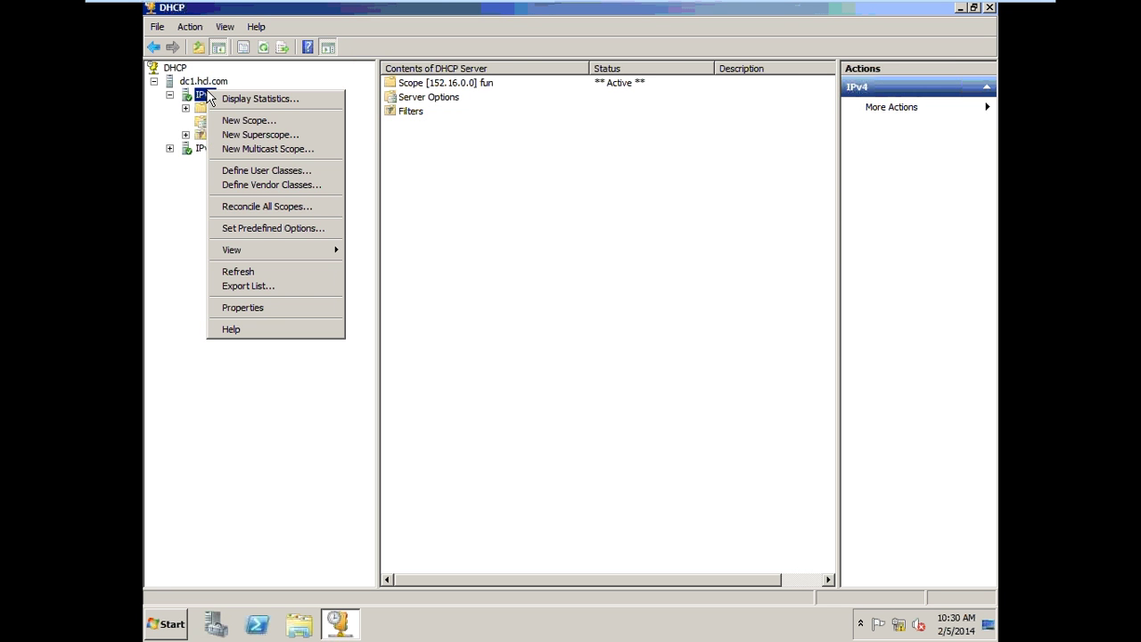
{"action": "left_click", "coordinate": [281, 307]}
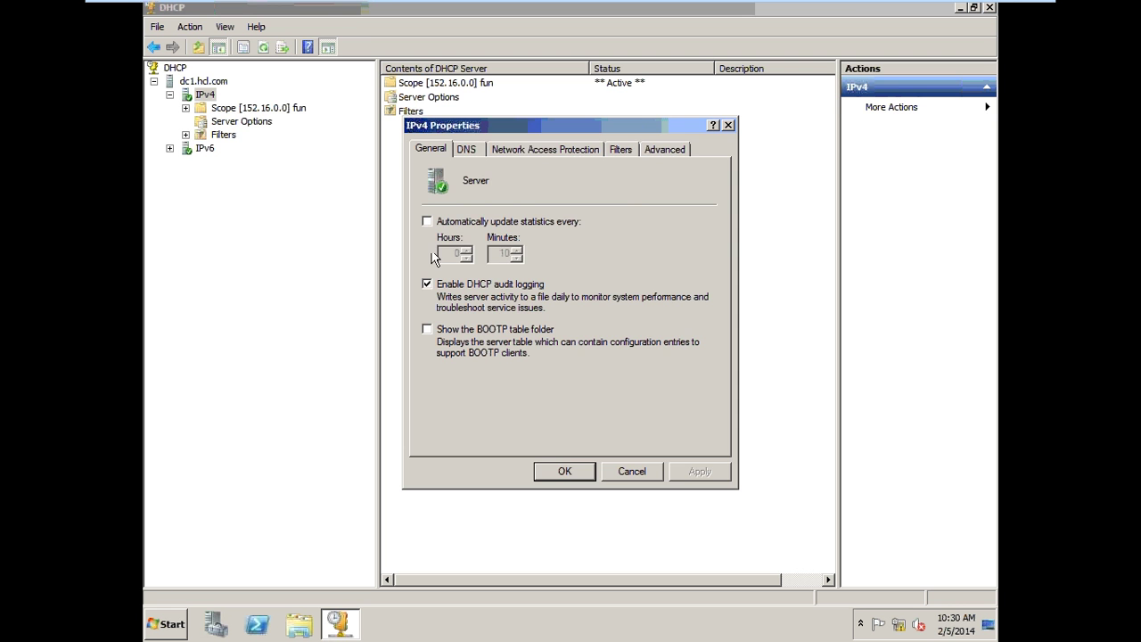
{"action": "key", "text": "Escape"}
Enable Network Access Protection on all IPv4 scopes with Restricted Access when NPS is unreachable, apply it, and close the DHCP console.
{"action": "right_click", "coordinate": [213, 99]}
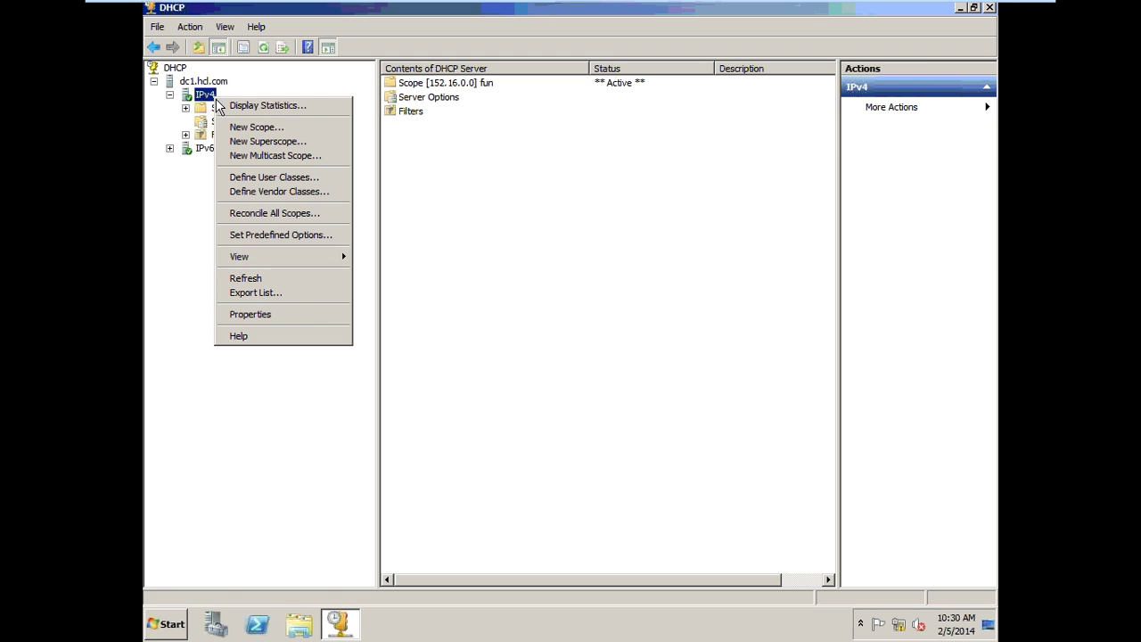
{"action": "left_click", "coordinate": [303, 308]}
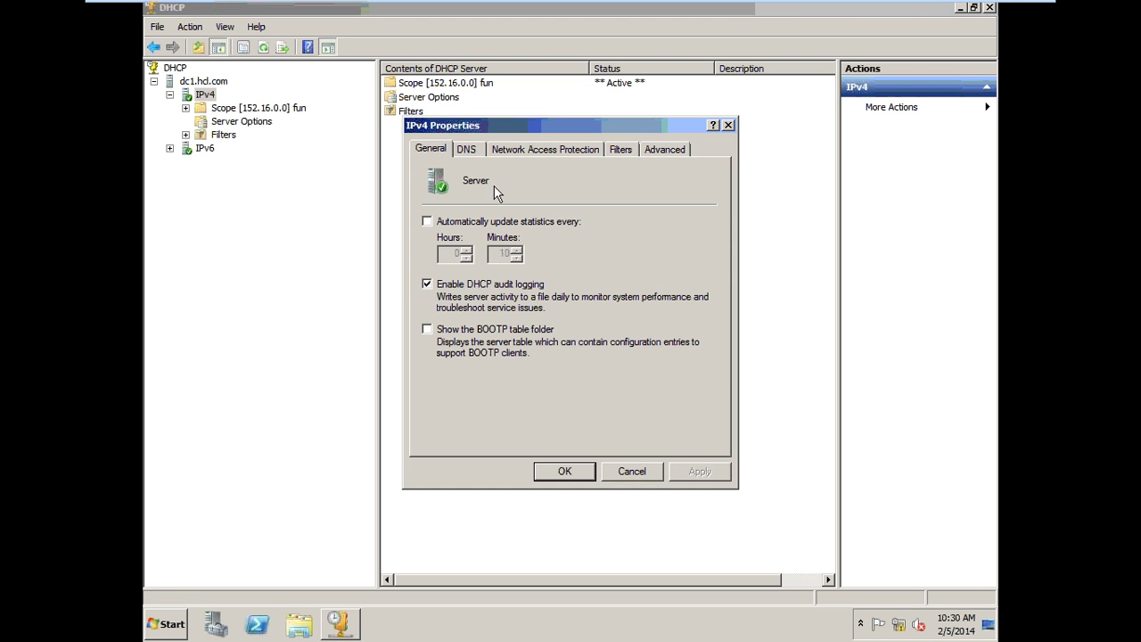
{"action": "left_click", "coordinate": [531, 152]}
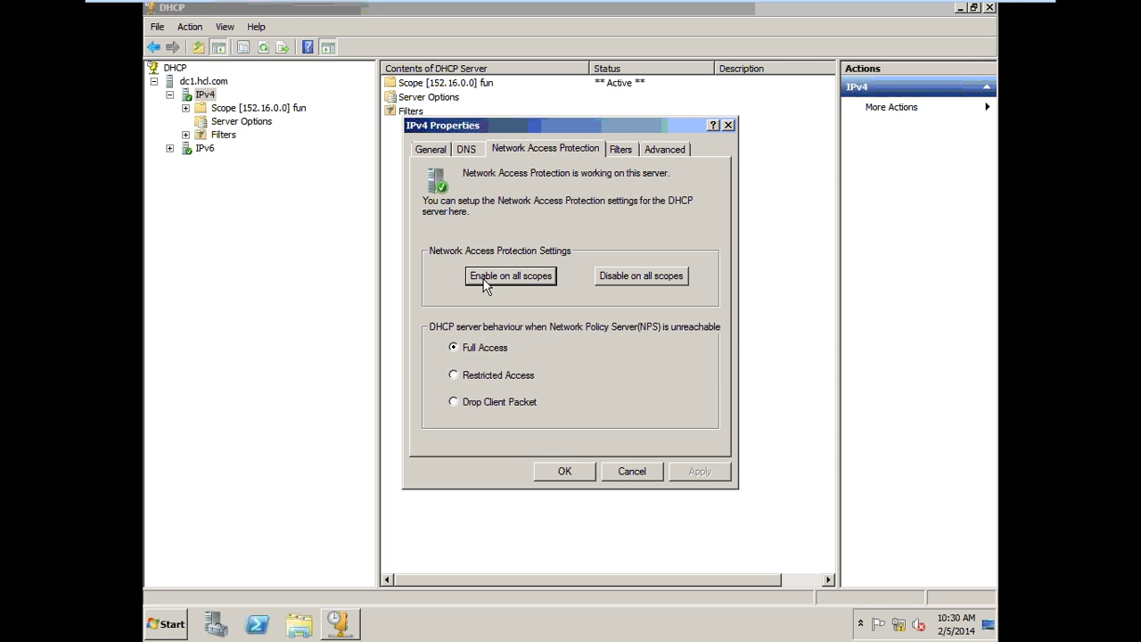
{"action": "left_click", "coordinate": [482, 379]}
{"action": "left_click", "coordinate": [506, 277]}
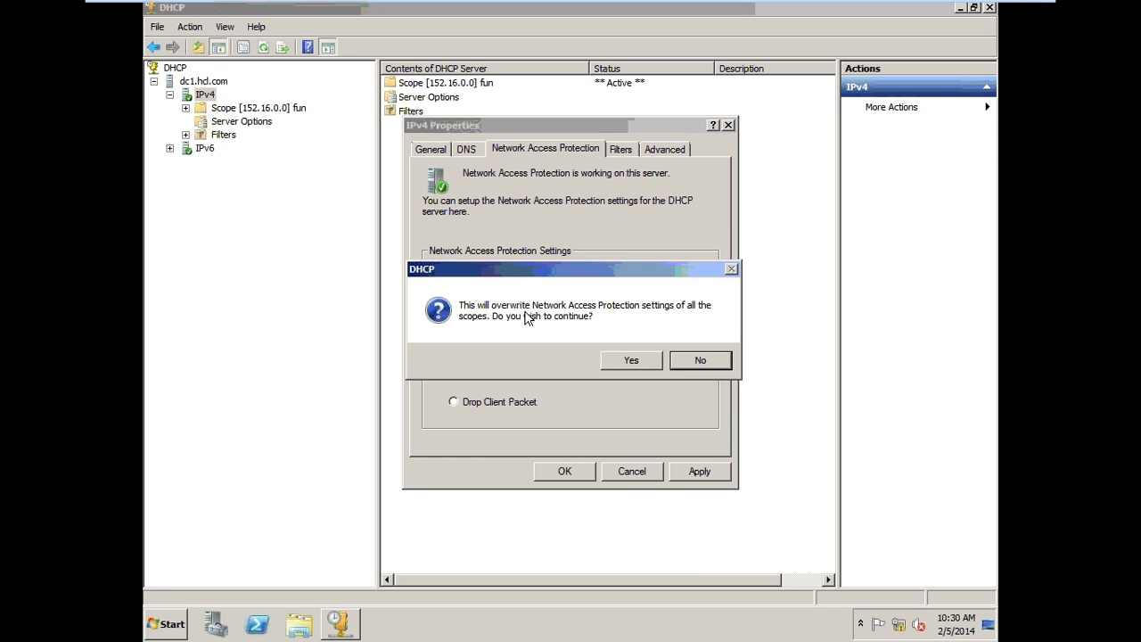
{"action": "left_click", "coordinate": [623, 360]}
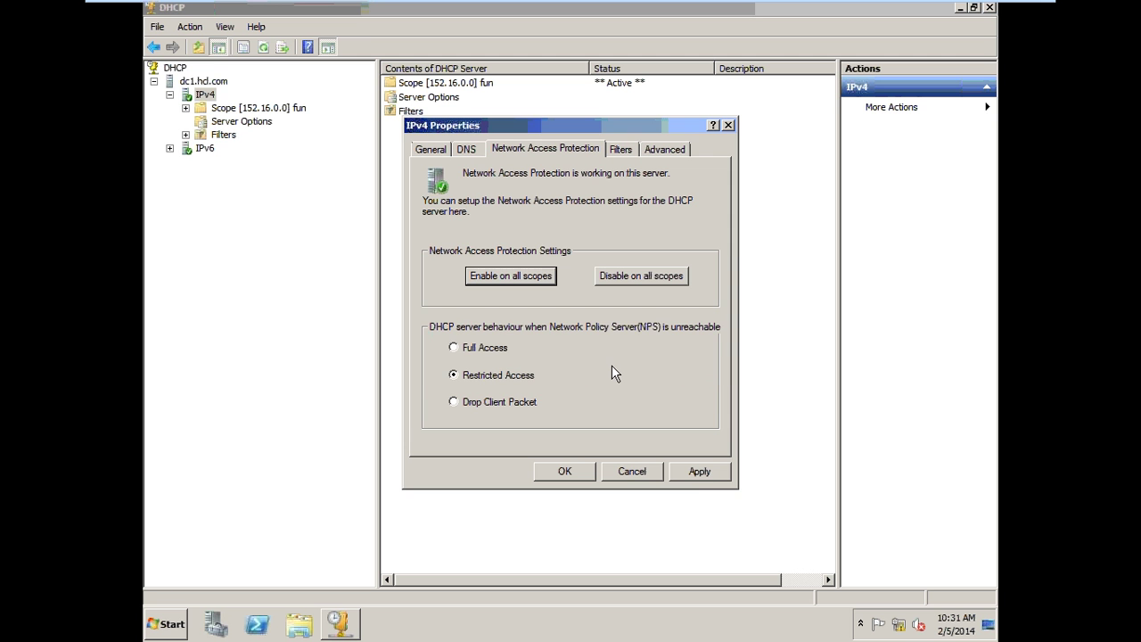
{"action": "left_click", "coordinate": [693, 474]}
{"action": "left_click", "coordinate": [556, 476]}
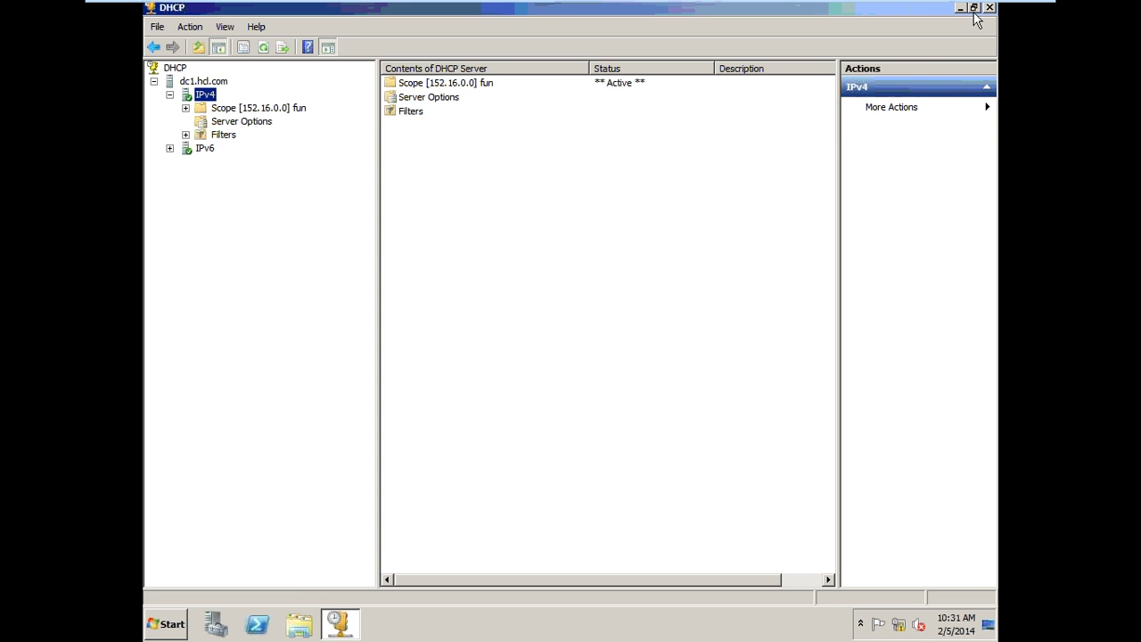
{"action": "left_click", "coordinate": [986, 8]}
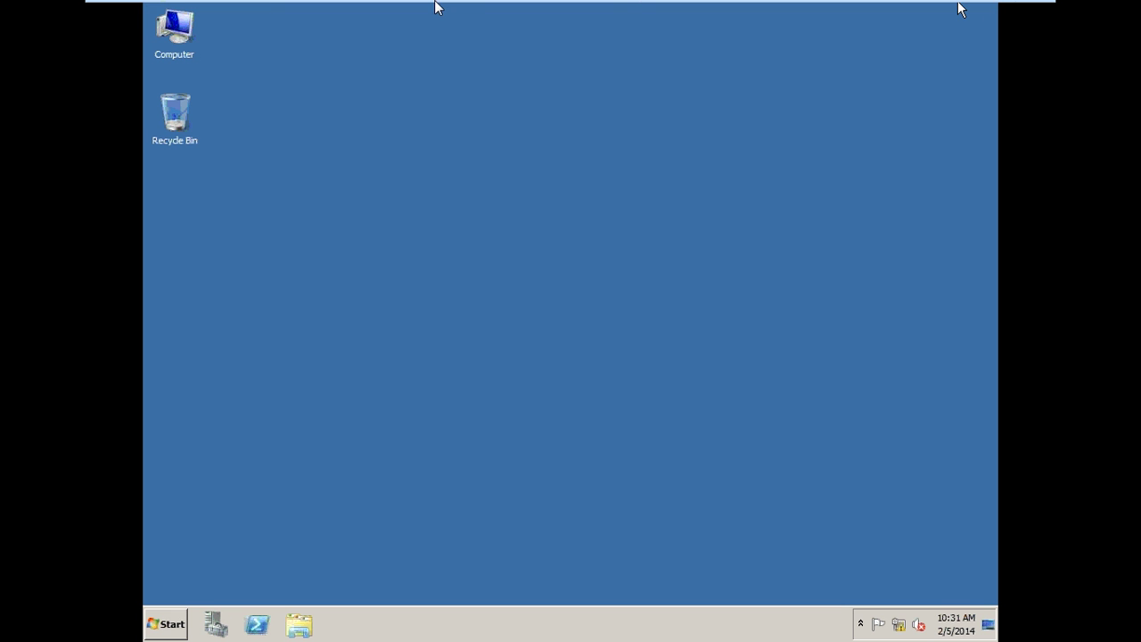
Switch to the Windows 7 virtual machine, open a command prompt at C:\, and run ipconfig.
{"action": "left_click", "coordinate": [360, 15]}
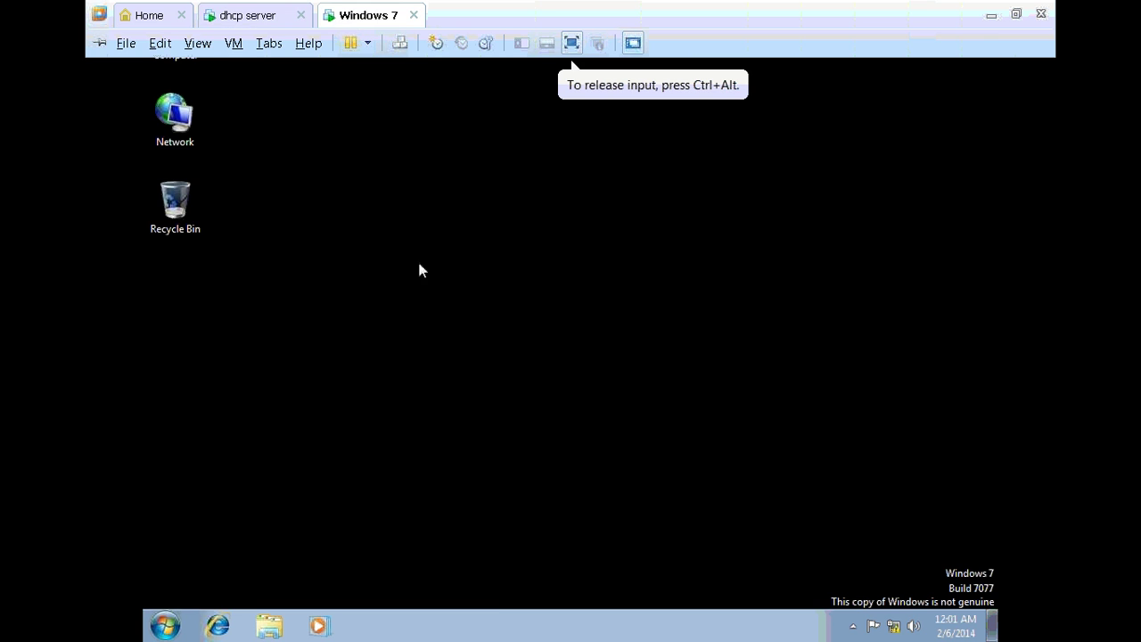
{"action": "key", "text": "super+r"}
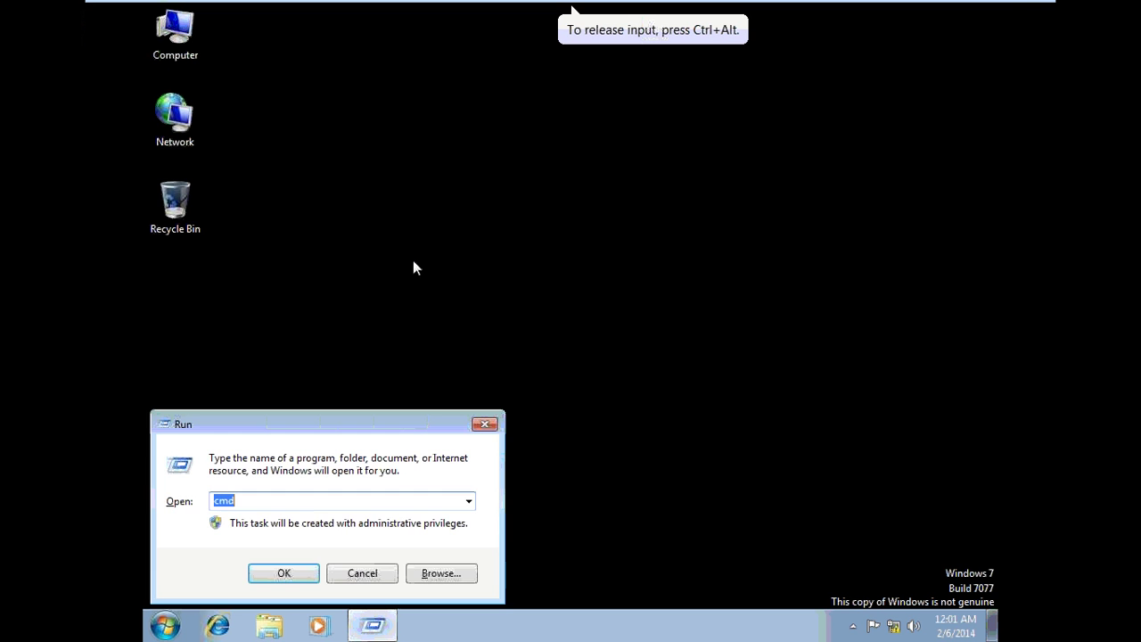
{"action": "key", "text": "Return"}
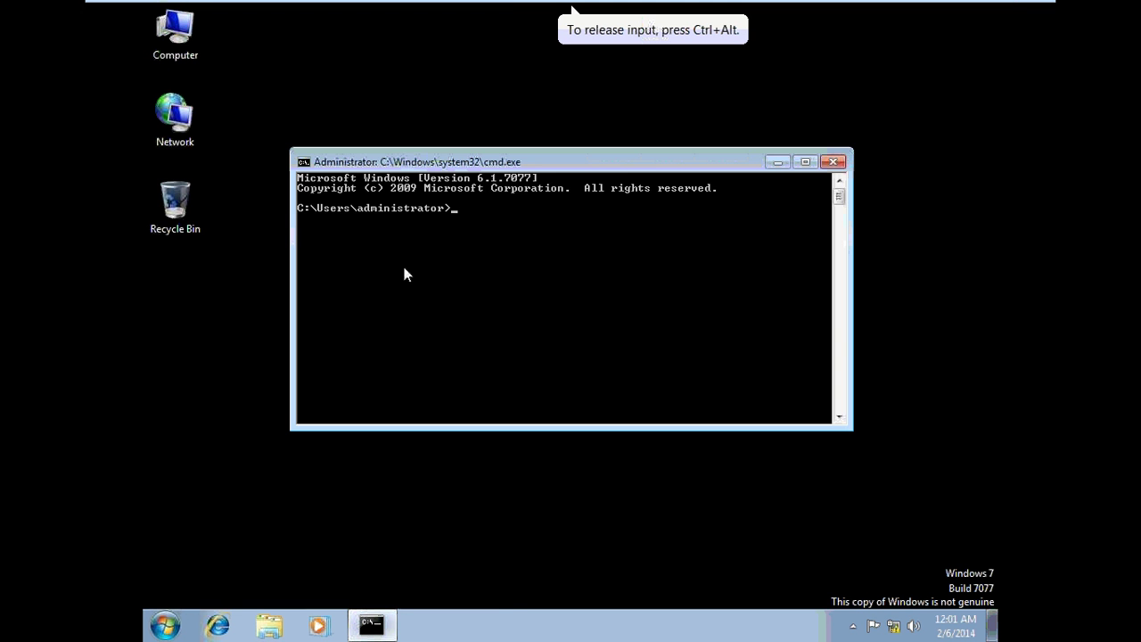
{"action": "type", "text": "cd\\"}
{"action": "key", "text": "Return"}
{"action": "type", "text": "i"}
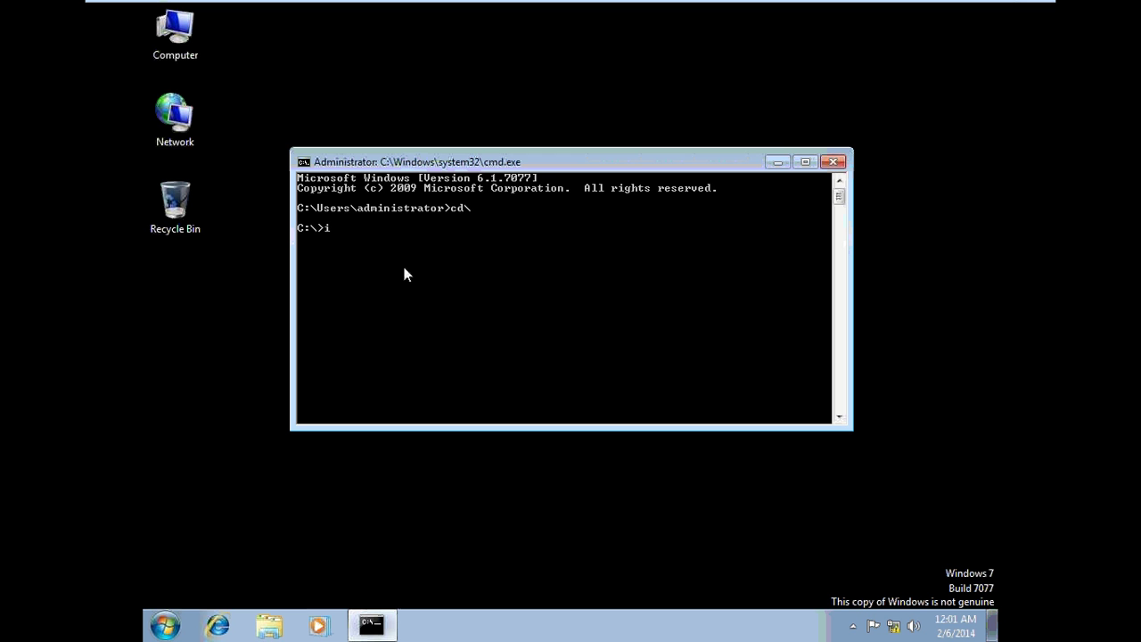
{"action": "type", "text": "pconfig"}
{"action": "key", "text": "Return"}
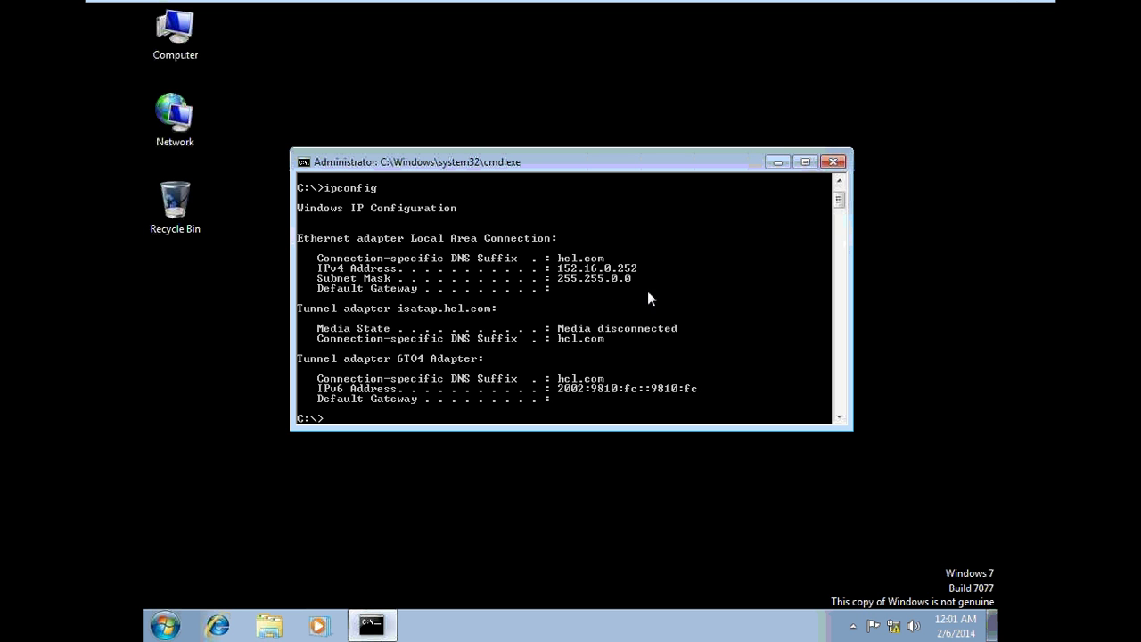
Release the client's IP address with ipconfig /release, request a new one with ipconfig /renew, and enlarge the command prompt window.
{"action": "type", "text": "ipconfig /release"}
{"action": "key", "text": "Return"}
{"action": "key", "text": "Up"}
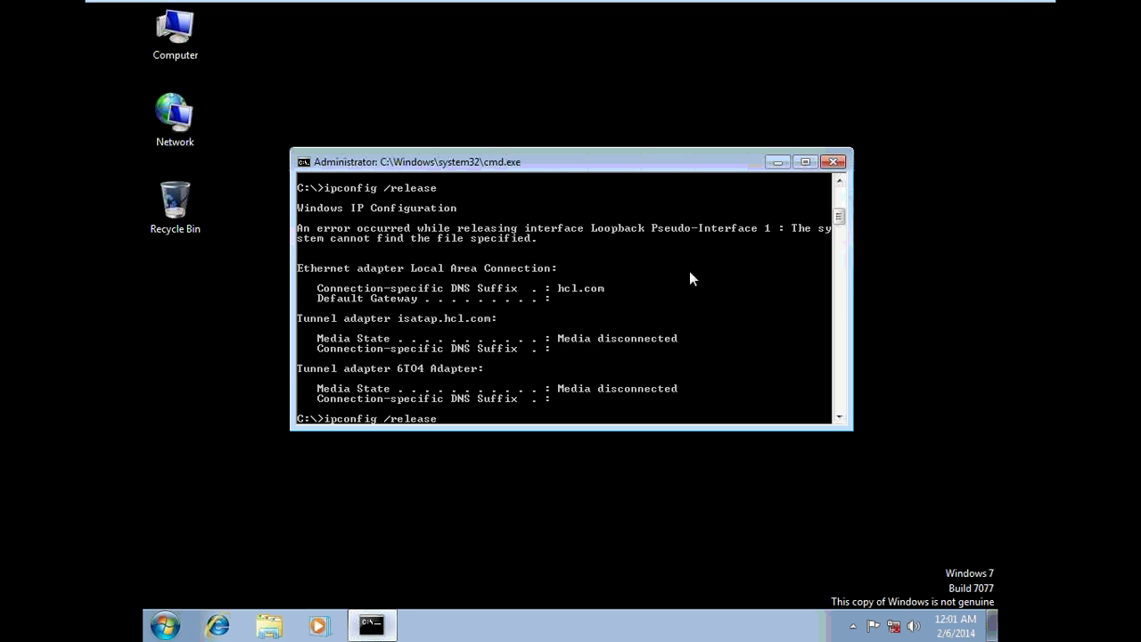
{"action": "key", "text": "BackSpace"}
{"action": "key", "text": "BackSpace"}
{"action": "key", "text": "BackSpace"}
{"action": "key", "text": "BackSpace"}
{"action": "key", "text": "BackSpace"}
{"action": "type", "text": "new"}
{"action": "key", "text": "Return"}
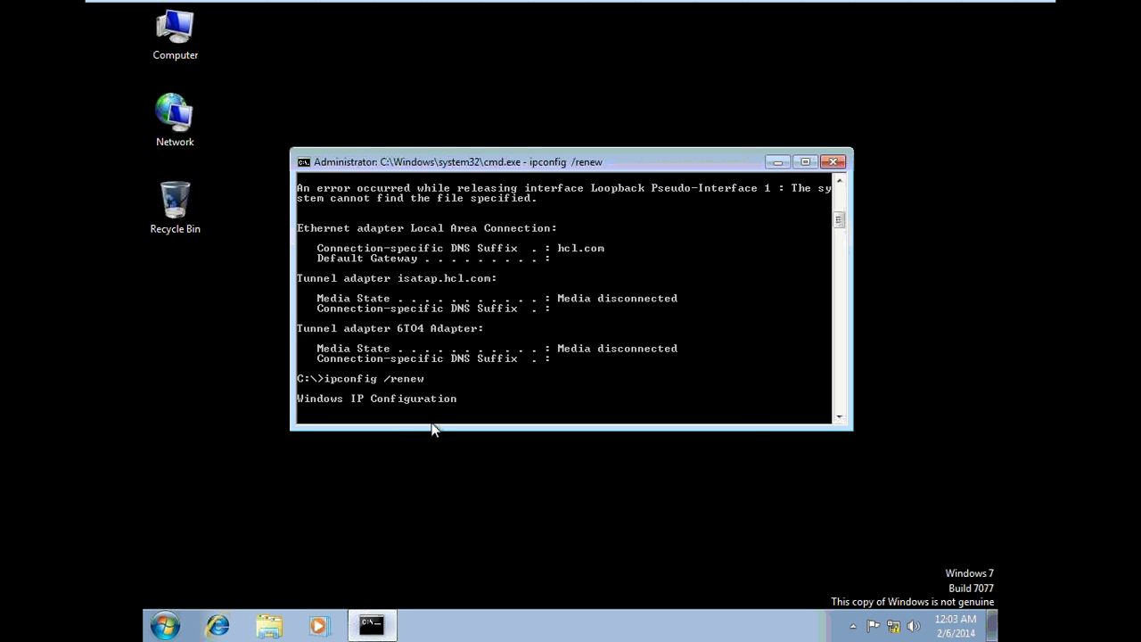
{"action": "left_click_drag", "start_coordinate": [436, 430], "coordinate": [445, 479]}
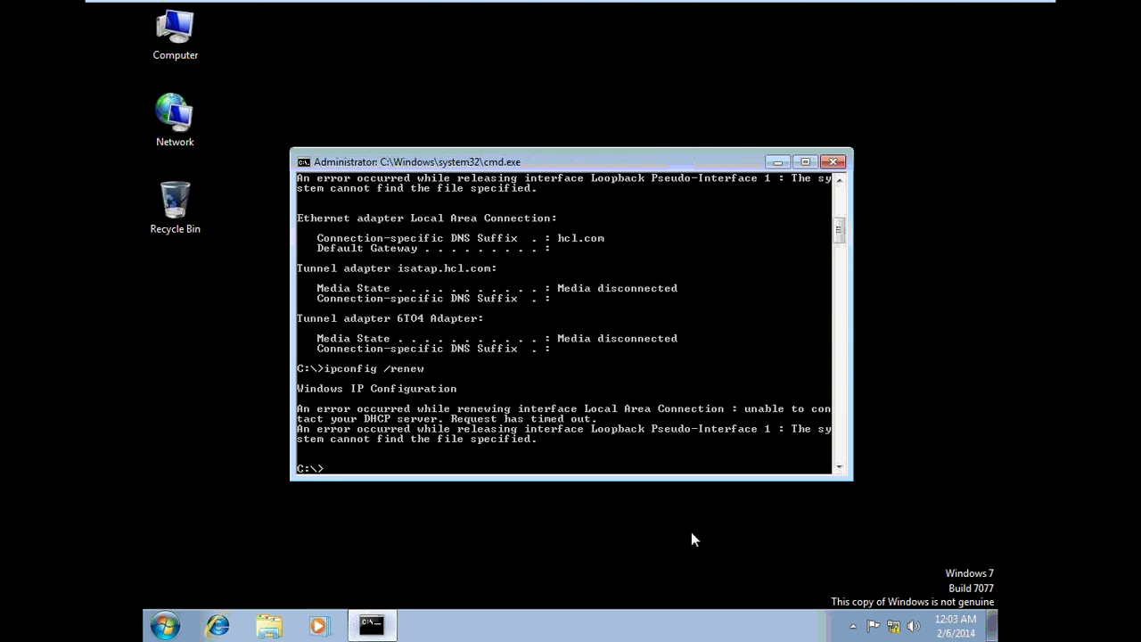
Run ipconfig /release two more times on the Windows 7 client.
{"action": "key", "text": "Up"}
{"action": "key", "text": "BackSpace"}
{"action": "key", "text": "BackSpace"}
{"action": "key", "text": "BackSpace"}
{"action": "key", "text": "BackSpace"}
{"action": "key", "text": "BackSpace"}
{"action": "key", "text": "Up"}
{"action": "key", "text": "Return"}
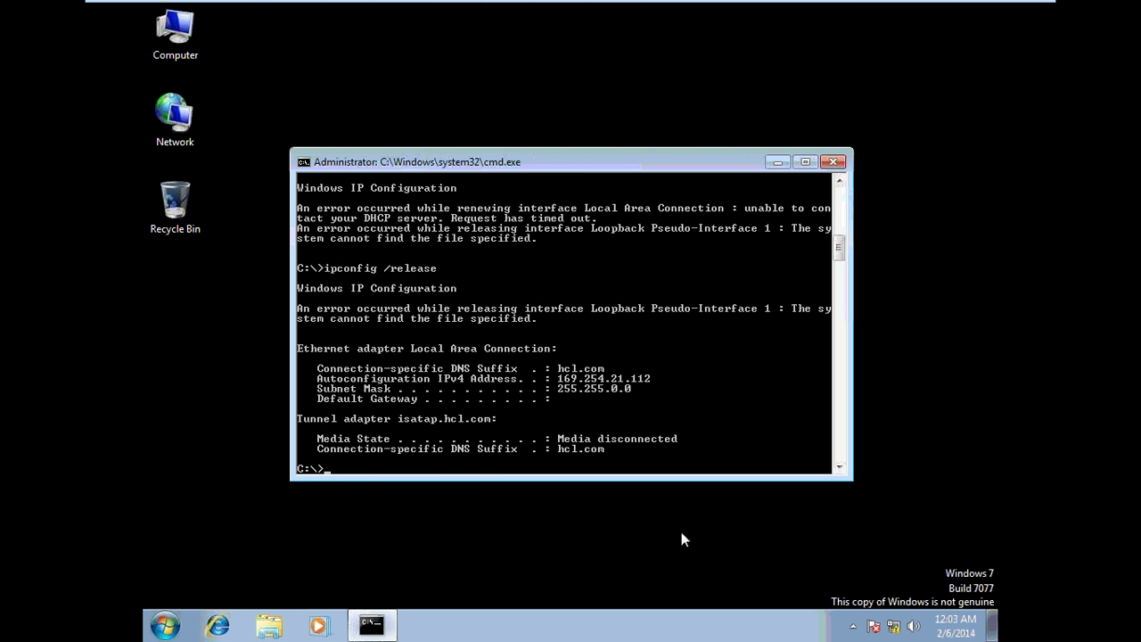
{"action": "key", "text": "Up"}
{"action": "key", "text": "Return"}
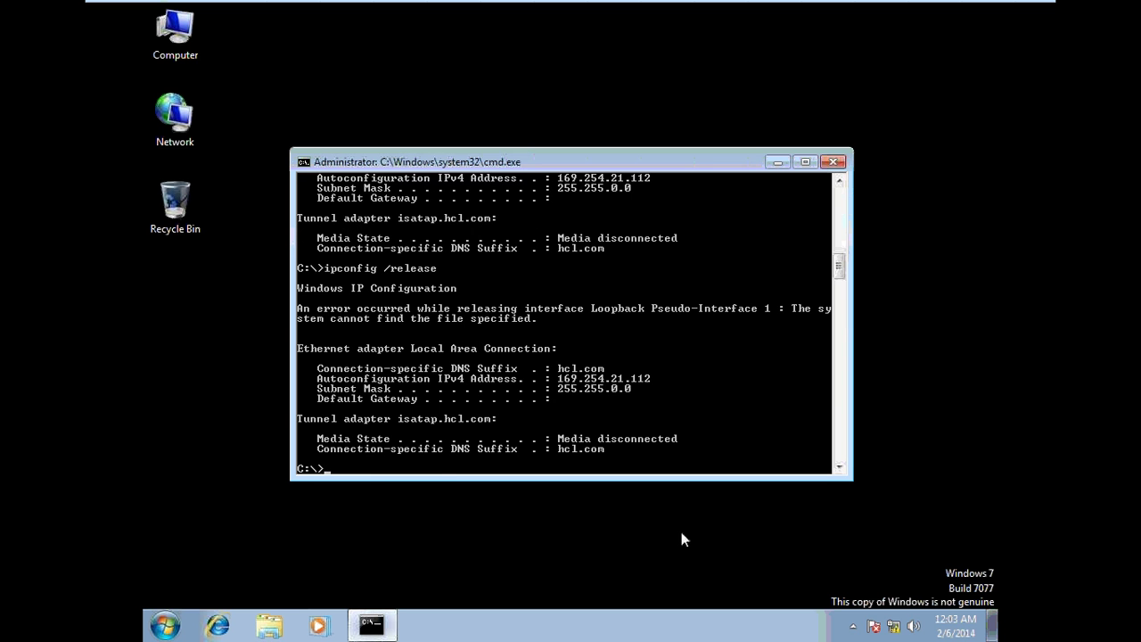
Run ipconfig /renew on the Windows 7 client, then make the command prompt window taller and move it higher on the desktop.
{"action": "key", "text": "Up"}
{"action": "key", "text": "BackSpace"}
{"action": "key", "text": "BackSpace"}
{"action": "key", "text": "BackSpace"}
{"action": "key", "text": "BackSpace"}
{"action": "key", "text": "BackSpace"}
{"action": "type", "text": "new"}
{"action": "key", "text": "Return"}
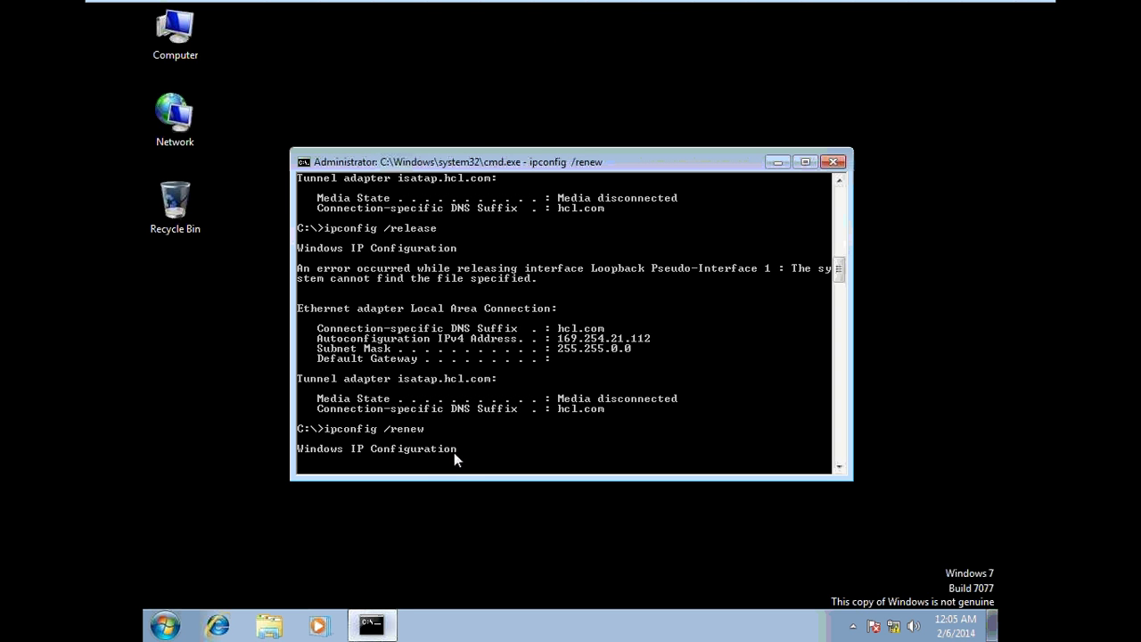
{"action": "left_click_drag", "start_coordinate": [454, 480], "coordinate": [456, 552]}
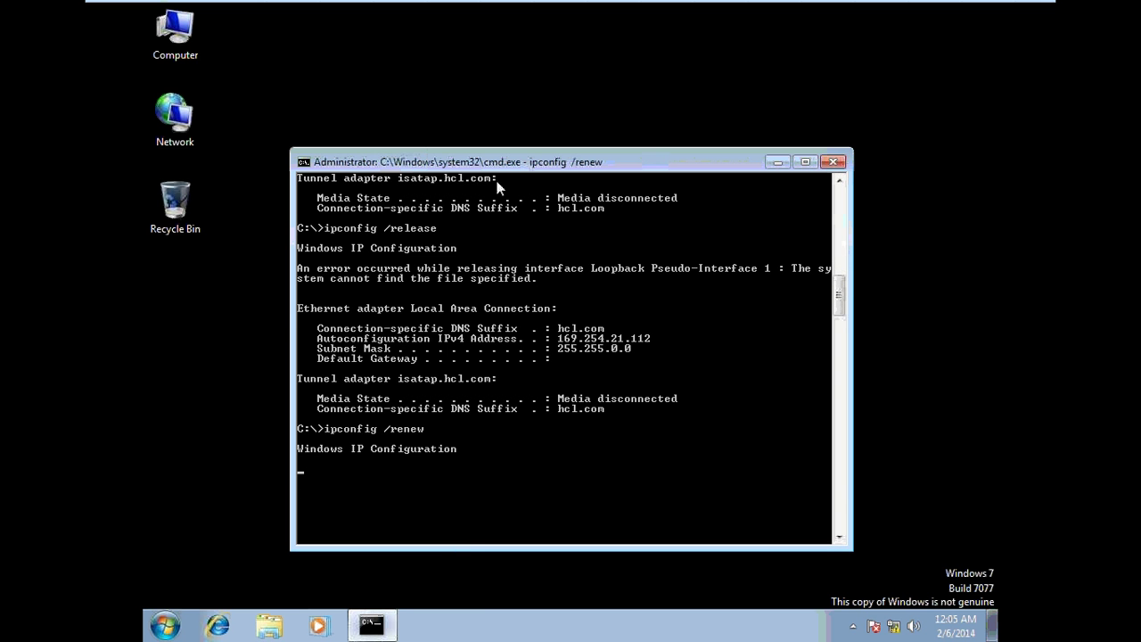
{"action": "left_click_drag", "start_coordinate": [481, 163], "coordinate": [485, 77]}
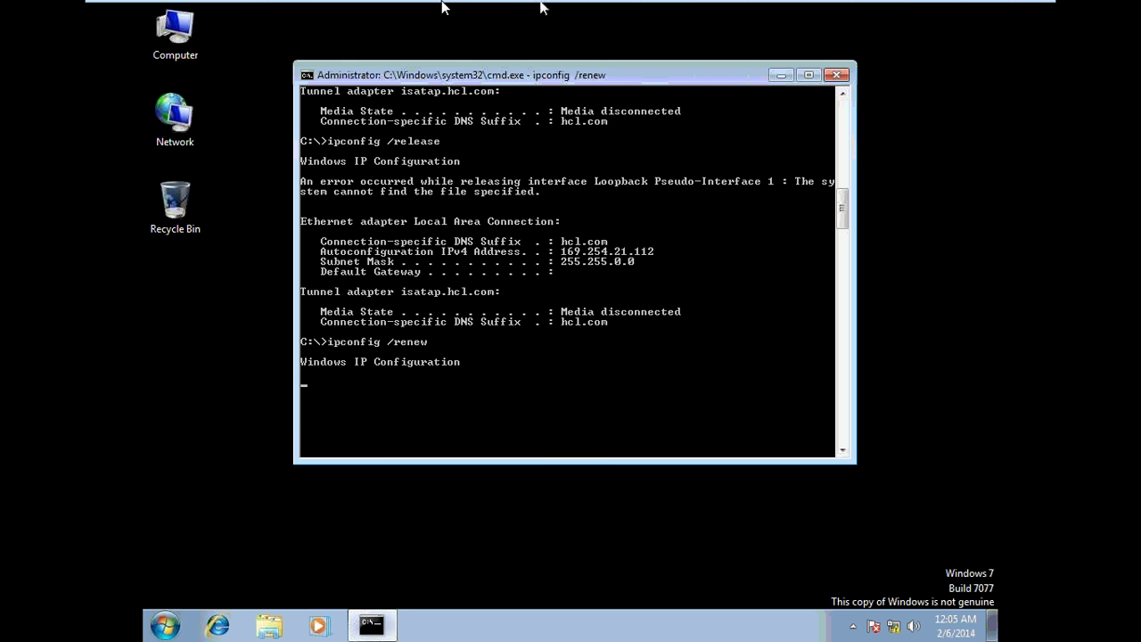
Switch to the server virtual machine, open the DHCP console maximized, and expand dc1.hcl.com down to the IPv4 scope [152.16.0.0] fun.
{"action": "left_click", "coordinate": [265, 16]}
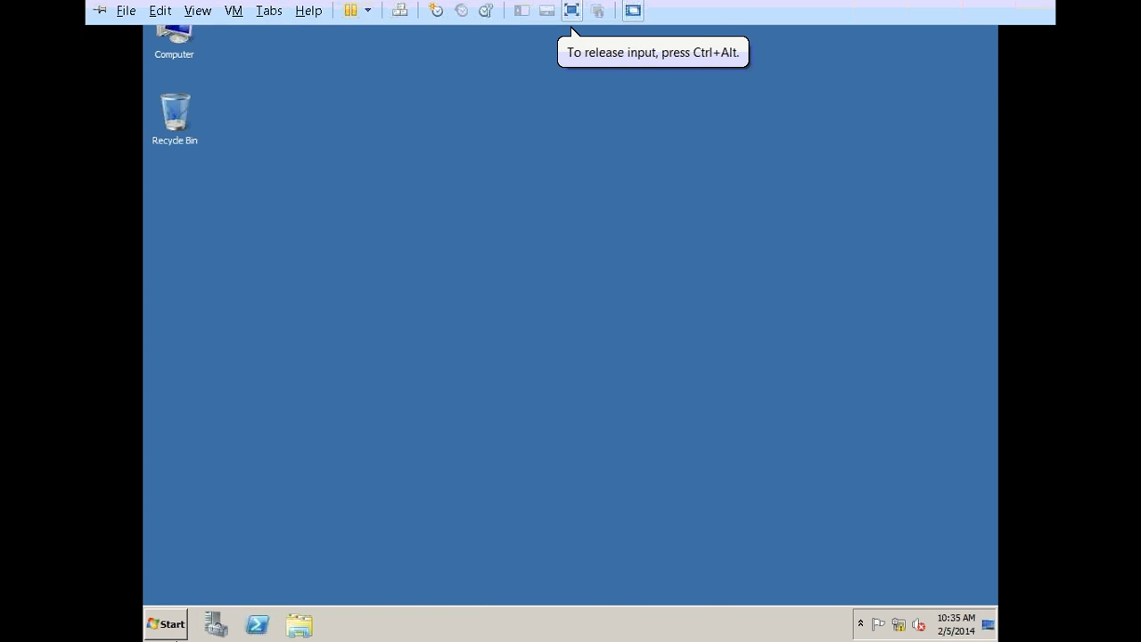
{"action": "left_click", "coordinate": [153, 624]}
{"action": "mouse_move", "coordinate": [406, 479]}
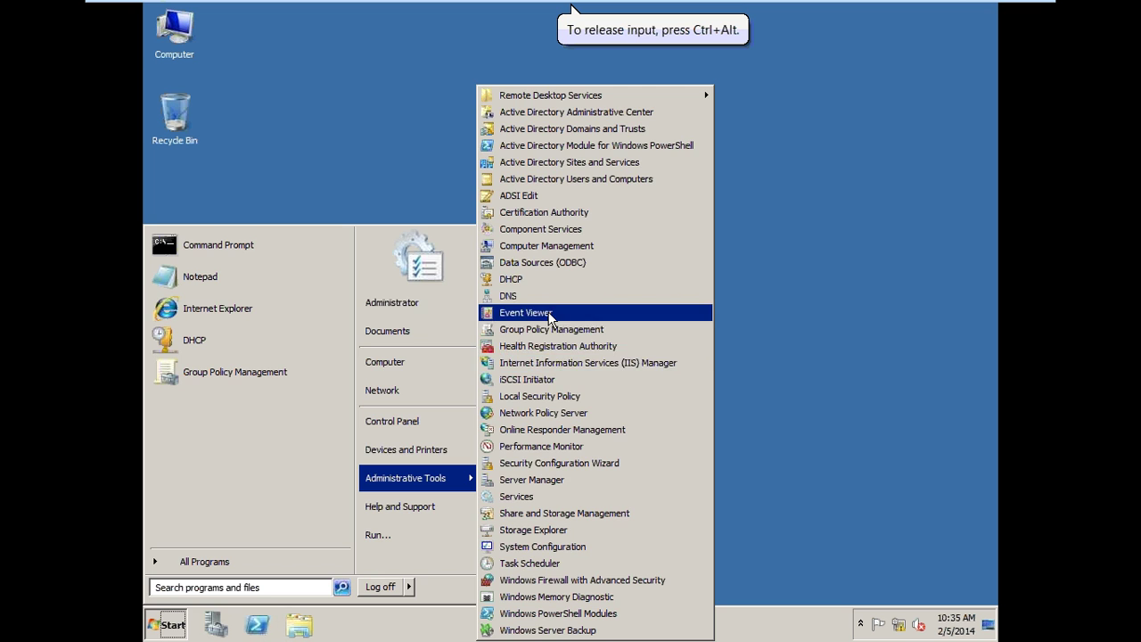
{"action": "left_click", "coordinate": [528, 282]}
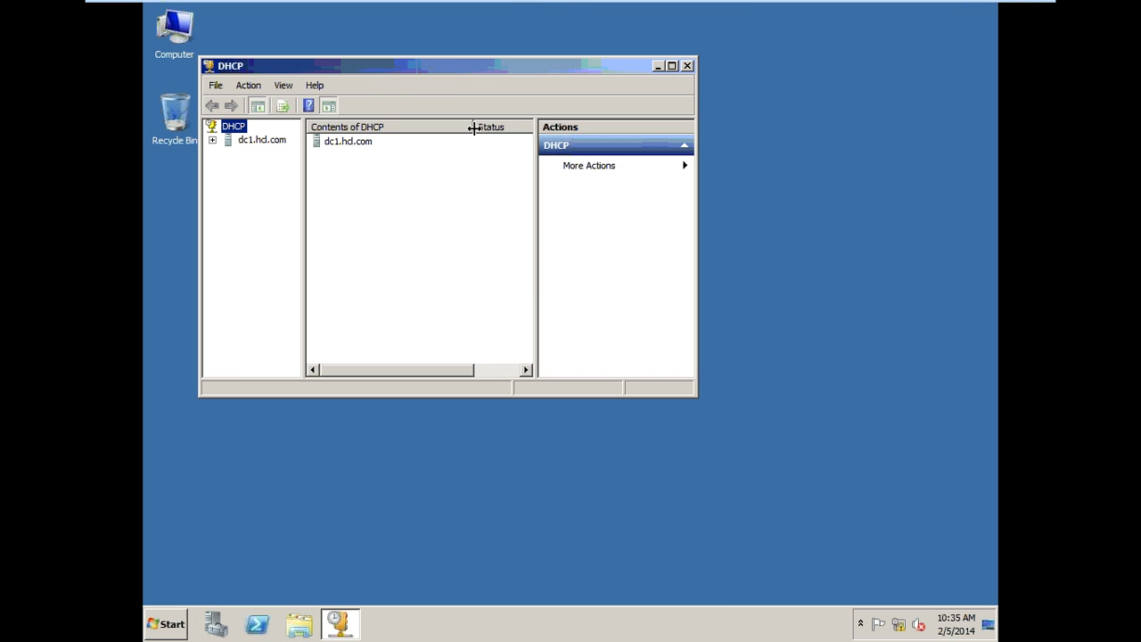
{"action": "double_click", "coordinate": [445, 68]}
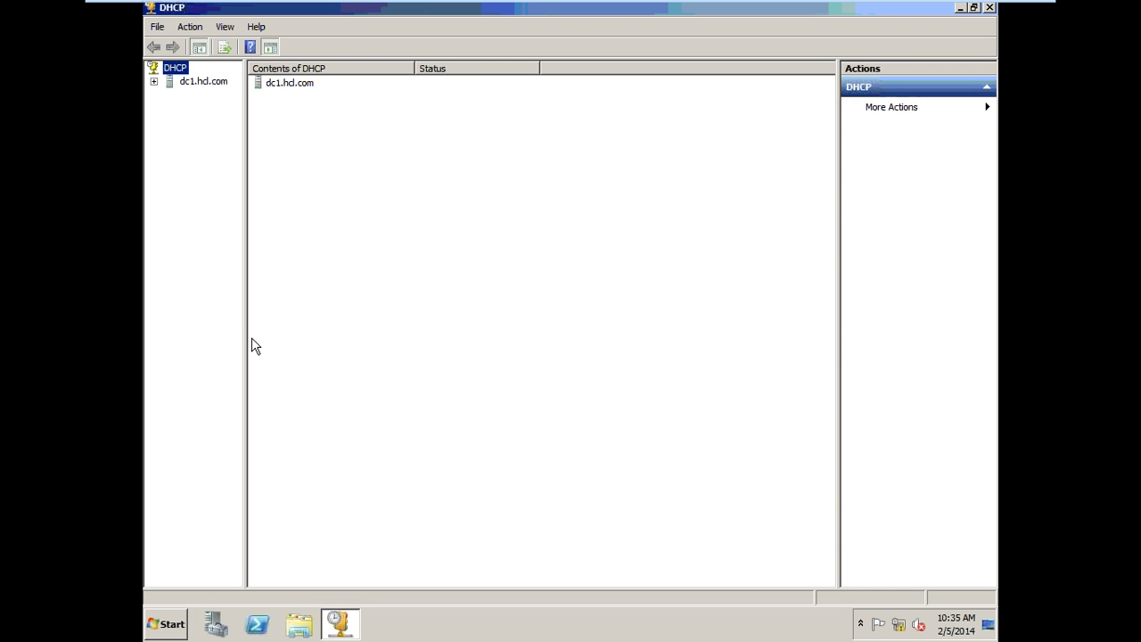
{"action": "left_click_drag", "start_coordinate": [245, 338], "coordinate": [359, 337]}
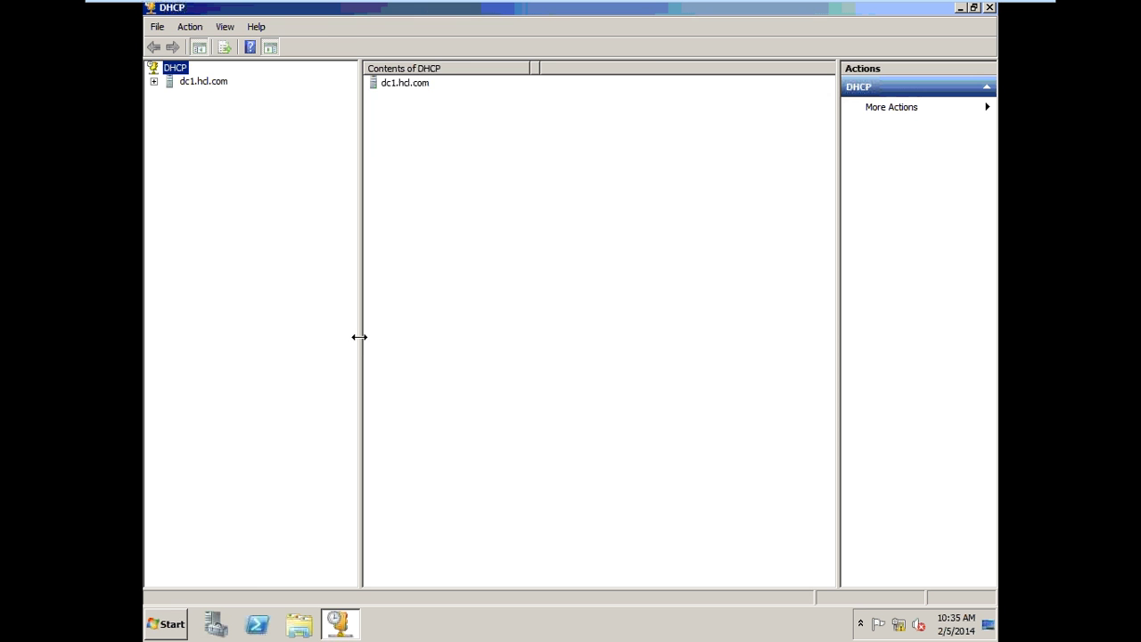
{"action": "left_click", "coordinate": [201, 84]}
{"action": "double_click", "coordinate": [202, 87]}
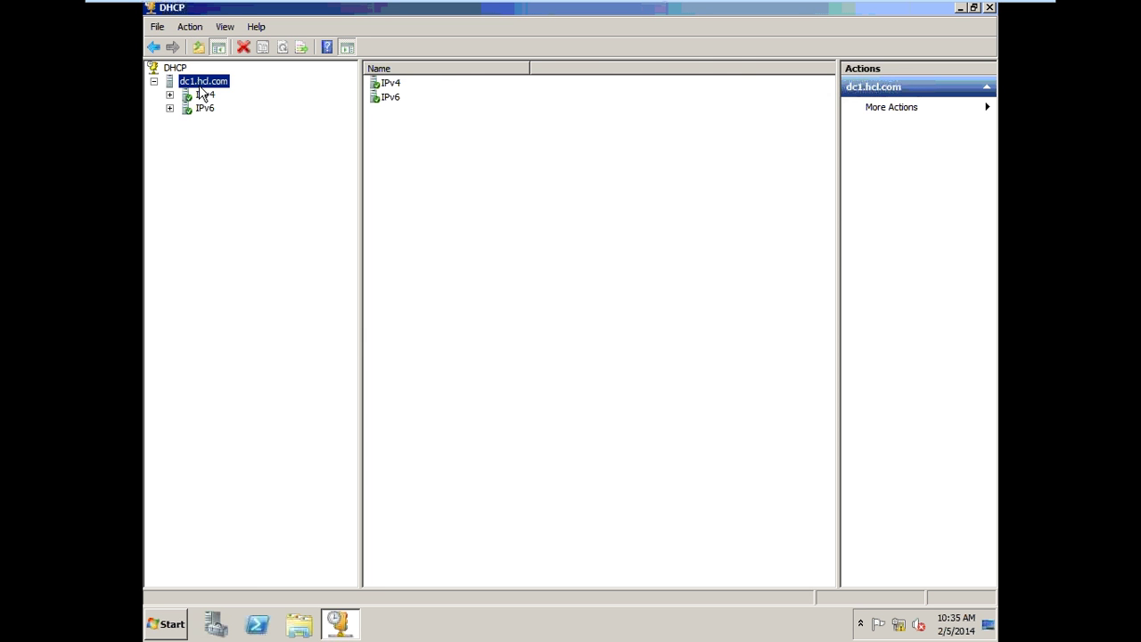
{"action": "double_click", "coordinate": [203, 94]}
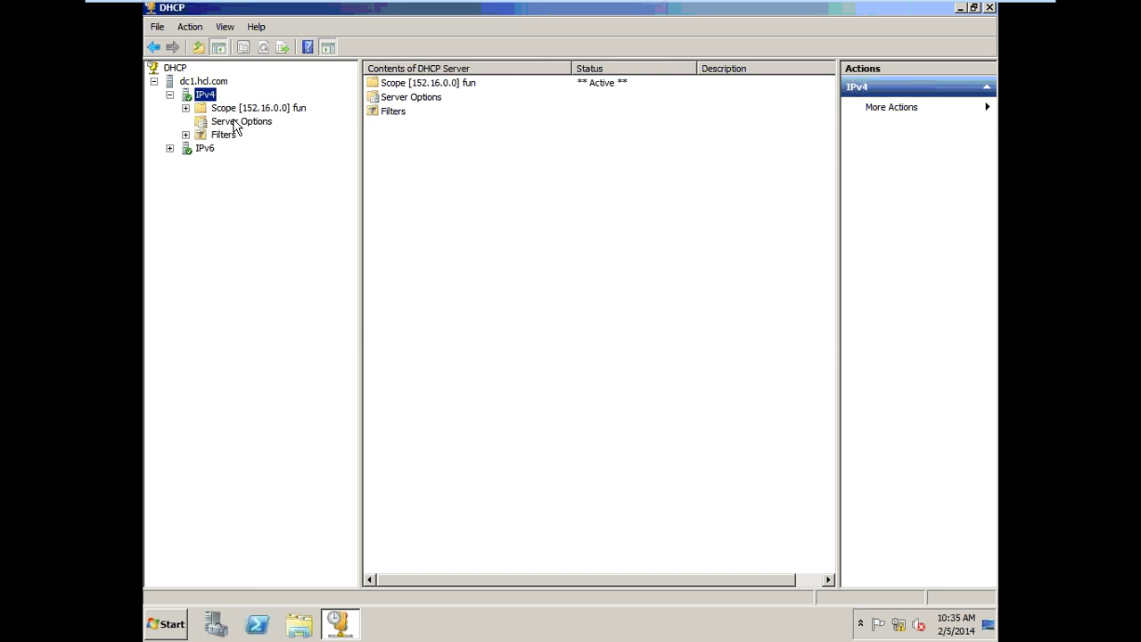
{"action": "left_click", "coordinate": [234, 109]}
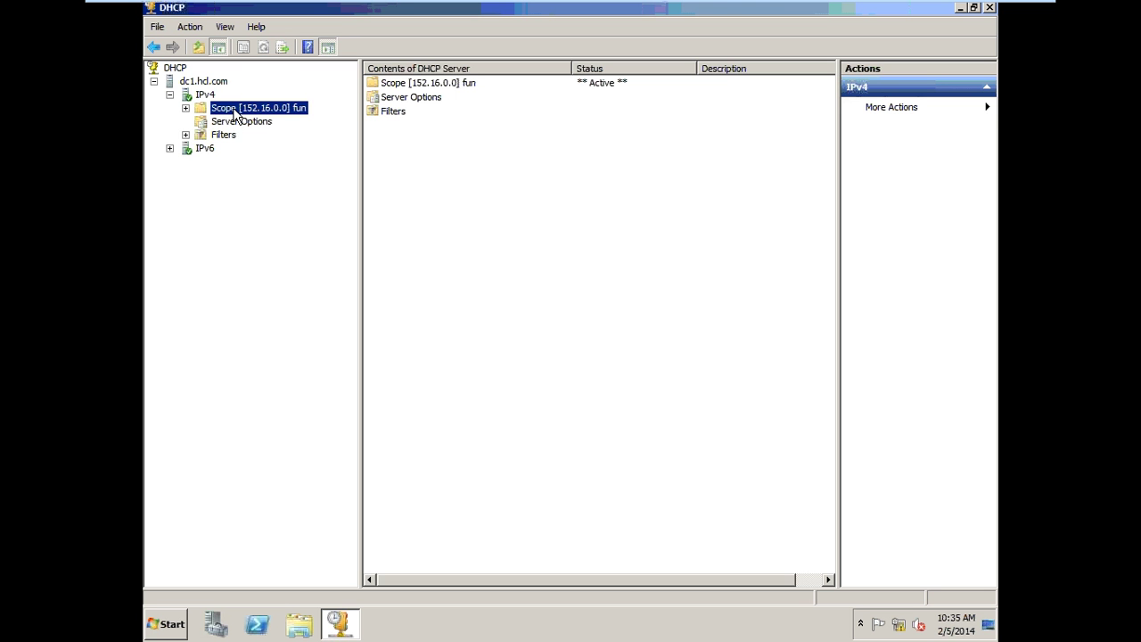
{"action": "double_click", "coordinate": [234, 110]}
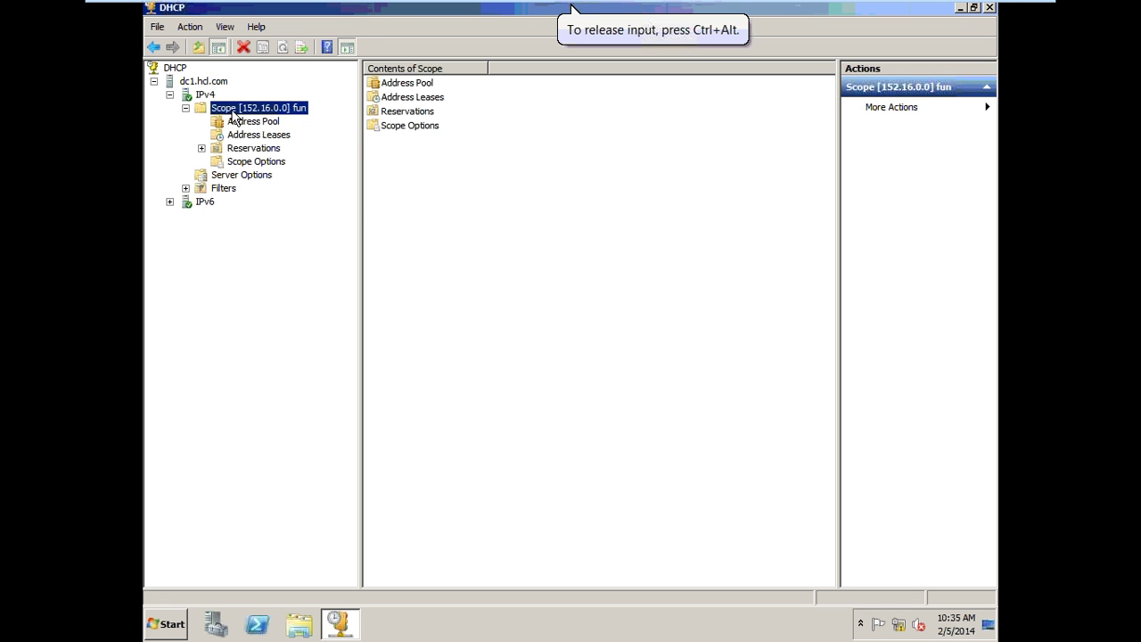
Check the Network Access Protection settings in the IPv4 properties, accept them, and close the DHCP console.
{"action": "left_click", "coordinate": [210, 95]}
{"action": "right_click", "coordinate": [212, 98]}
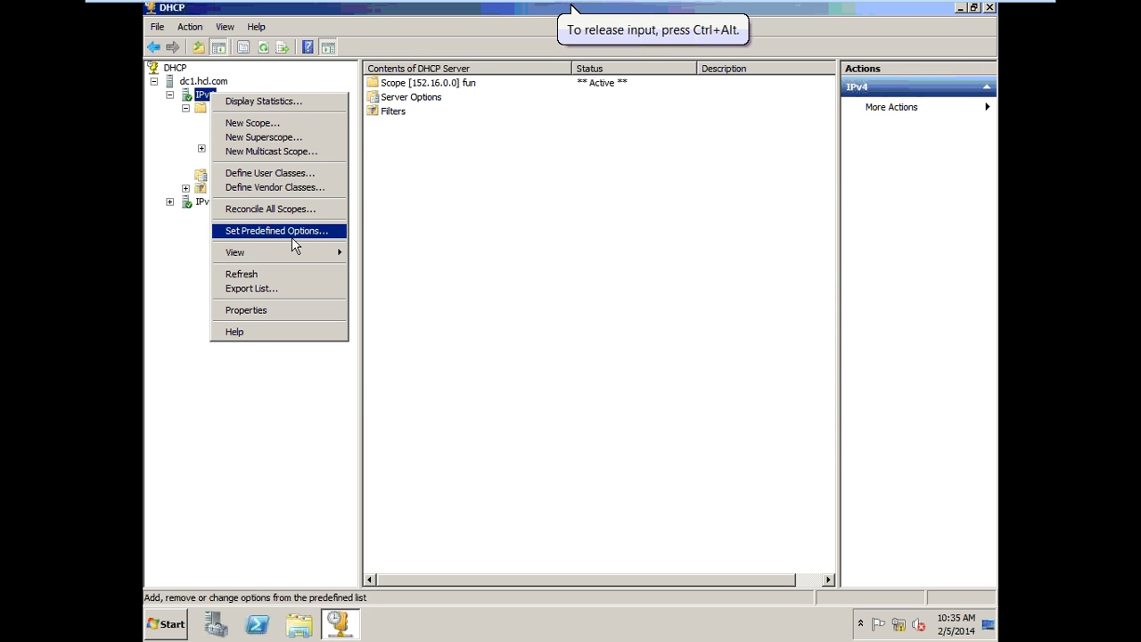
{"action": "left_click", "coordinate": [302, 310]}
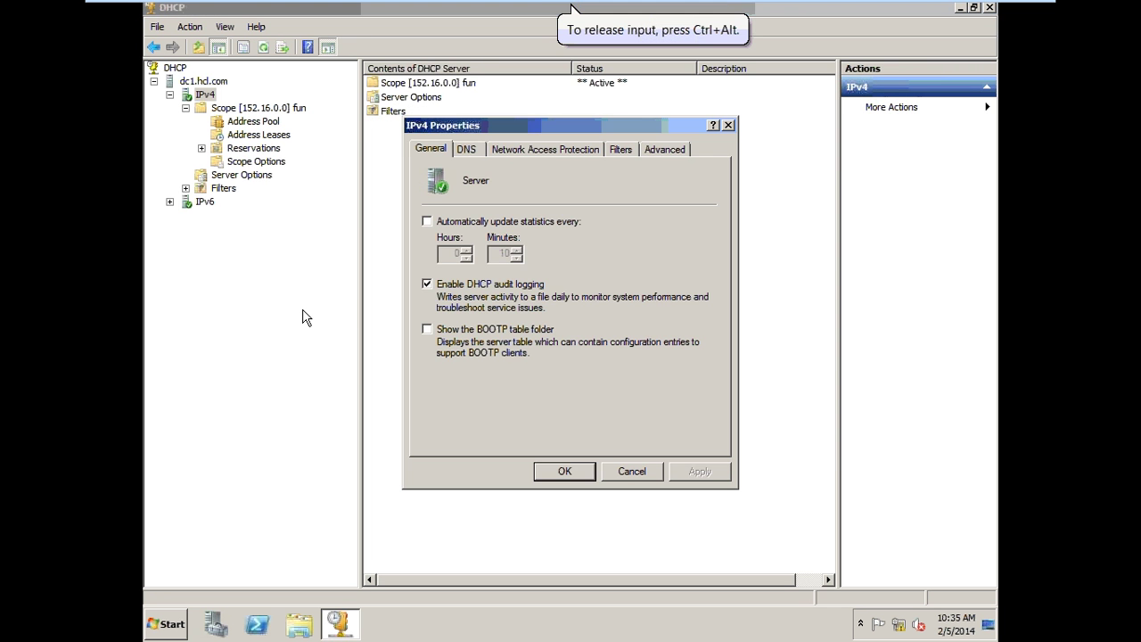
{"action": "left_click", "coordinate": [517, 148]}
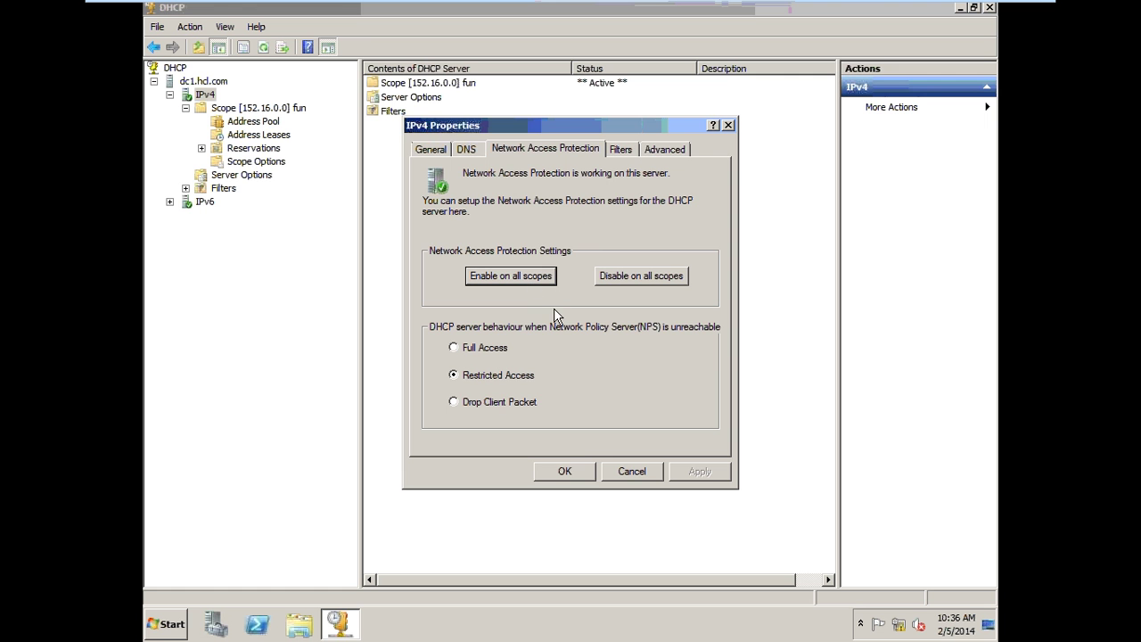
{"action": "left_click", "coordinate": [564, 472]}
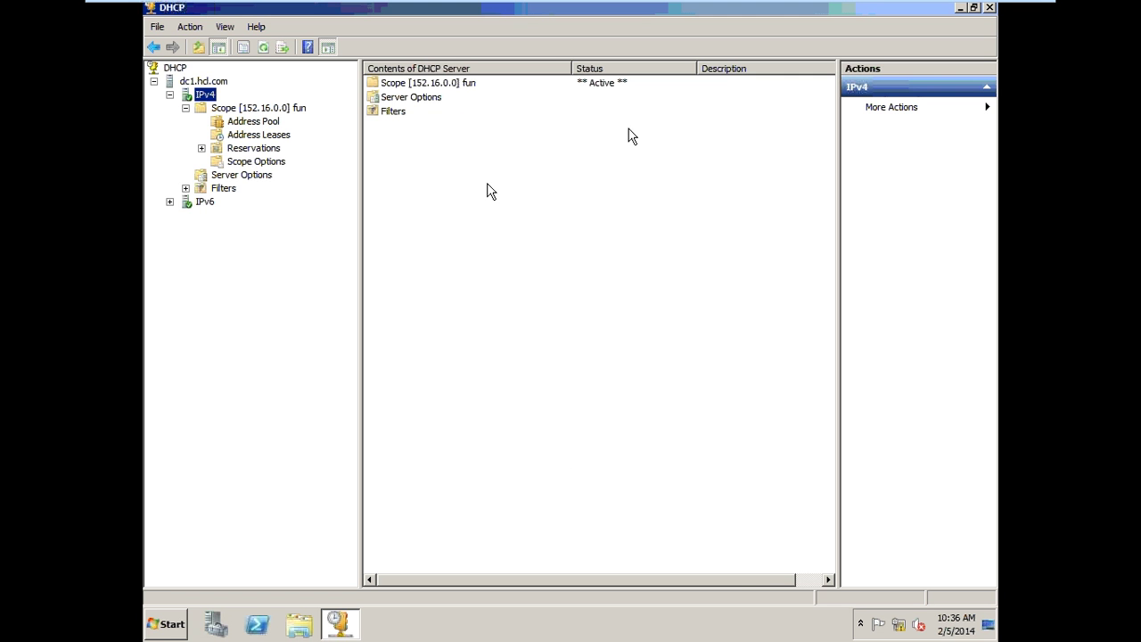
{"action": "left_click", "coordinate": [959, 8]}
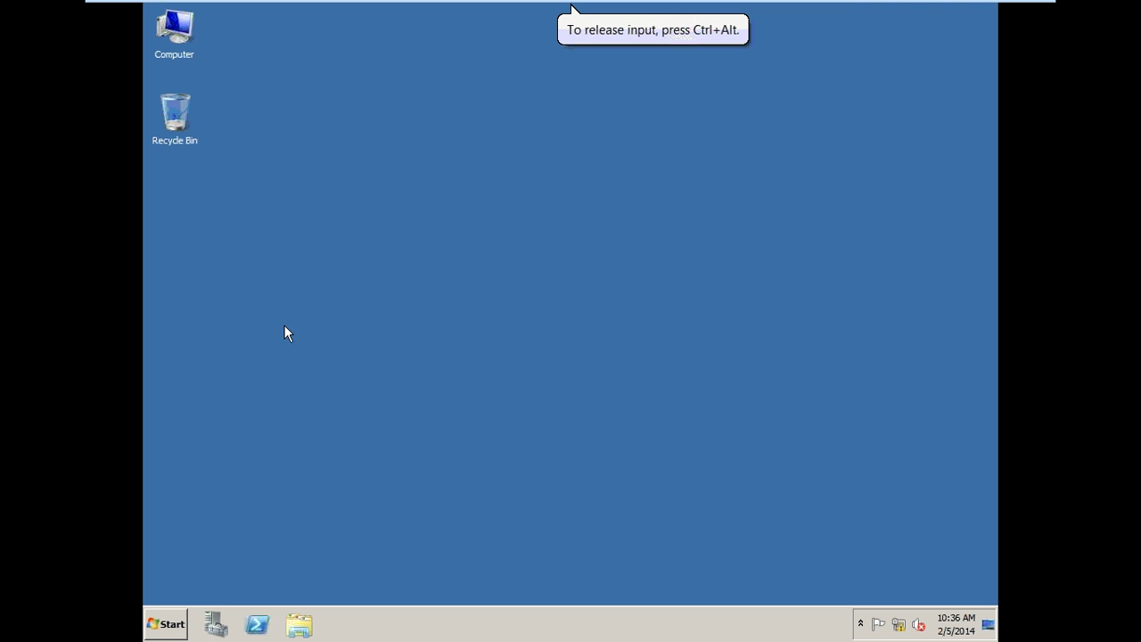
Open the Network Policy Server console, choose the Network Access Protection (NAP) scenario, and start the Configure NAP wizard.
{"action": "left_click", "coordinate": [166, 623]}
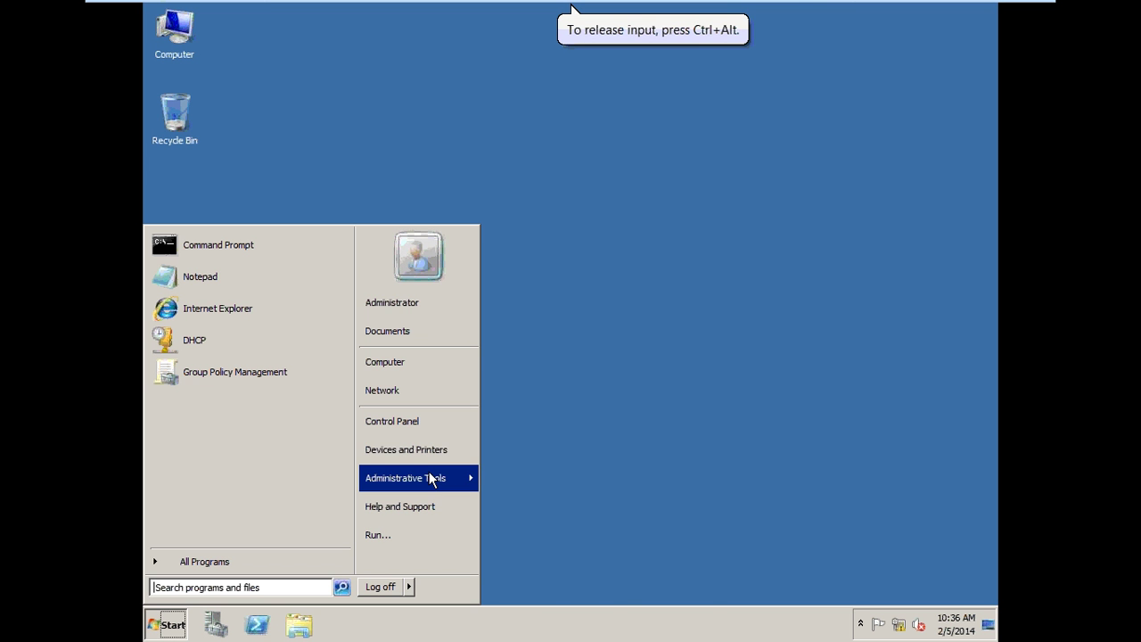
{"action": "mouse_move", "coordinate": [431, 479]}
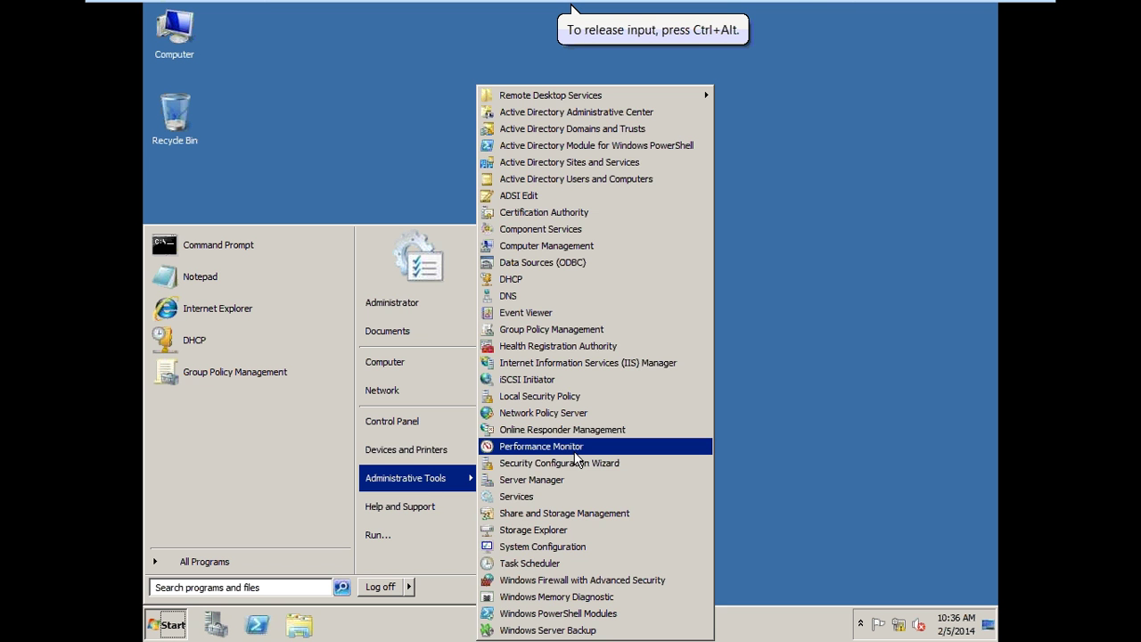
{"action": "left_click", "coordinate": [542, 396]}
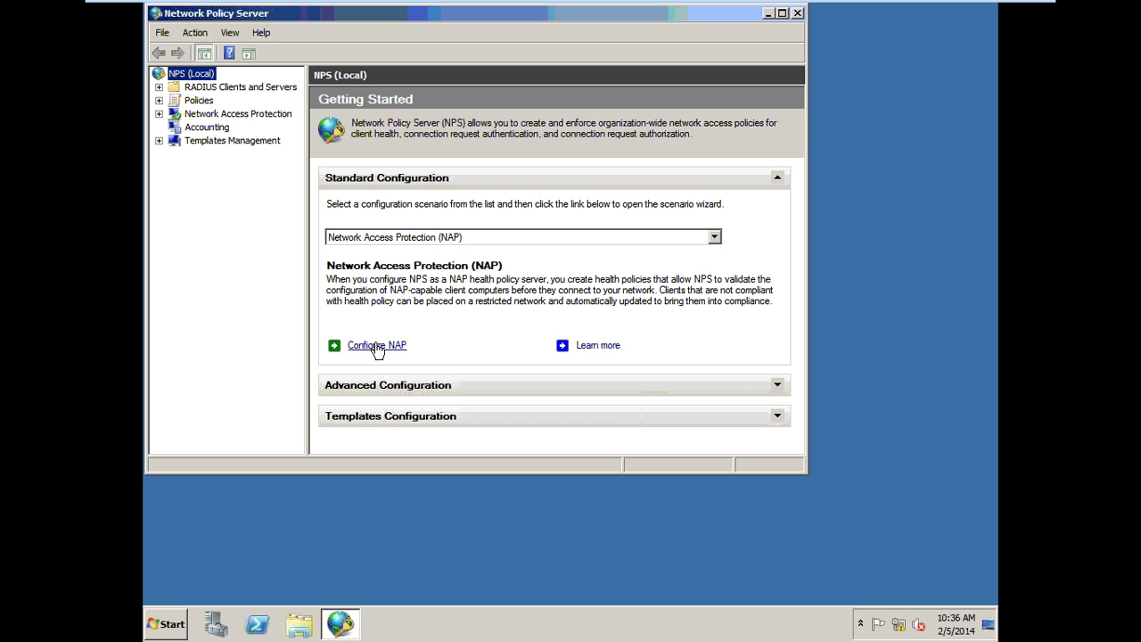
{"action": "left_click", "coordinate": [445, 239]}
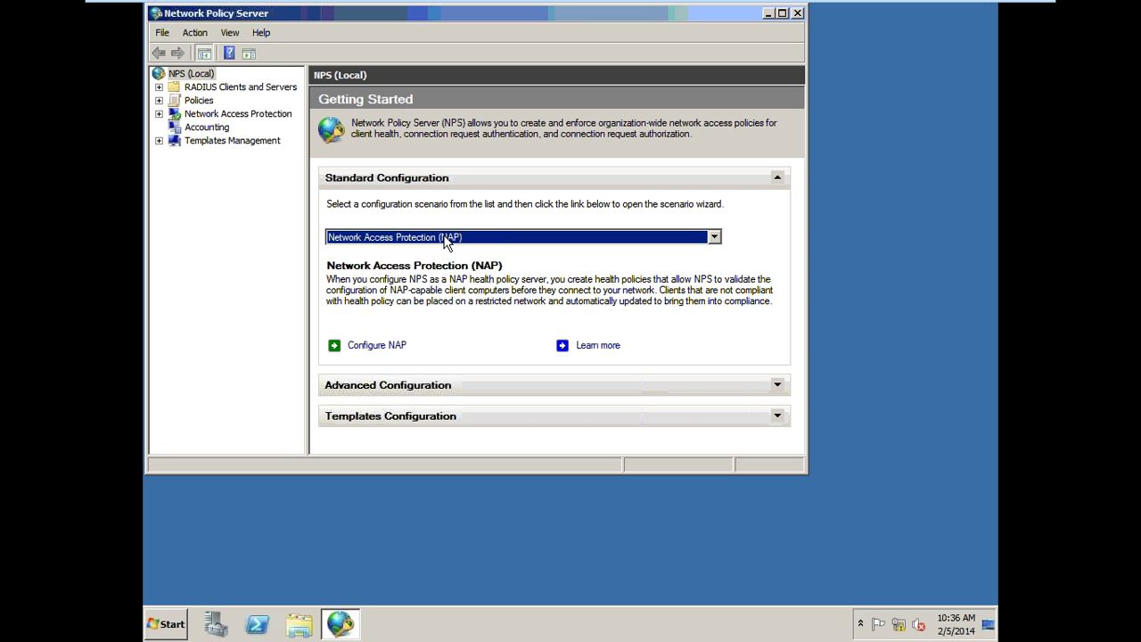
{"action": "left_click", "coordinate": [445, 239]}
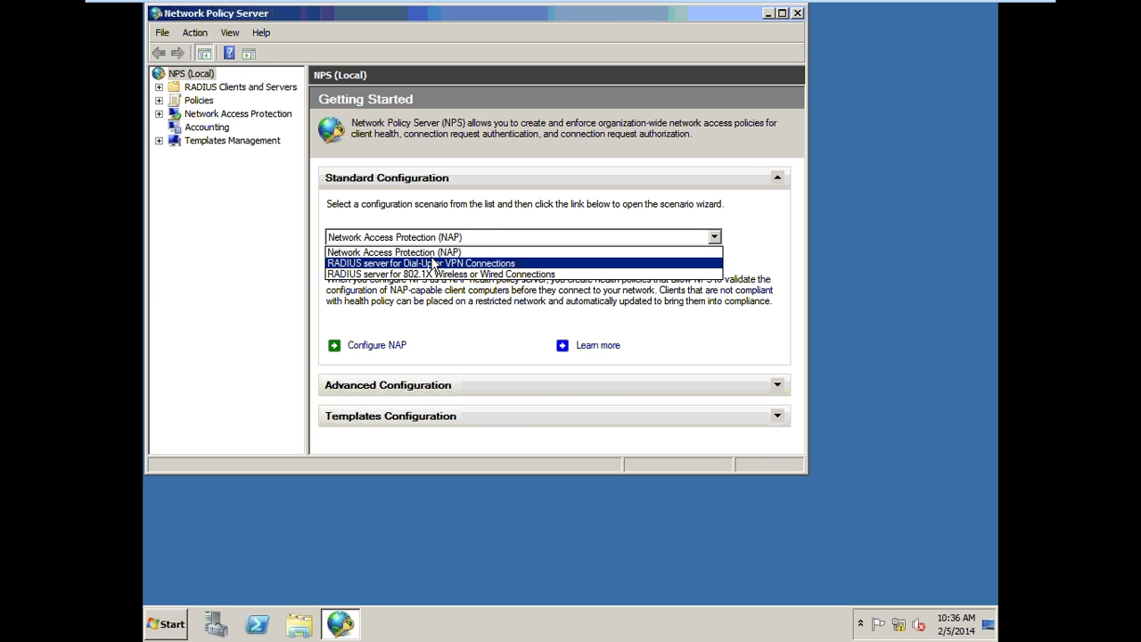
{"action": "left_click", "coordinate": [437, 253]}
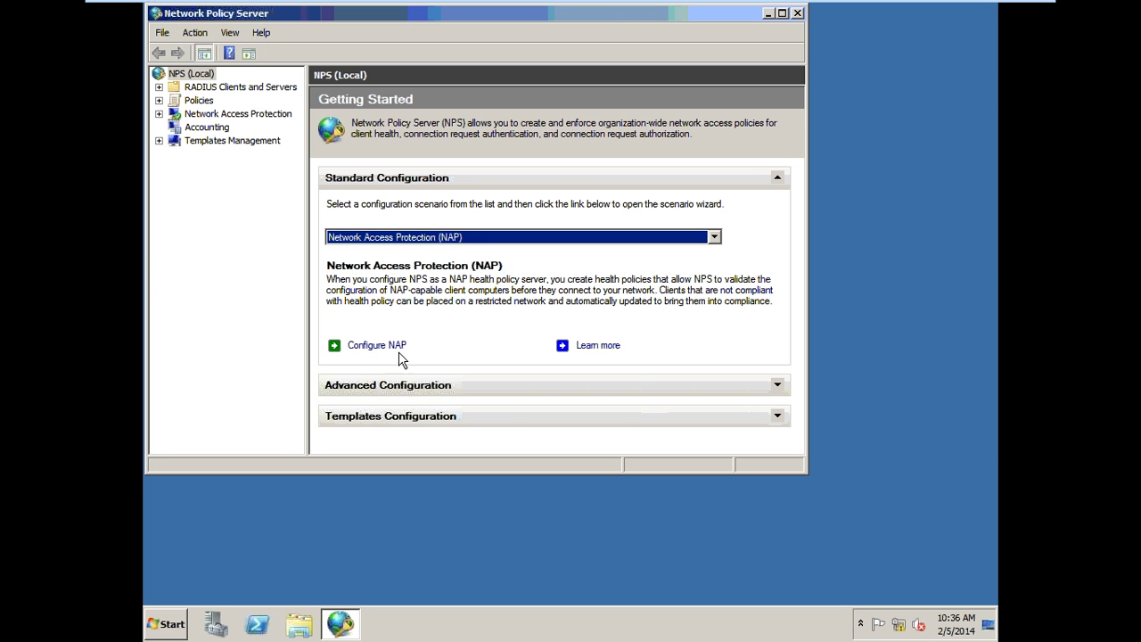
{"action": "left_click", "coordinate": [386, 347]}
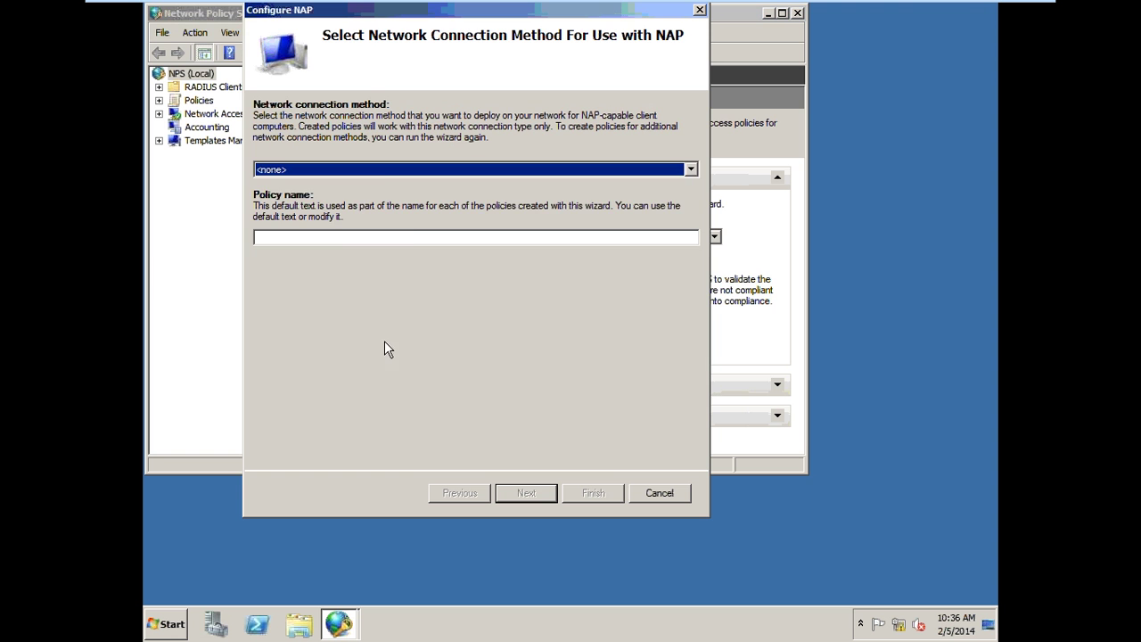
Choose Dynamic Host Configuration Protocol (DHCP) as the network connection method, keep the policy name NAP DHCP, and continue.
{"action": "left_click", "coordinate": [376, 175]}
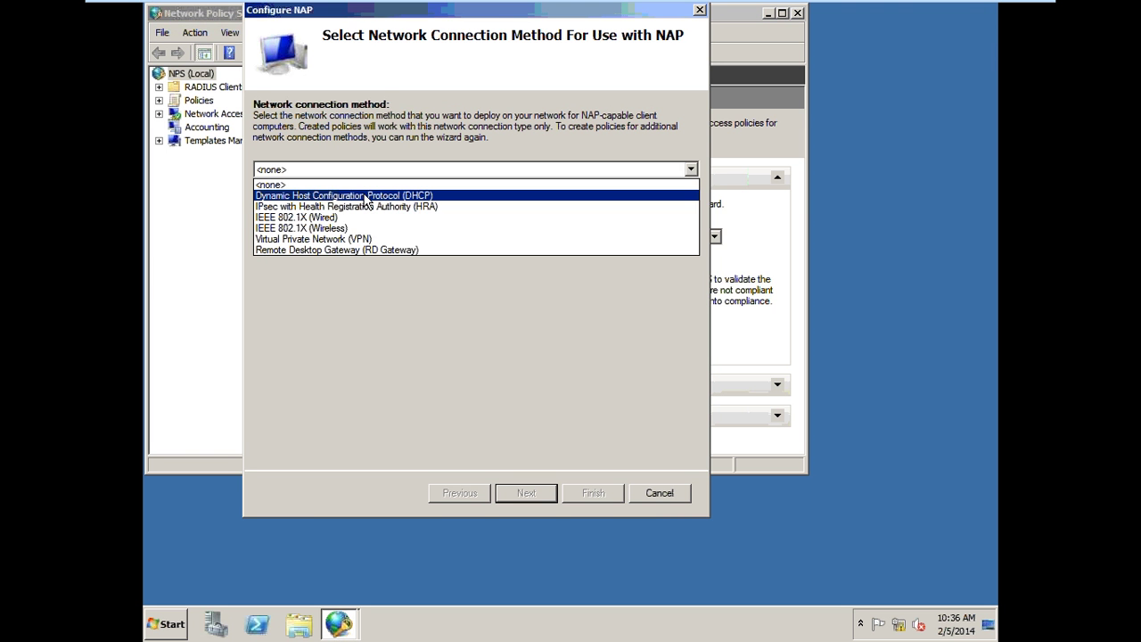
{"action": "left_click", "coordinate": [365, 200]}
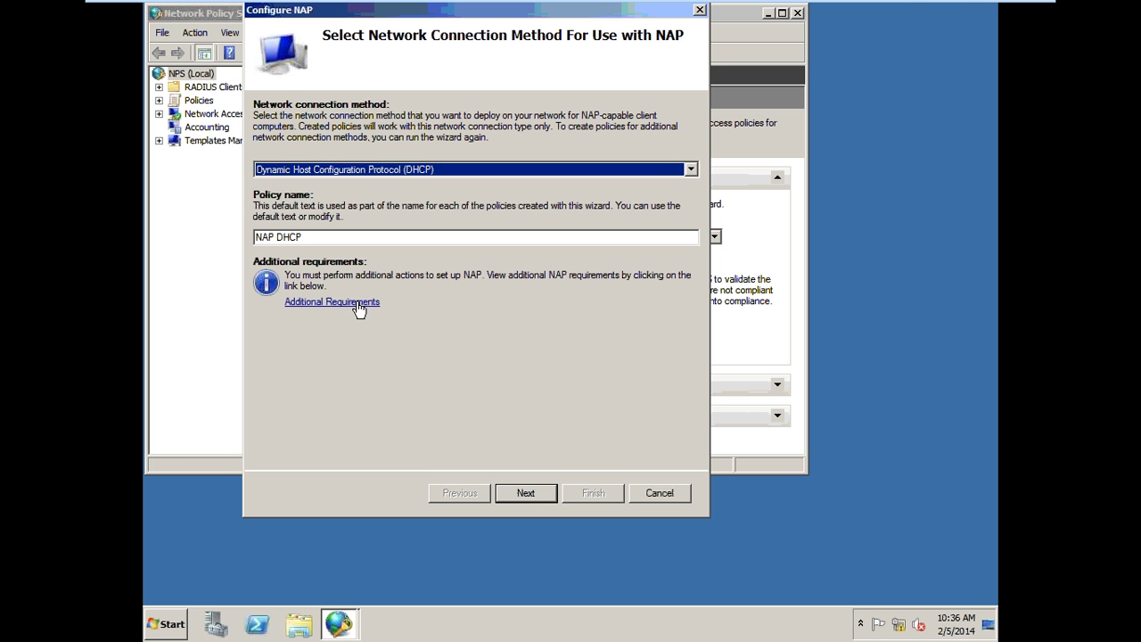
{"action": "left_click", "coordinate": [320, 238]}
{"action": "left_click_drag", "start_coordinate": [321, 237], "coordinate": [164, 215]}
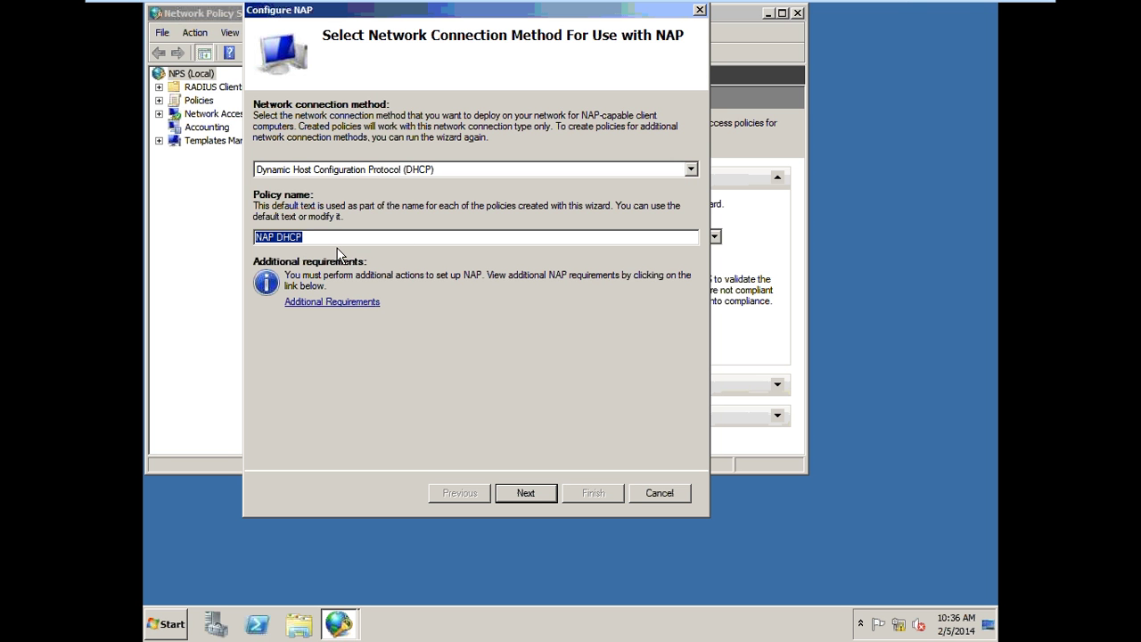
{"action": "left_click", "coordinate": [532, 491]}
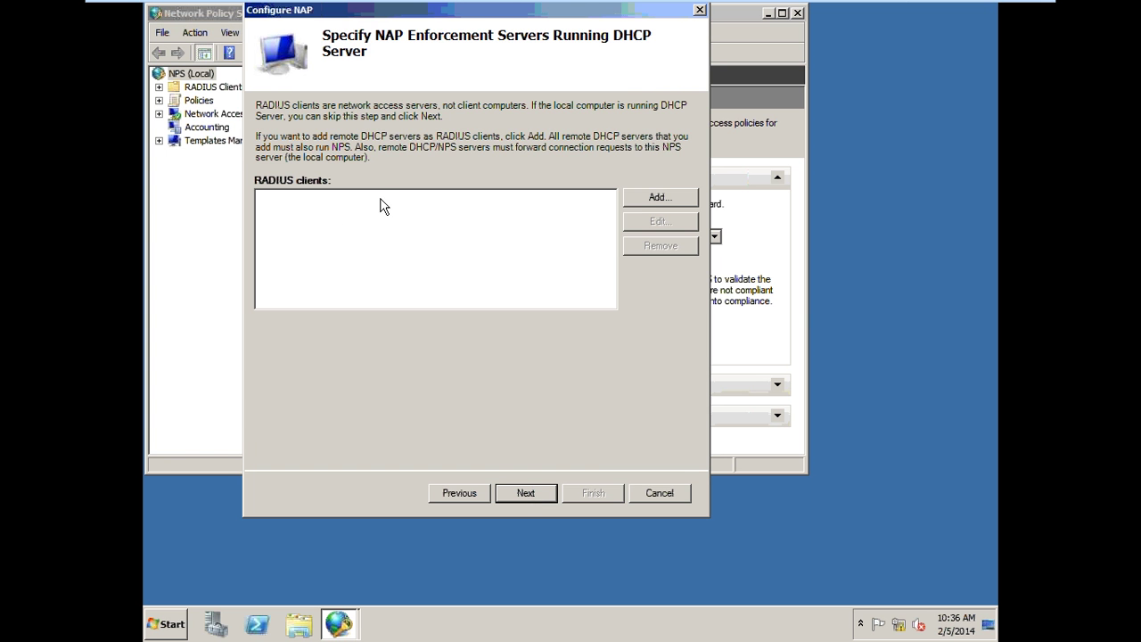
Add a RADIUS client named dc1 with address 152.16.0.1, checking the address for resolution, and continue to the DHCP scopes page.
{"action": "left_click", "coordinate": [665, 202]}
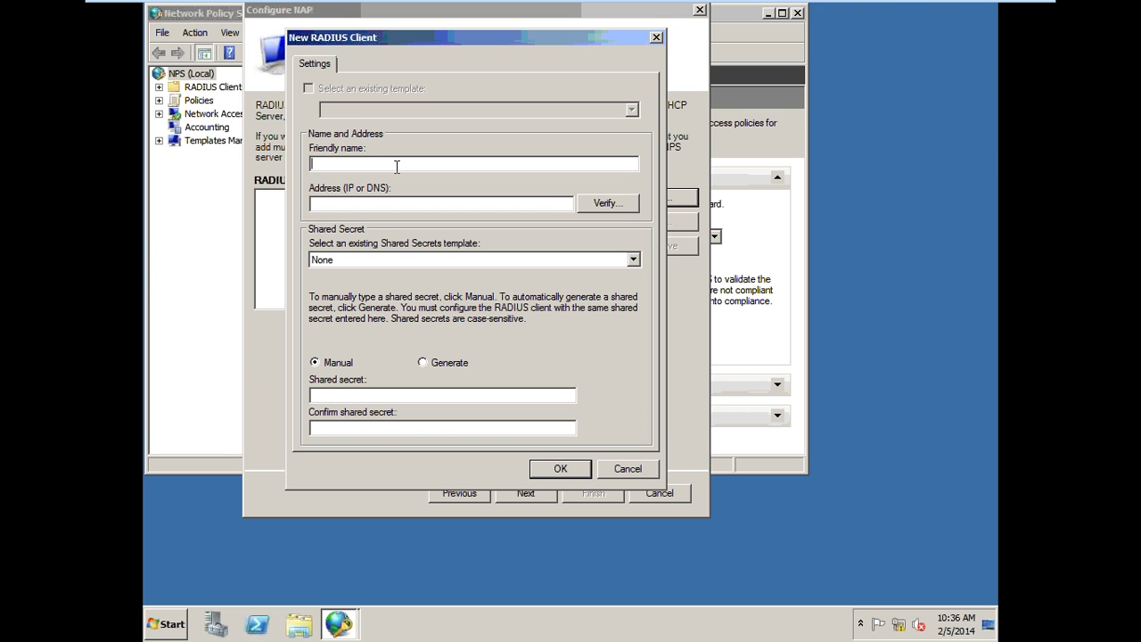
{"action": "type", "text": "dc1"}
{"action": "left_click", "coordinate": [478, 207]}
{"action": "type", "text": "152.16.0.1"}
{"action": "left_click", "coordinate": [607, 203]}
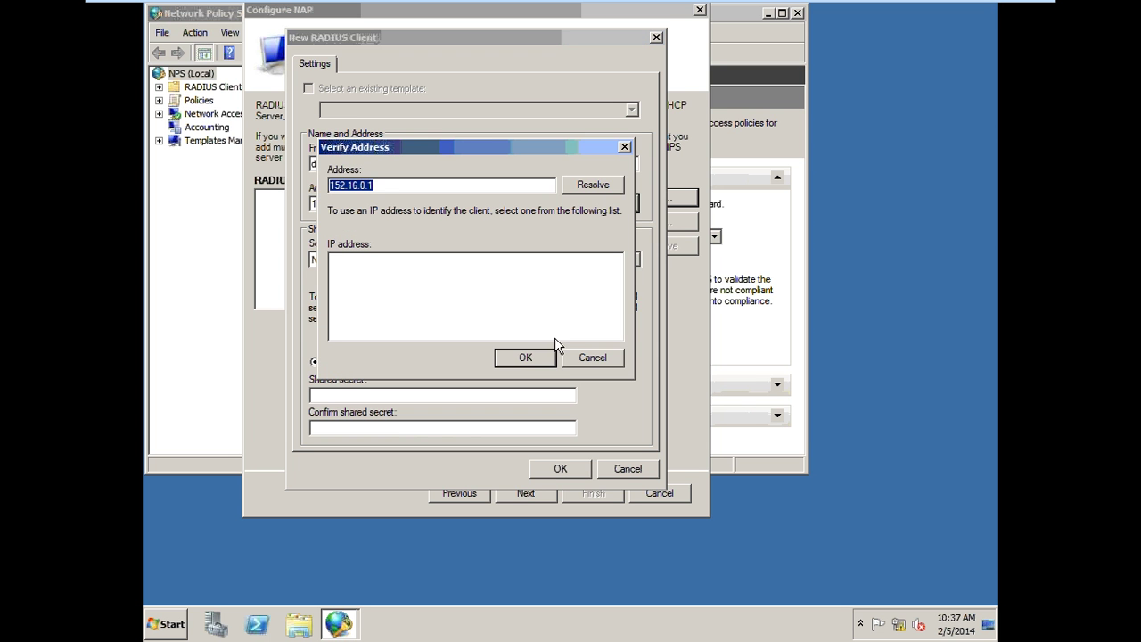
{"action": "left_click", "coordinate": [587, 189]}
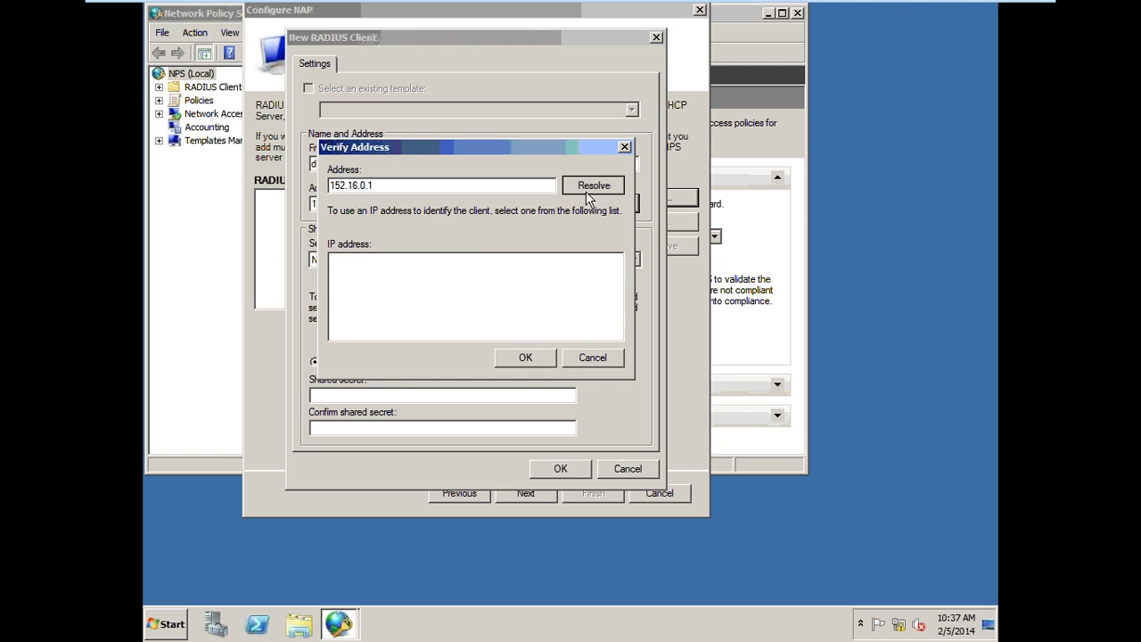
{"action": "left_click", "coordinate": [546, 362]}
{"action": "left_click", "coordinate": [414, 259]}
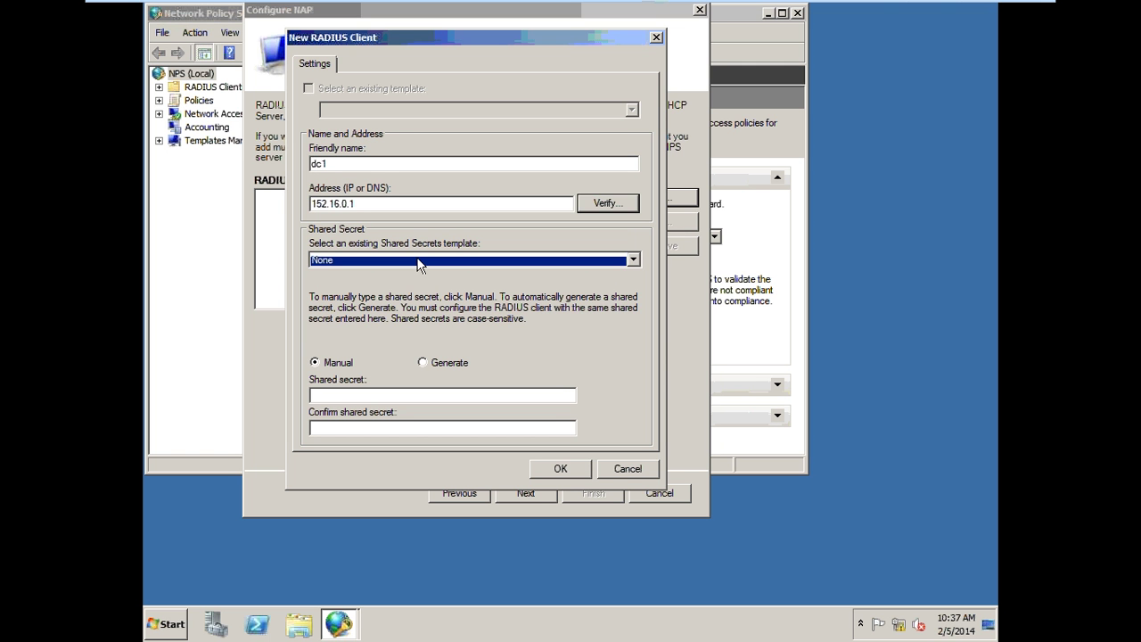
{"action": "left_click", "coordinate": [552, 469]}
{"action": "left_click", "coordinate": [545, 491]}
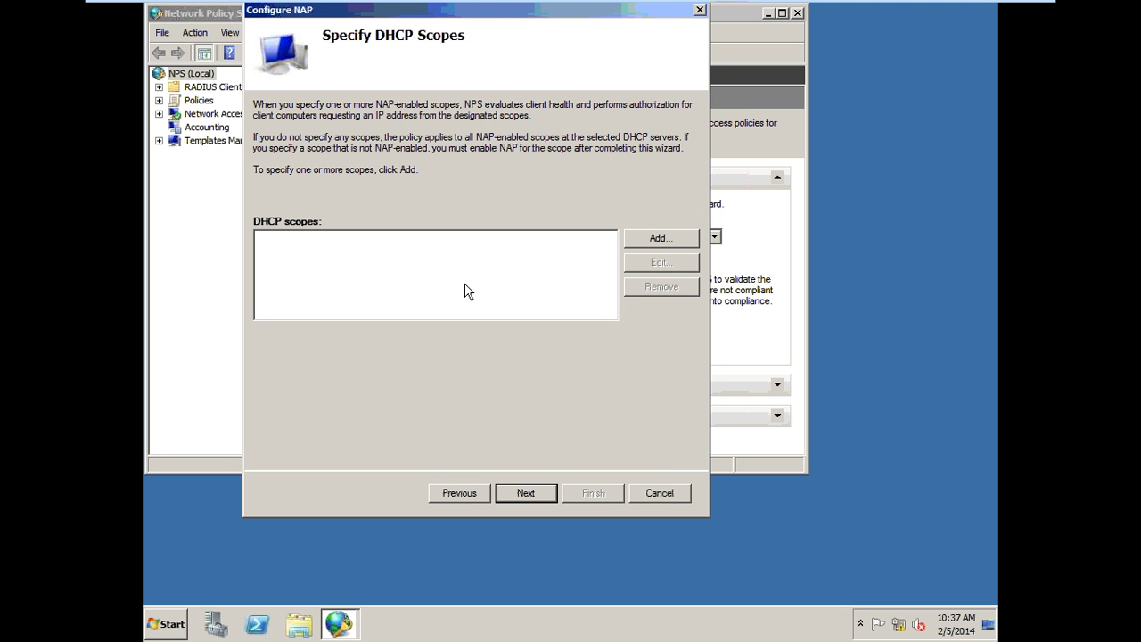
{"action": "left_click", "coordinate": [461, 493]}
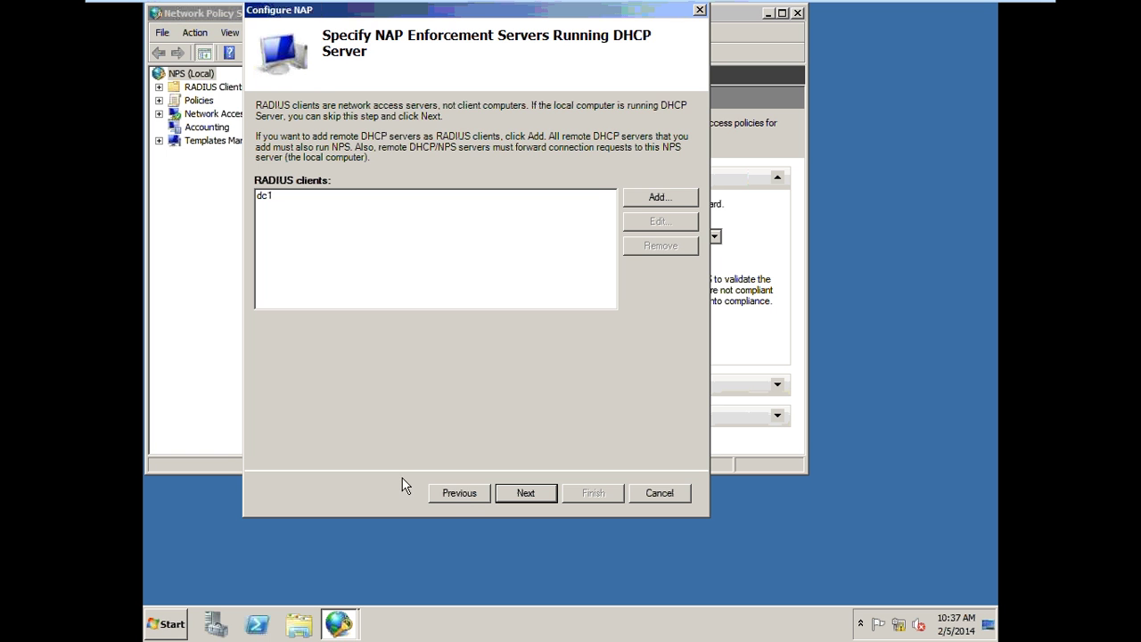
{"action": "left_click", "coordinate": [648, 197]}
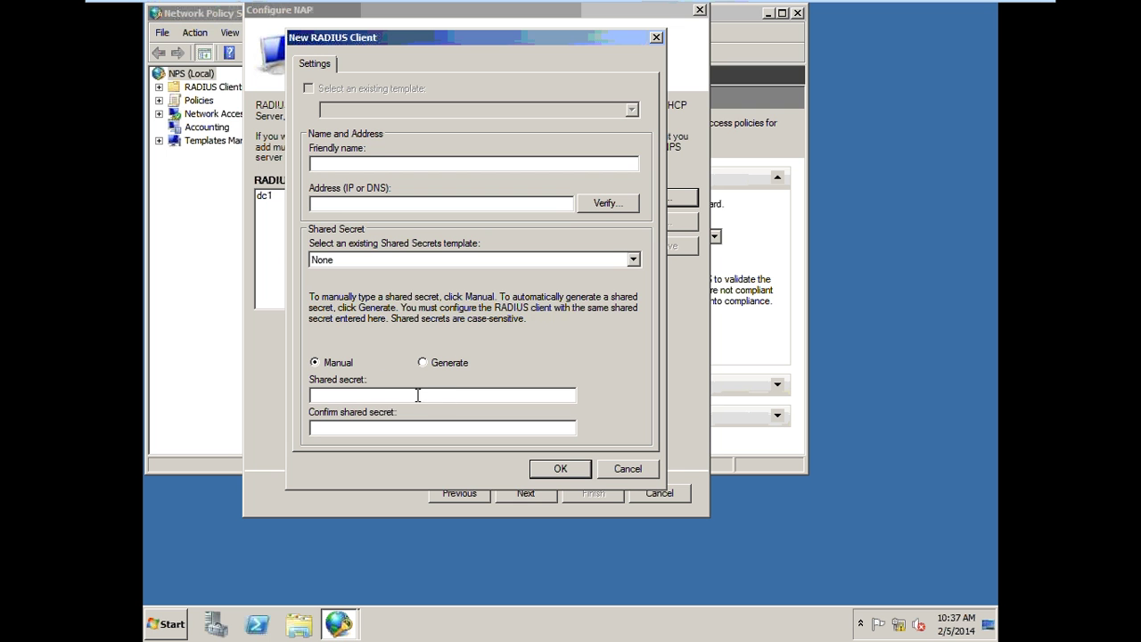
{"action": "left_click", "coordinate": [625, 469]}
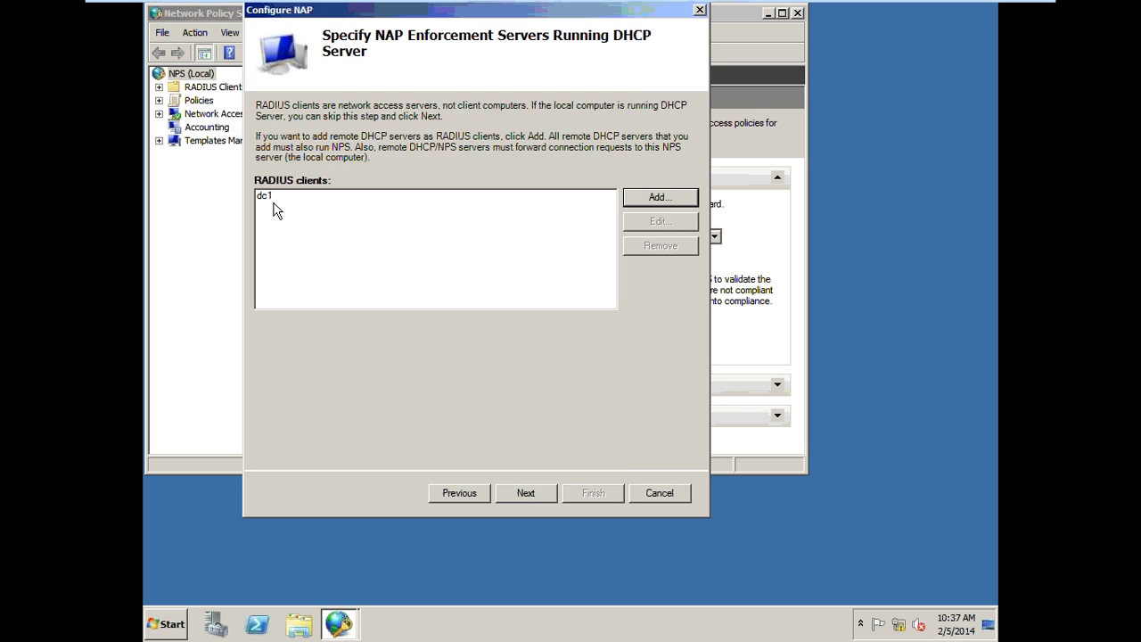
{"action": "left_click", "coordinate": [266, 196]}
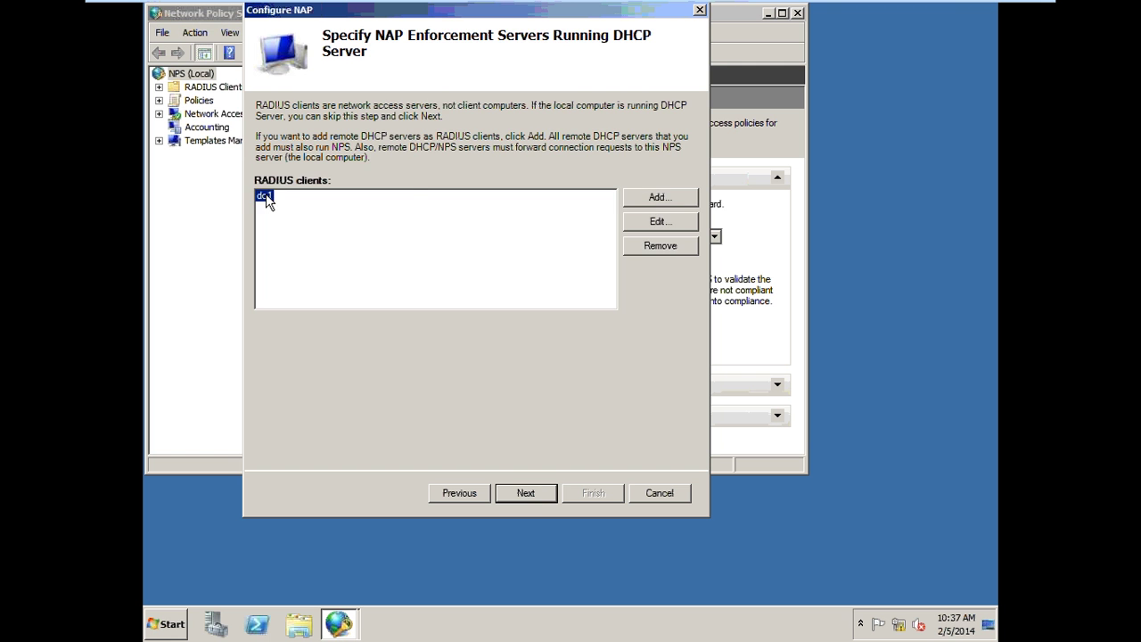
{"action": "left_click", "coordinate": [517, 491]}
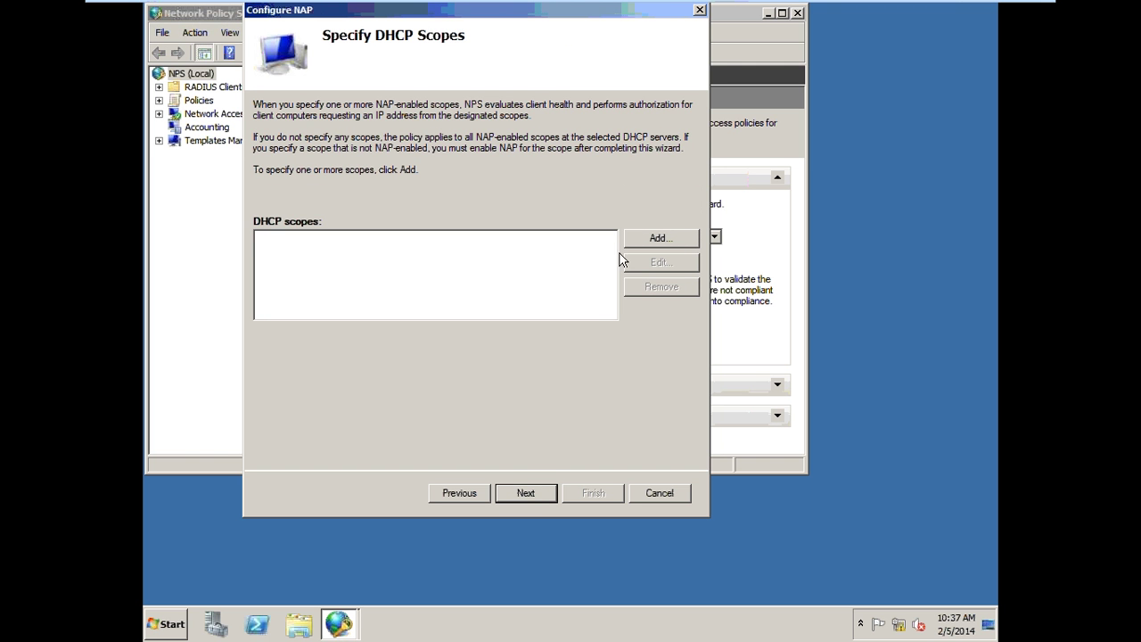
Leave the DHCP scopes and machine groups empty, and start a new remediation server group named bb.
{"action": "left_click", "coordinate": [540, 493]}
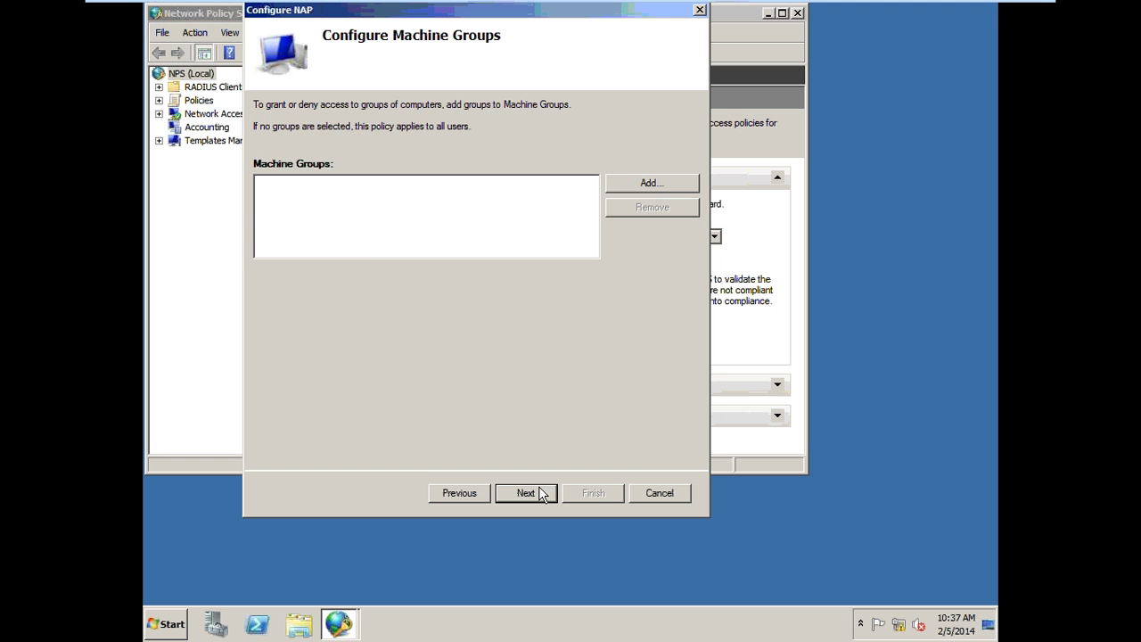
{"action": "left_click", "coordinate": [517, 495]}
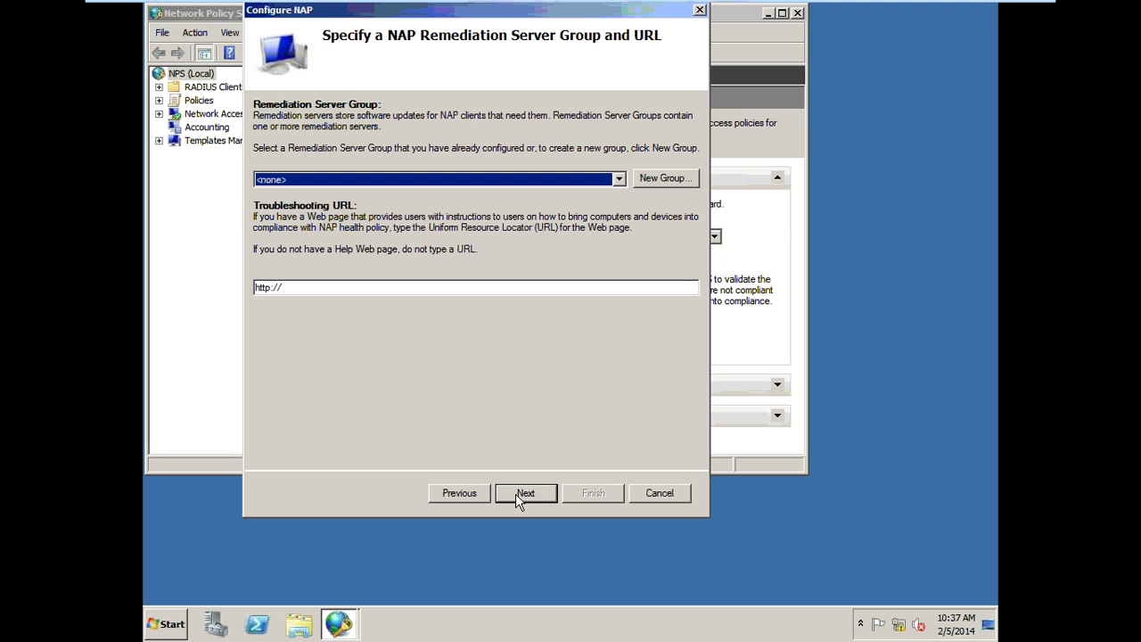
{"action": "left_click", "coordinate": [621, 177]}
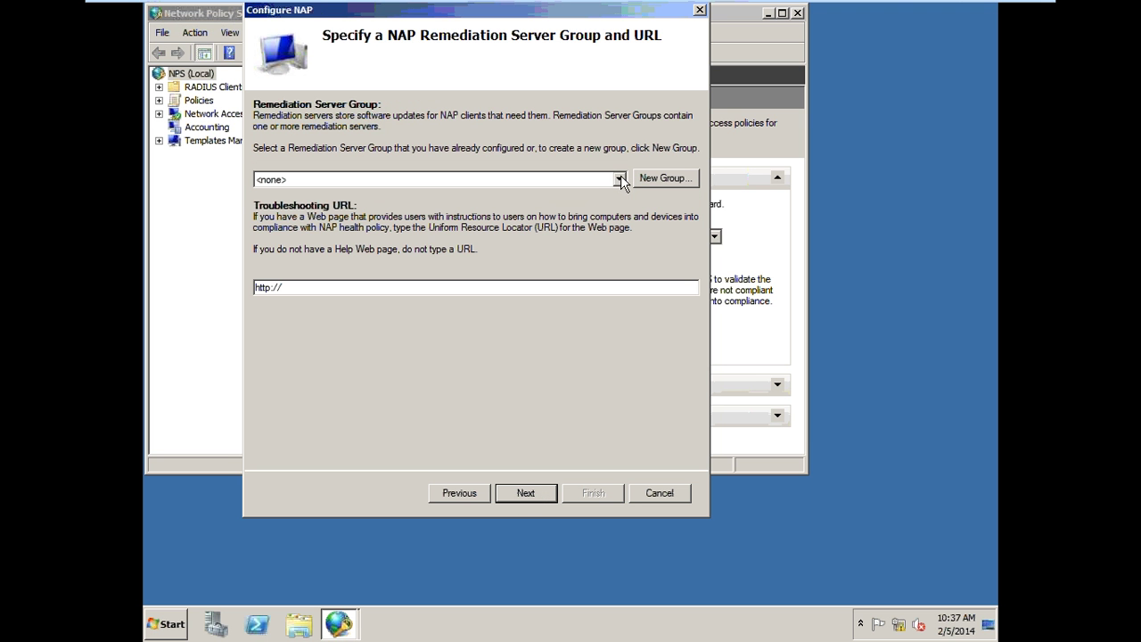
{"action": "left_click", "coordinate": [667, 178]}
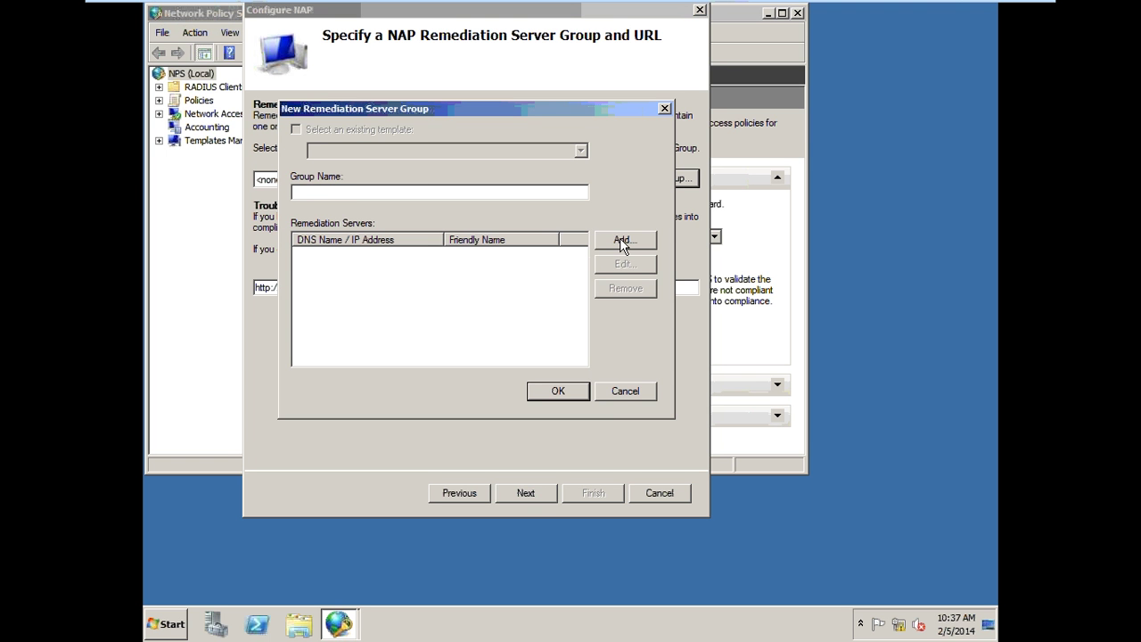
{"action": "left_click", "coordinate": [326, 194]}
{"action": "type", "text": "bb"}
Add a remediation server named dc1 with address 152.16.0.1 to the group, resolving the address, and save the group.
{"action": "left_click", "coordinate": [609, 241]}
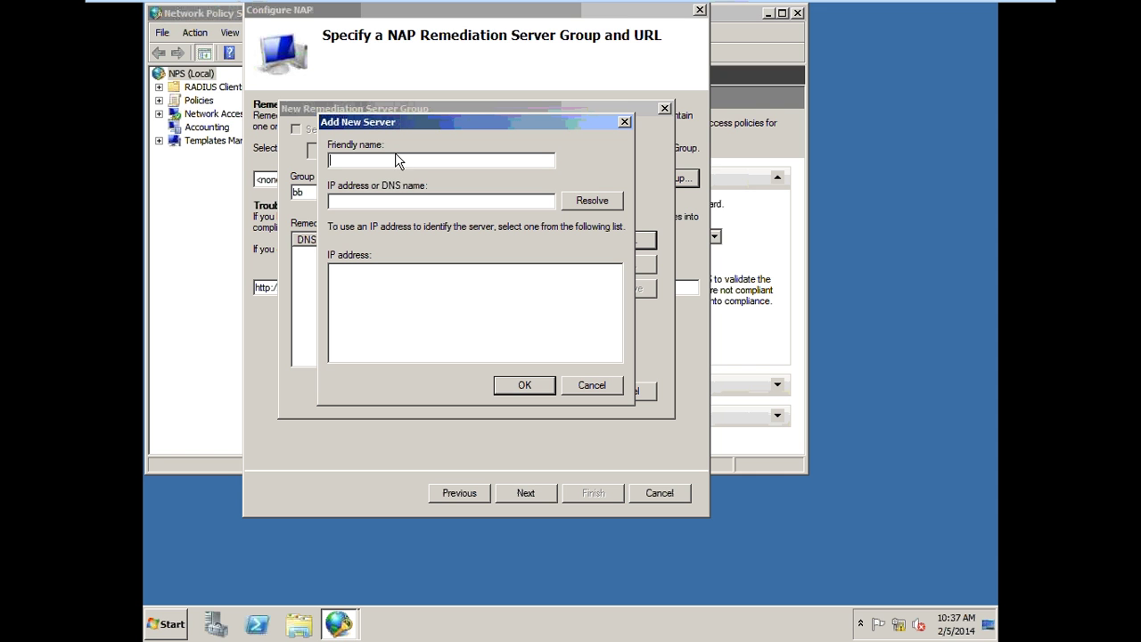
{"action": "type", "text": "dc1"}
{"action": "left_click", "coordinate": [401, 201]}
{"action": "type", "text": "152.16.0.1"}
{"action": "left_click", "coordinate": [584, 203]}
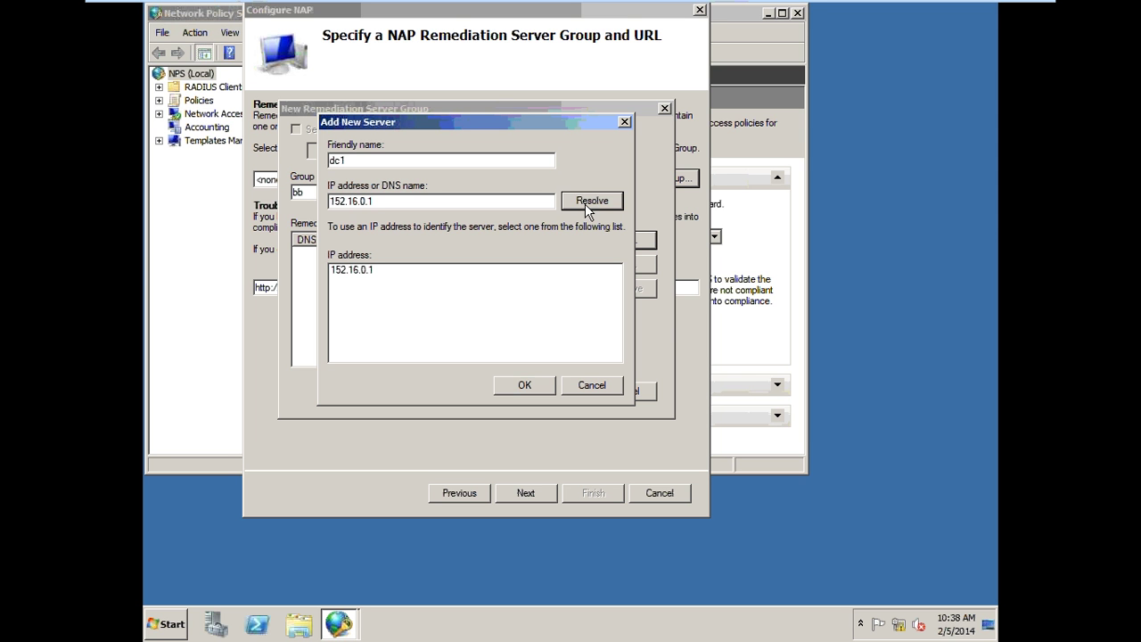
{"action": "left_click", "coordinate": [544, 388]}
{"action": "left_click", "coordinate": [541, 391]}
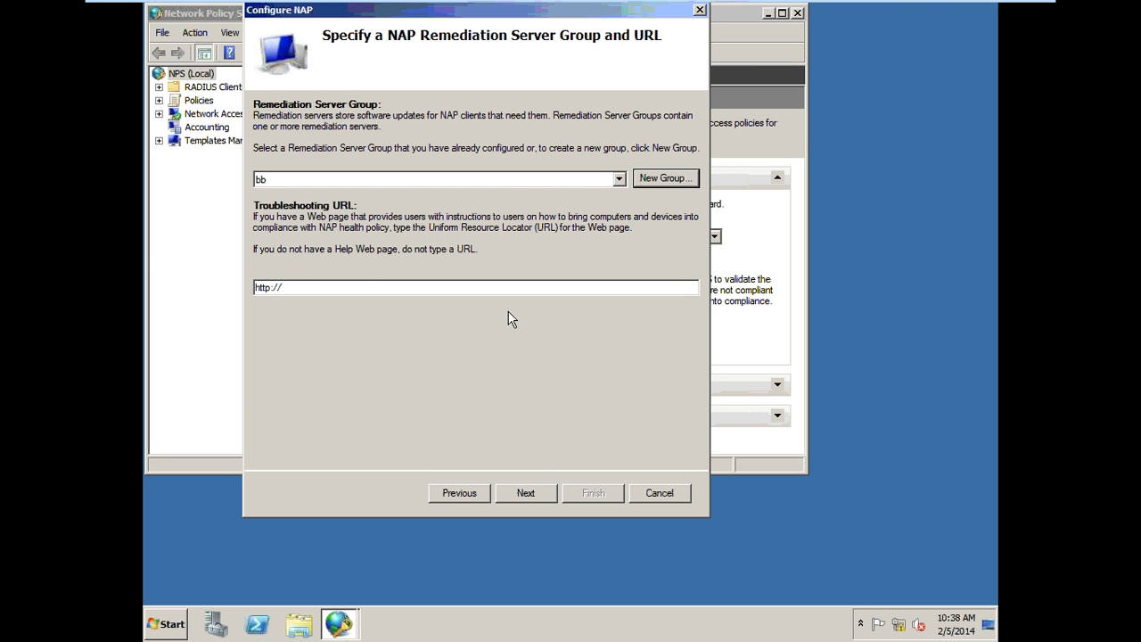
Keep the default NAP health policy settings with the Windows Security Health Validator and auto-remediation enabled, and finish the wizard.
{"action": "left_click", "coordinate": [522, 502]}
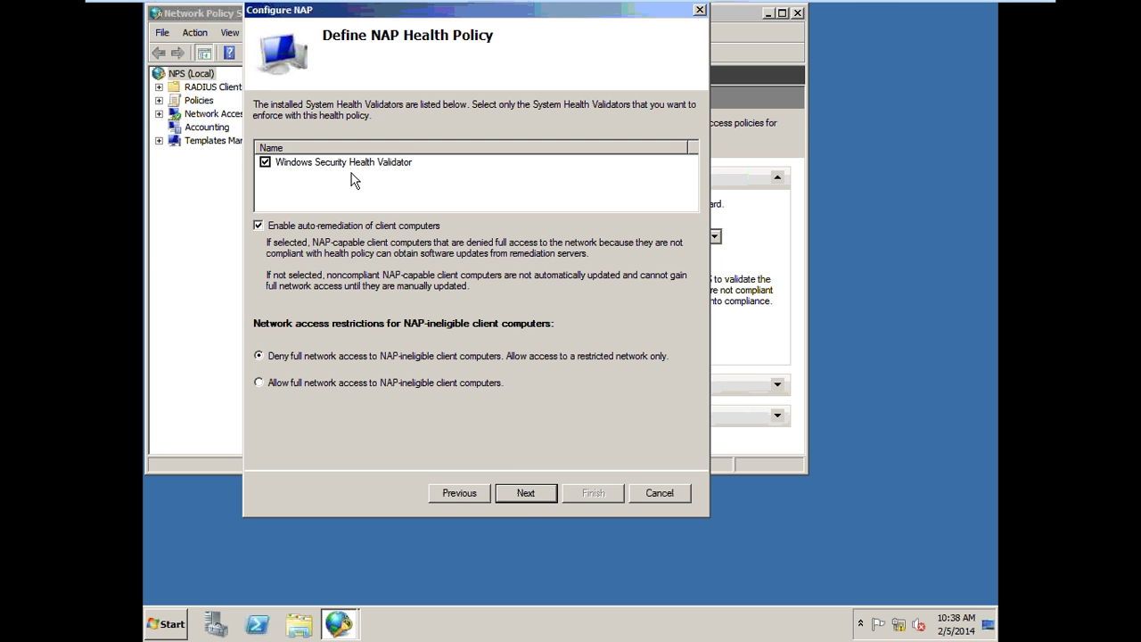
{"action": "left_click", "coordinate": [534, 496]}
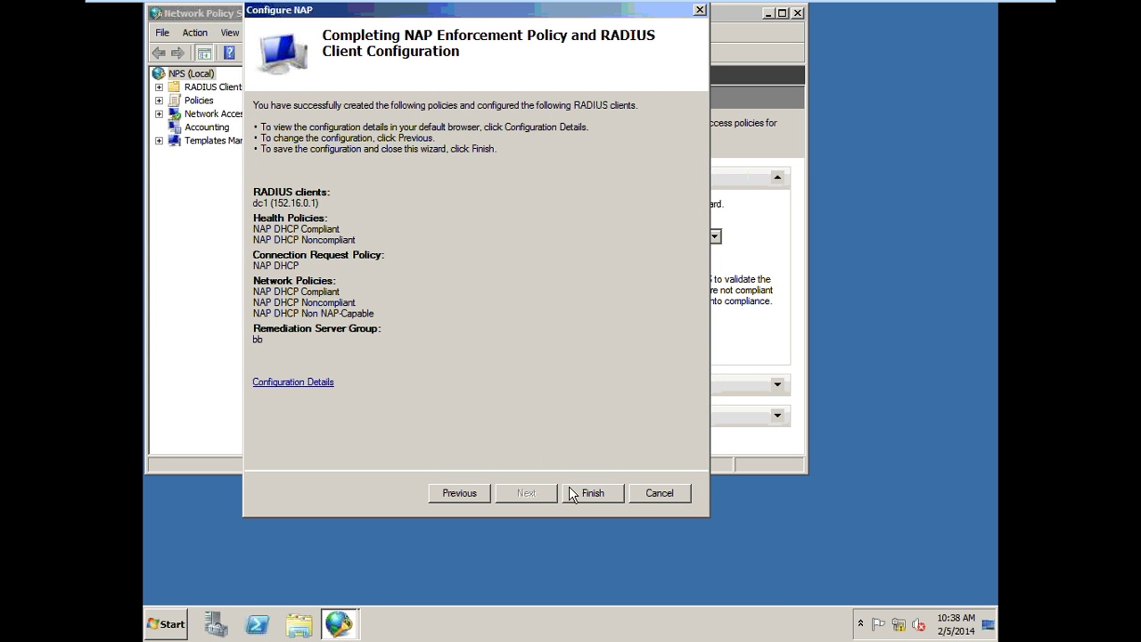
{"action": "left_click", "coordinate": [598, 492]}
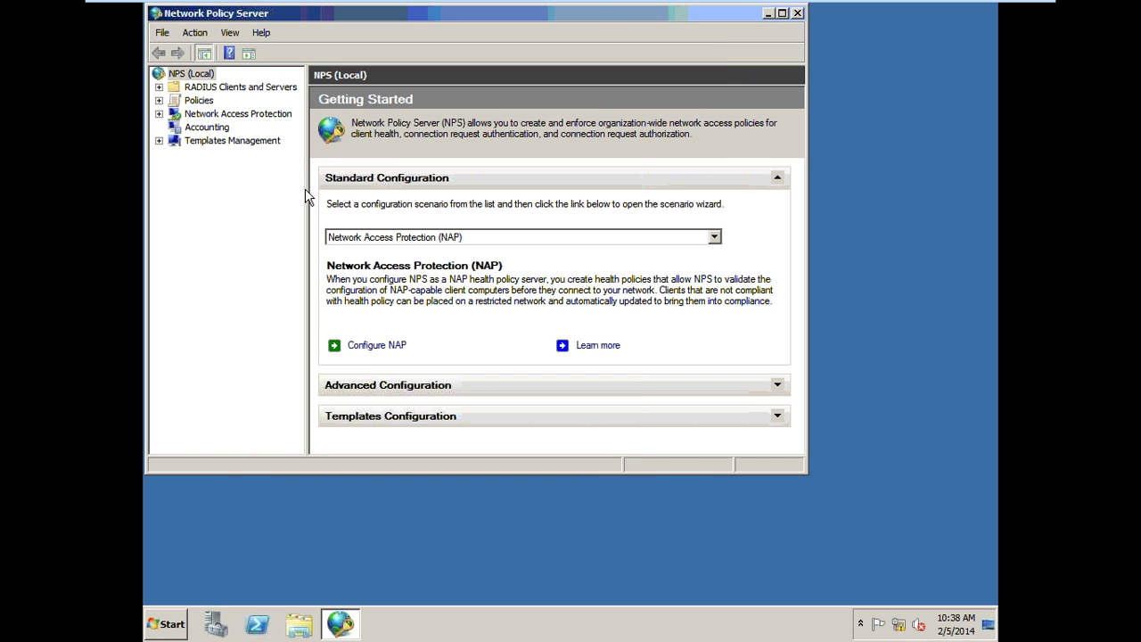
Open the properties of the Default Configuration in the Windows Security Health Validator settings under Network Access Protection.
{"action": "left_click_drag", "start_coordinate": [306, 196], "coordinate": [464, 196]}
{"action": "left_click_drag", "start_coordinate": [463, 196], "coordinate": [410, 197]}
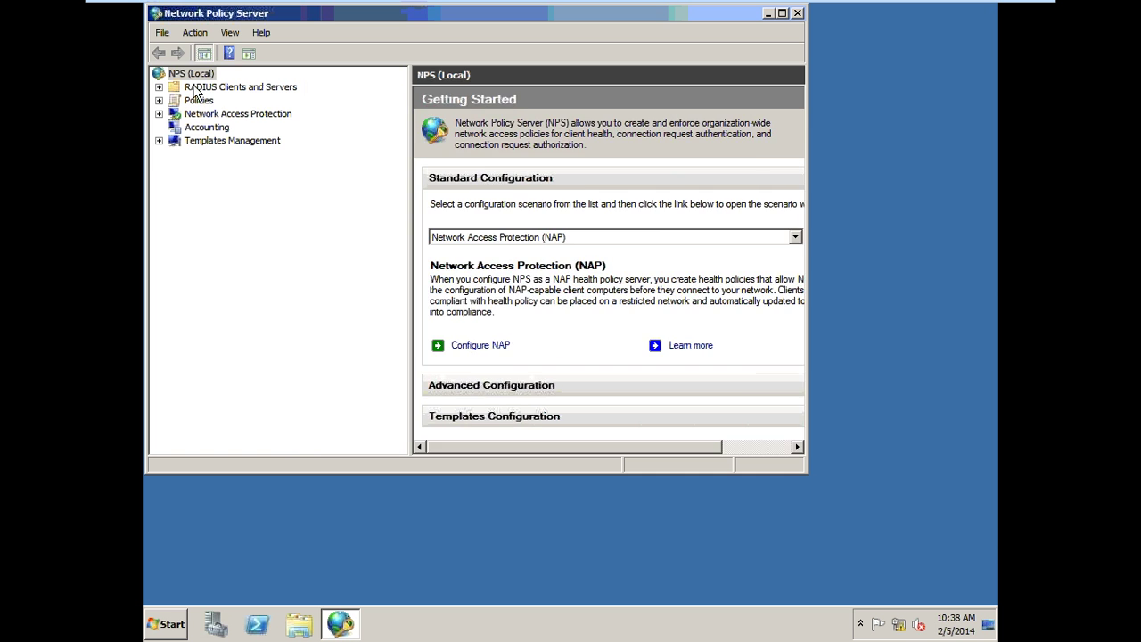
{"action": "double_click", "coordinate": [208, 116]}
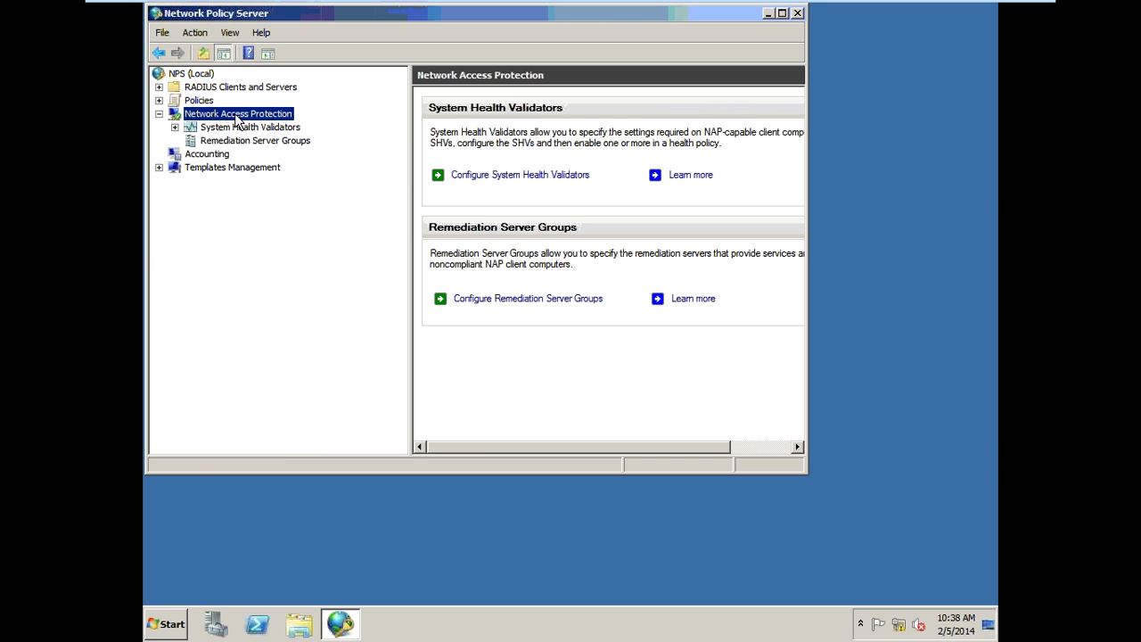
{"action": "left_click", "coordinate": [237, 128]}
{"action": "double_click", "coordinate": [238, 130]}
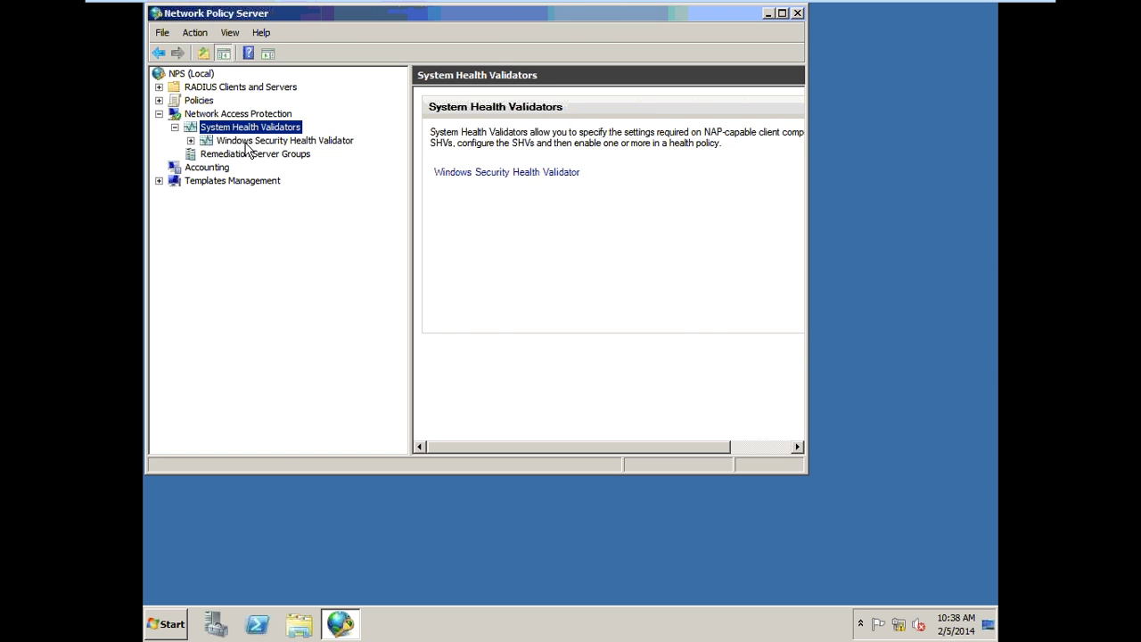
{"action": "left_click", "coordinate": [244, 146]}
{"action": "double_click", "coordinate": [256, 142]}
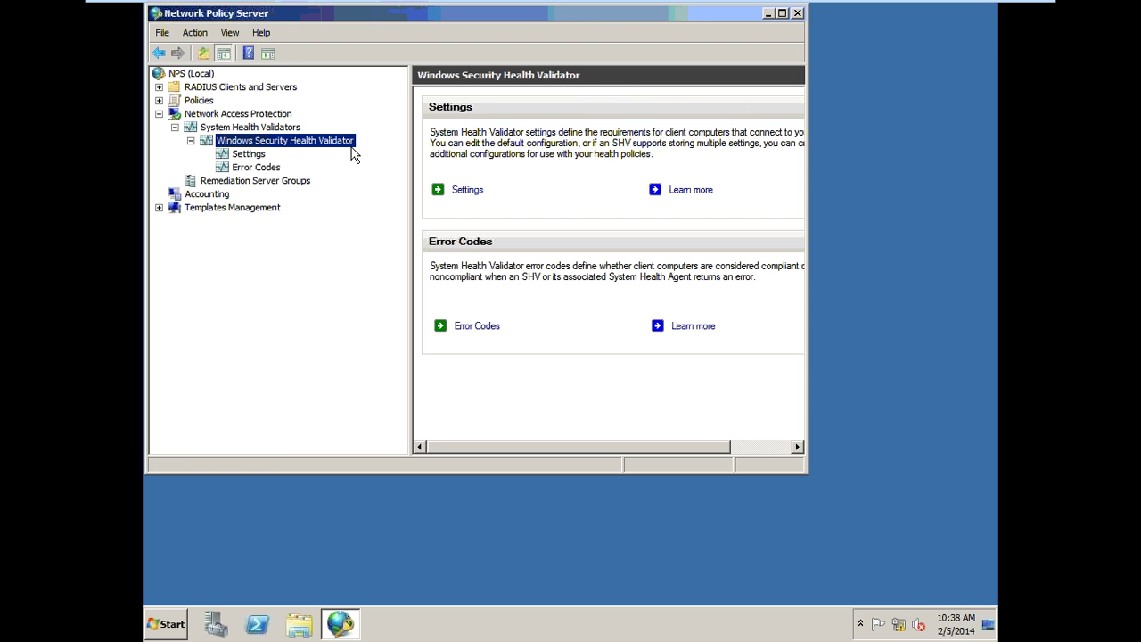
{"action": "left_click", "coordinate": [251, 155]}
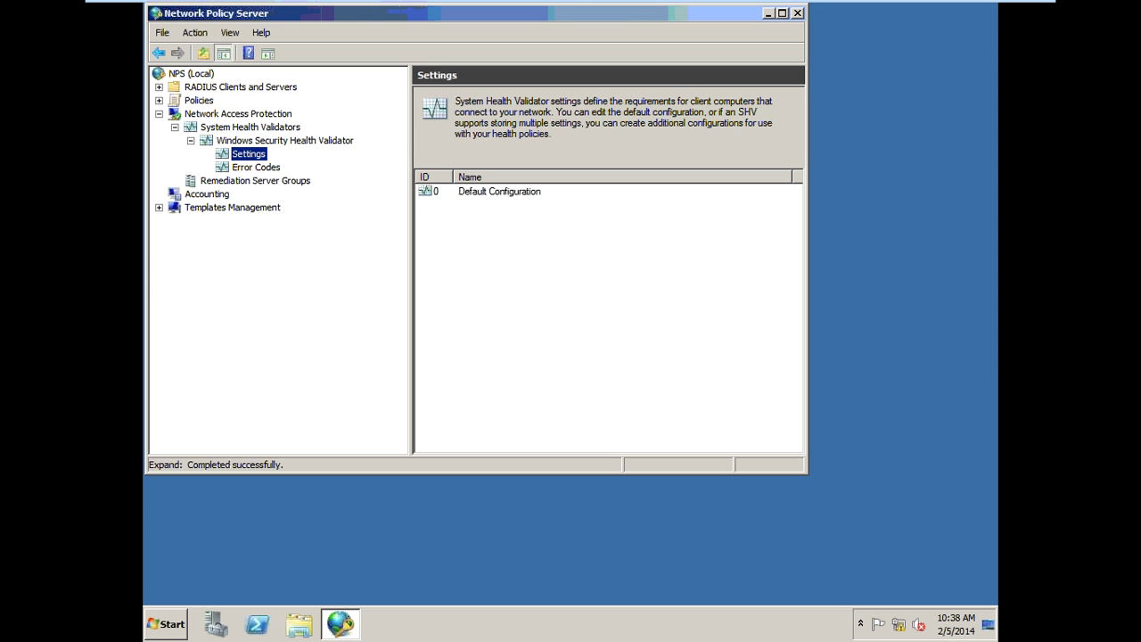
{"action": "left_click", "coordinate": [494, 196]}
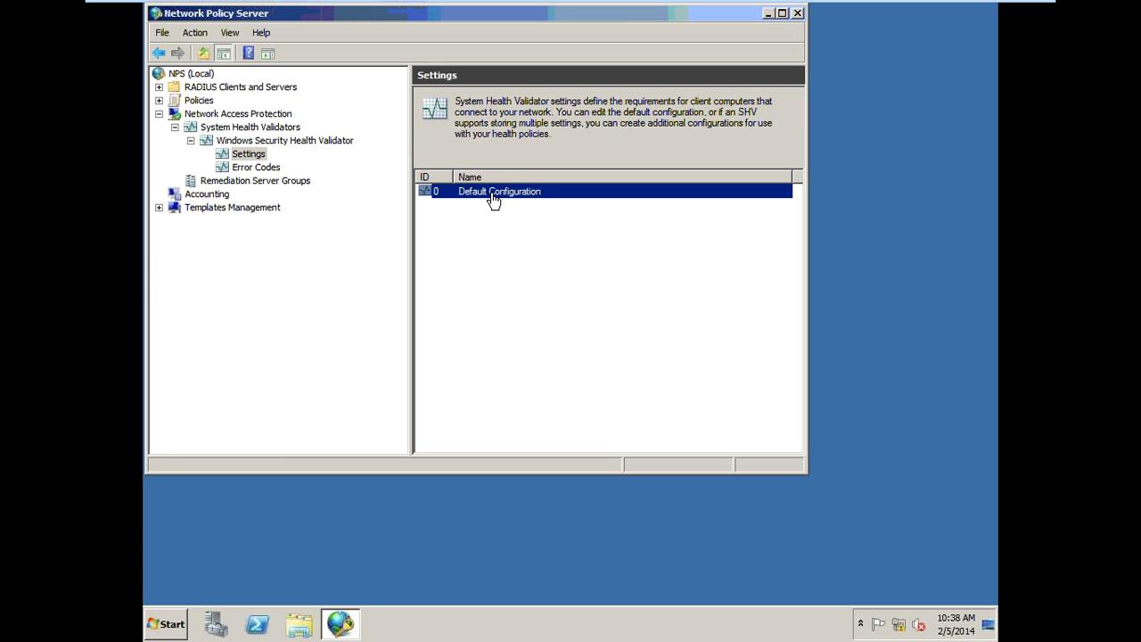
{"action": "right_click", "coordinate": [491, 190]}
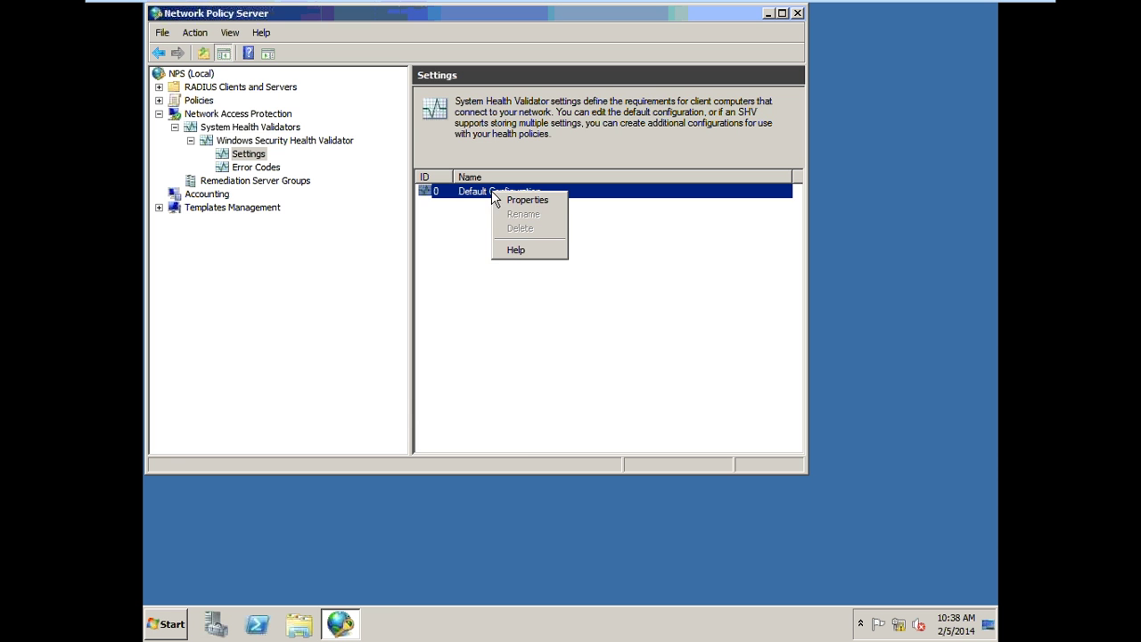
{"action": "left_click", "coordinate": [512, 197]}
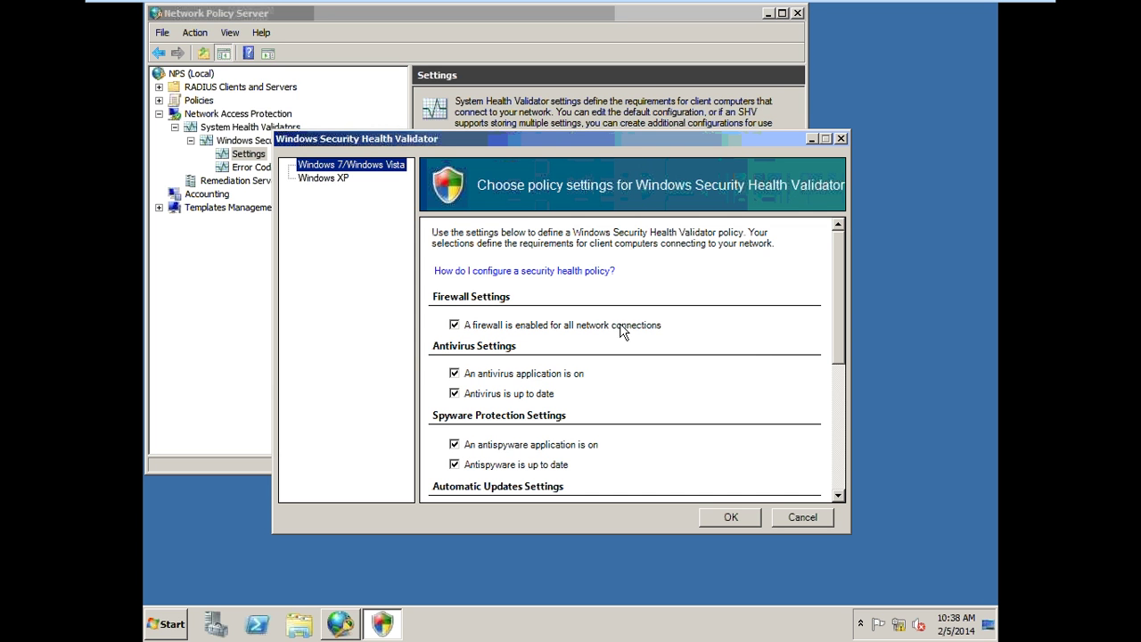
Require only an enabled firewall for Windows 7/Windows Vista clients, turning off the antivirus, antispyware and automatic updating checks, and save.
{"action": "left_click", "coordinate": [454, 373]}
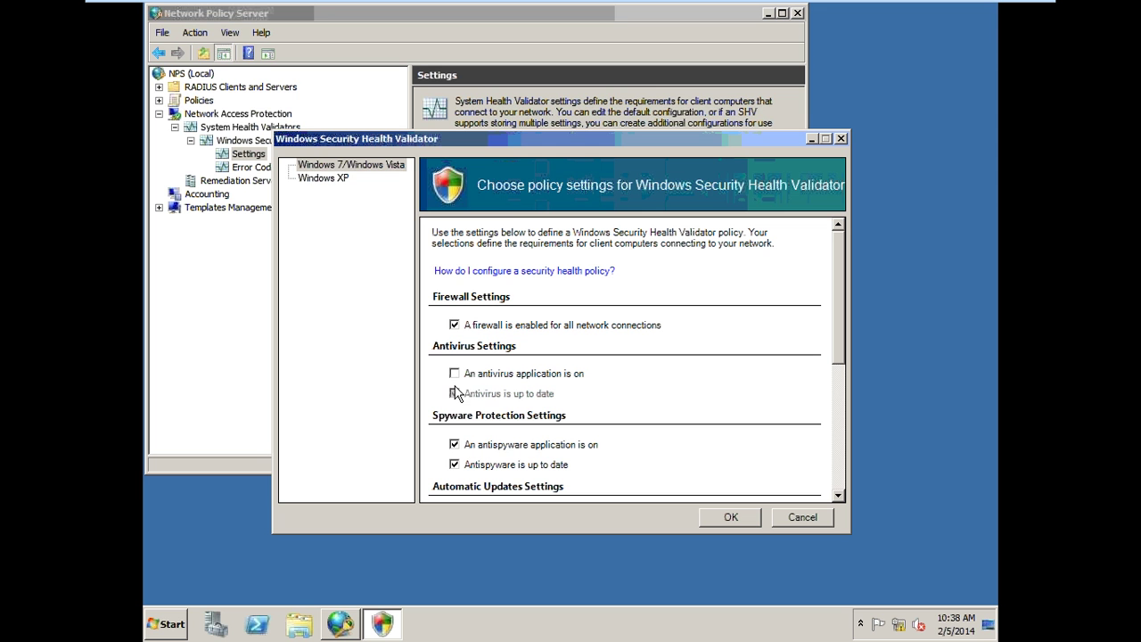
{"action": "left_click", "coordinate": [454, 373]}
{"action": "left_click", "coordinate": [454, 373]}
{"action": "left_click_drag", "start_coordinate": [838, 359], "coordinate": [838, 448]}
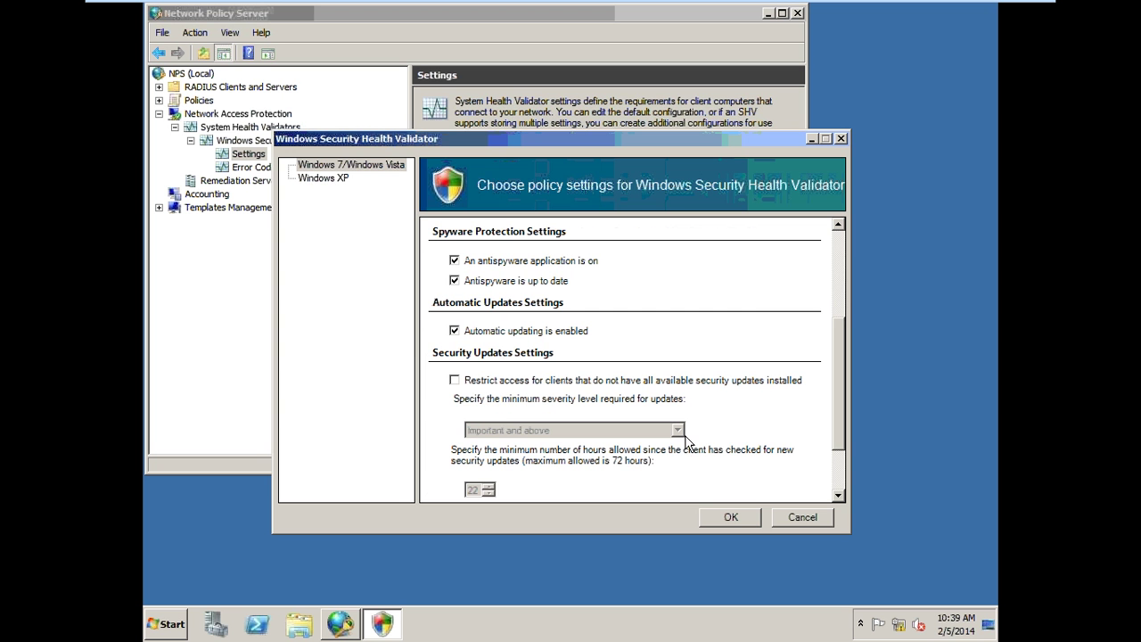
{"action": "left_click", "coordinate": [455, 332]}
{"action": "left_click", "coordinate": [455, 280]}
{"action": "left_click", "coordinate": [454, 262]}
{"action": "left_click_drag", "start_coordinate": [841, 448], "coordinate": [845, 328]}
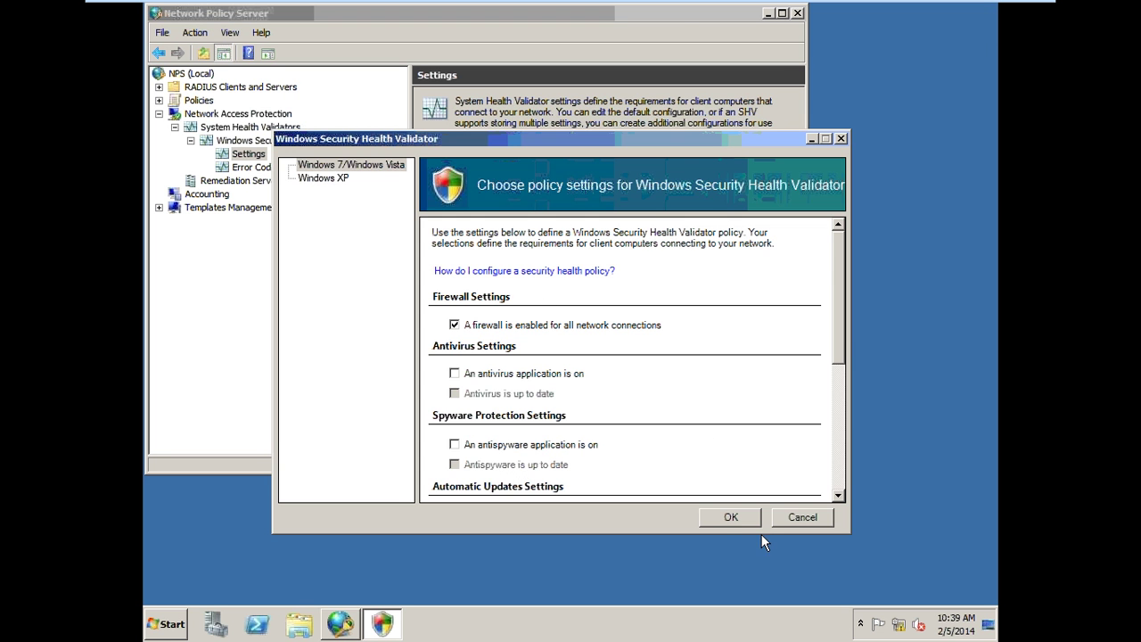
{"action": "left_click", "coordinate": [731, 516]}
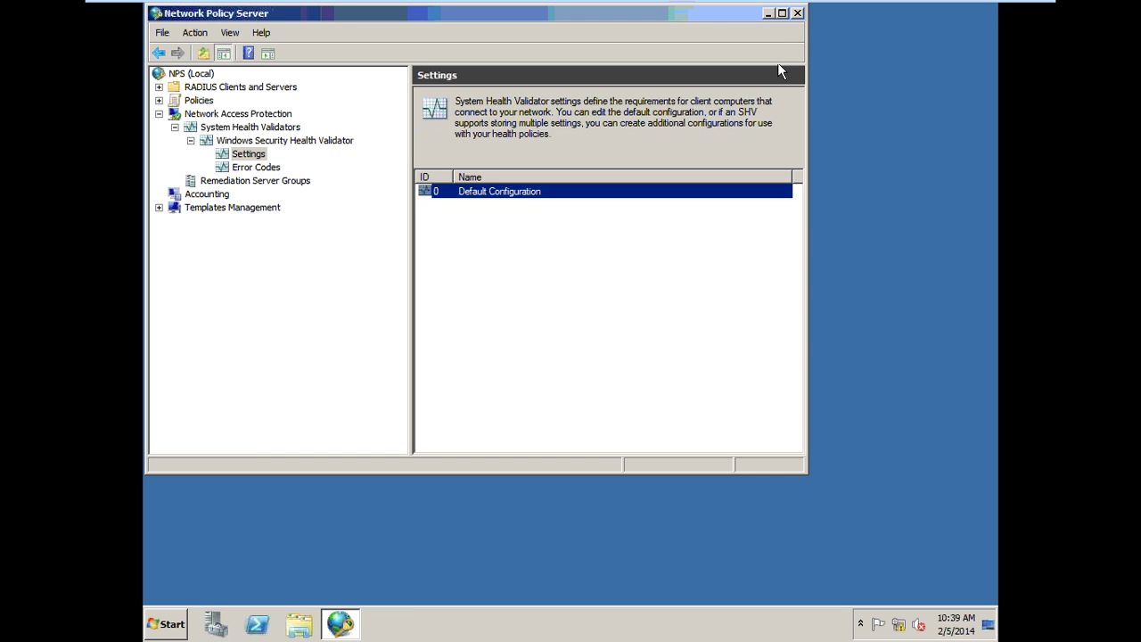
Close the Network Policy Server console and refresh the desktop.
{"action": "left_click", "coordinate": [796, 12]}
{"action": "right_click", "coordinate": [569, 214]}
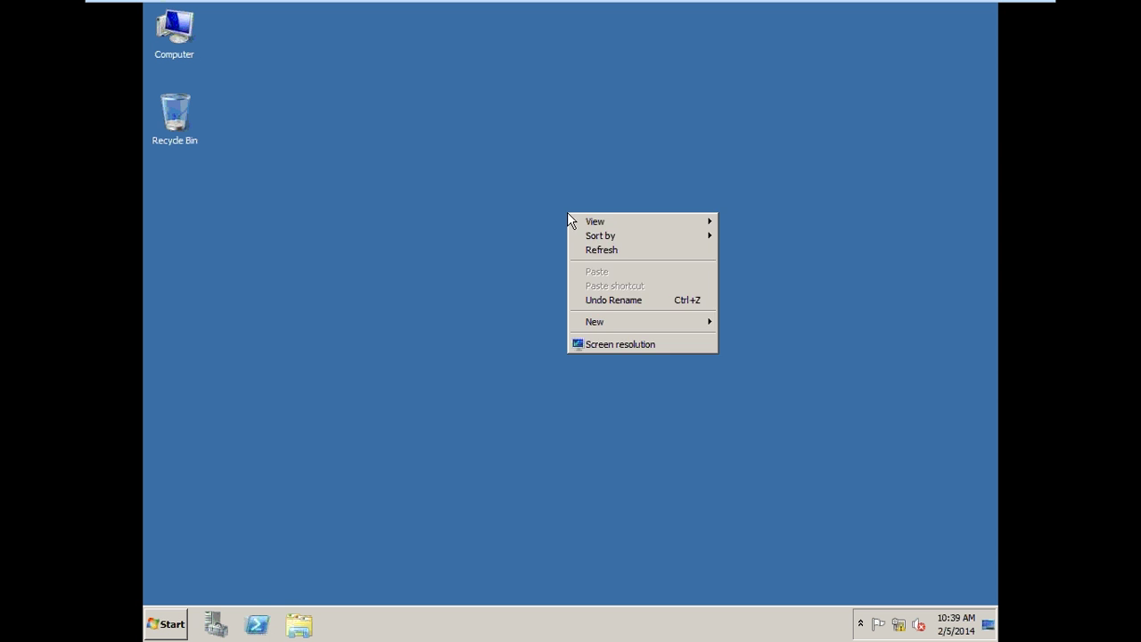
{"action": "left_click", "coordinate": [620, 252]}
Open a Command Prompt with cmd and change to the root directory of drive C.
{"action": "key", "text": "super+r"}
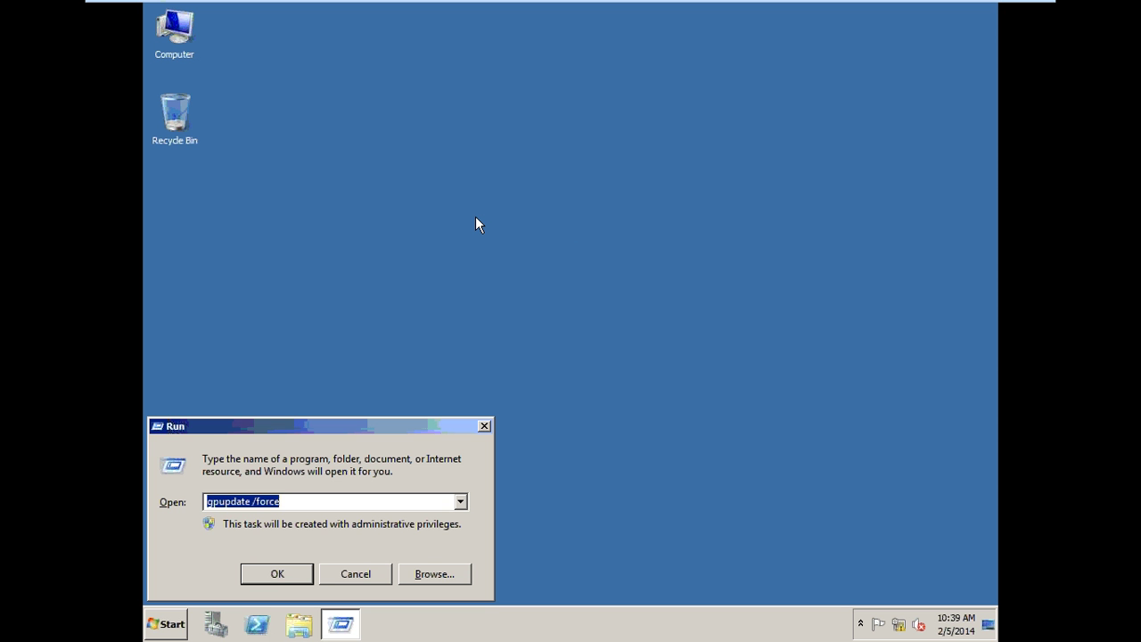
{"action": "type", "text": "cmd"}
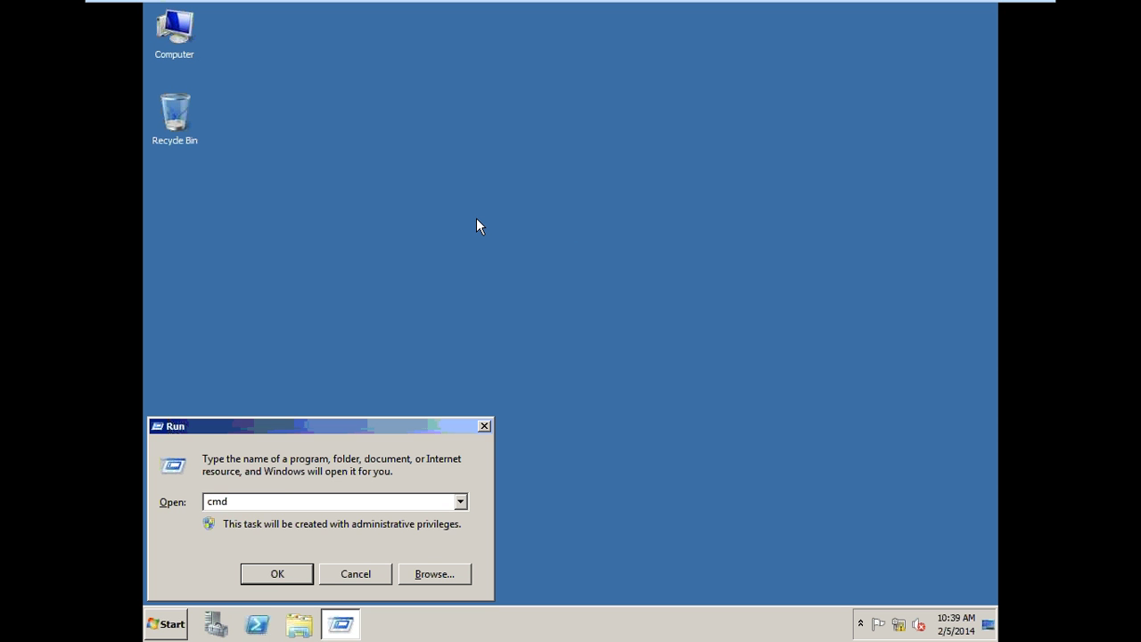
{"action": "key", "text": "Return"}
{"action": "type", "text": "c"}
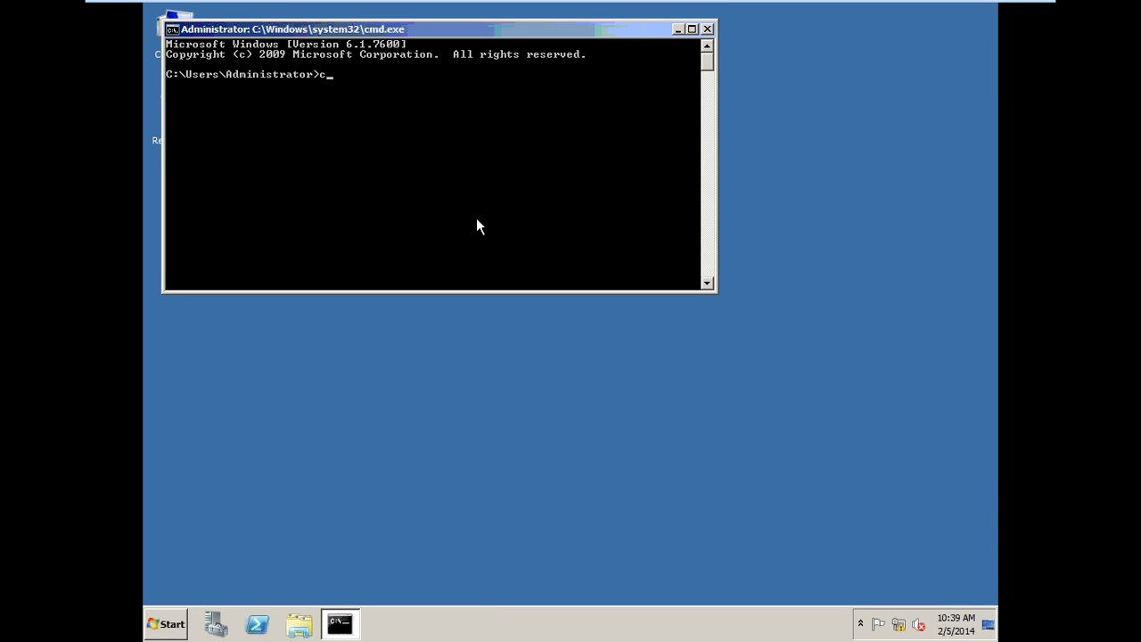
{"action": "type", "text": "d\\"}
{"action": "key", "text": "Return"}
Force a Group Policy update by running gpupdate /force.
{"action": "type", "text": "ipconfig"}
{"action": "key", "text": "BackSpace"}
{"action": "key", "text": "BackSpace"}
{"action": "key", "text": "BackSpace"}
{"action": "key", "text": "BackSpace"}
{"action": "key", "text": "BackSpace"}
{"action": "key", "text": "BackSpace"}
{"action": "key", "text": "BackSpace"}
{"action": "key", "text": "BackSpace"}
{"action": "type", "text": "gpupdate /force"}
{"action": "key", "text": "Return"}
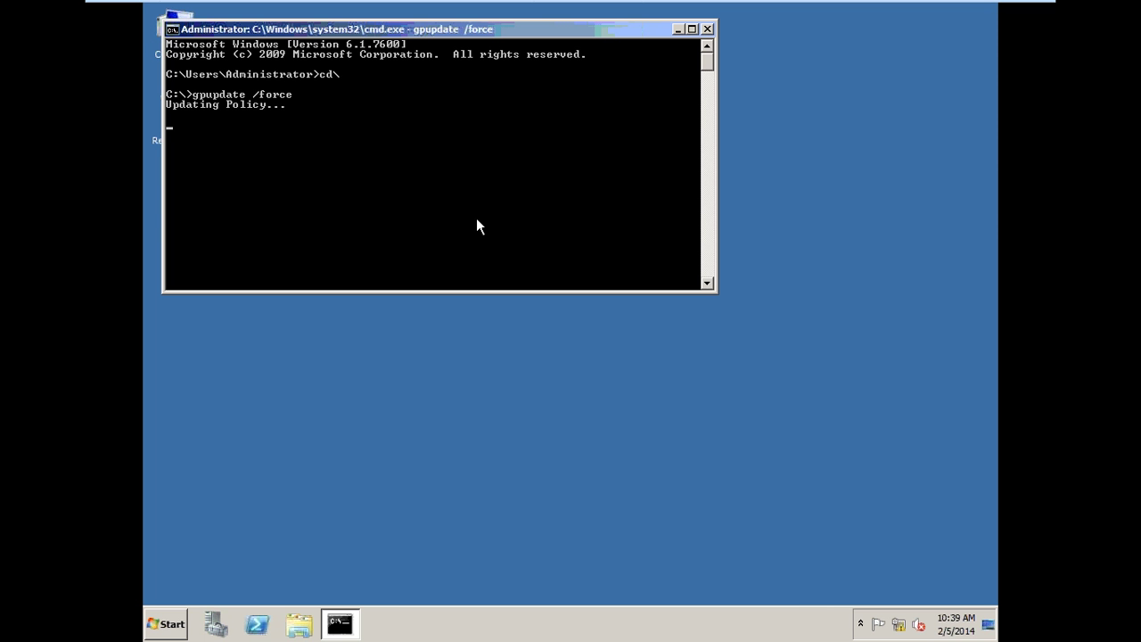
{"action": "key", "text": "super+r"}
{"action": "key", "text": "Return"}
{"action": "key", "text": "Return"}
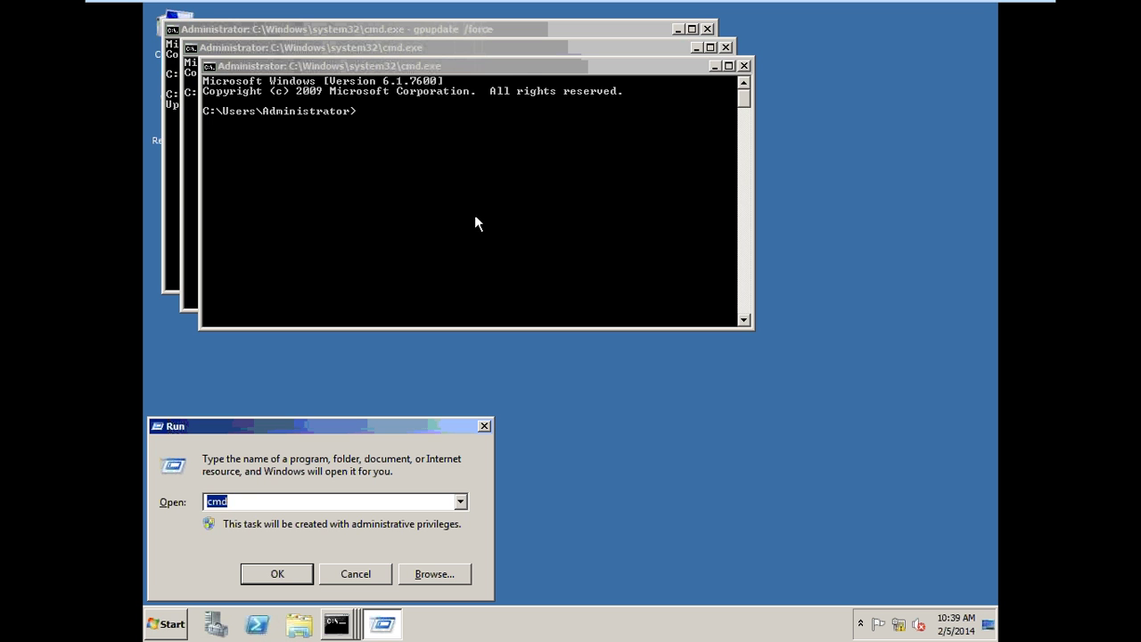
{"action": "left_click", "coordinate": [743, 66]}
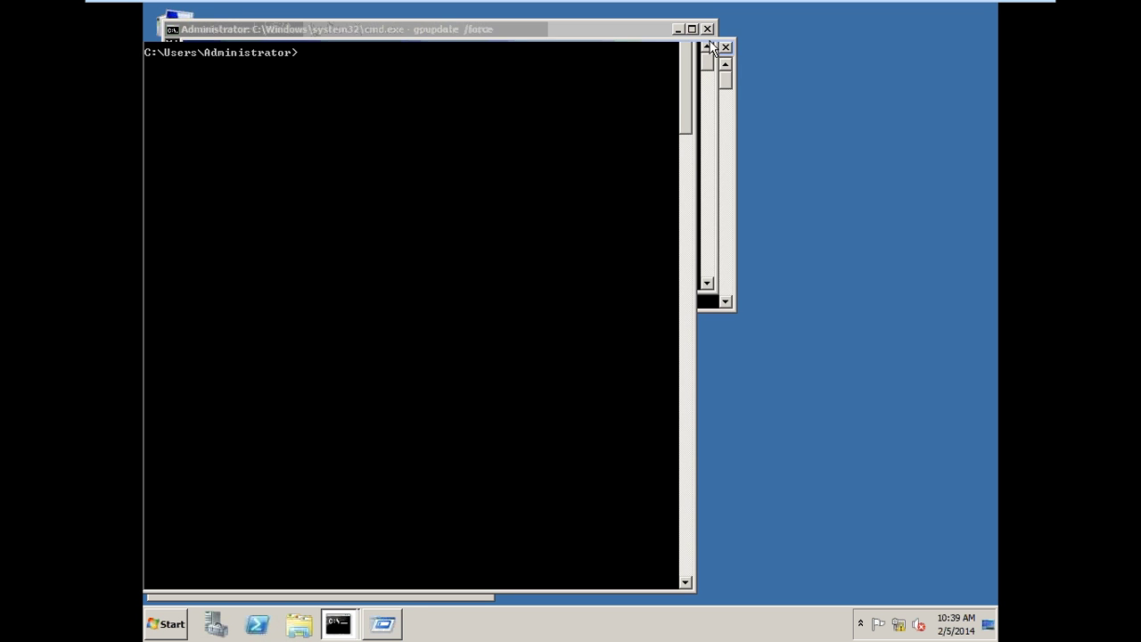
{"action": "left_click", "coordinate": [725, 46]}
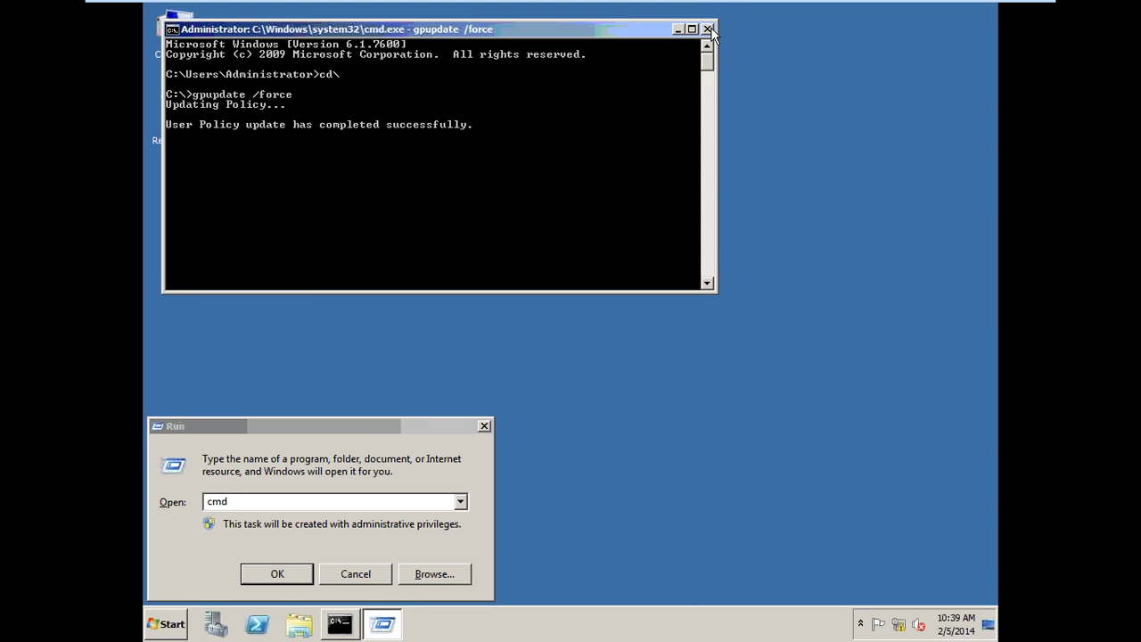
Close the Command Prompt and run gpupdate /force three times directly from the Run dialog on the DHCP server.
{"action": "left_click", "coordinate": [706, 28]}
{"action": "type", "text": "g"}
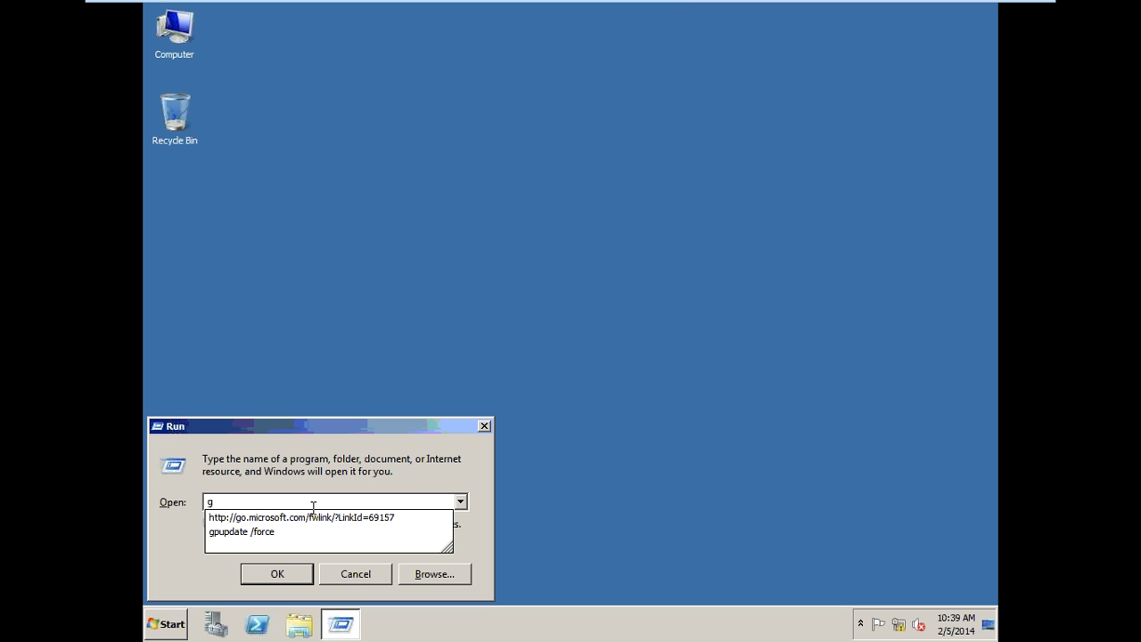
{"action": "key", "text": "Down"}
{"action": "key", "text": "Return"}
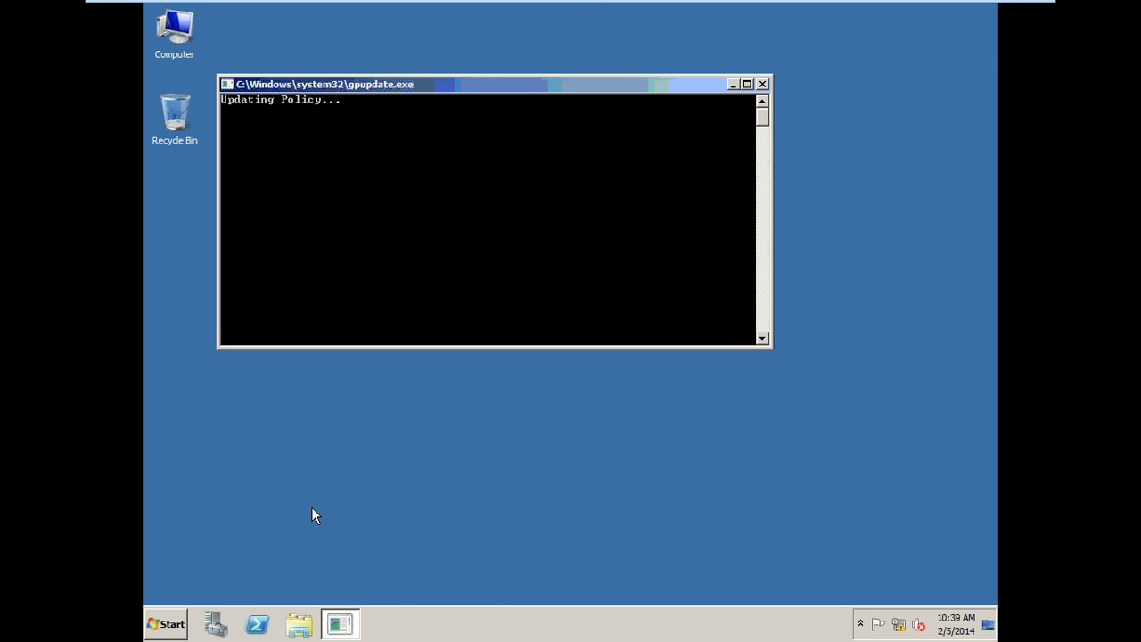
{"action": "key", "text": "super+r"}
{"action": "key", "text": "Return"}
{"action": "key", "text": "super+r"}
{"action": "key", "text": "Return"}
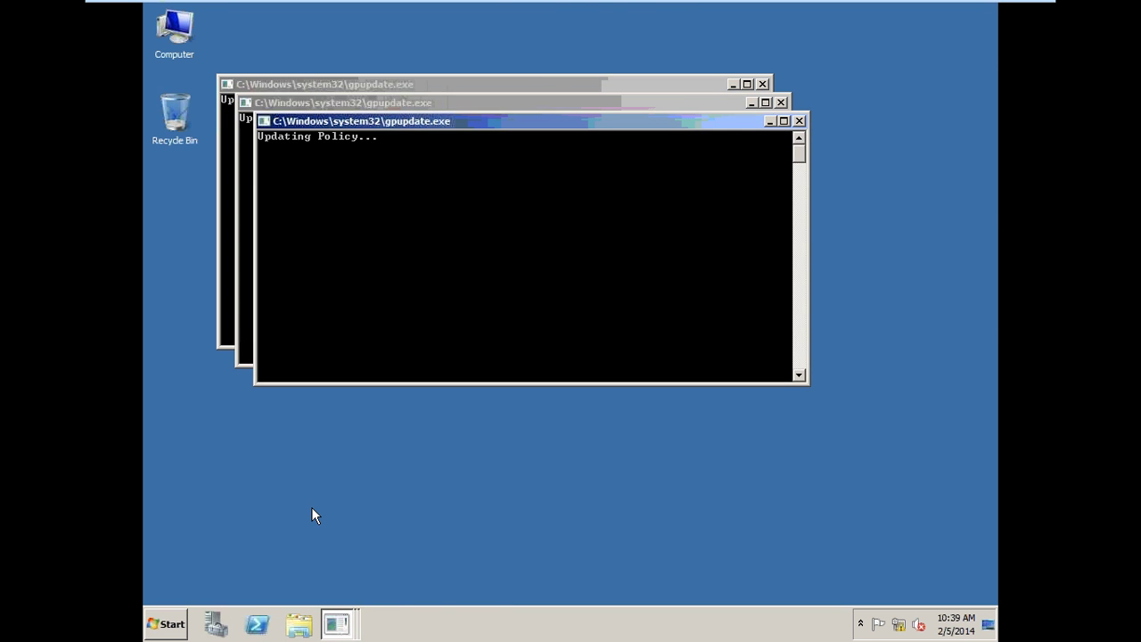
Switch to the Windows 7 virtual machine and close its open Command Prompt.
{"action": "mouse_move", "coordinate": [330, 2]}
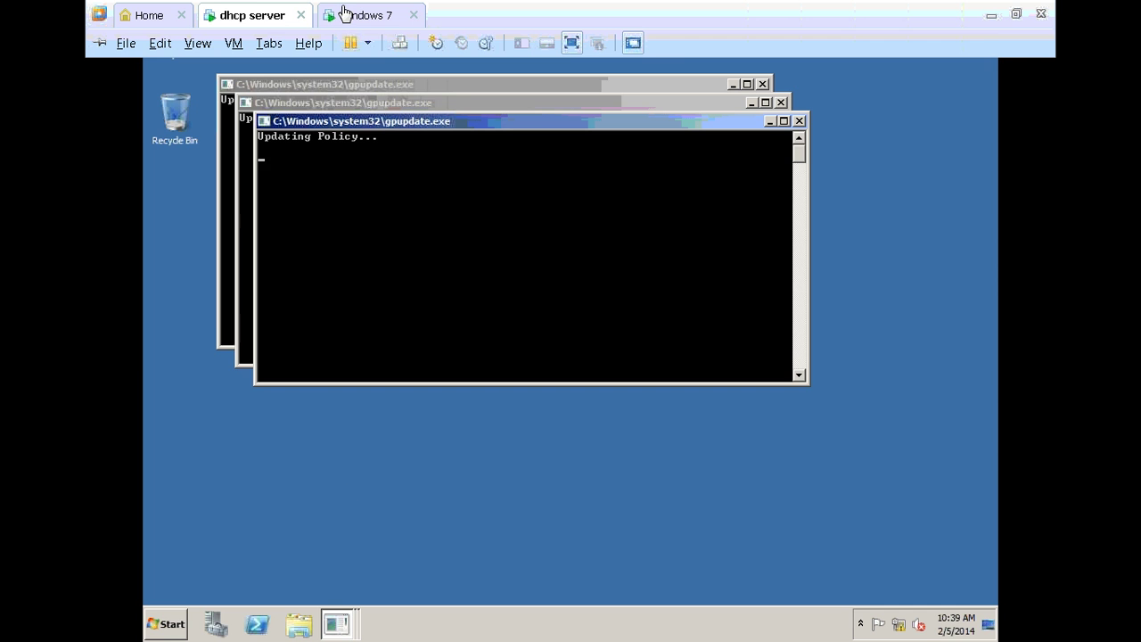
{"action": "left_click", "coordinate": [353, 16]}
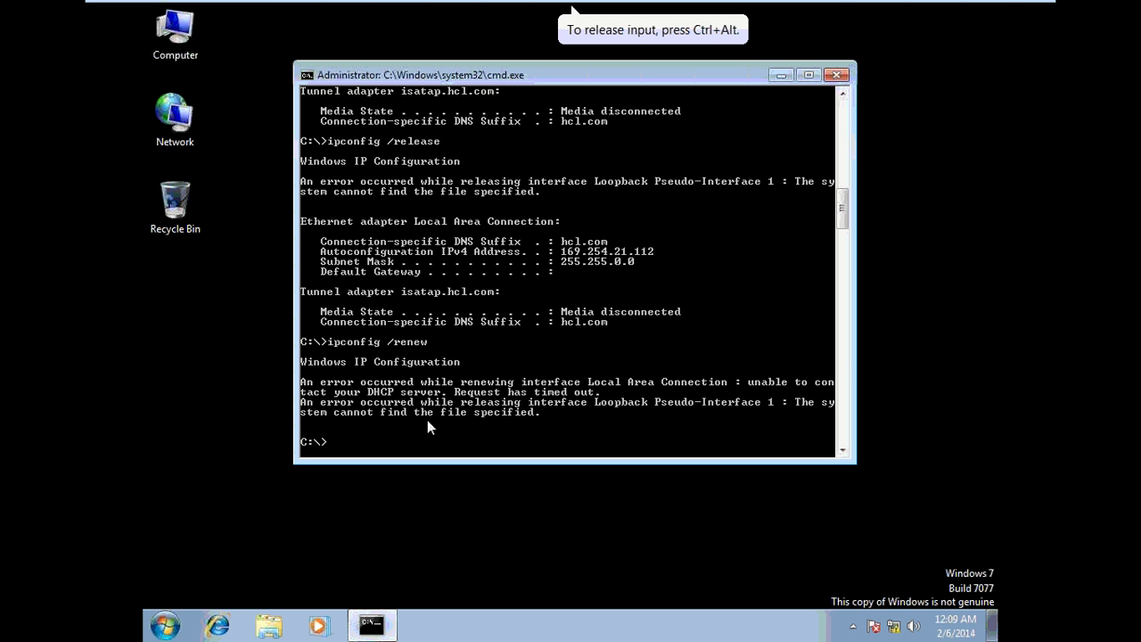
{"action": "left_click", "coordinate": [836, 75]}
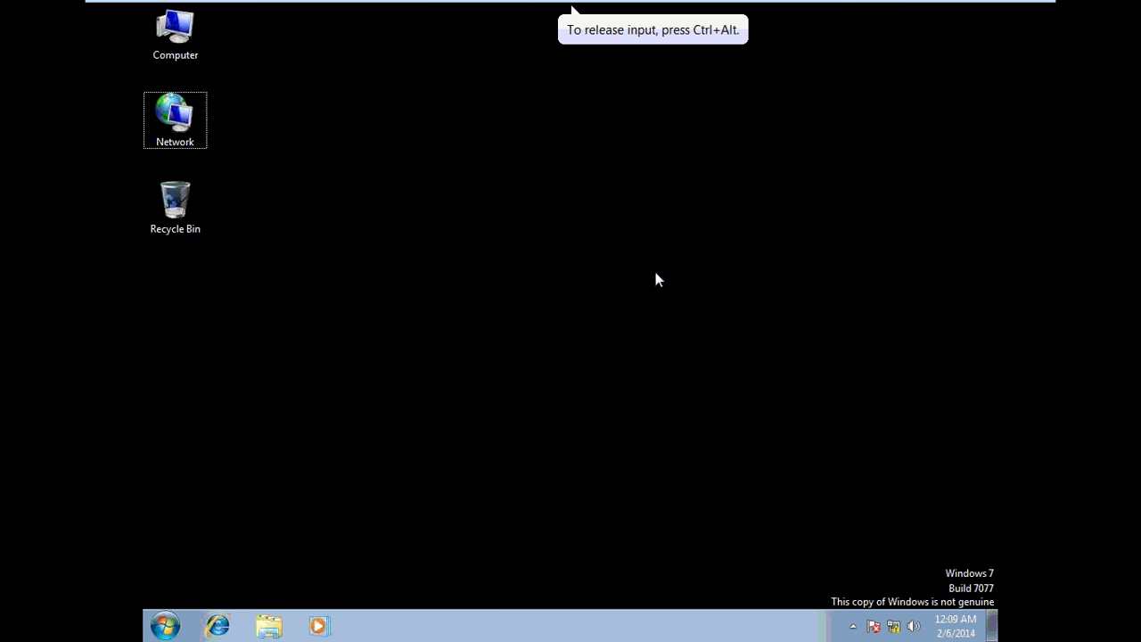
Run gpupdate /force four times on the Windows 7 client to force the Group Policy update.
{"action": "key", "text": "super+r"}
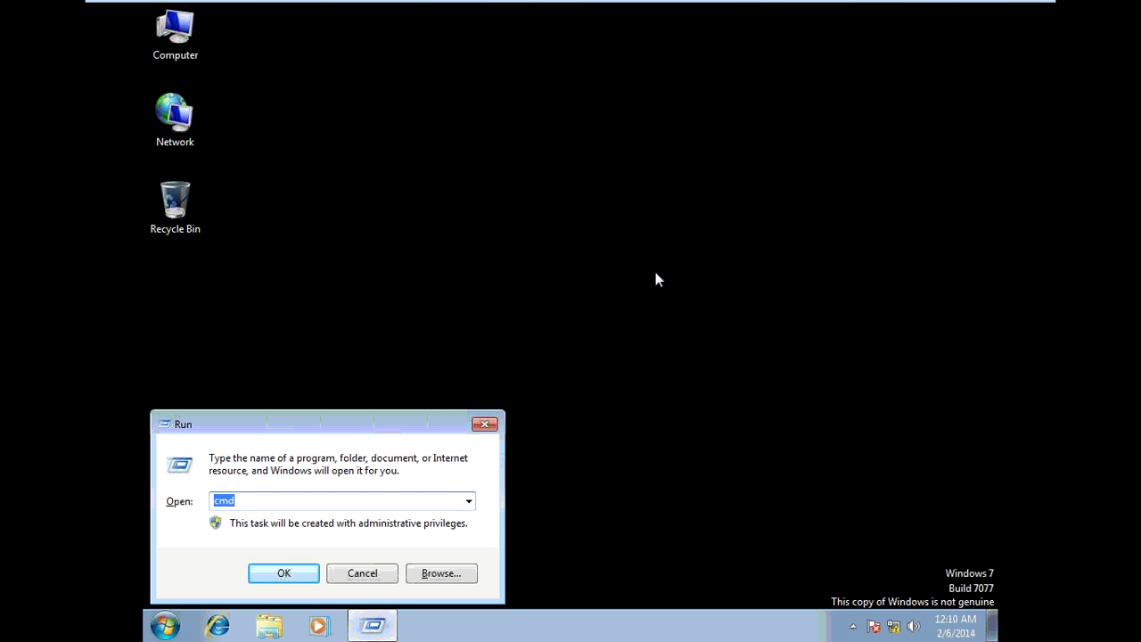
{"action": "type", "text": "gpupdate /force"}
{"action": "key", "text": "Return"}
{"action": "key", "text": "super+r"}
{"action": "key", "text": "Return"}
{"action": "key", "text": "super+r"}
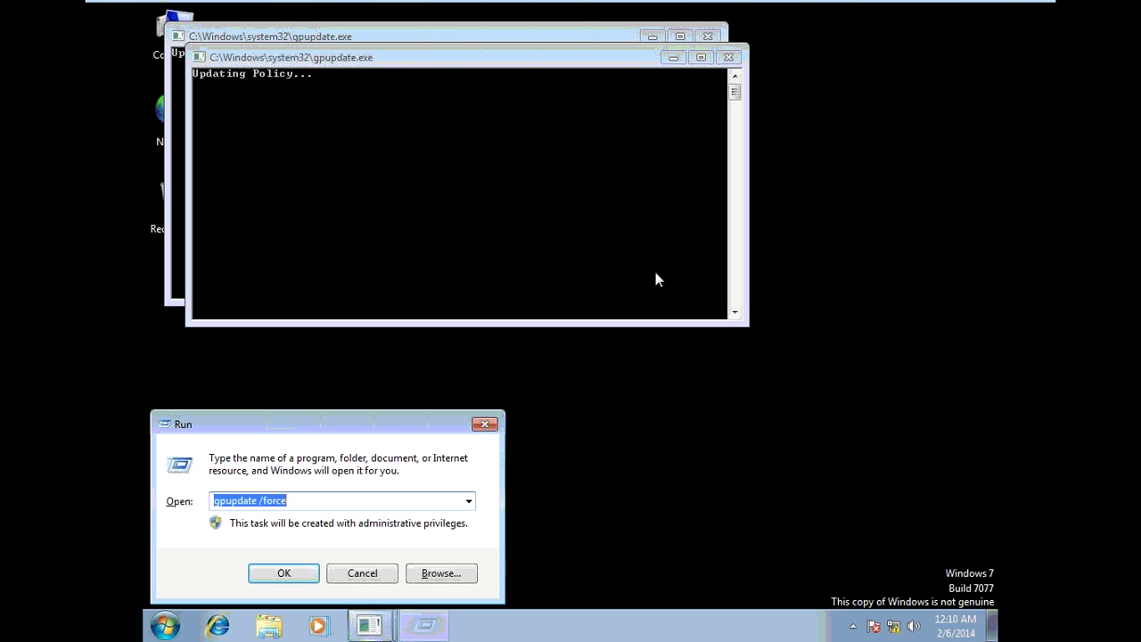
{"action": "key", "text": "Return"}
{"action": "key", "text": "super+r"}
{"action": "key", "text": "Return"}
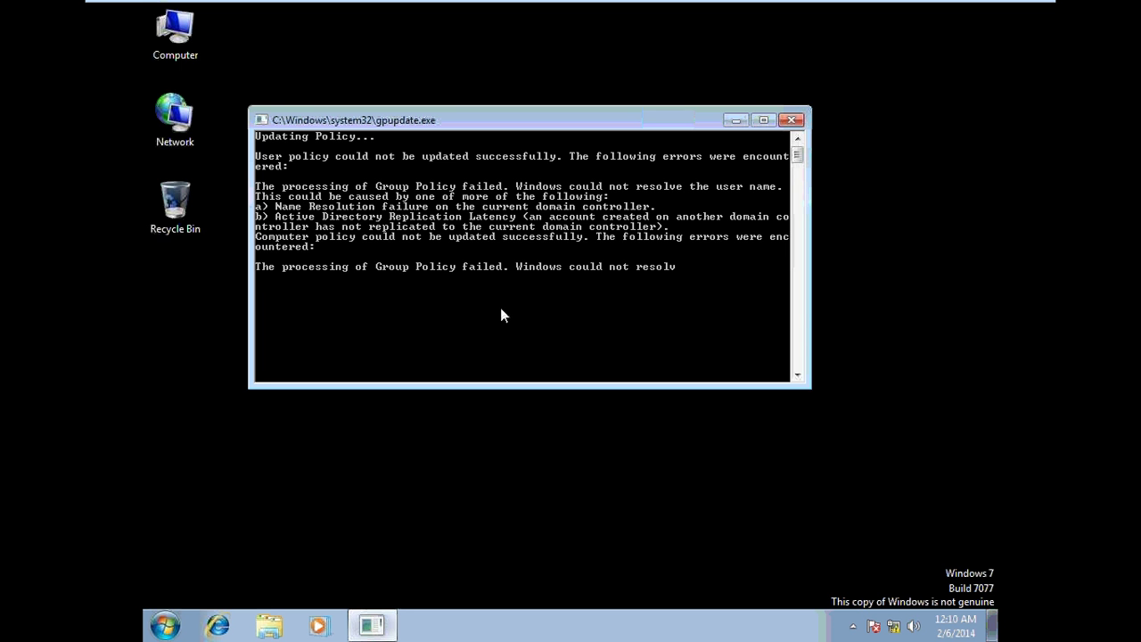
Open a Command Prompt on the client with cmd and change to the root directory of drive C.
{"action": "key", "text": "super+r"}
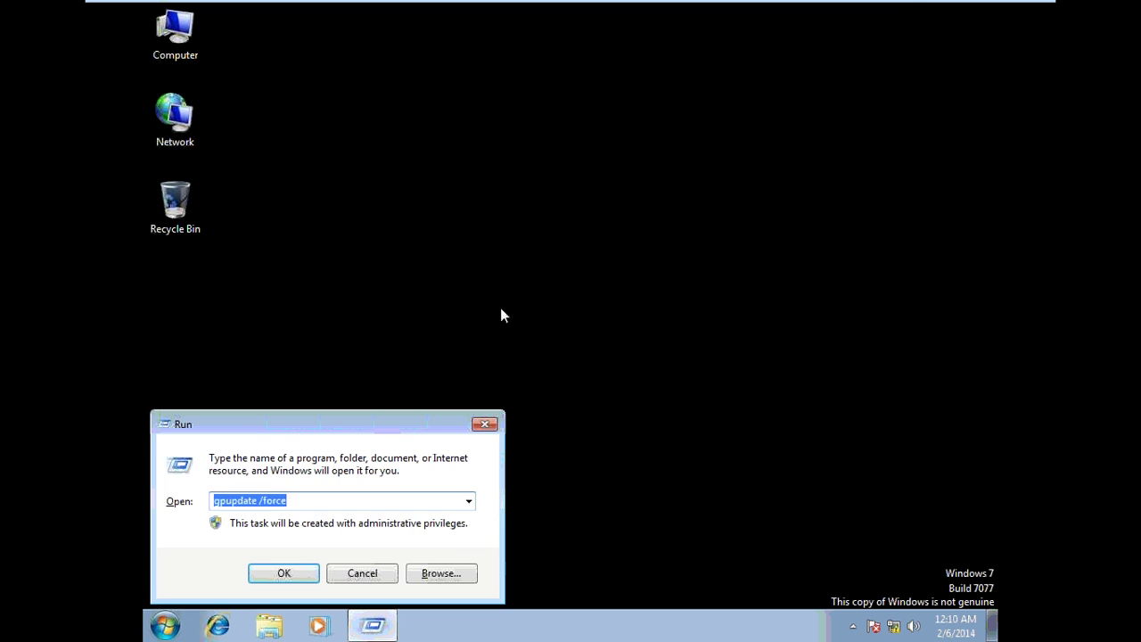
{"action": "type", "text": "cmd"}
{"action": "key", "text": "Return"}
{"action": "type", "text": "cd"}
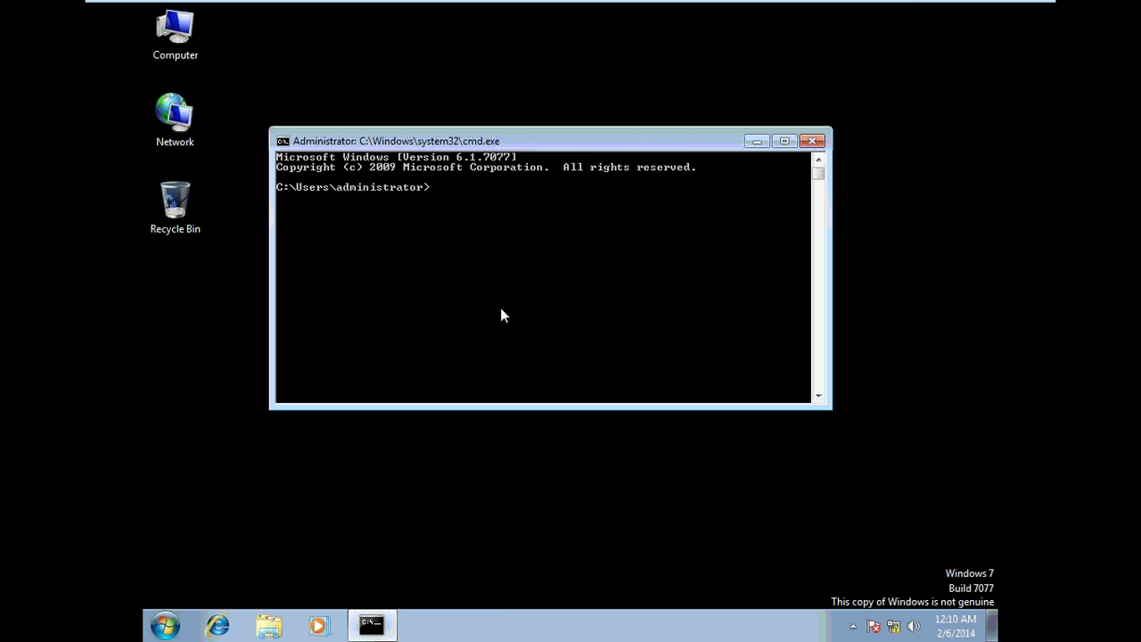
{"action": "type", "text": "\\"}
{"action": "key", "text": "Return"}
Release the client's IP address with ipconfig /release.
{"action": "type", "text": "ipconfig "}
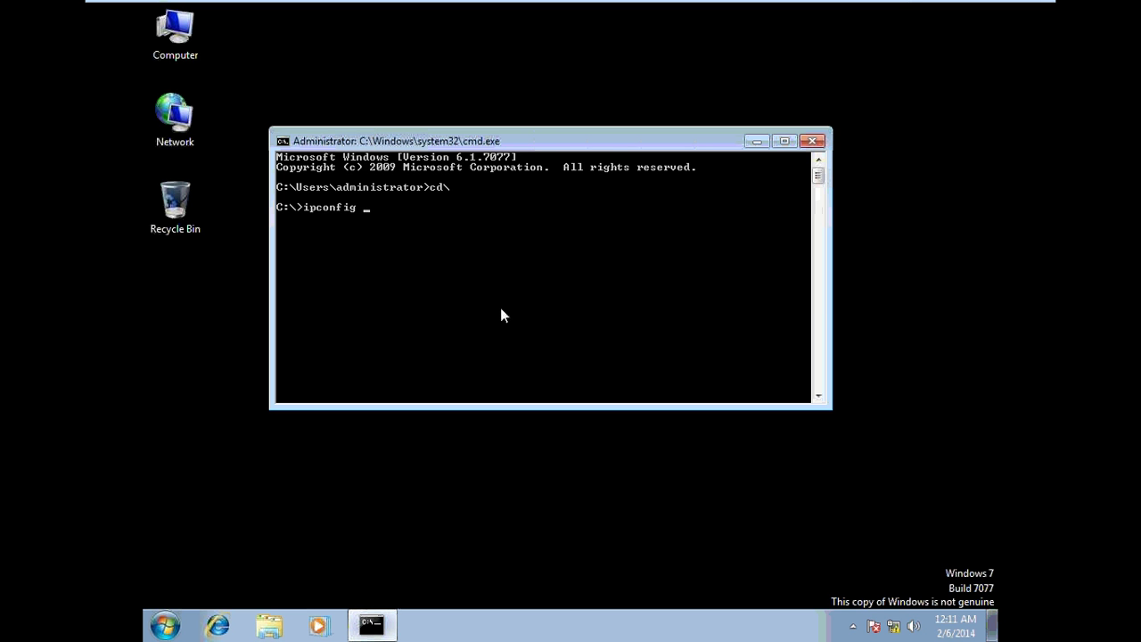
{"action": "type", "text": "/release"}
{"action": "key", "text": "Return"}
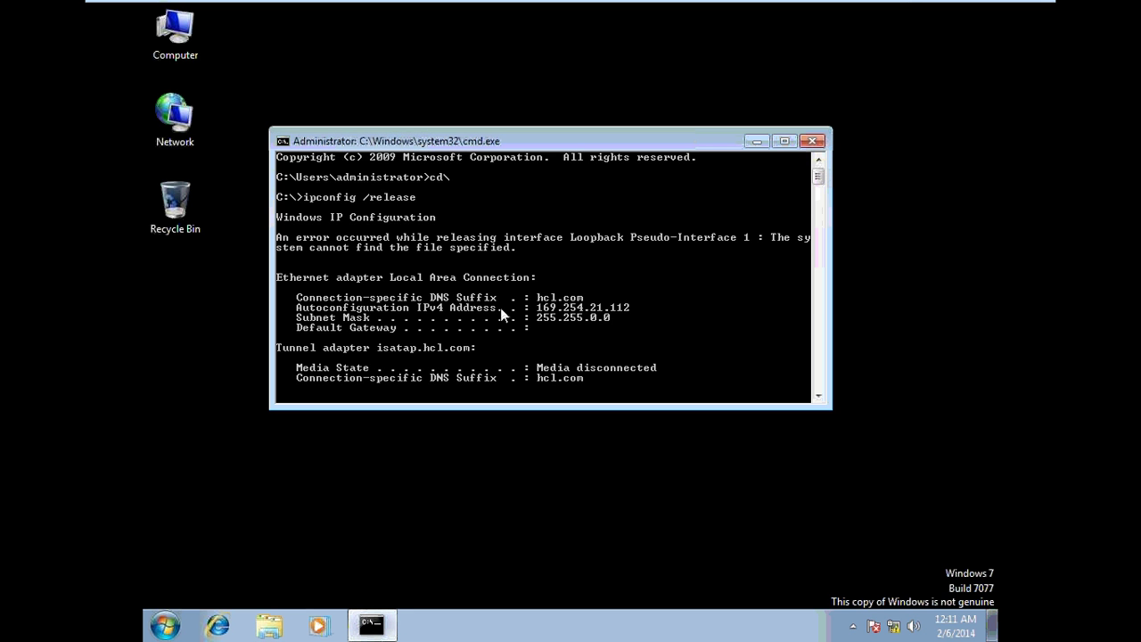
Request a new IP address for the client with ipconfig /renew, and close the Command Prompt.
{"action": "key", "text": "Up"}
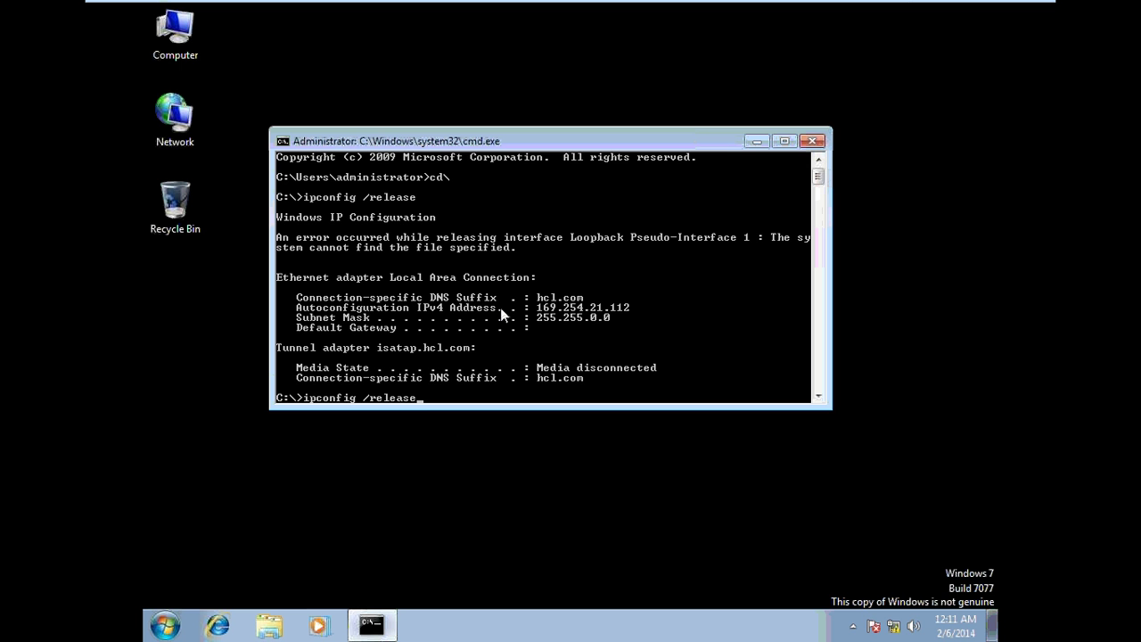
{"action": "key", "text": "BackSpace"}
{"action": "key", "text": "BackSpace"}
{"action": "key", "text": "BackSpace"}
{"action": "key", "text": "BackSpace"}
{"action": "key", "text": "BackSpace"}
{"action": "type", "text": "new"}
{"action": "key", "text": "Return"}
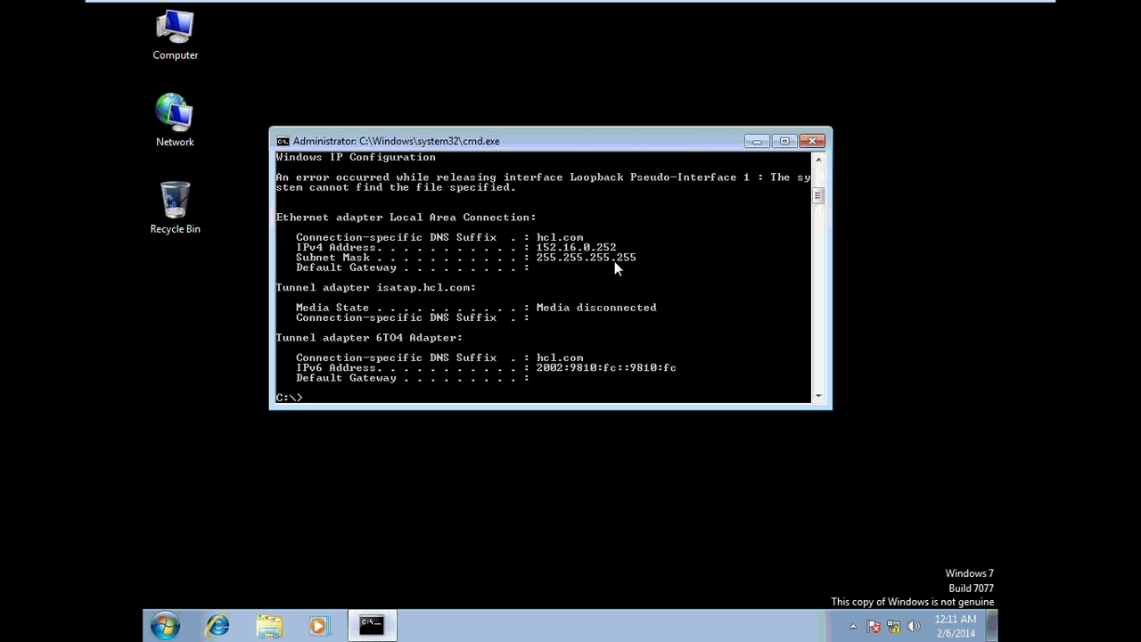
{"action": "left_click", "coordinate": [812, 140]}
Turn on Windows Firewall for the domain, home or work and public network locations, then close Control Panel and refresh the desktop.
{"action": "left_click", "coordinate": [165, 627]}
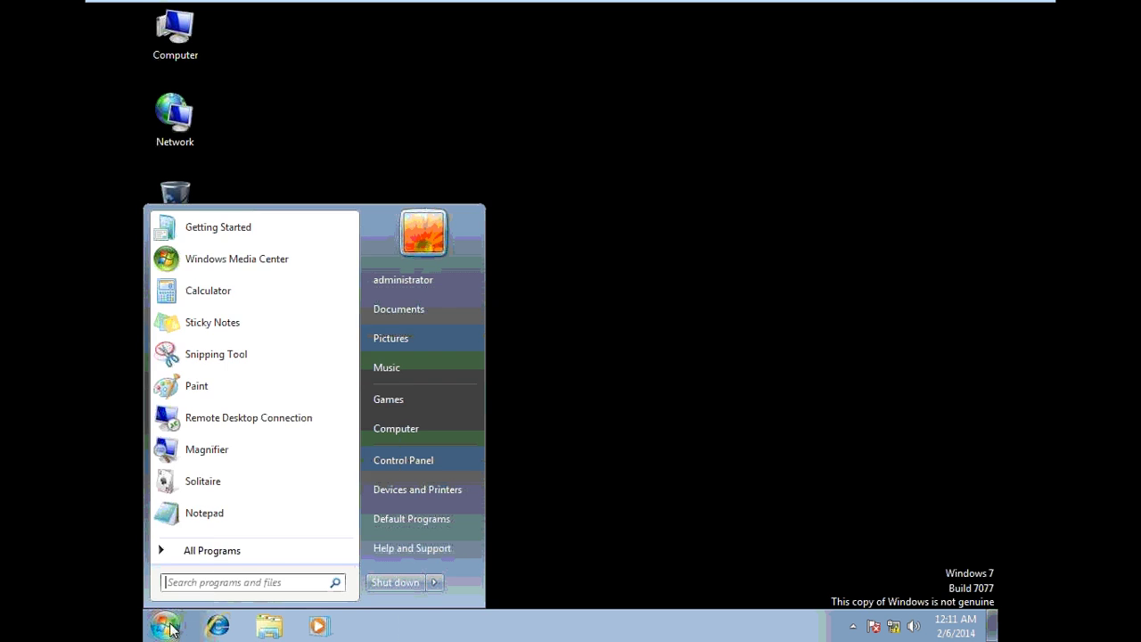
{"action": "left_click", "coordinate": [410, 459]}
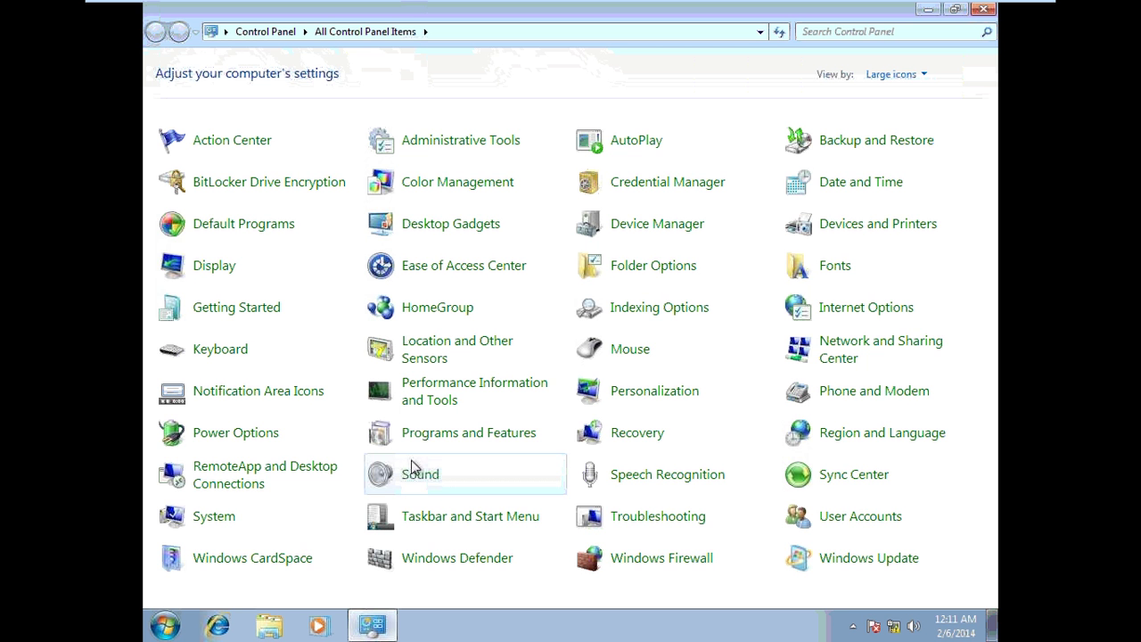
{"action": "left_click", "coordinate": [648, 570]}
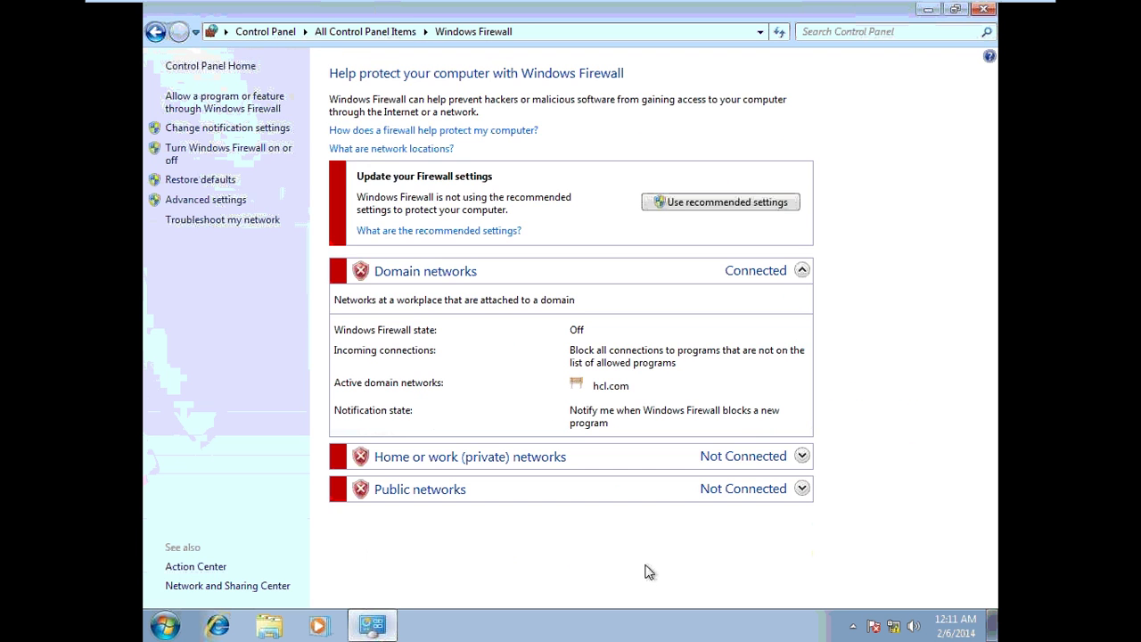
{"action": "left_click", "coordinate": [230, 153]}
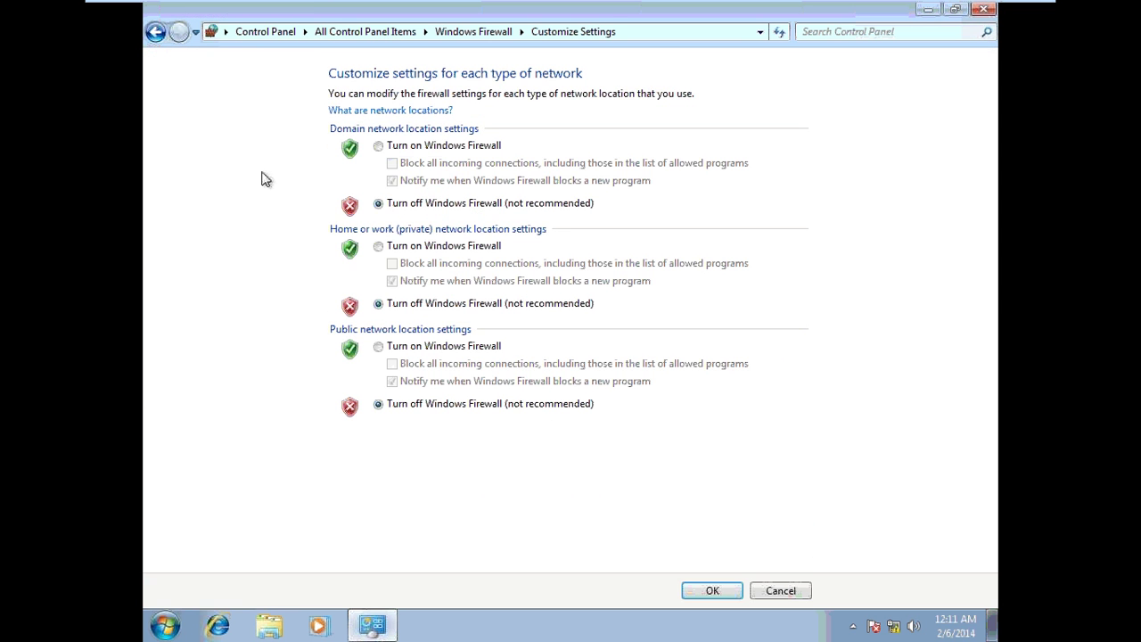
{"action": "left_click", "coordinate": [387, 147]}
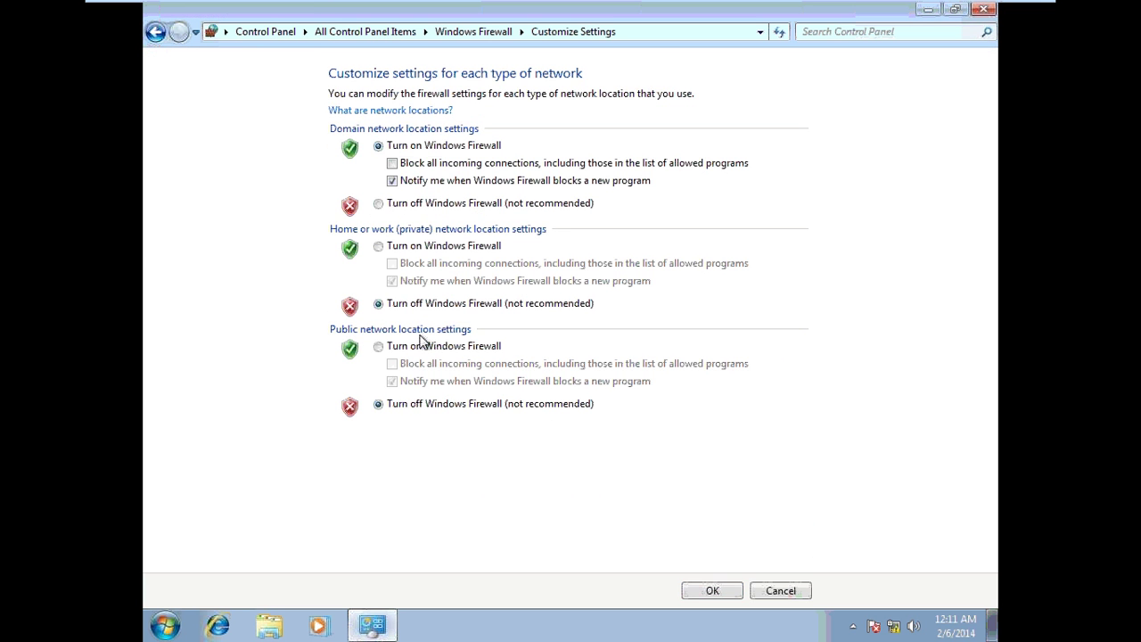
{"action": "left_click", "coordinate": [387, 246]}
{"action": "left_click", "coordinate": [403, 347]}
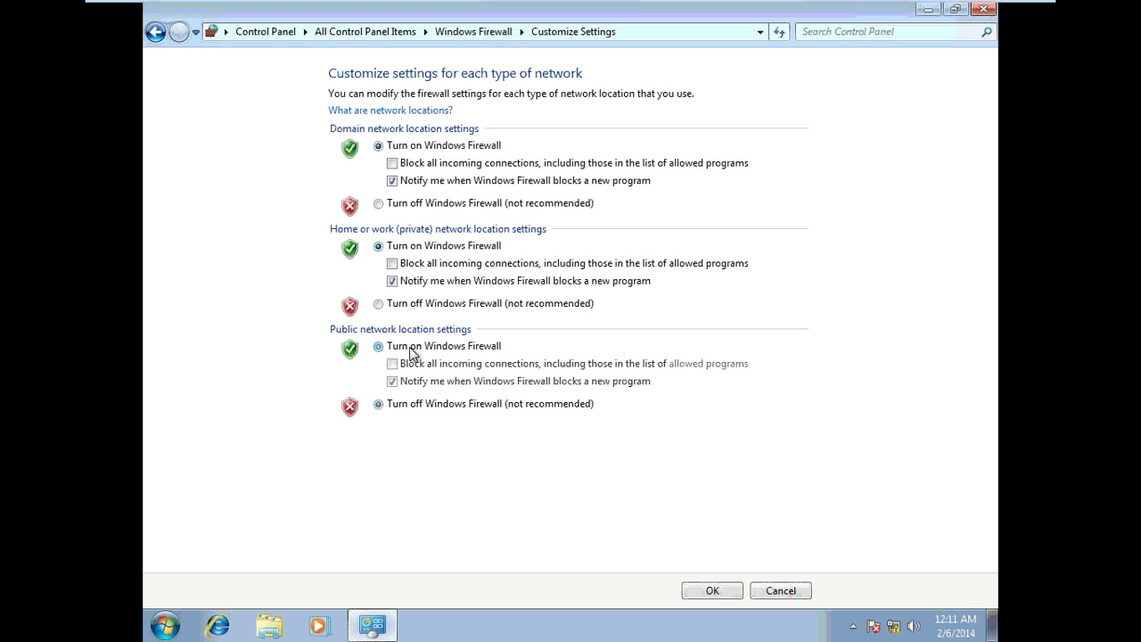
{"action": "left_click", "coordinate": [713, 589]}
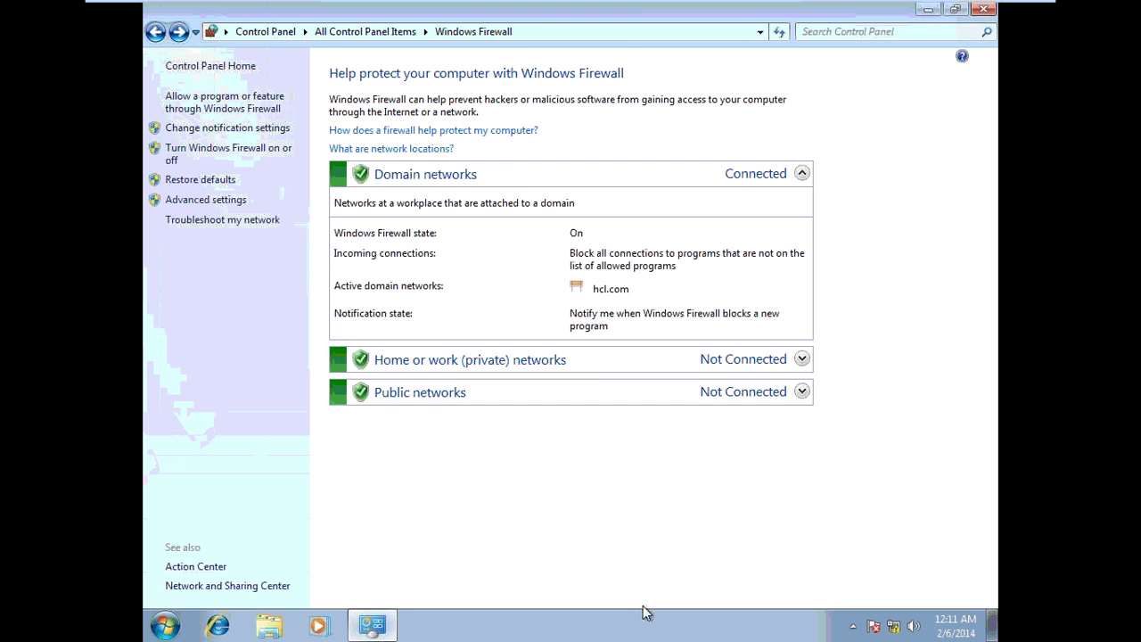
{"action": "left_click", "coordinate": [982, 11]}
{"action": "right_click", "coordinate": [619, 188]}
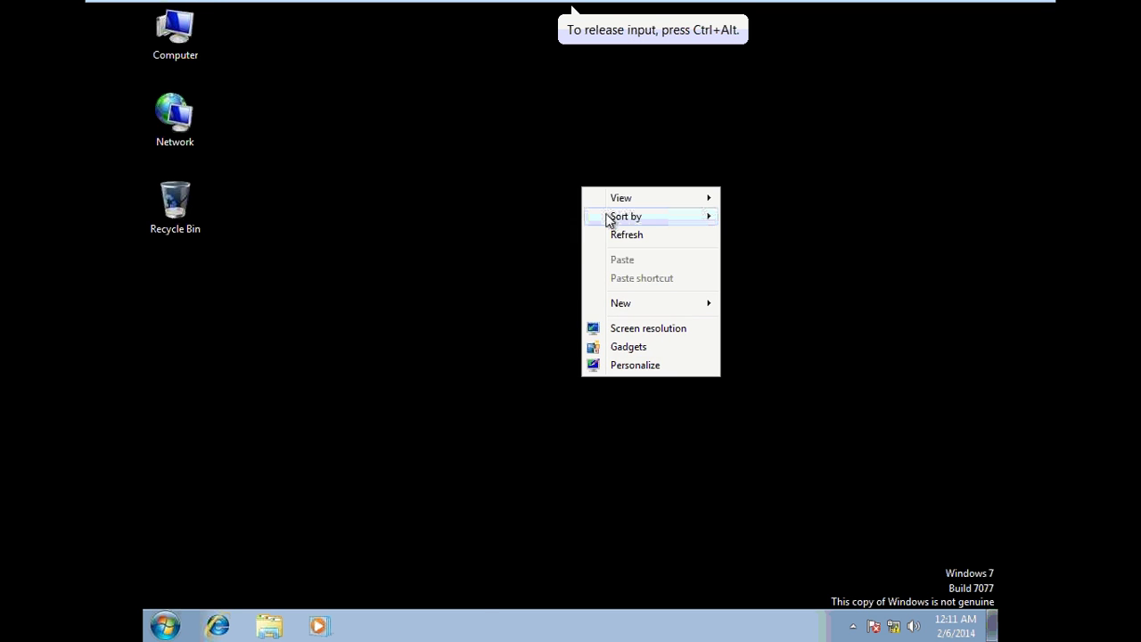
{"action": "left_click", "coordinate": [624, 234]}
Turn off Windows Firewall for the domain, home or work and public network locations in Control Panel, and close the window.
{"action": "left_click", "coordinate": [163, 626]}
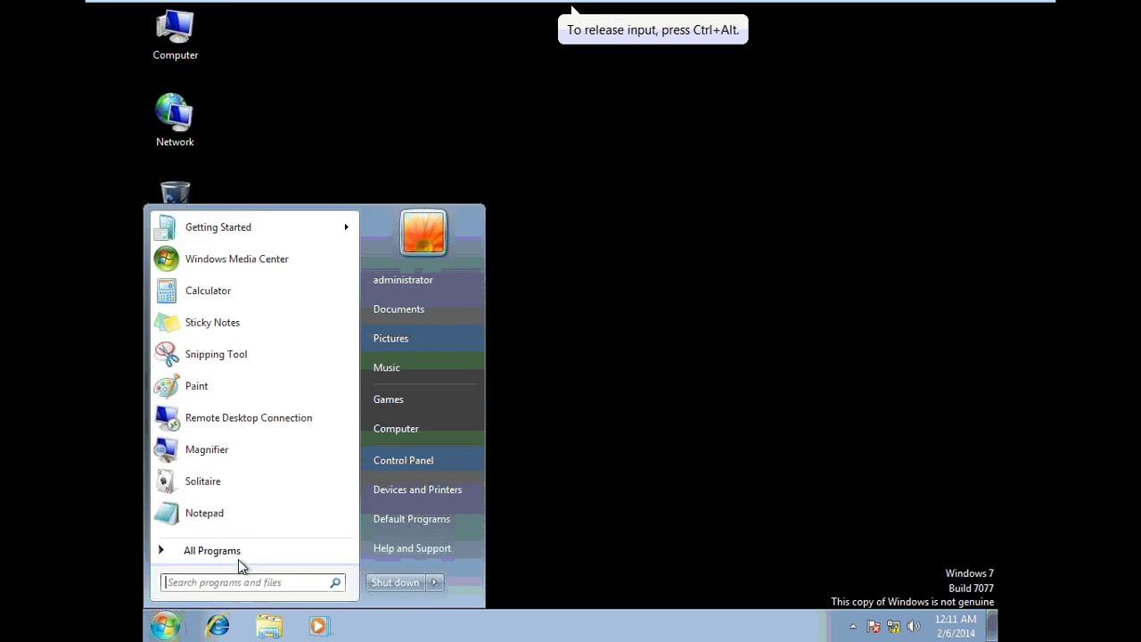
{"action": "left_click", "coordinate": [408, 463]}
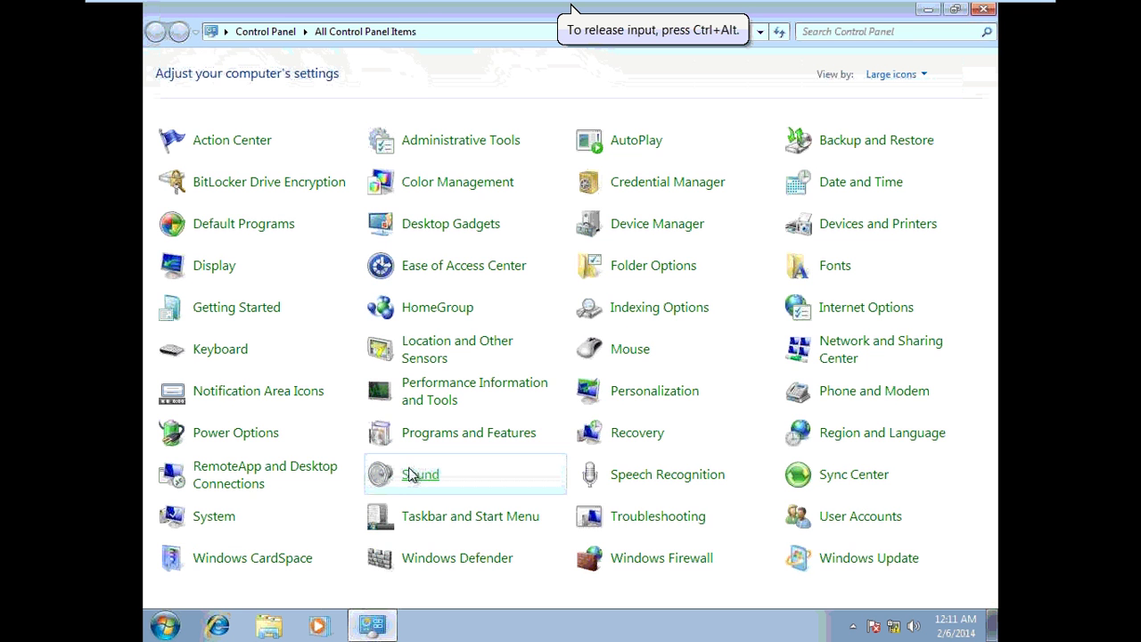
{"action": "left_click", "coordinate": [628, 563]}
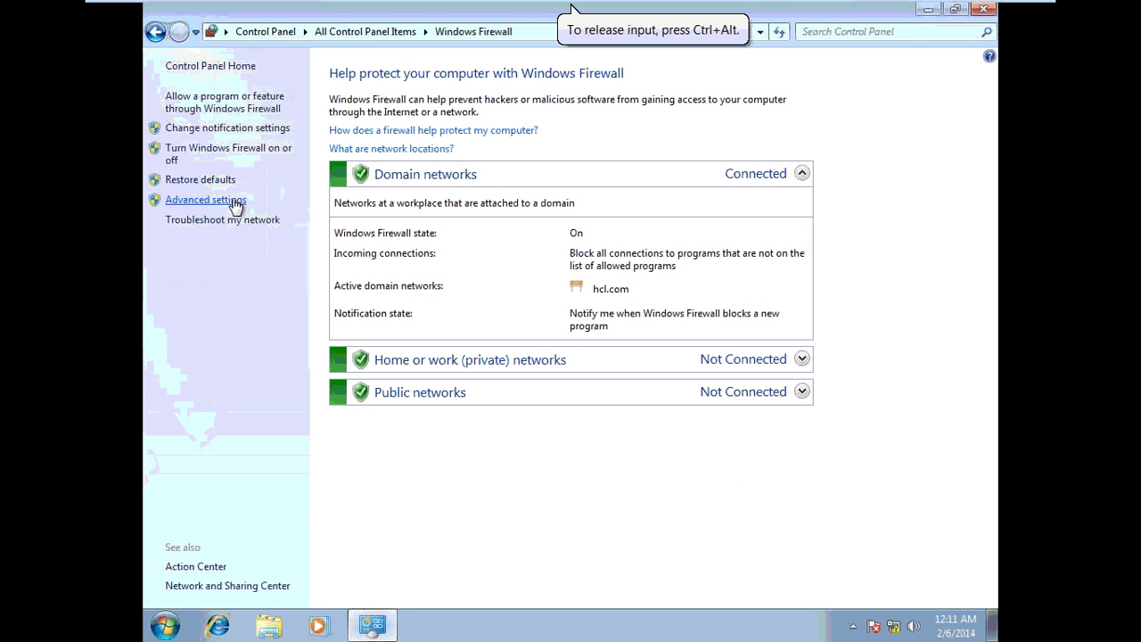
{"action": "left_click", "coordinate": [223, 153]}
{"action": "left_click", "coordinate": [378, 203]}
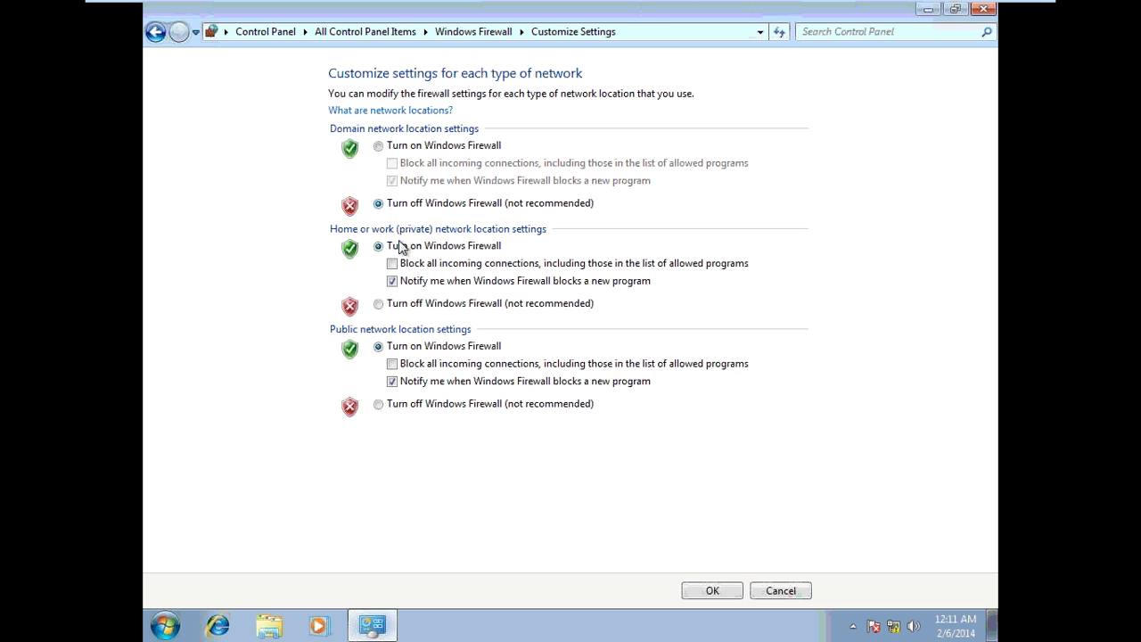
{"action": "left_click", "coordinate": [417, 305]}
{"action": "left_click", "coordinate": [431, 408]}
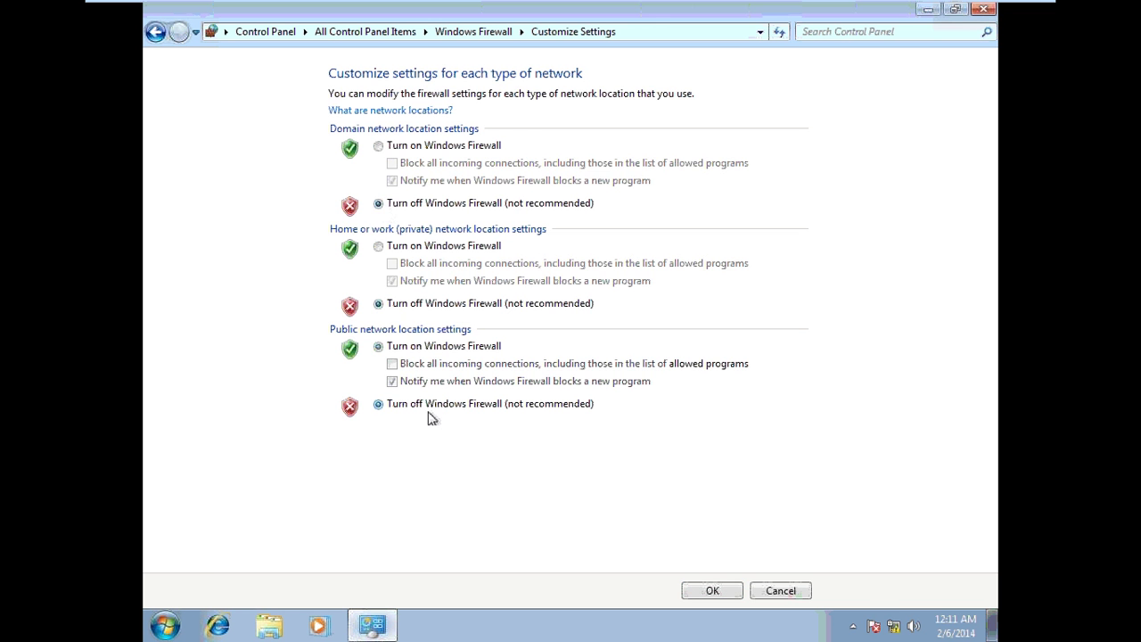
{"action": "left_click", "coordinate": [701, 589]}
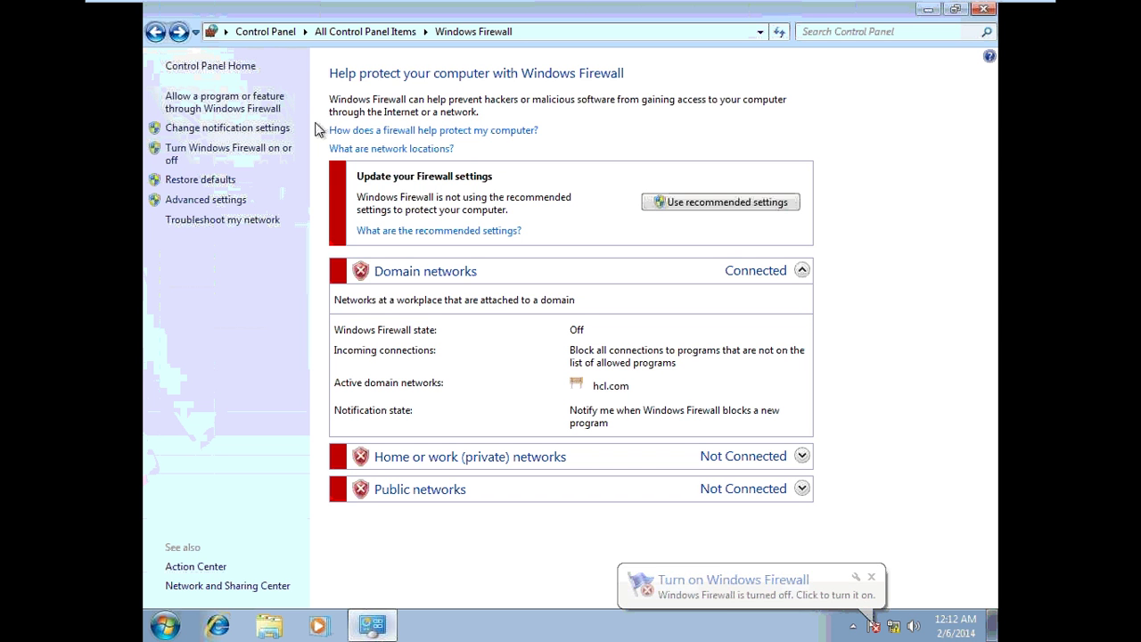
{"action": "left_click", "coordinate": [983, 9]}
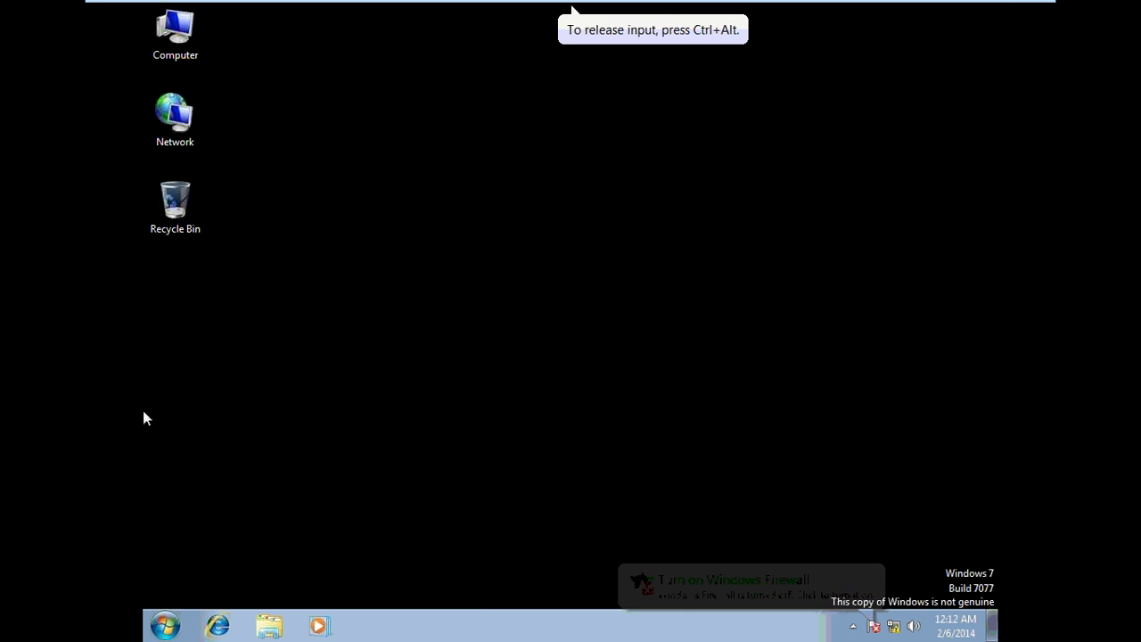
Run gpupdate /force once more on the client from the Run dialog history, and close its output window.
{"action": "left_click", "coordinate": [140, 634]}
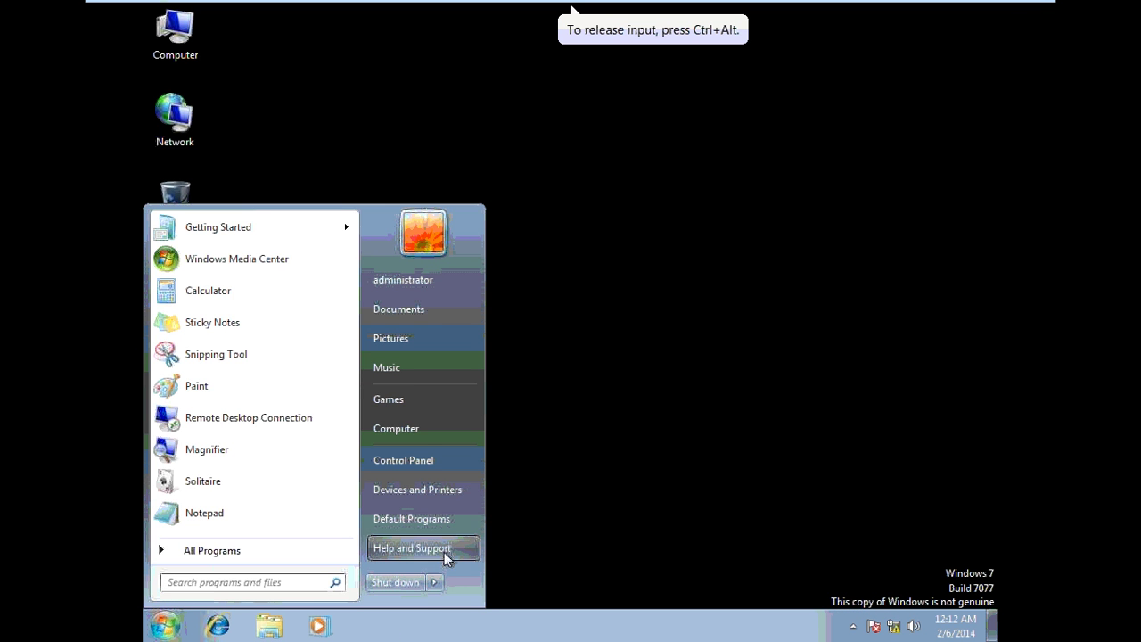
{"action": "key", "text": "super+r"}
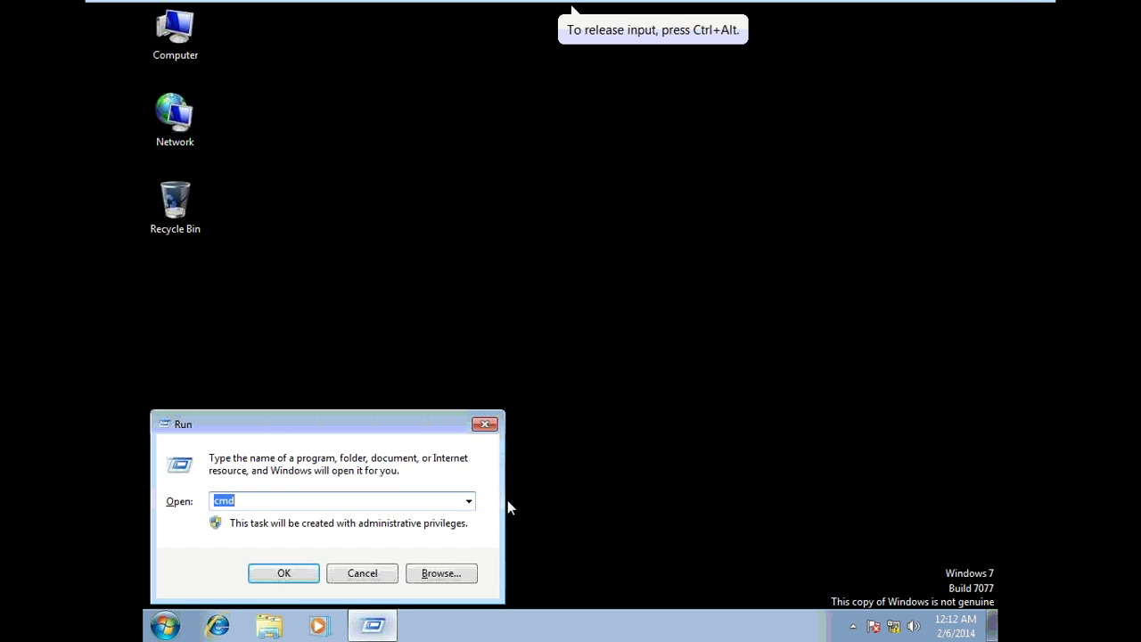
{"action": "key", "text": "alt+Down"}
{"action": "key", "text": "Down"}
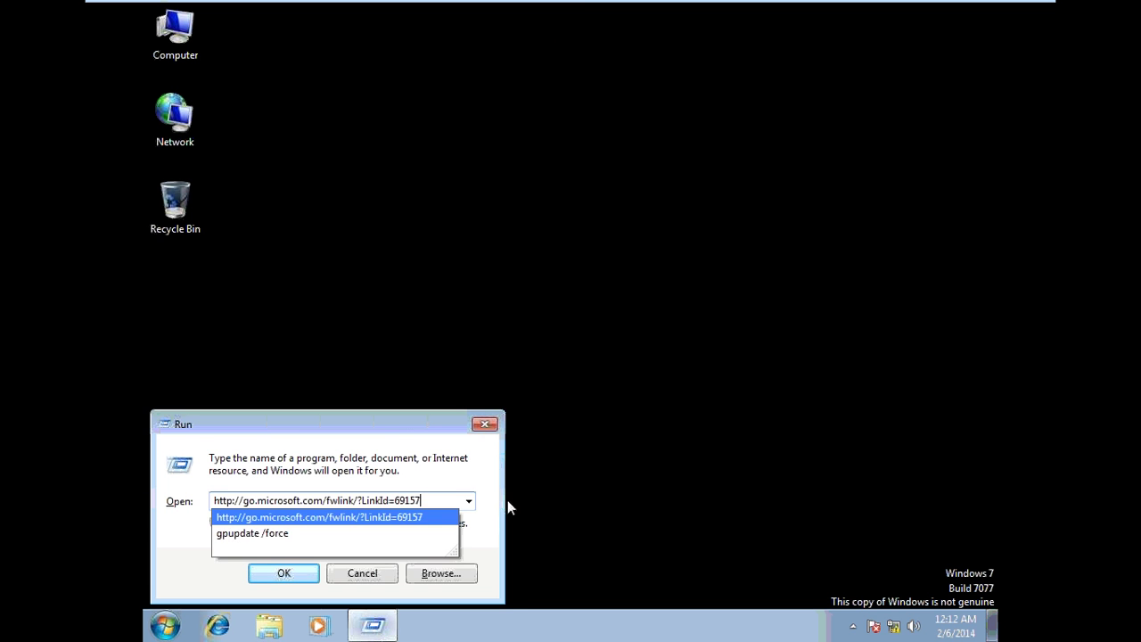
{"action": "key", "text": "Down"}
{"action": "key", "text": "Return"}
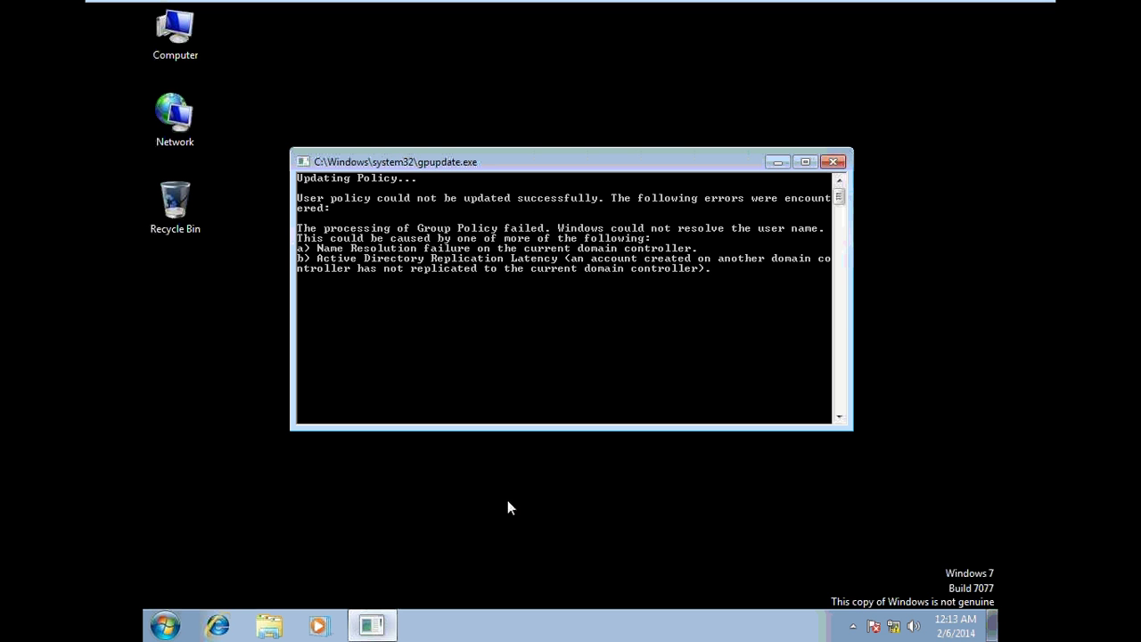
{"action": "left_click", "coordinate": [832, 161]}
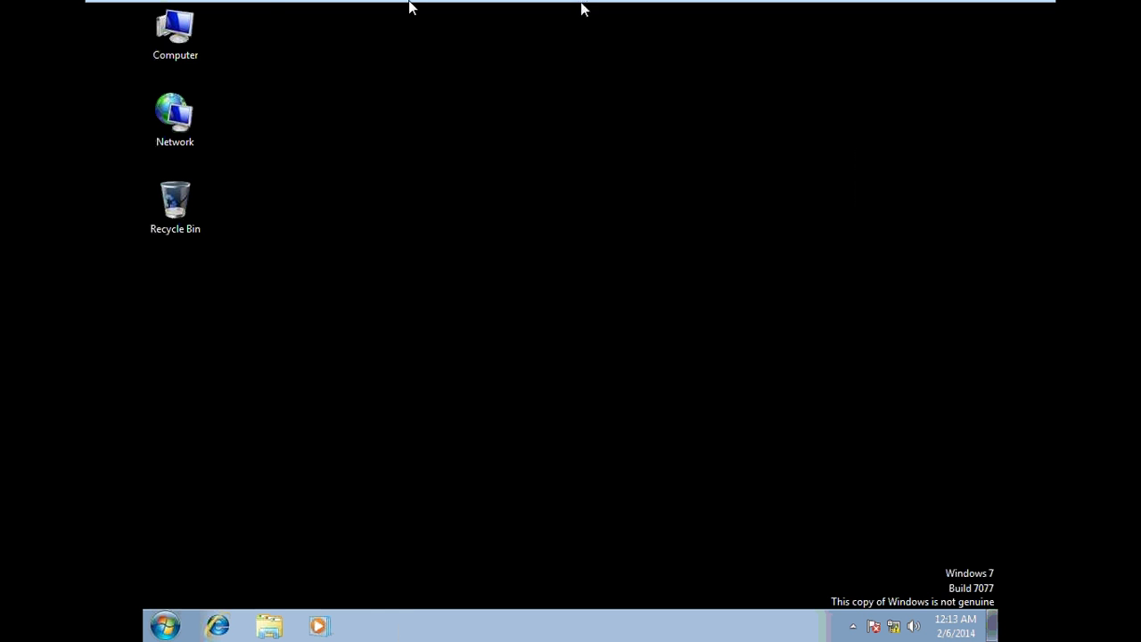
Switch to the dhcp server virtual machine and run gpupdate /force from the Run dialog to refresh its group policy.
{"action": "left_click", "coordinate": [252, 17]}
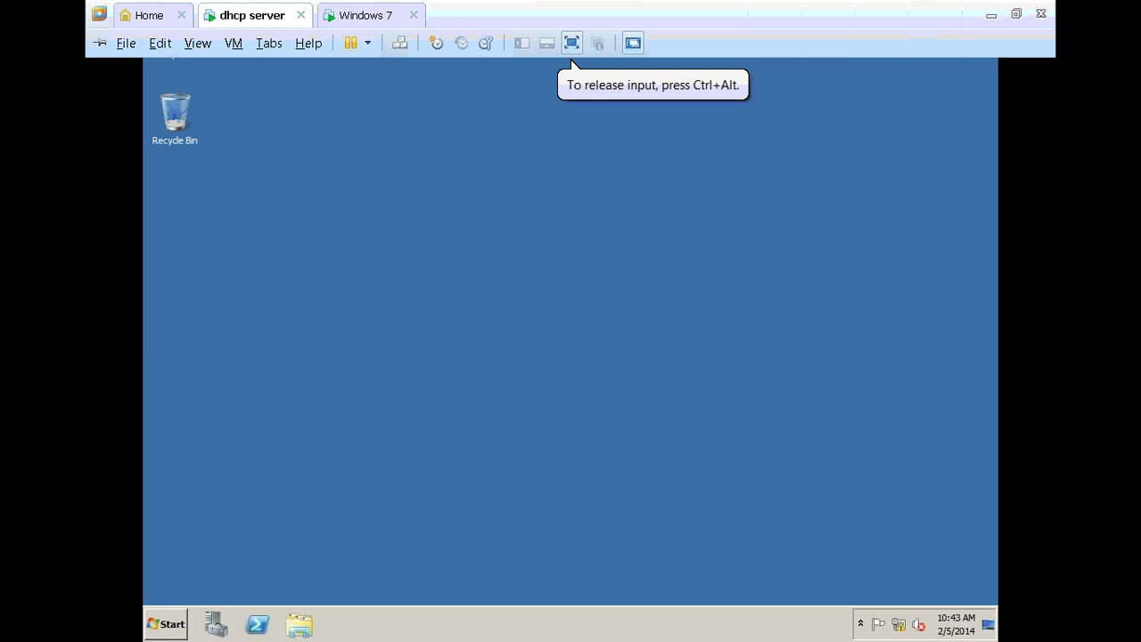
{"action": "key", "text": "super+r"}
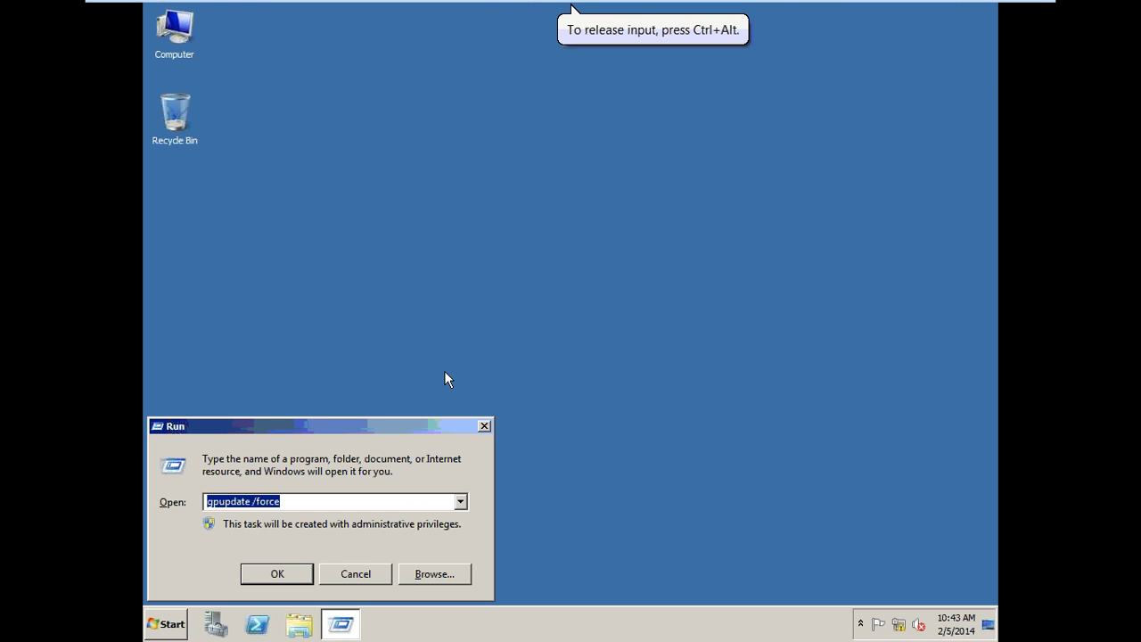
{"action": "key", "text": "Return"}
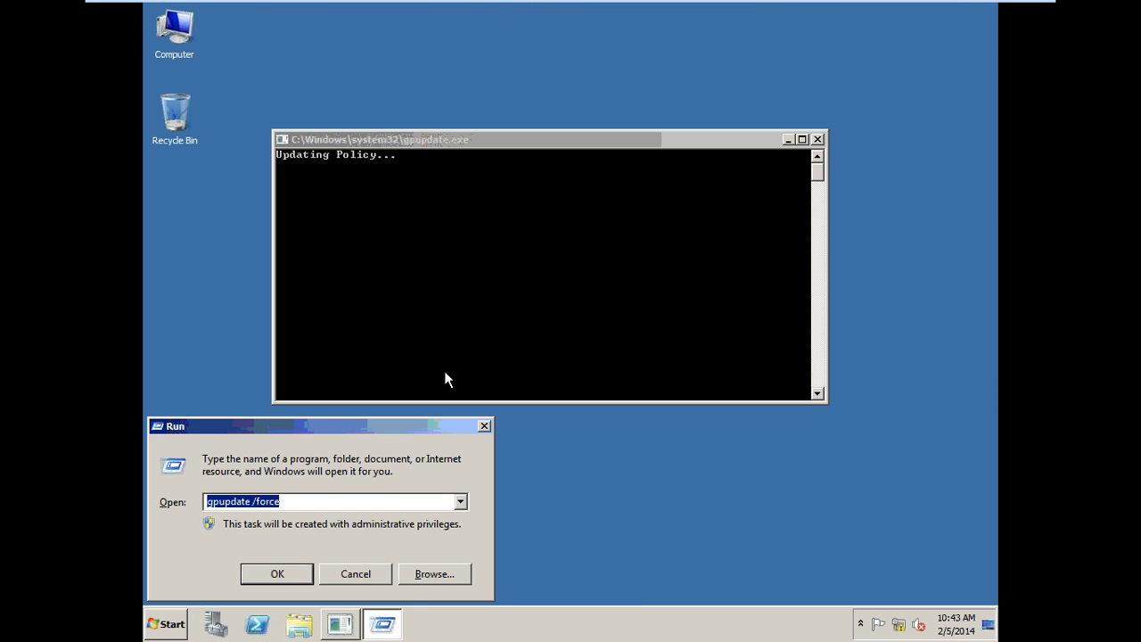
{"action": "key", "text": "Return"}
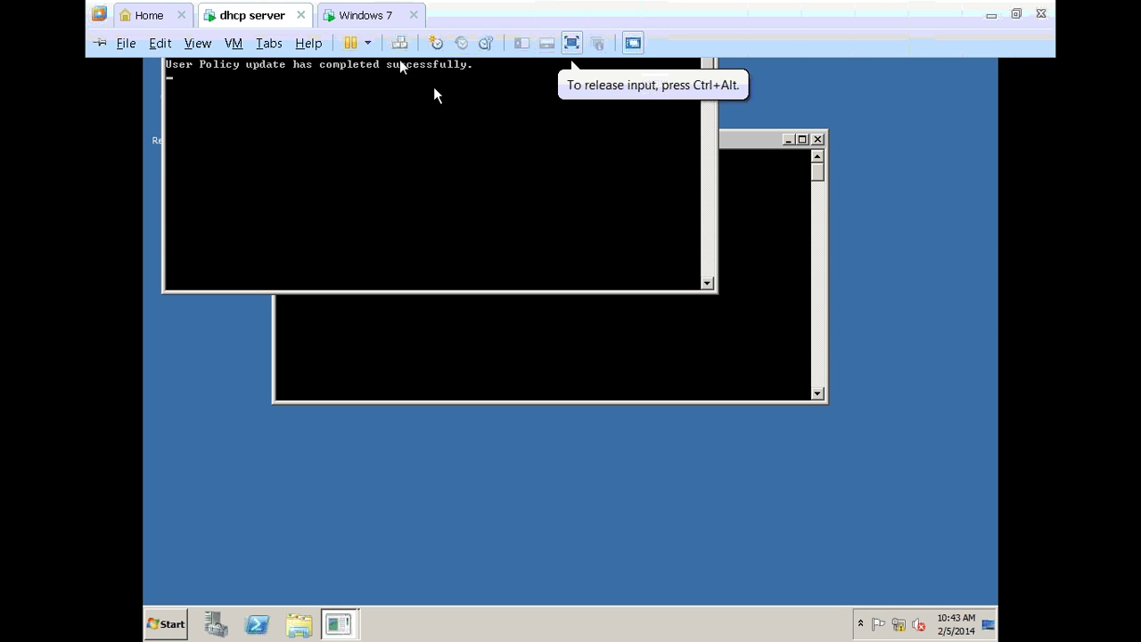
Switch to the Windows 7 virtual machine and end its current session to get back to the logon screen.
{"action": "left_click", "coordinate": [365, 15]}
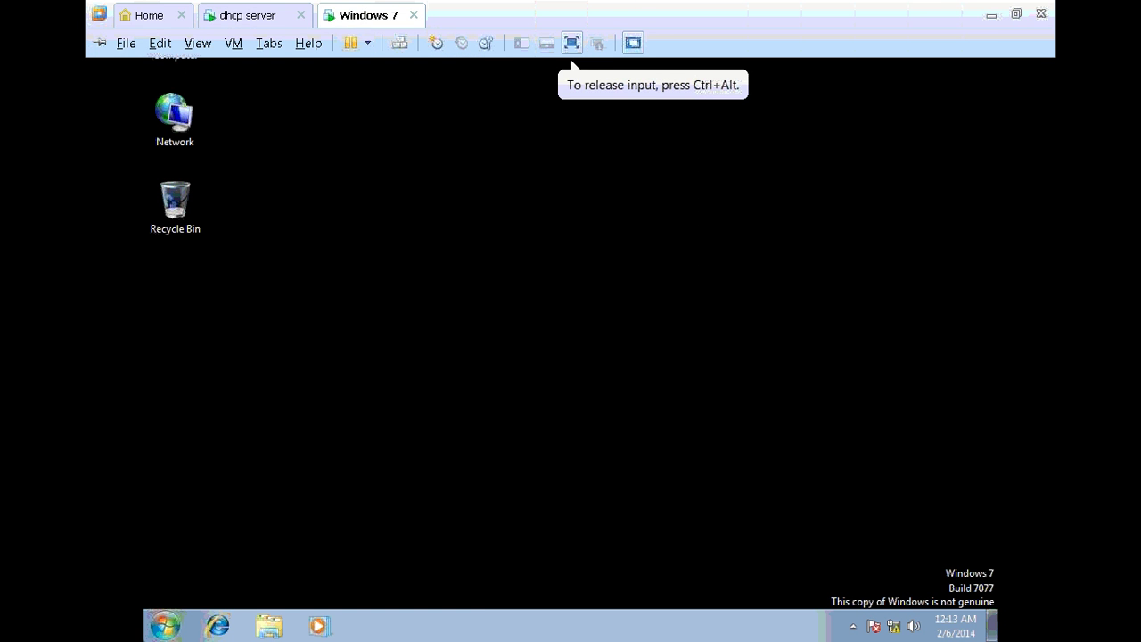
{"action": "left_click", "coordinate": [160, 629]}
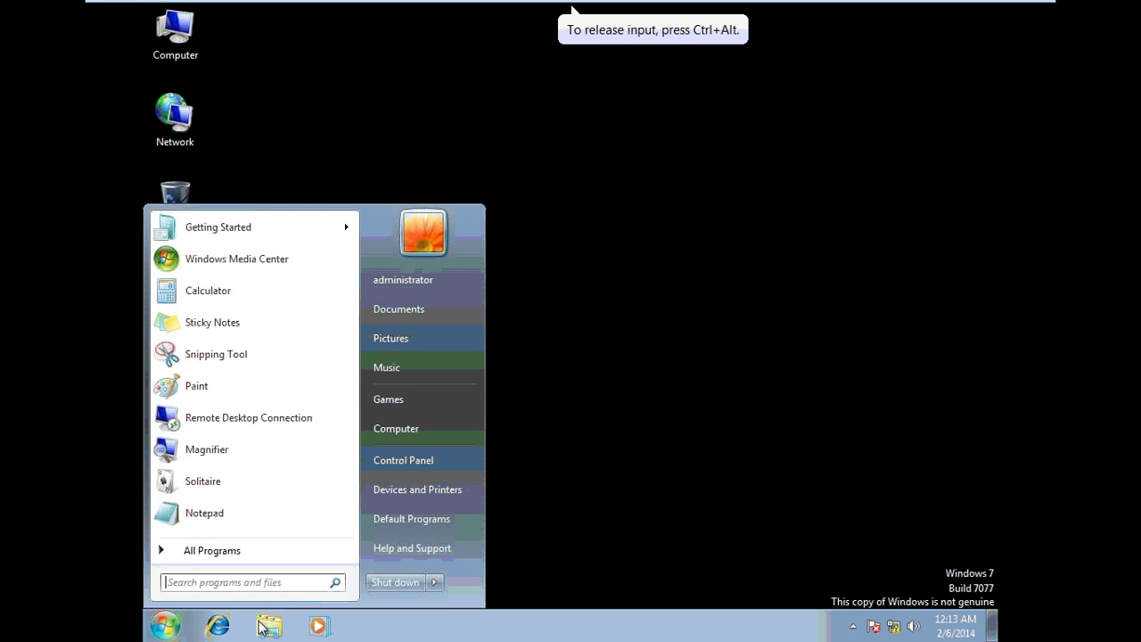
{"action": "left_click", "coordinate": [434, 582]}
{"action": "left_click", "coordinate": [493, 543]}
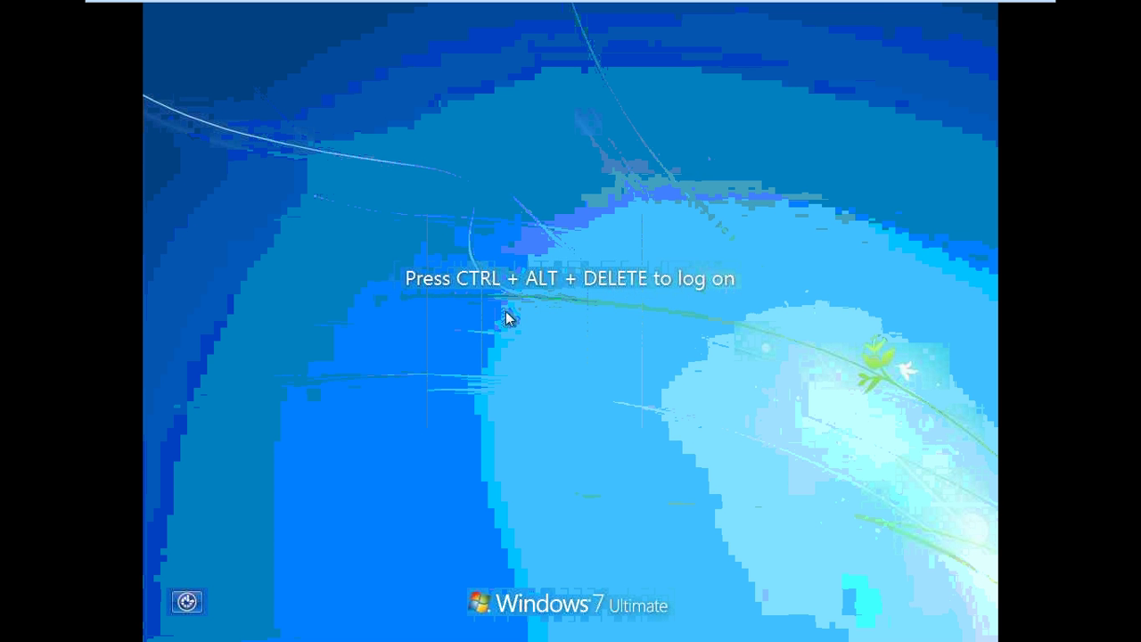
Log on to the Windows 7 client with the domain administrator's account password and postpone Windows activation with Ask me later.
{"action": "key", "text": "ctrl+alt+Delete"}
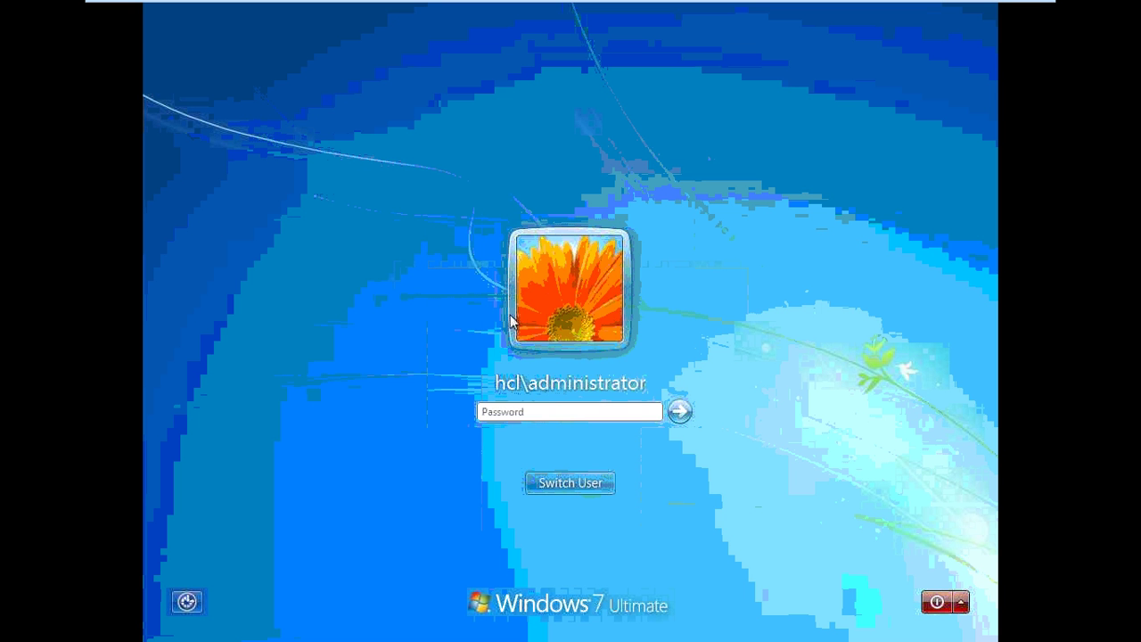
{"action": "type", "text": "*******"}
{"action": "key", "text": "Return"}
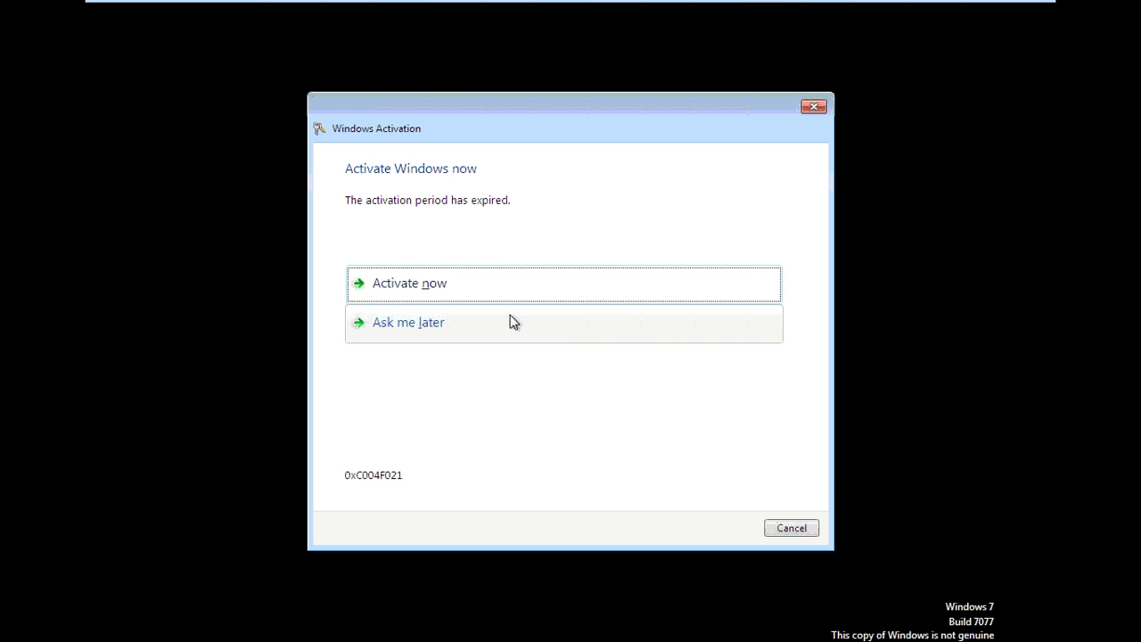
{"action": "left_click", "coordinate": [513, 322]}
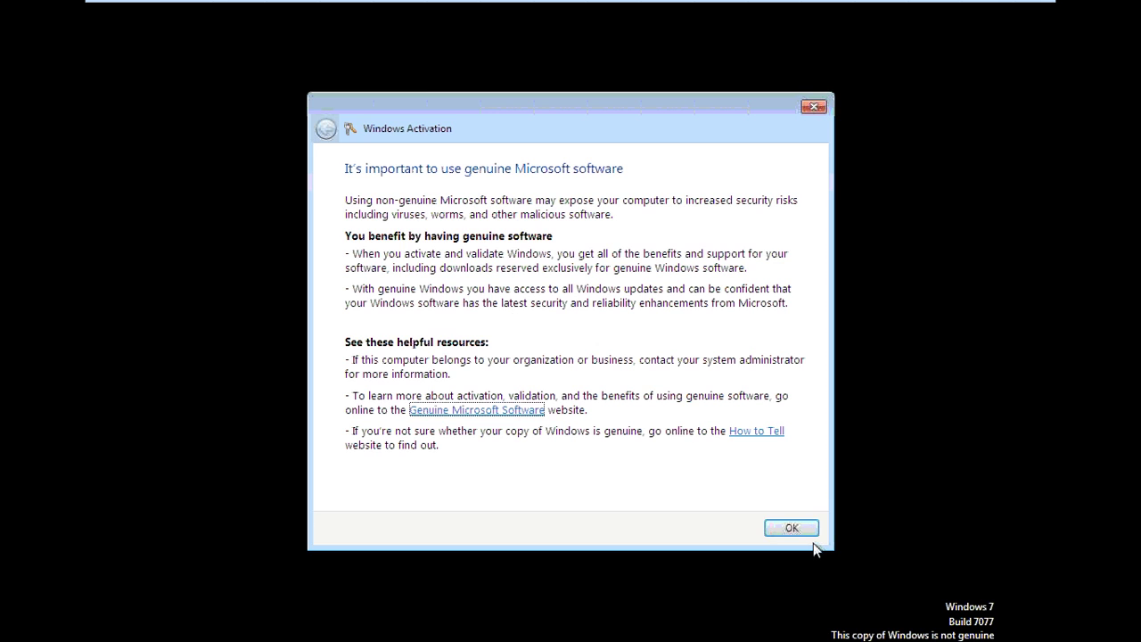
{"action": "left_click", "coordinate": [791, 529]}
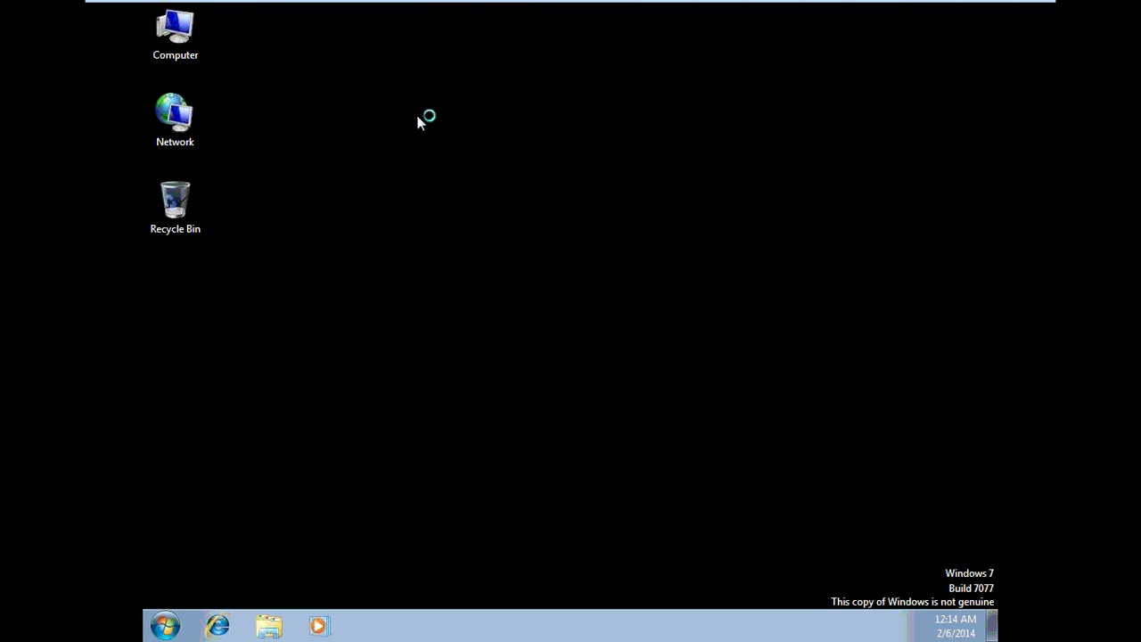
Refresh the client's desktop twice and run gpupdate /force from the Run dialog.
{"action": "right_click", "coordinate": [375, 87]}
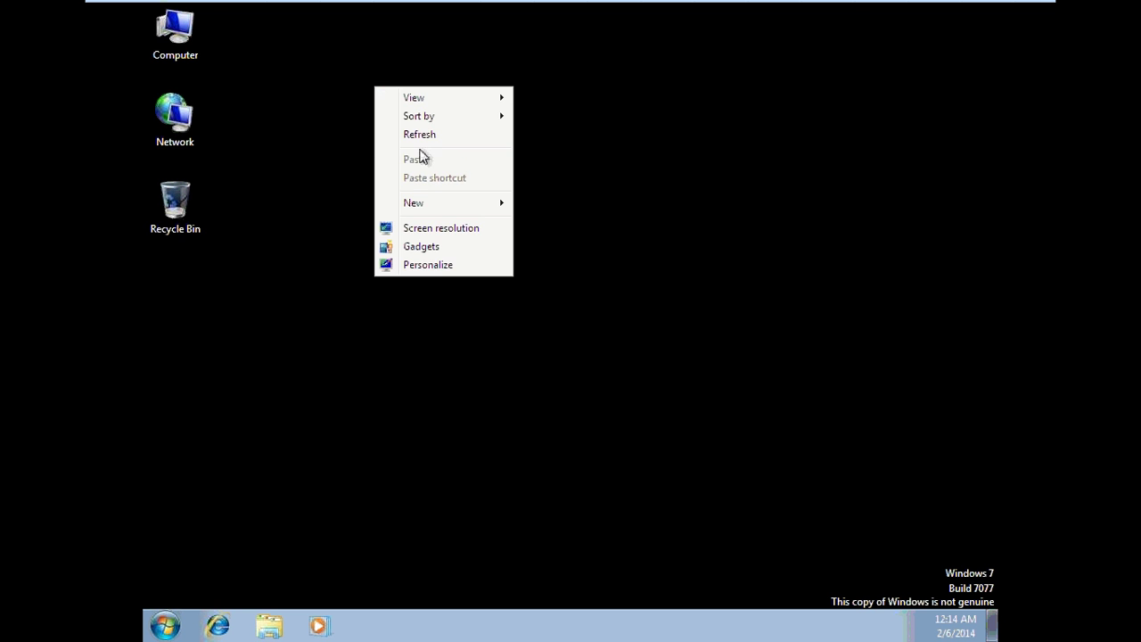
{"action": "left_click", "coordinate": [421, 141]}
{"action": "right_click", "coordinate": [364, 96]}
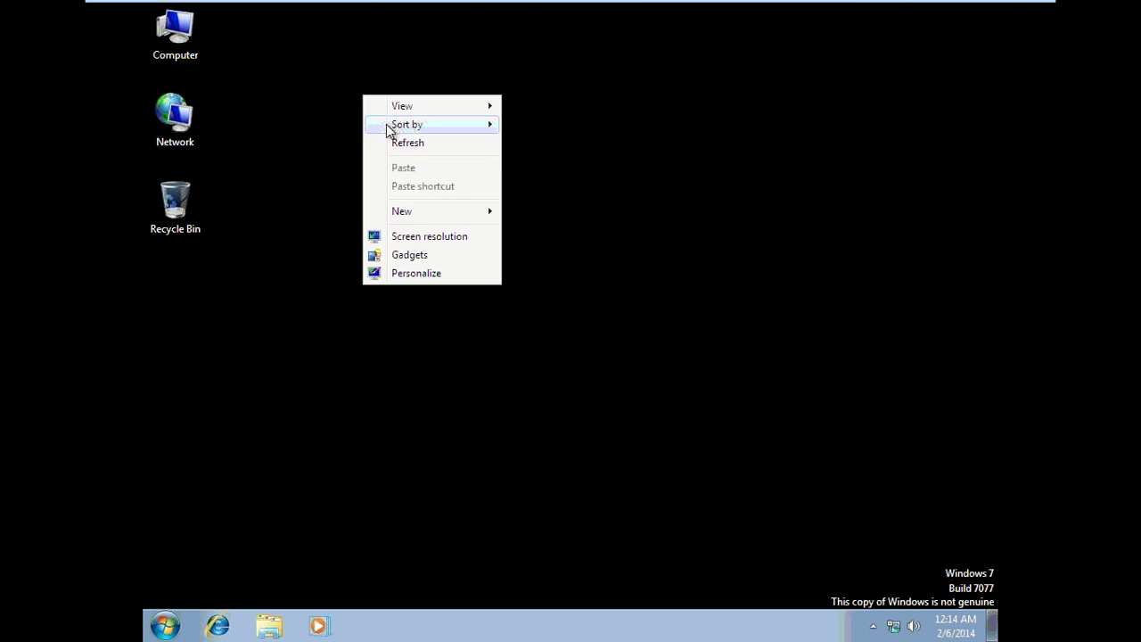
{"action": "left_click", "coordinate": [393, 143]}
{"action": "key", "text": "super+r"}
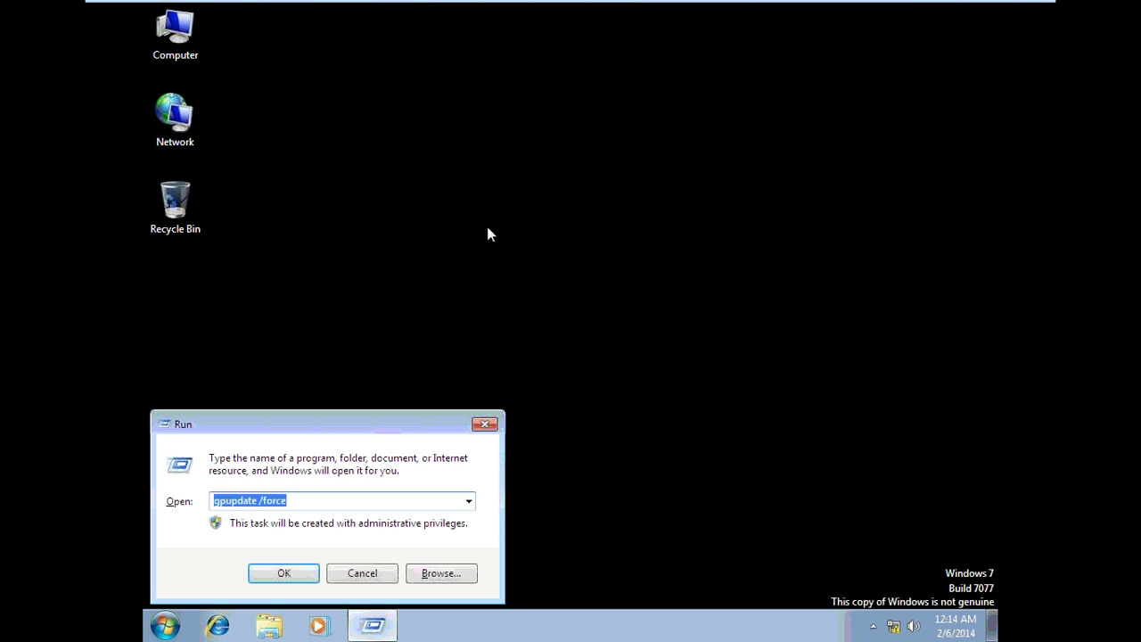
{"action": "key", "text": "Return"}
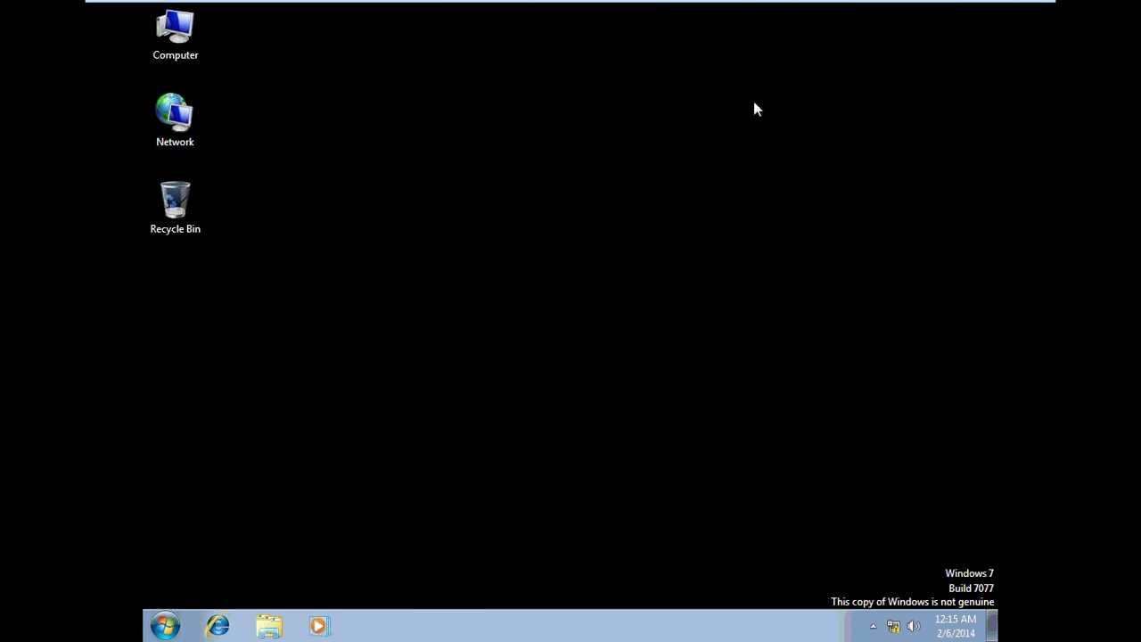
Turn on Windows Firewall on the client for the domain, home or work and public network locations, and close Control Panel.
{"action": "left_click", "coordinate": [164, 625]}
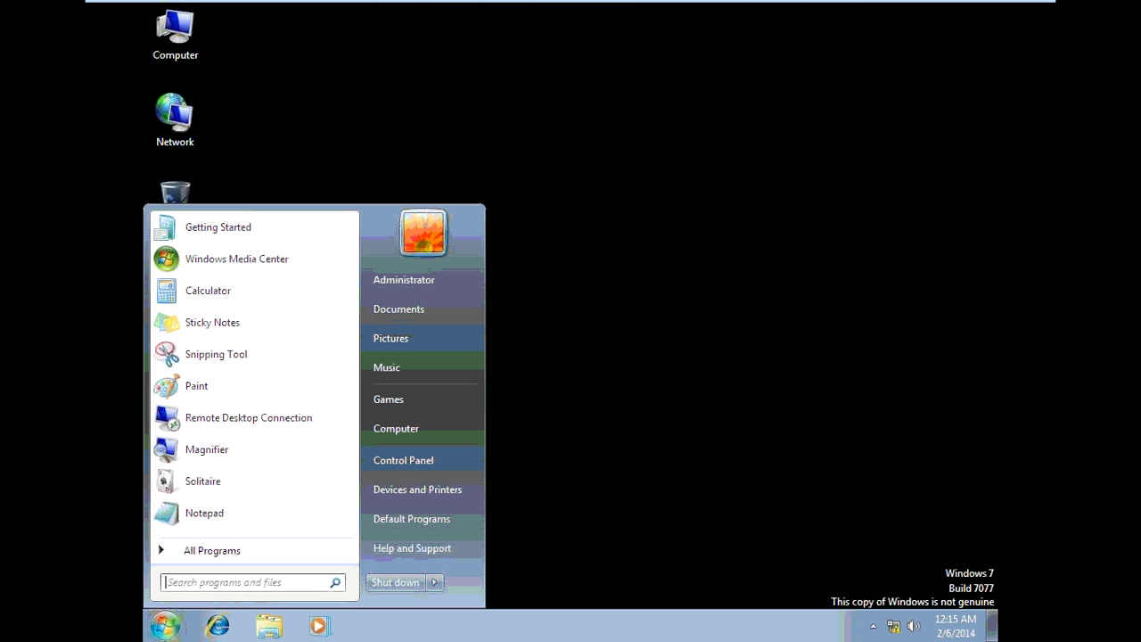
{"action": "left_click", "coordinate": [396, 469]}
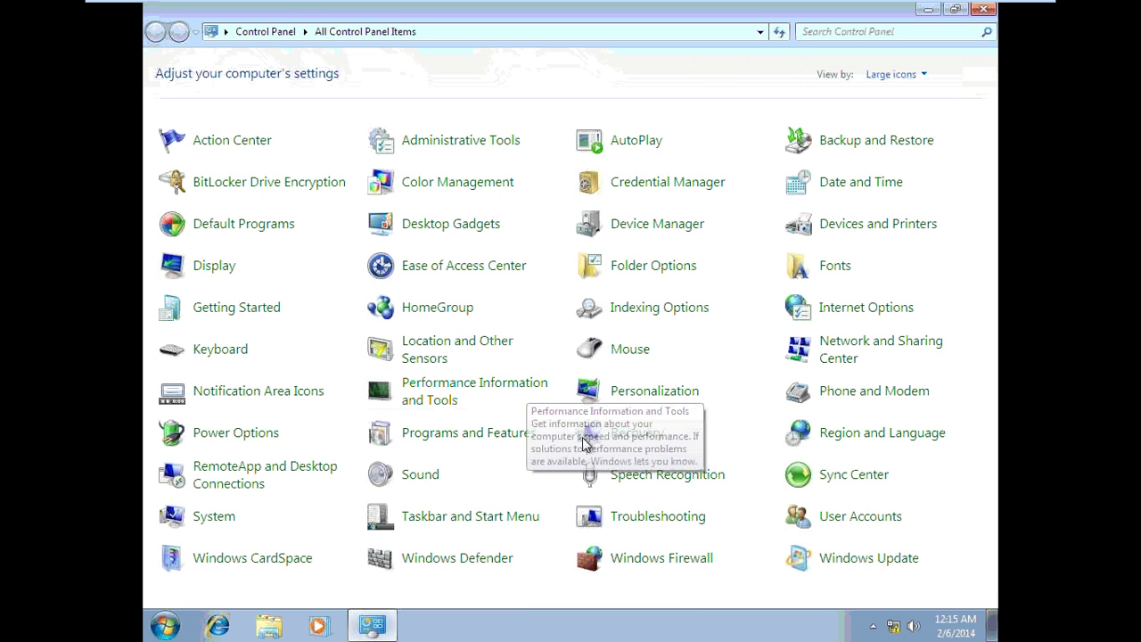
{"action": "left_click", "coordinate": [615, 562]}
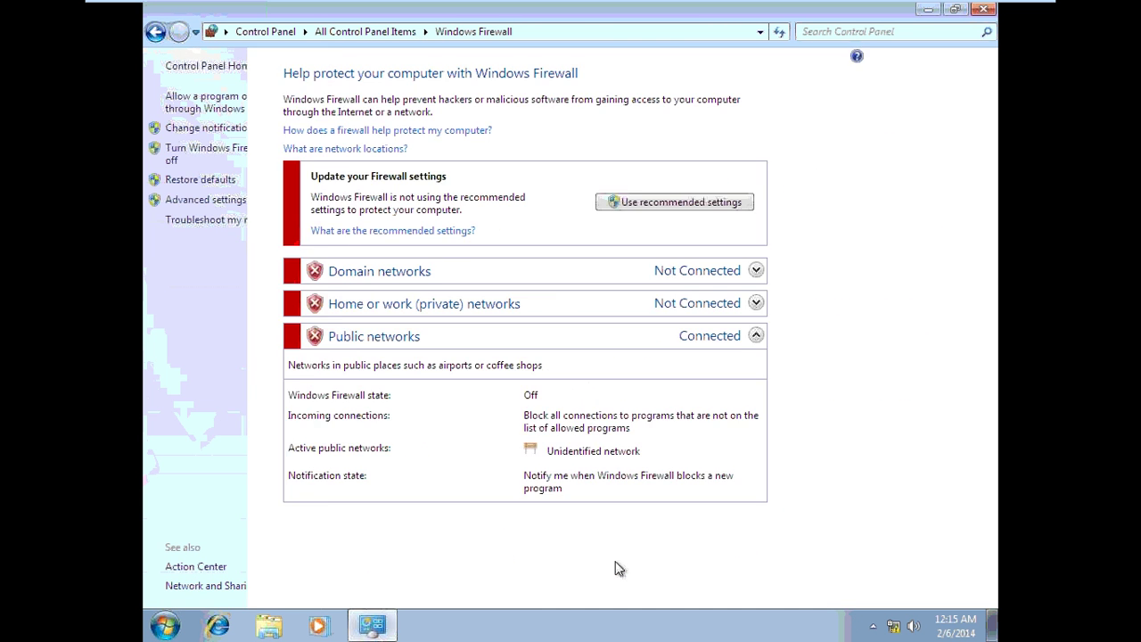
{"action": "left_click", "coordinate": [250, 165]}
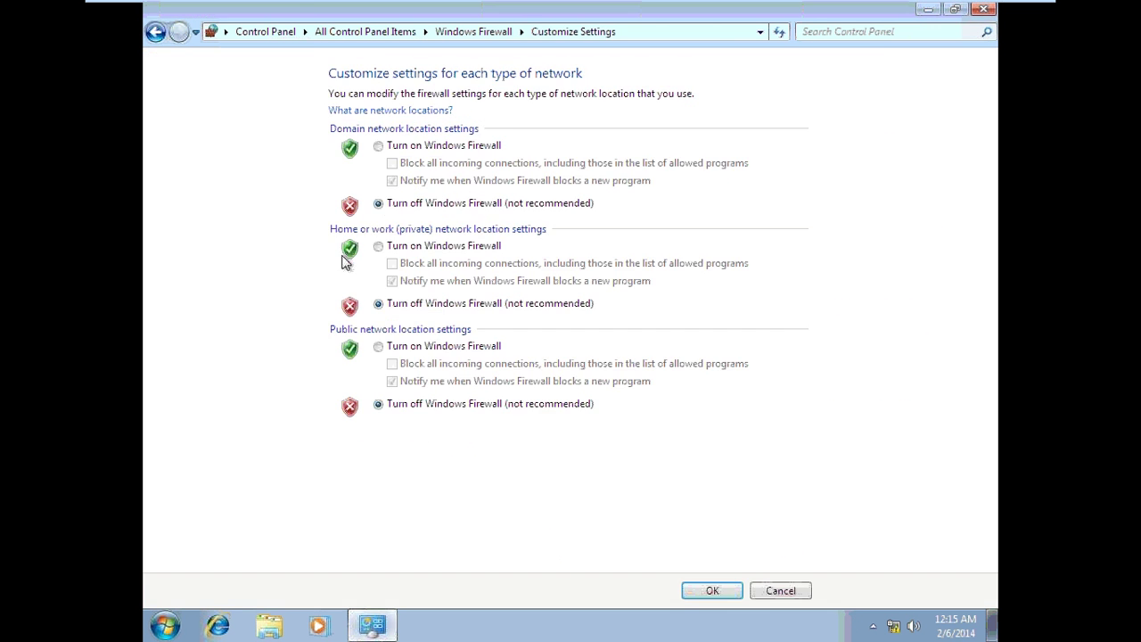
{"action": "left_click", "coordinate": [378, 145]}
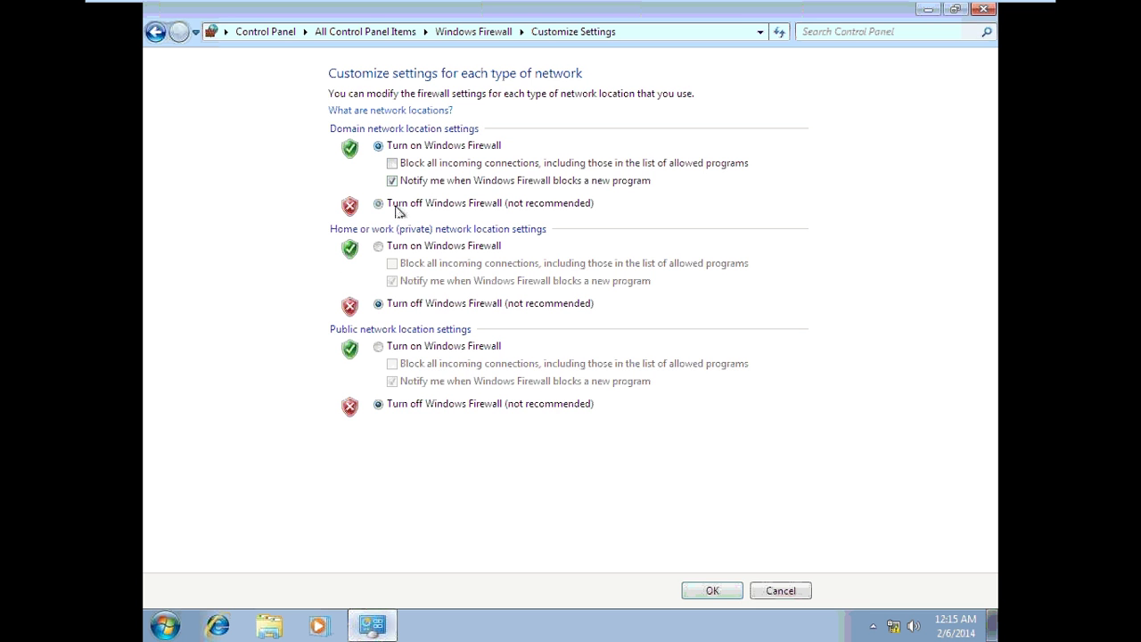
{"action": "left_click", "coordinate": [391, 249]}
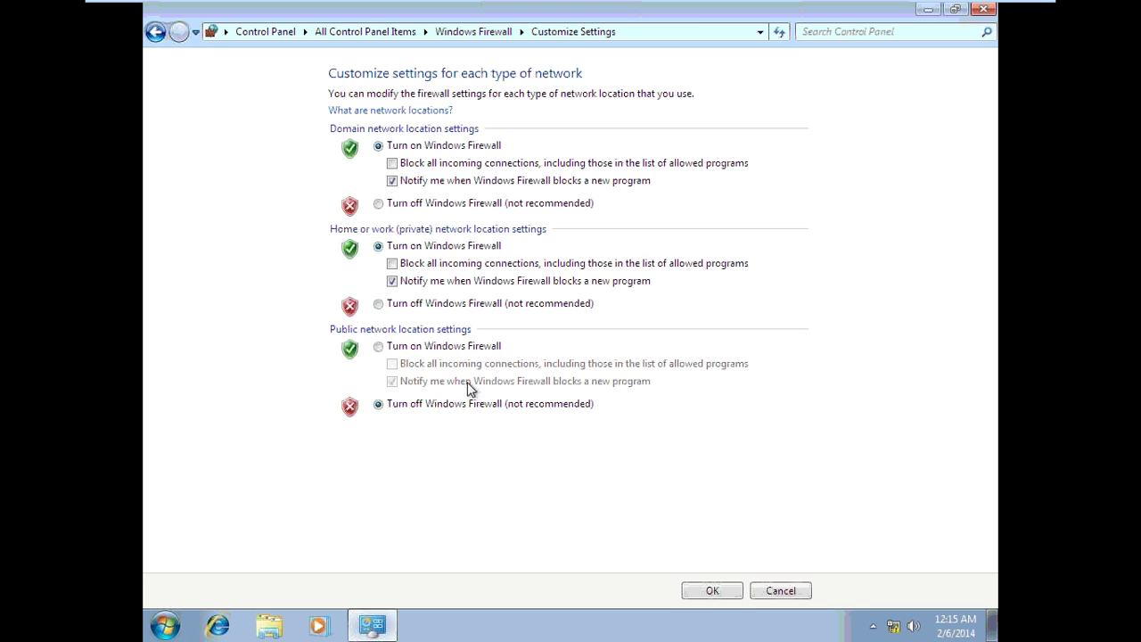
{"action": "left_click", "coordinate": [418, 353]}
{"action": "left_click", "coordinate": [699, 593]}
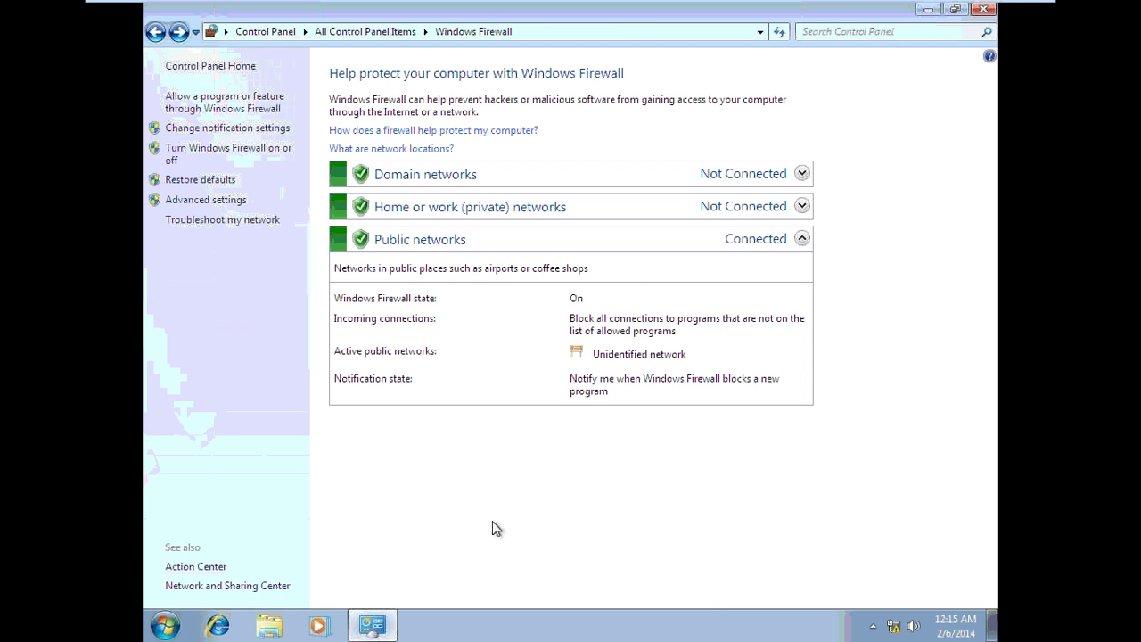
{"action": "left_click", "coordinate": [981, 11]}
Turn Windows Firewall back off for all three network locations, close Control Panel, and minimize the VMware window to the host desktop.
{"action": "left_click", "coordinate": [164, 624]}
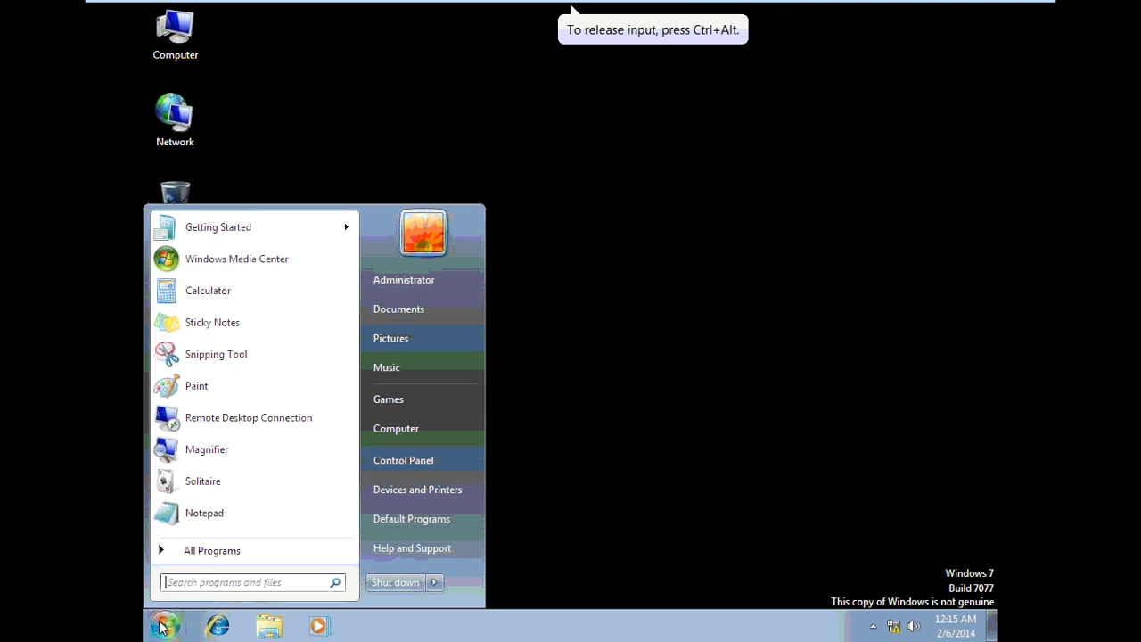
{"action": "left_click", "coordinate": [398, 473]}
{"action": "left_click", "coordinate": [641, 560]}
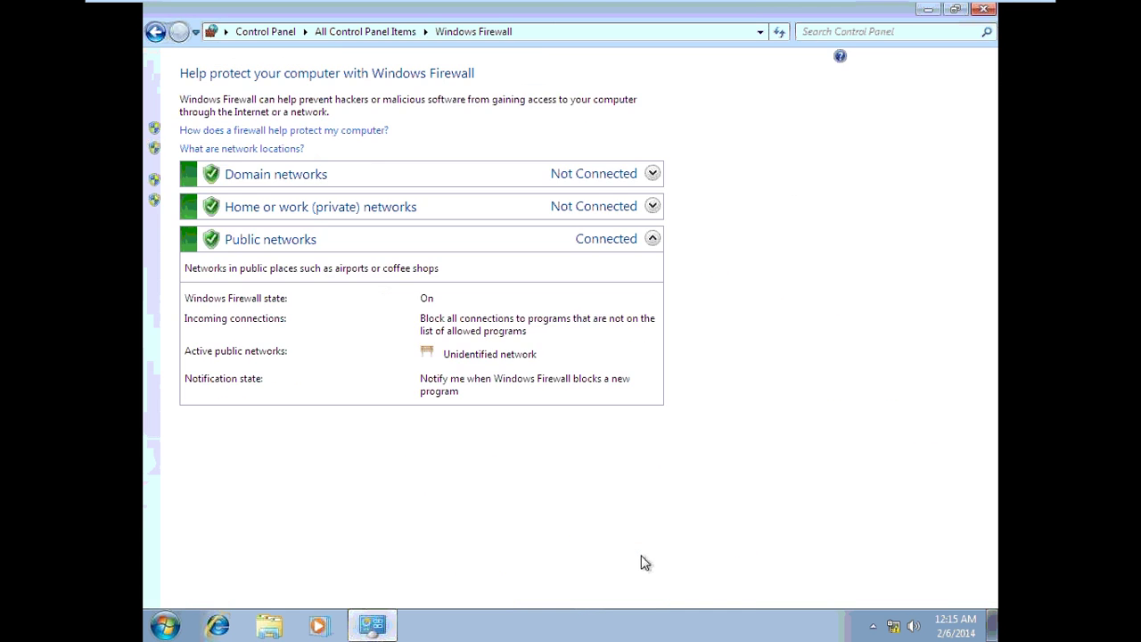
{"action": "left_click", "coordinate": [163, 157]}
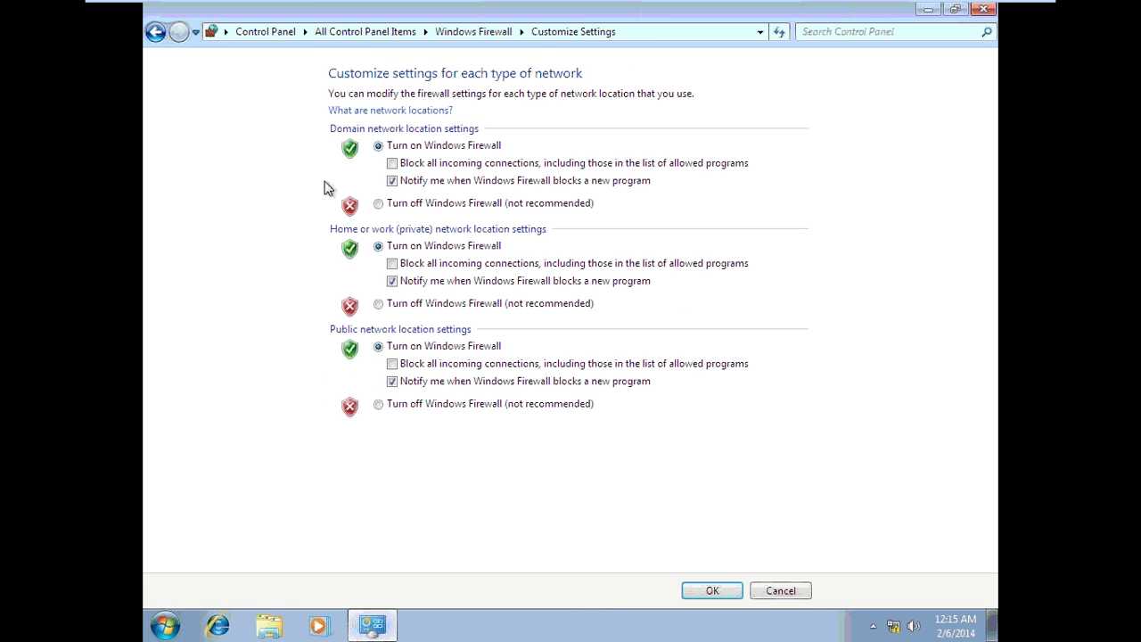
{"action": "left_click", "coordinate": [378, 204]}
{"action": "left_click", "coordinate": [435, 304]}
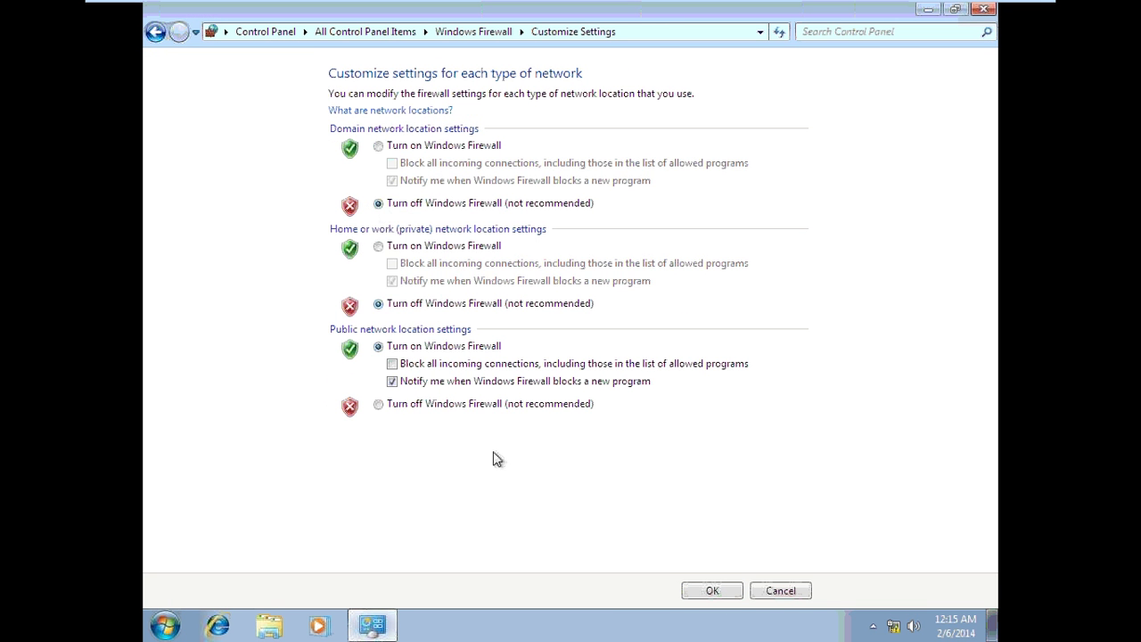
{"action": "left_click", "coordinate": [401, 403]}
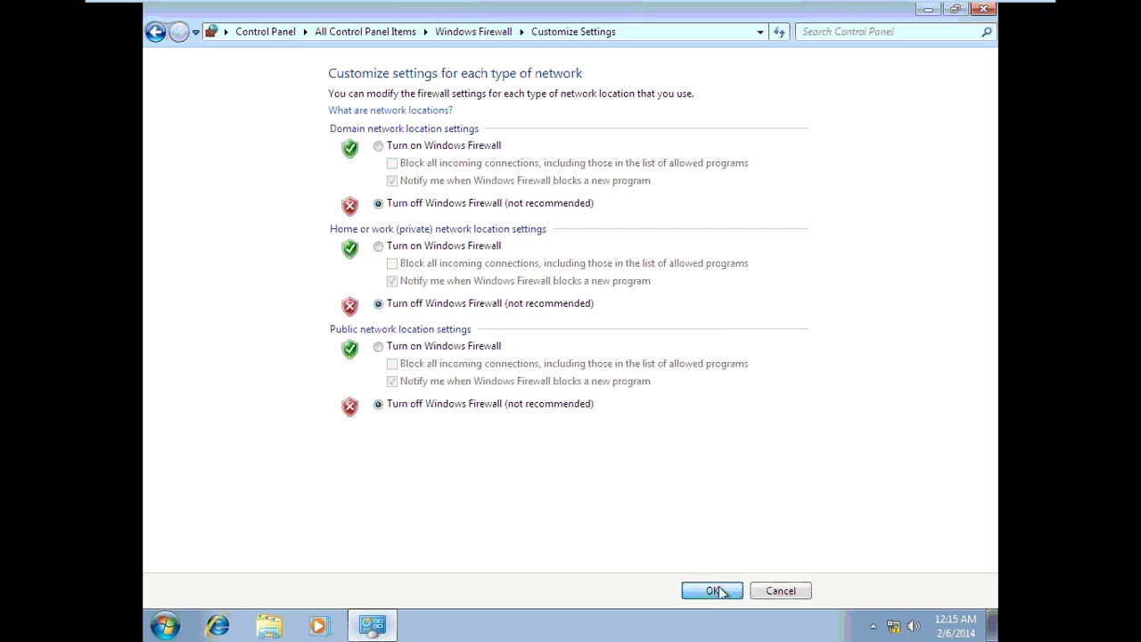
{"action": "left_click", "coordinate": [712, 591]}
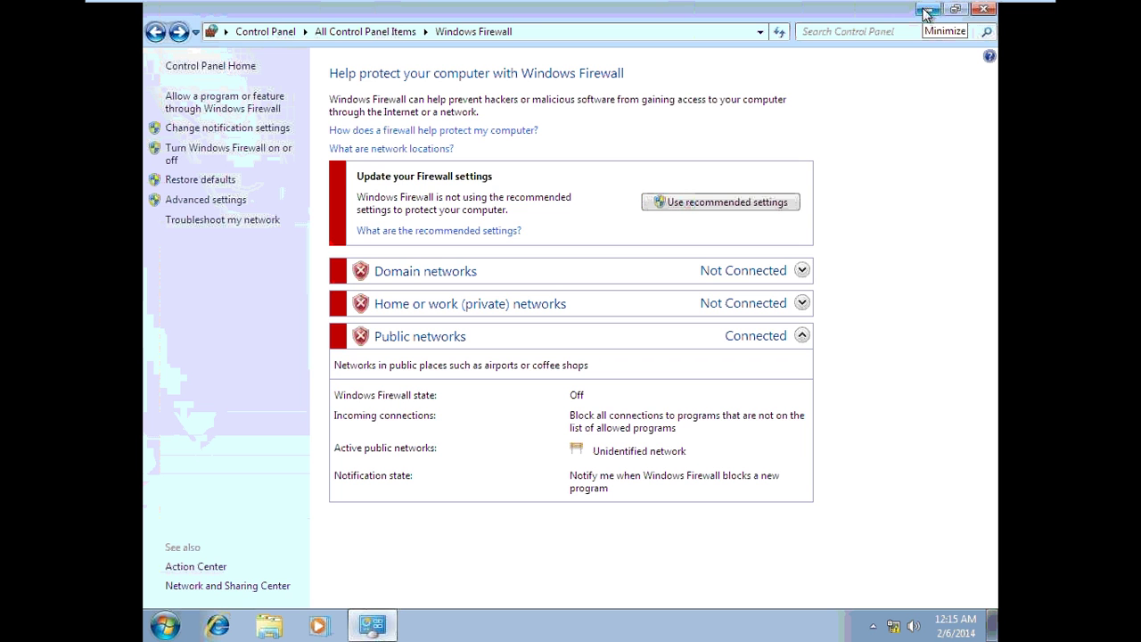
{"action": "left_click", "coordinate": [983, 11]}
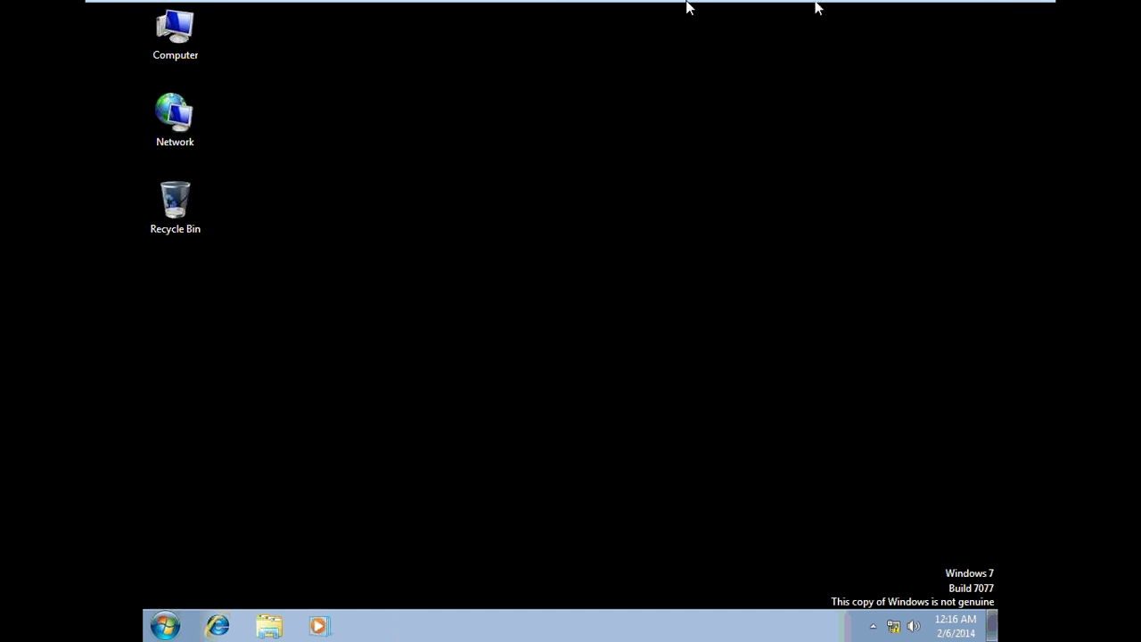
{"action": "left_click", "coordinate": [983, 7]}
{"action": "left_click", "coordinate": [993, 15]}
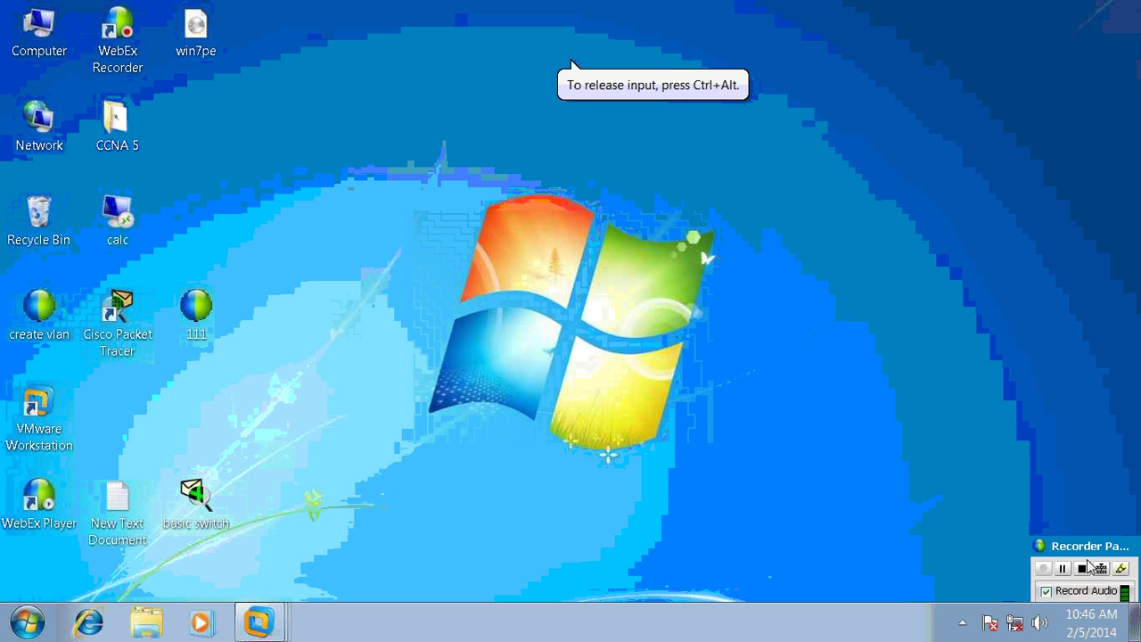